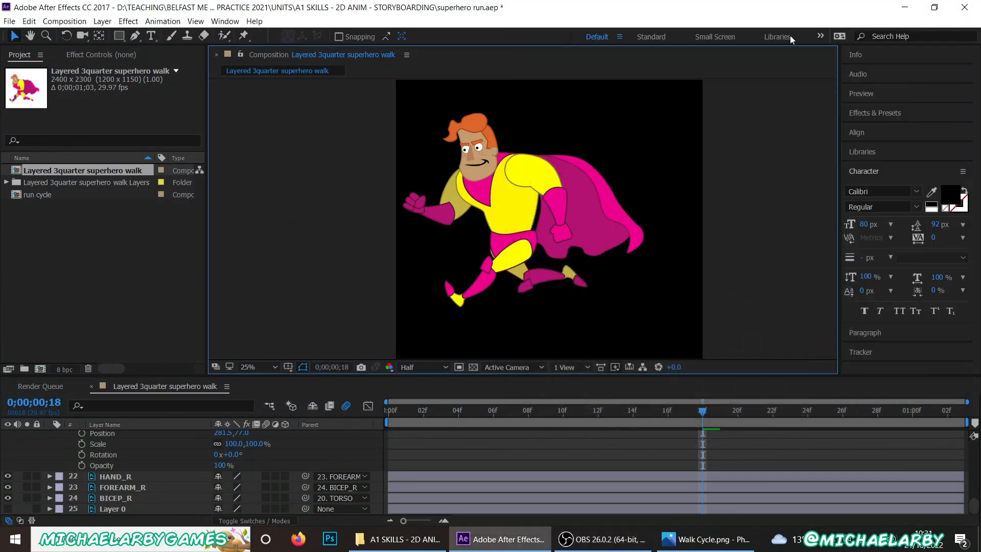
- Preview the superhero run animation from the first frame and return the playhead to 0;00;00;00
left_click(389, 409)
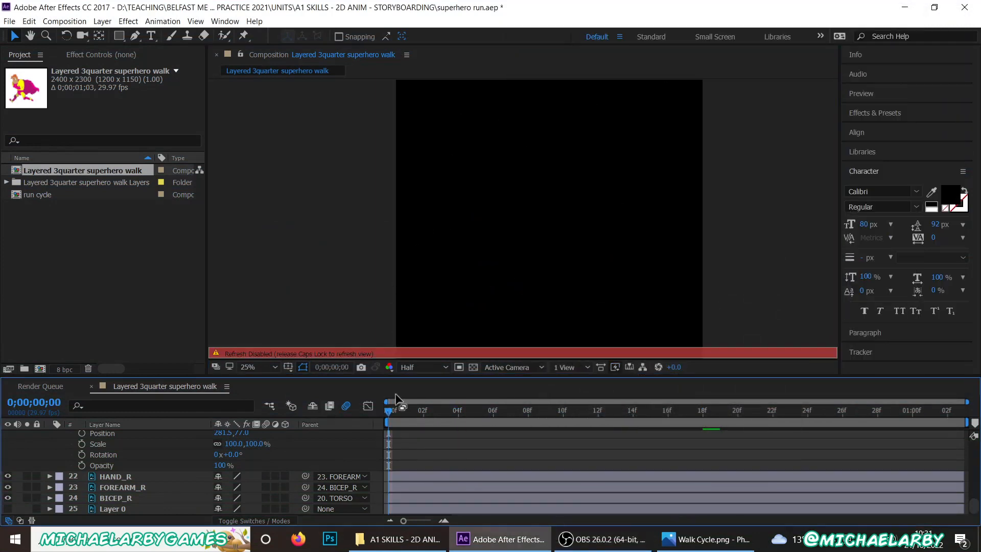
key("space")
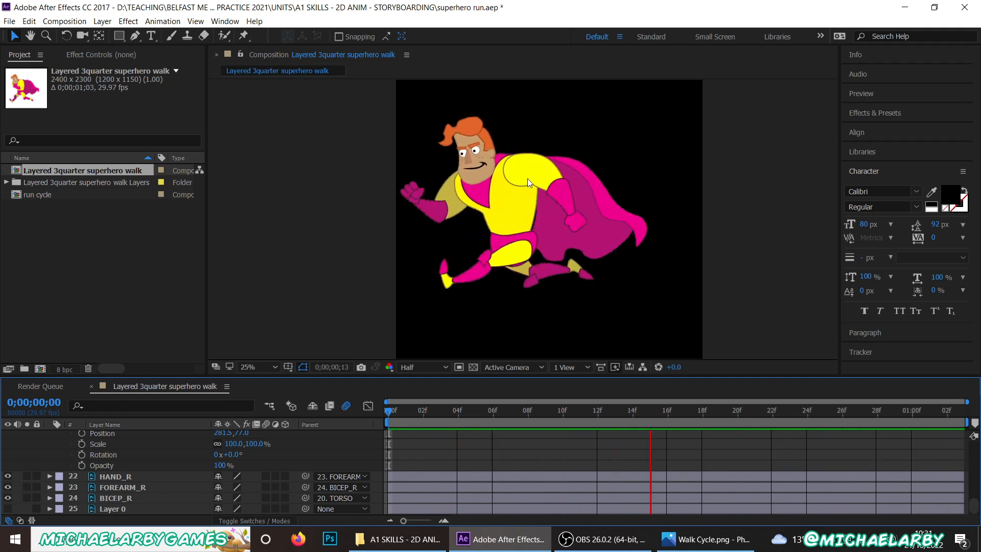
left_click(430, 410)
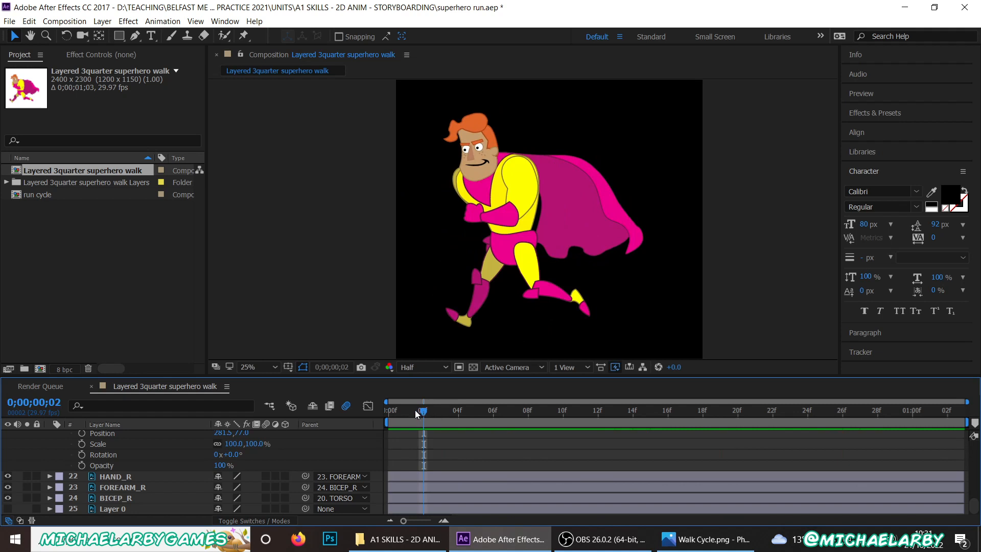
left_click_drag(417, 414, 388, 410)
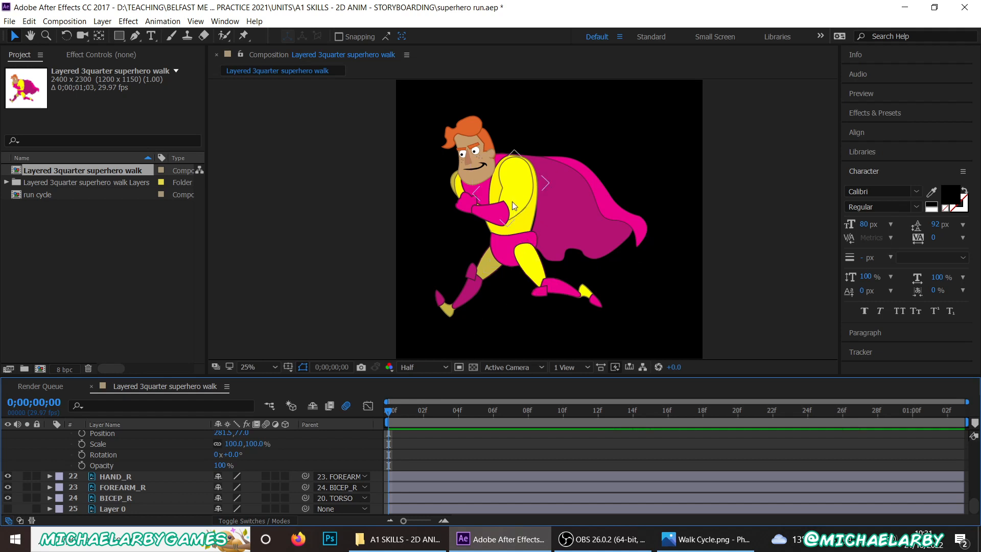
- Start a new project without saving the changes to superhero run.aep
left_click(9, 21)
mouse_move(18, 38)
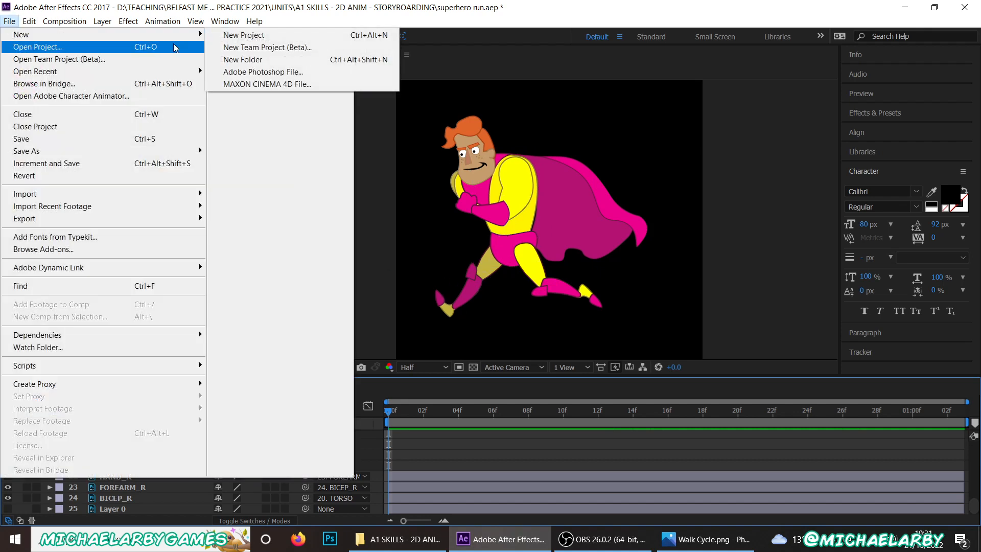
left_click(248, 36)
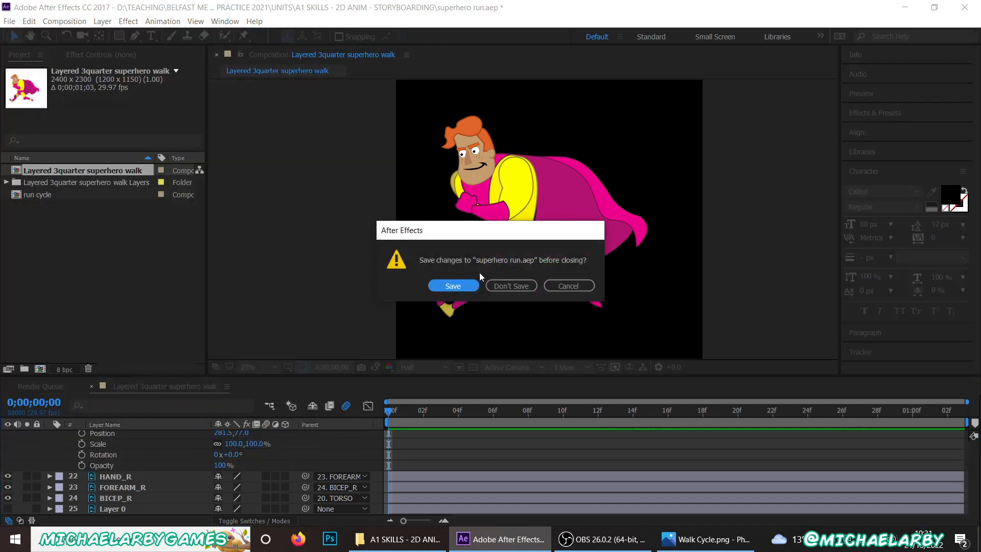
left_click(495, 285)
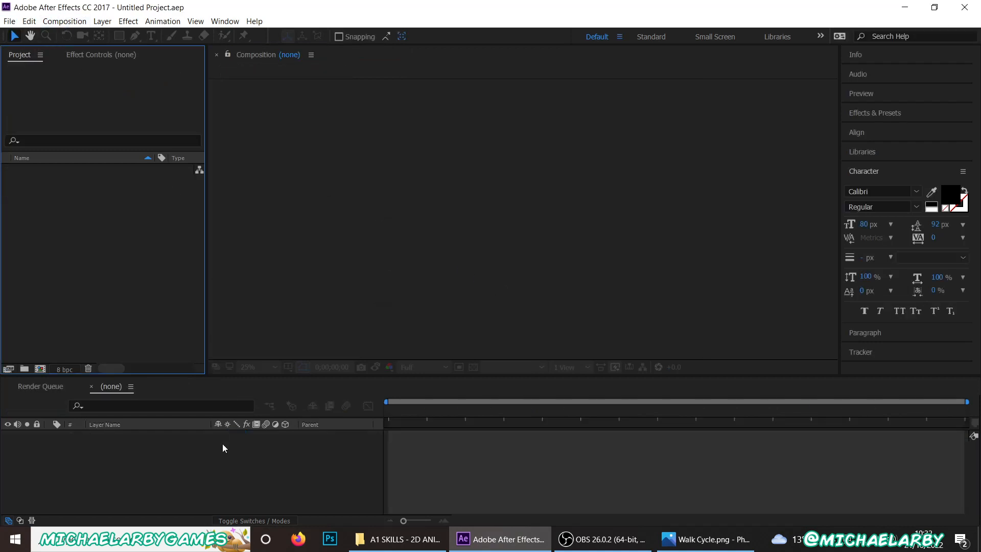
- Import Layered 3quarter superhero walk.psd as Composition - Retain Layer Sizes with Editable Layer Styles
left_click(407, 544)
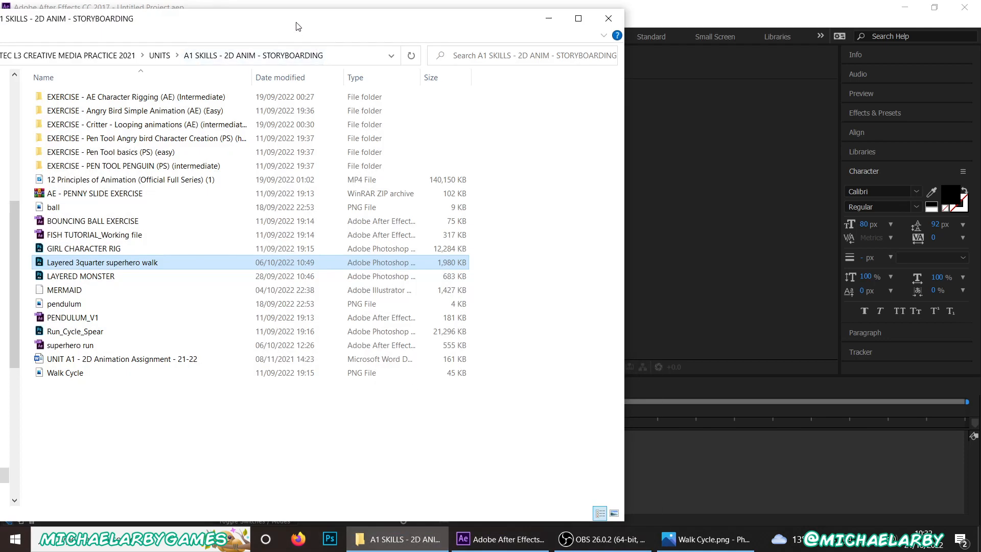
left_click_drag(298, 26, 978, 102)
left_click_drag(816, 258, 71, 215)
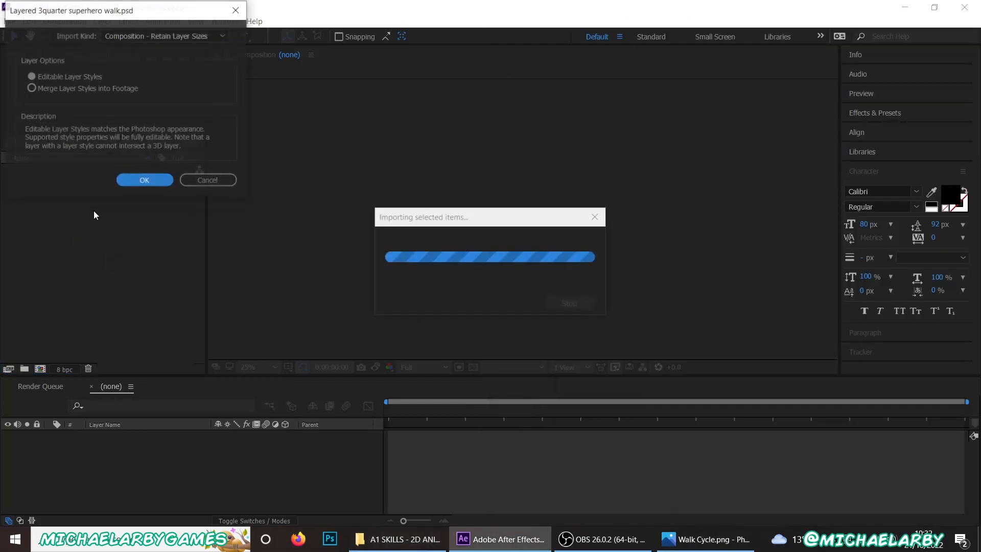
left_click_drag(45, 12, 127, 114)
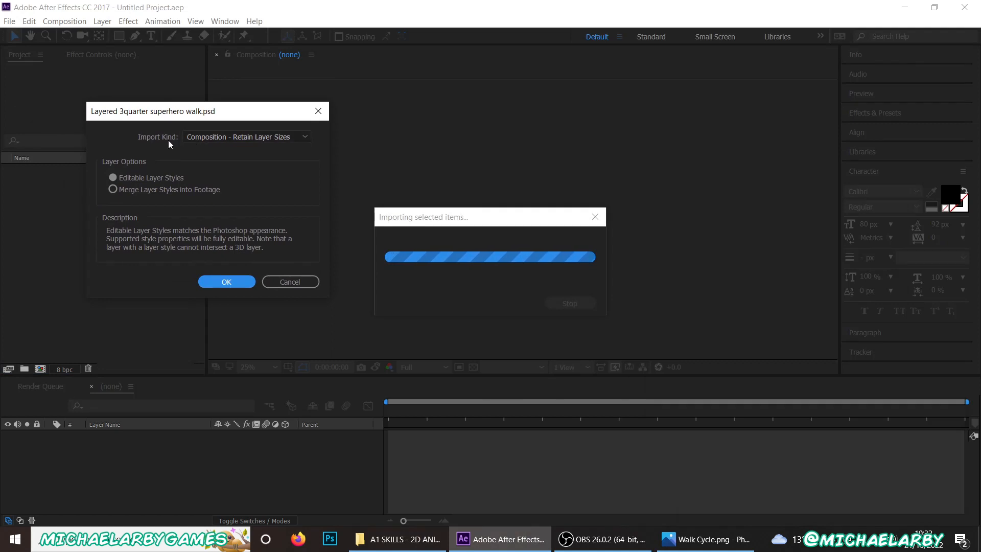
left_click(200, 139)
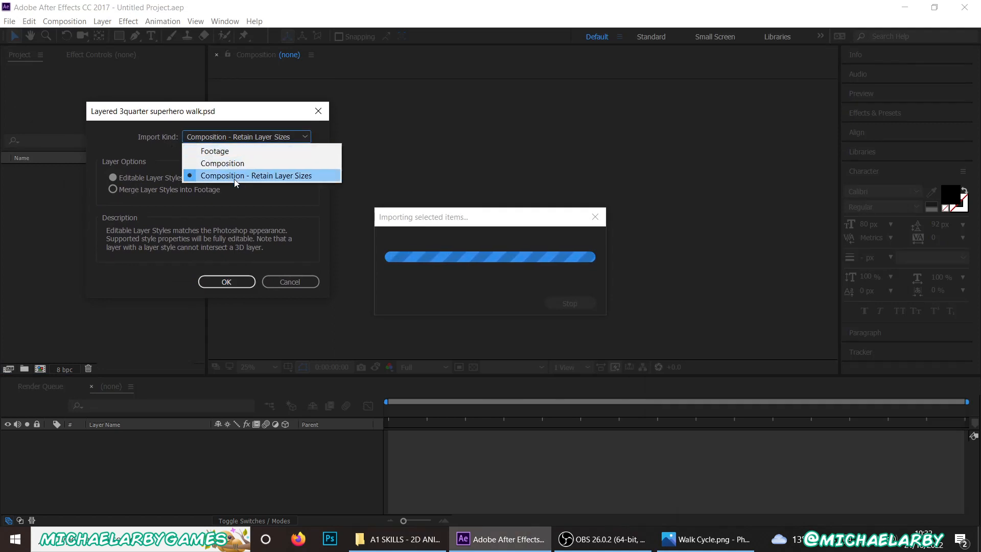
left_click(215, 151)
left_click(197, 133)
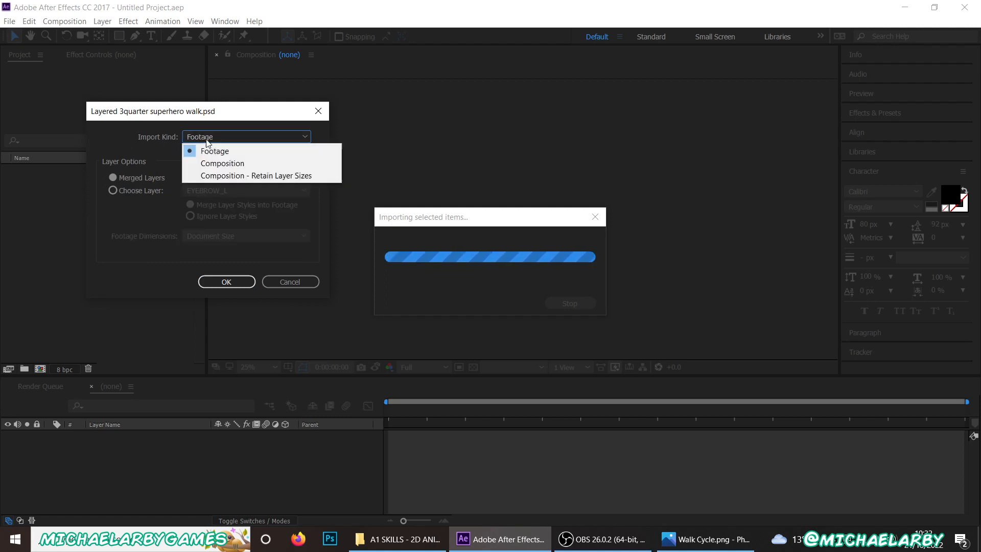
left_click(218, 175)
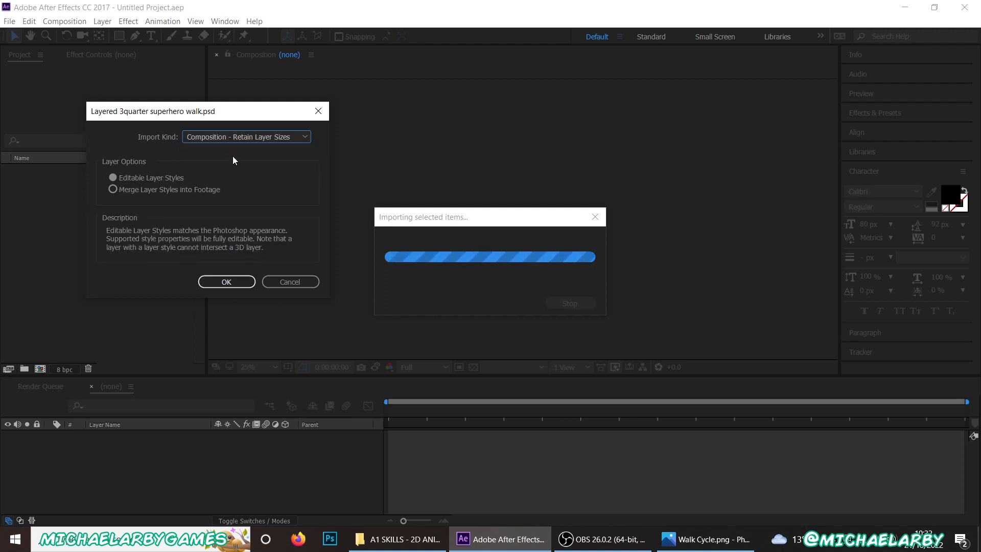
left_click(227, 281)
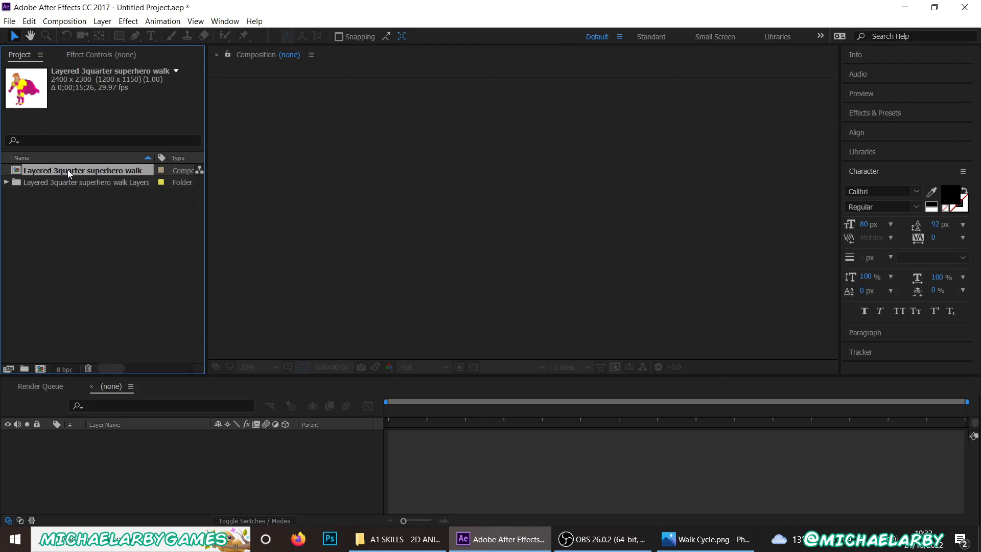
- Check the contents of the imported layers folder and open the Layered 3quarter superhero walk composition
left_click(38, 183)
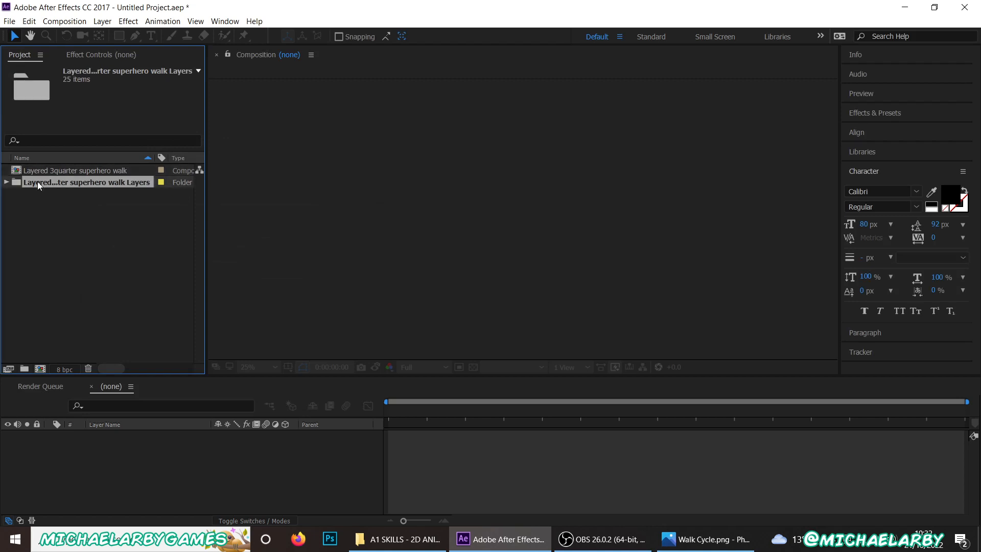
left_click(7, 183)
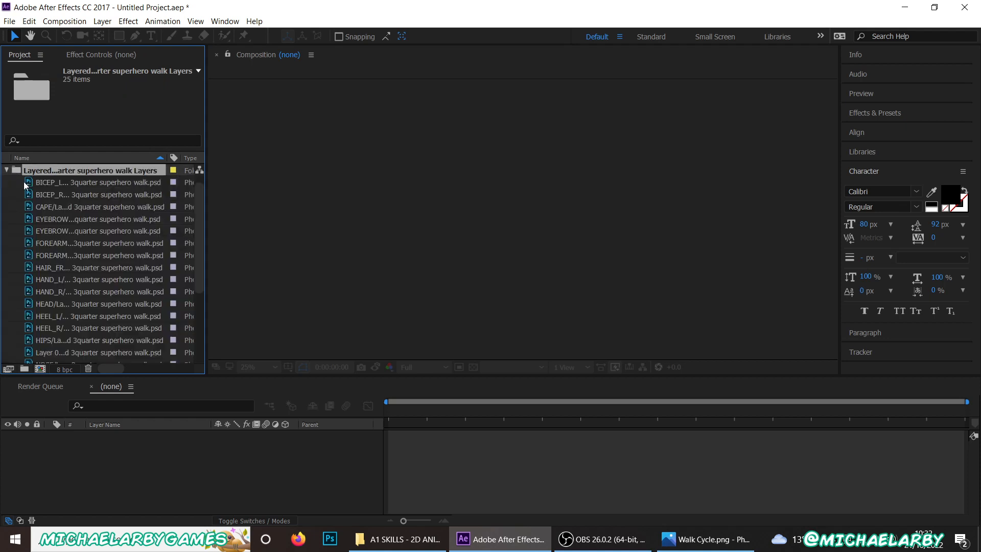
left_click(6, 171)
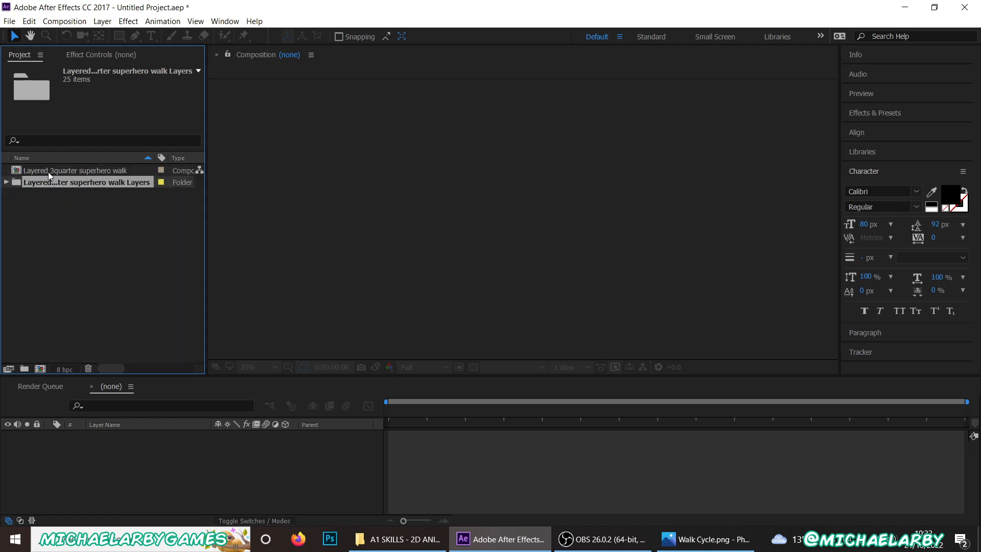
double_click(48, 170)
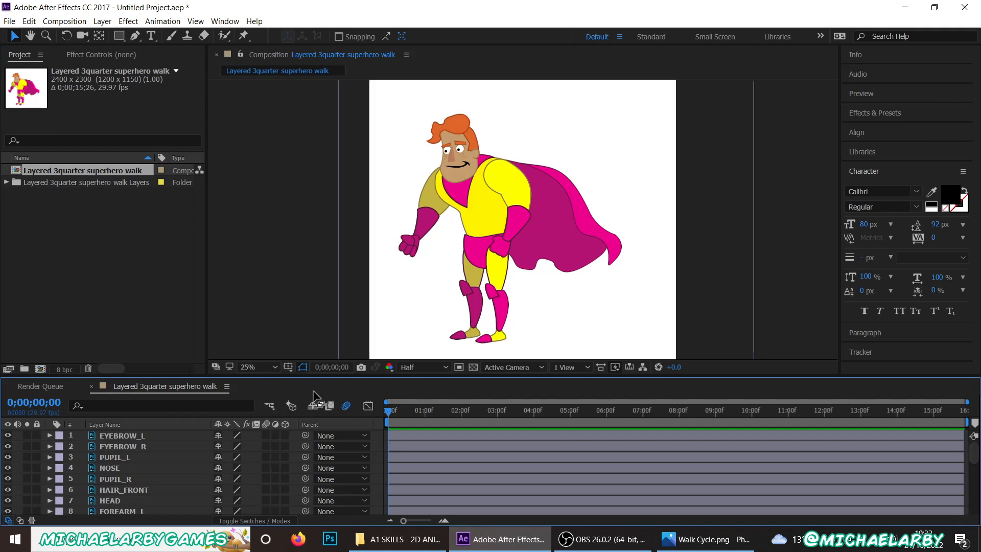
- Inspect the superhero's separate body parts in the composition, from the left bicep down to the left shin
left_click(505, 189)
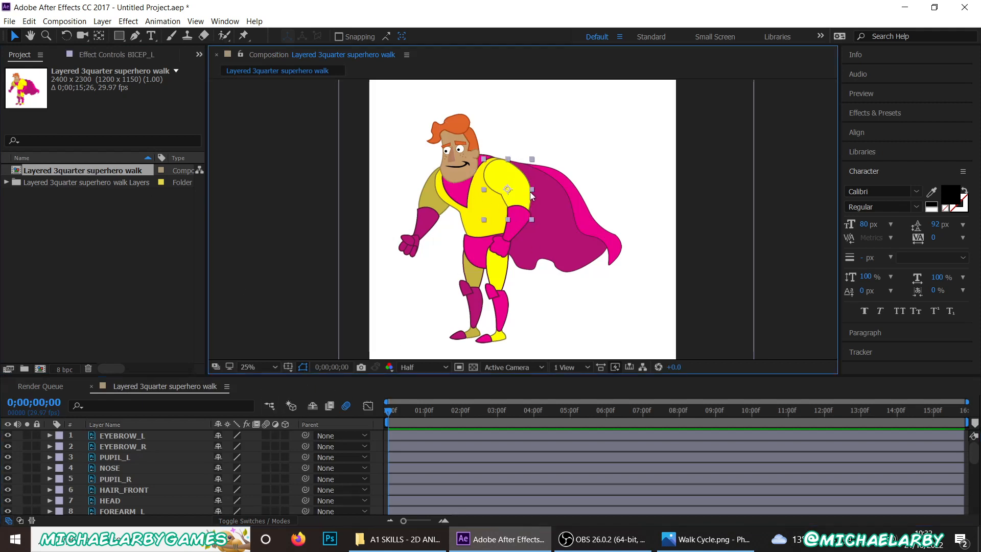
left_click(483, 266)
left_click(498, 305)
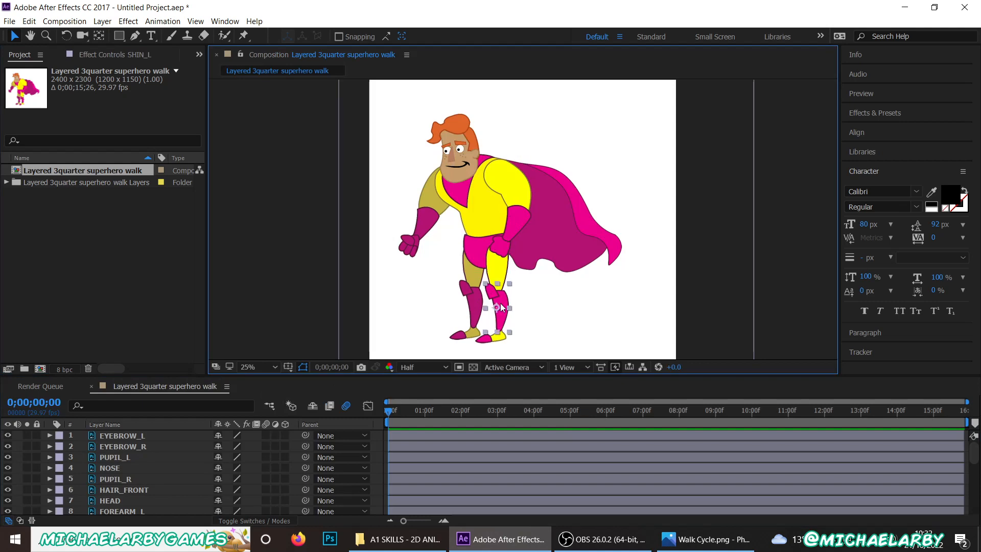
- Examine the named body-part layers in an enlarged timeline, going from BICEP_R up to SHIN_R
left_click_drag(246, 378, 263, 188)
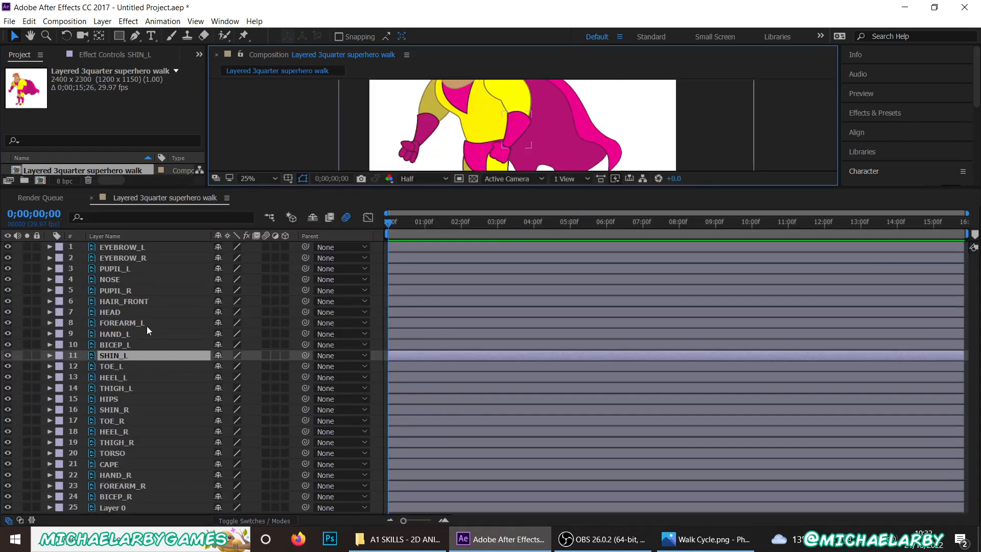
left_click(120, 498)
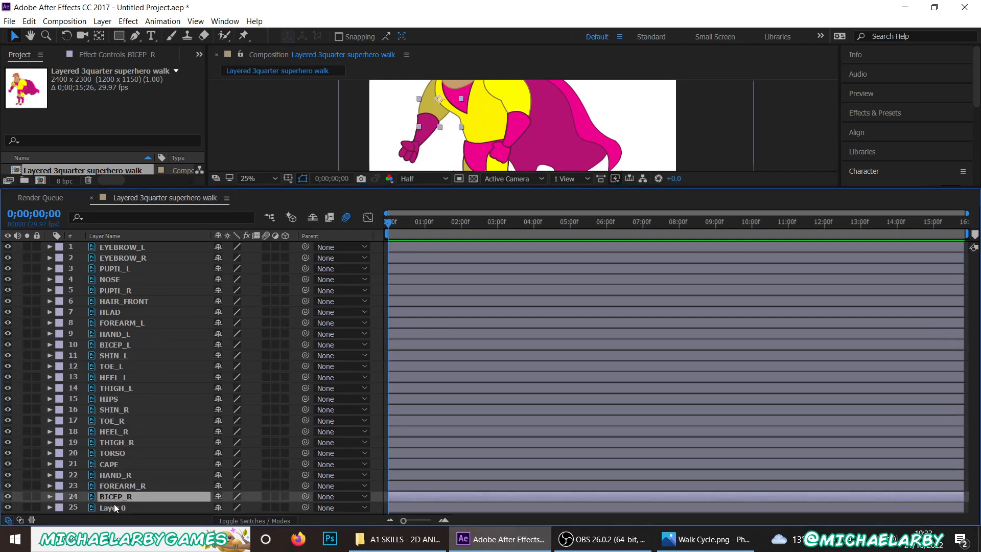
left_click(119, 483)
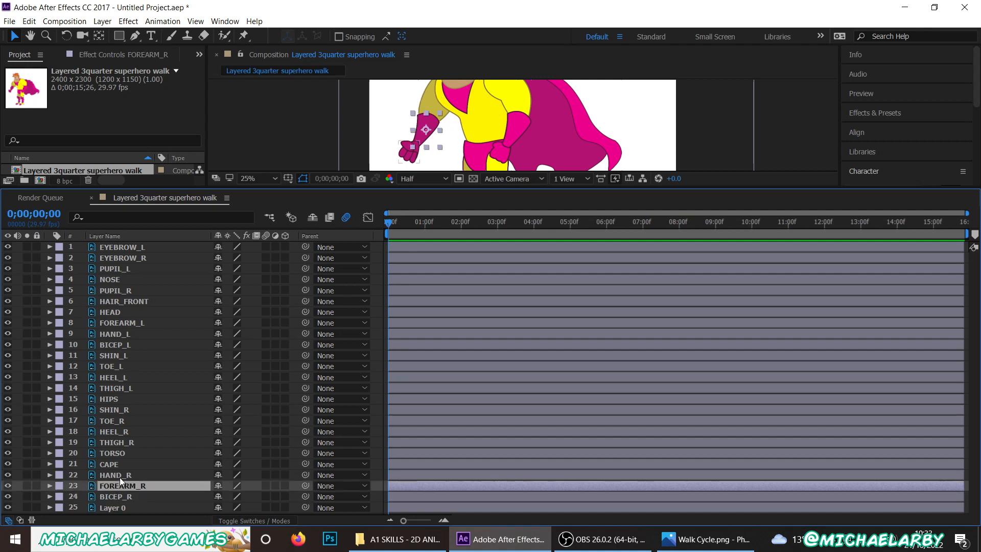
left_click(118, 475)
left_click(117, 463)
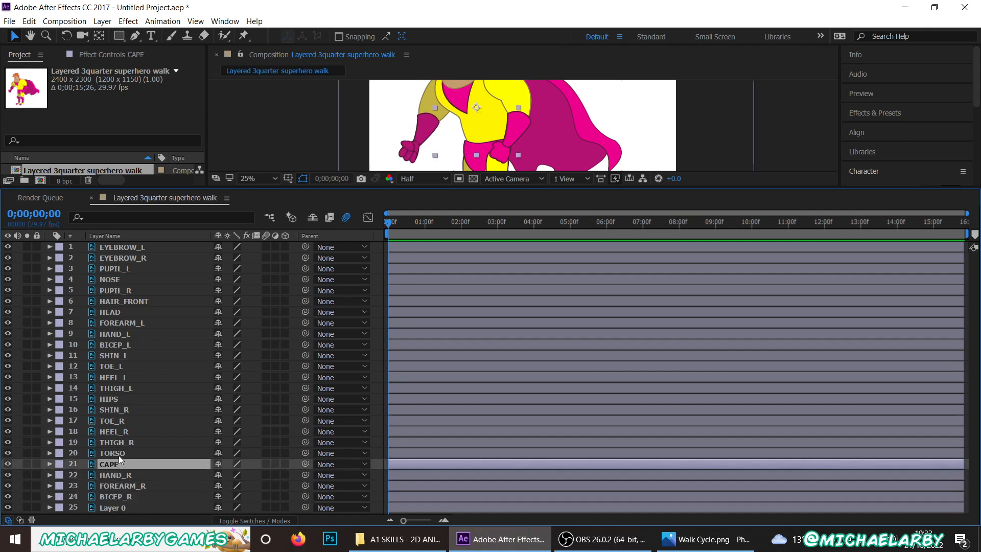
left_click(119, 454)
left_click(117, 441)
left_click(117, 432)
left_click(115, 421)
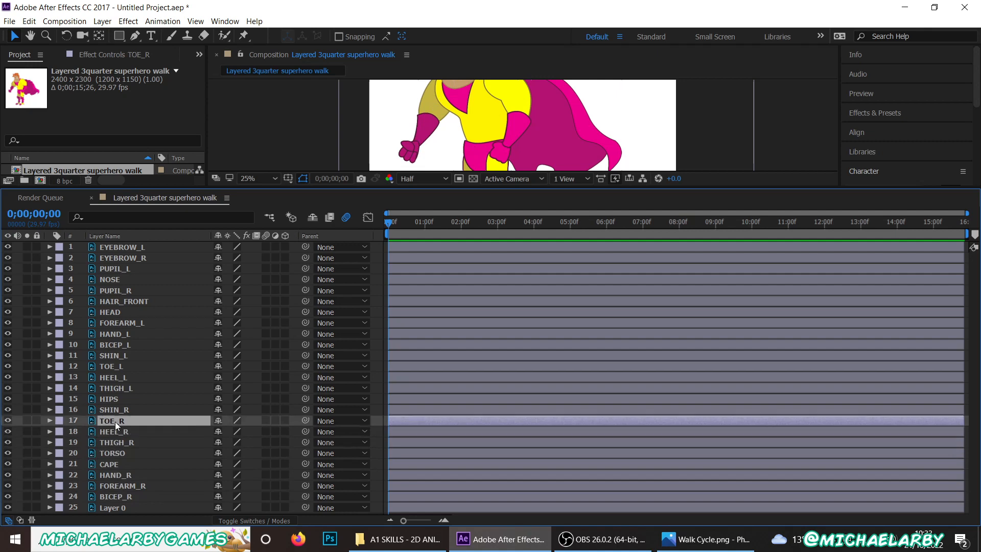
left_click(118, 409)
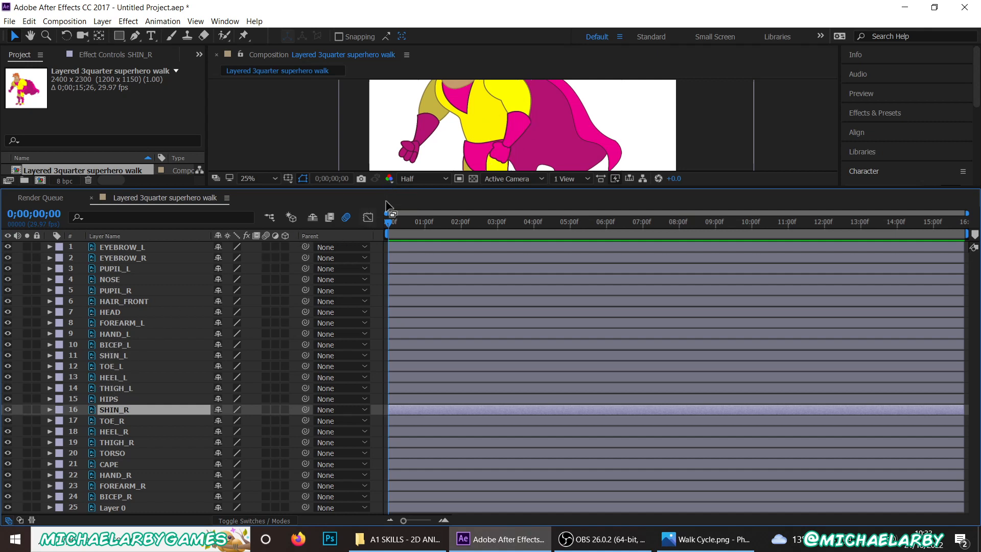
left_click_drag(411, 188, 394, 379)
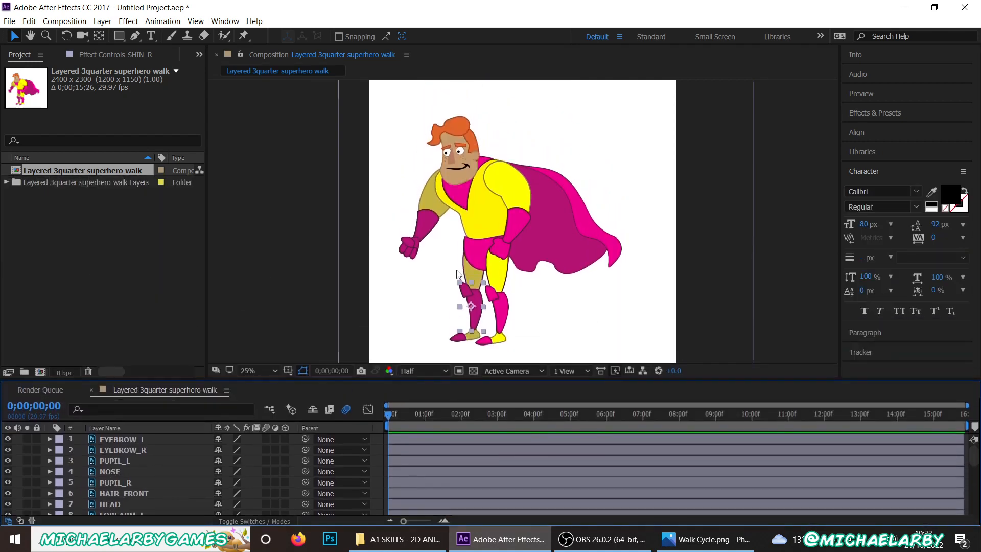
- Examine how the left bicep connects to the left forearm and torso, checking each layer's anchor point
left_click(511, 185)
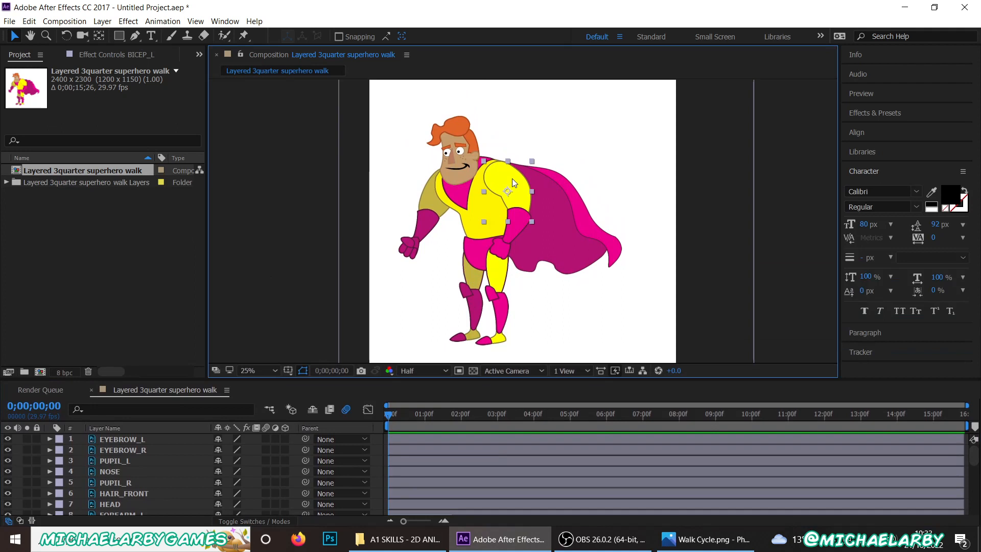
left_click(514, 225)
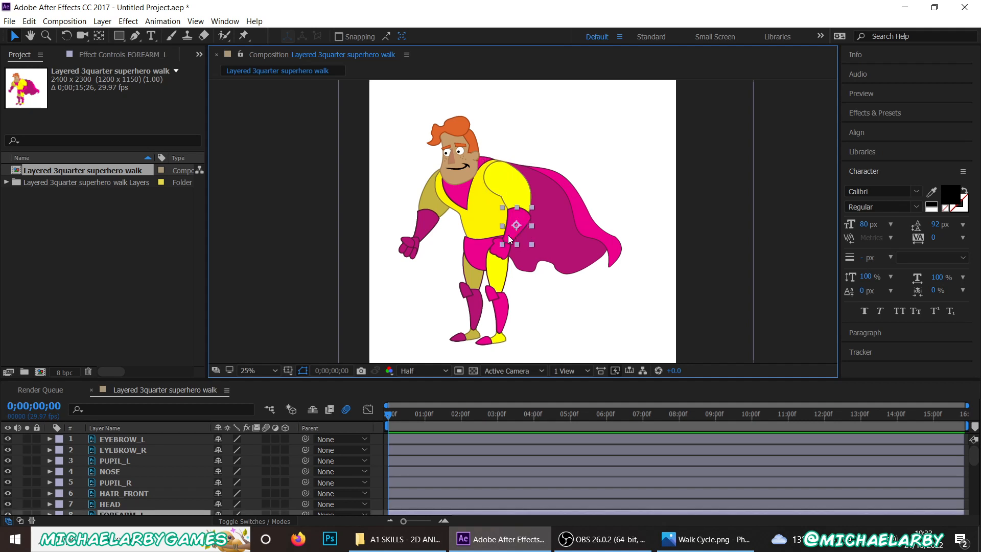
left_click(507, 189)
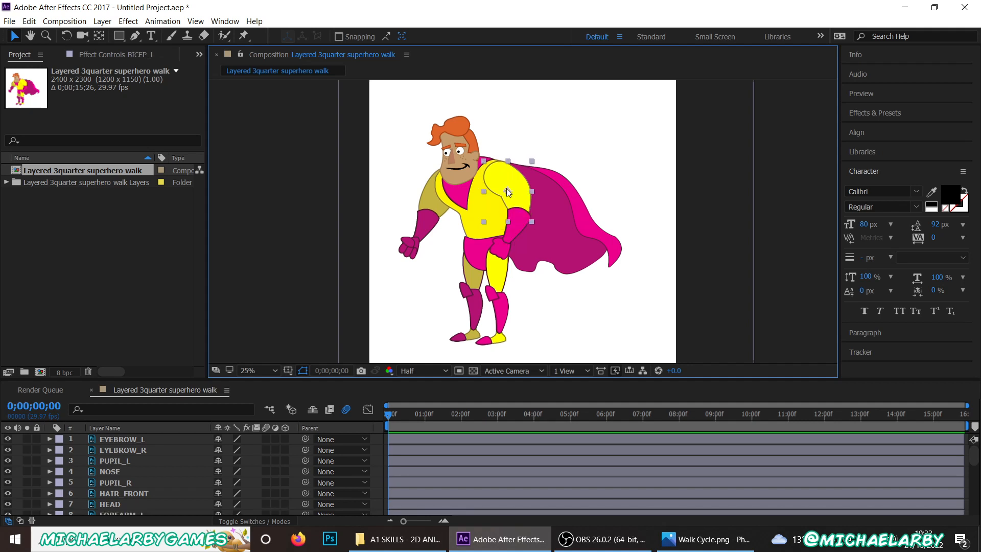
left_click(468, 221)
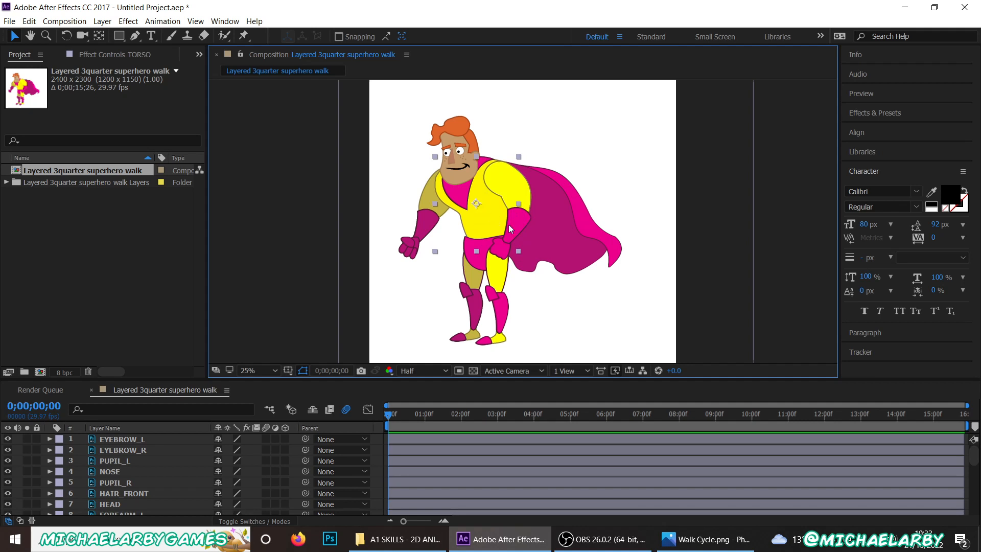
left_click(511, 188)
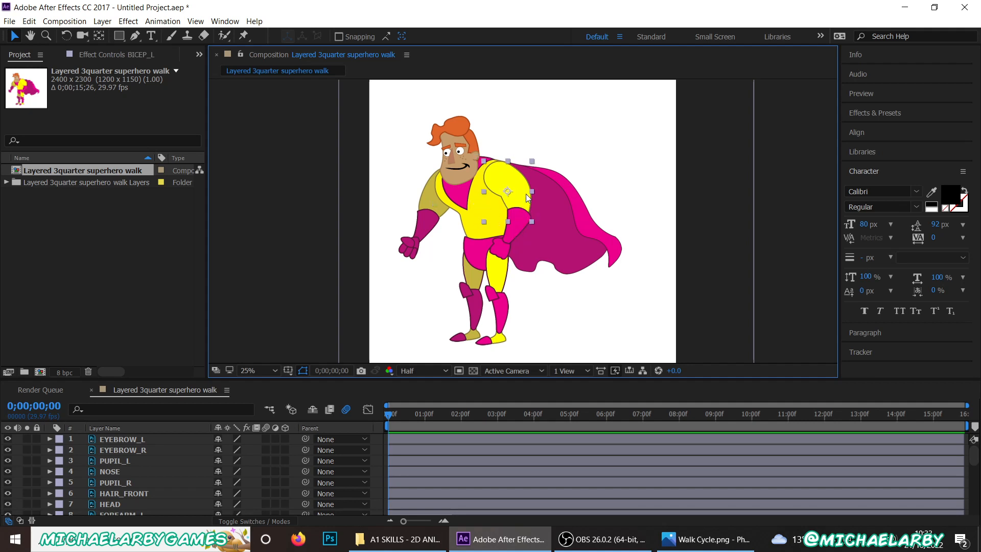
- Rotate the left bicep clockwise around its central anchor point with the Rotation tool
scroll(505, 188, "up", 3)
scroll(505, 187, "down", 1)
left_click_drag(503, 162, 510, 221)
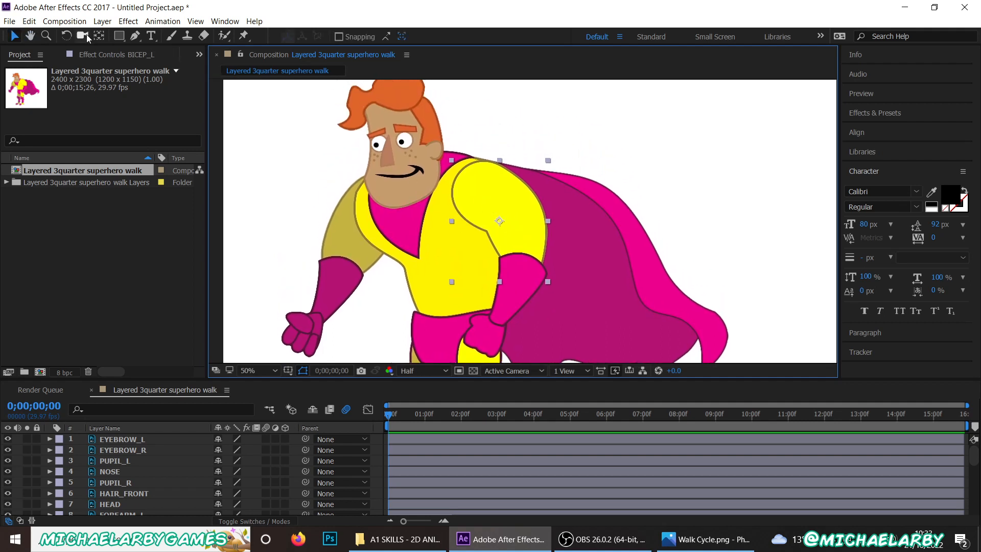
left_click(66, 36)
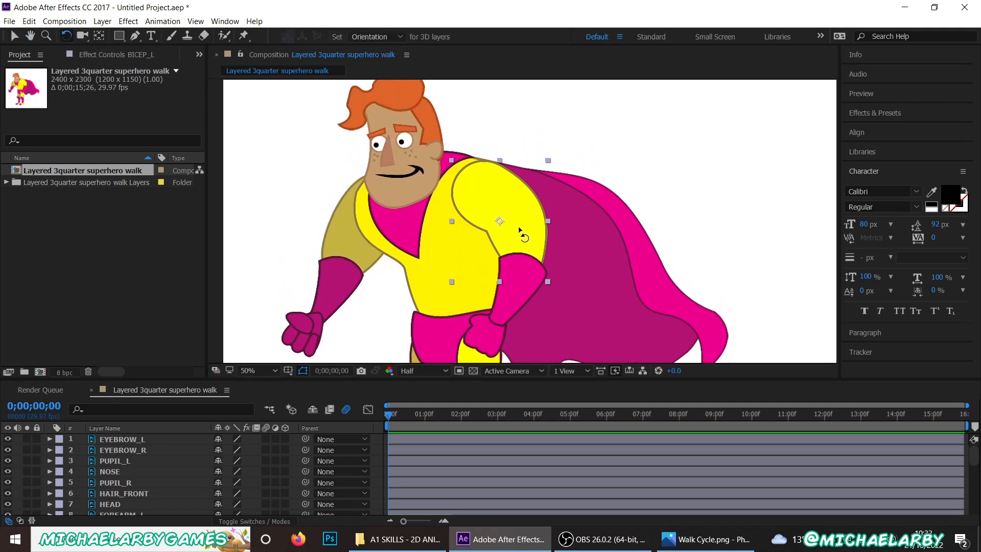
left_click_drag(532, 227, 553, 259)
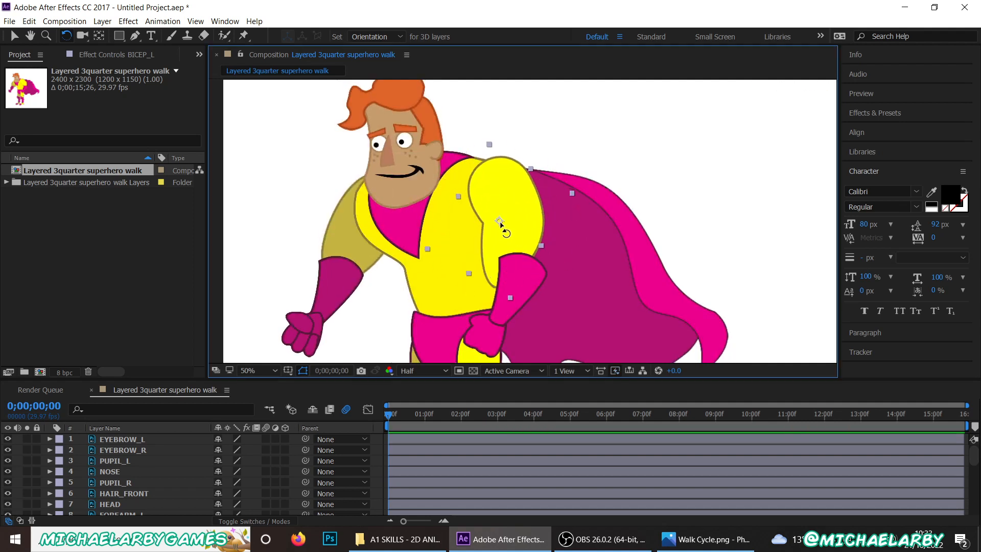
- Undo the left bicep's rotation and move its anchor point from the centre up to the shoulder joint
key("ctrl+z")
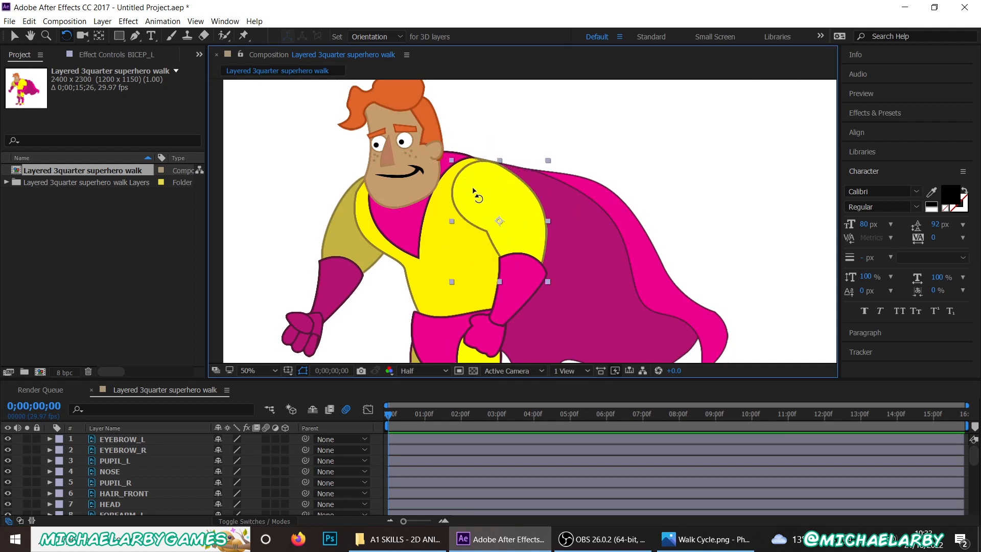
left_click(101, 41)
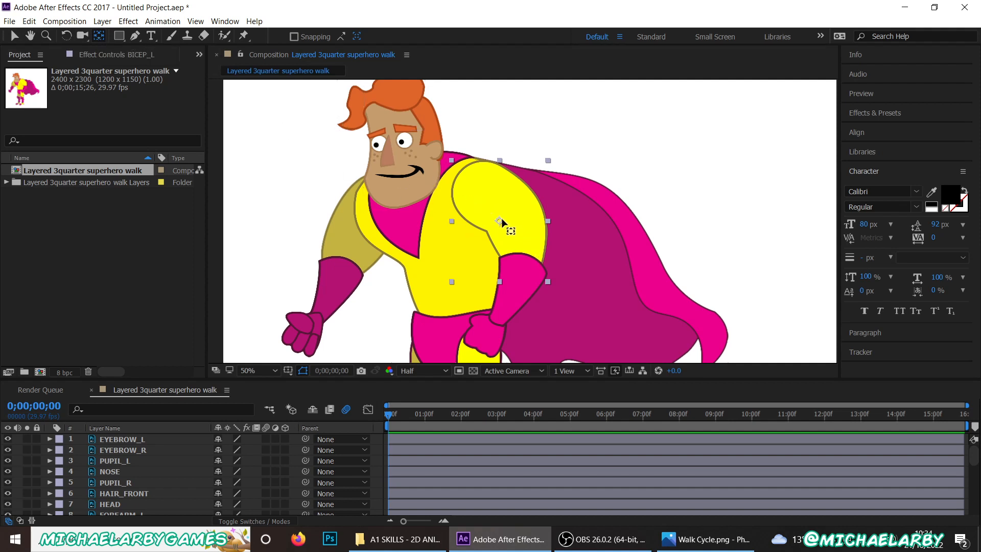
left_click_drag(499, 221, 483, 193)
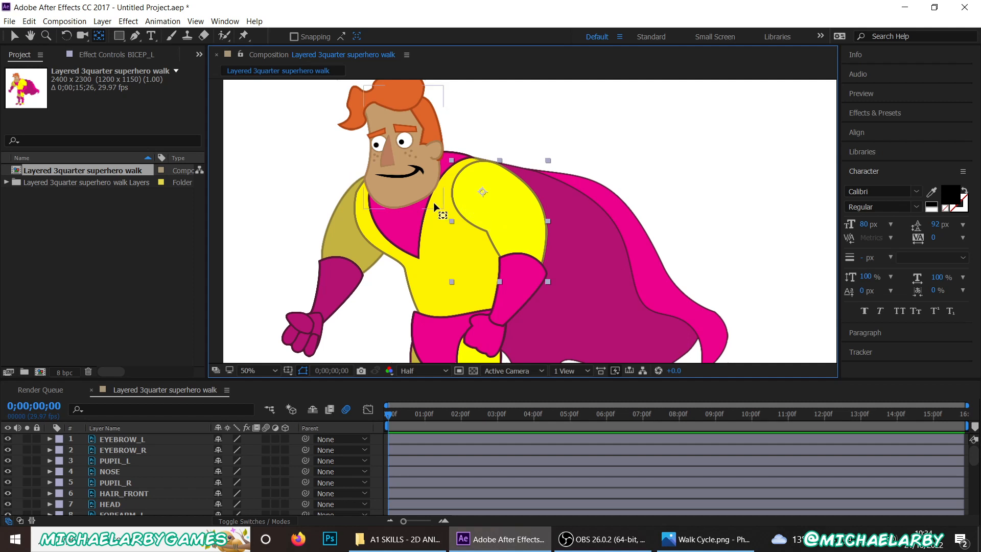
- Try rotating the left bicep around its shoulder anchor point, and undo the rotation
left_click(67, 36)
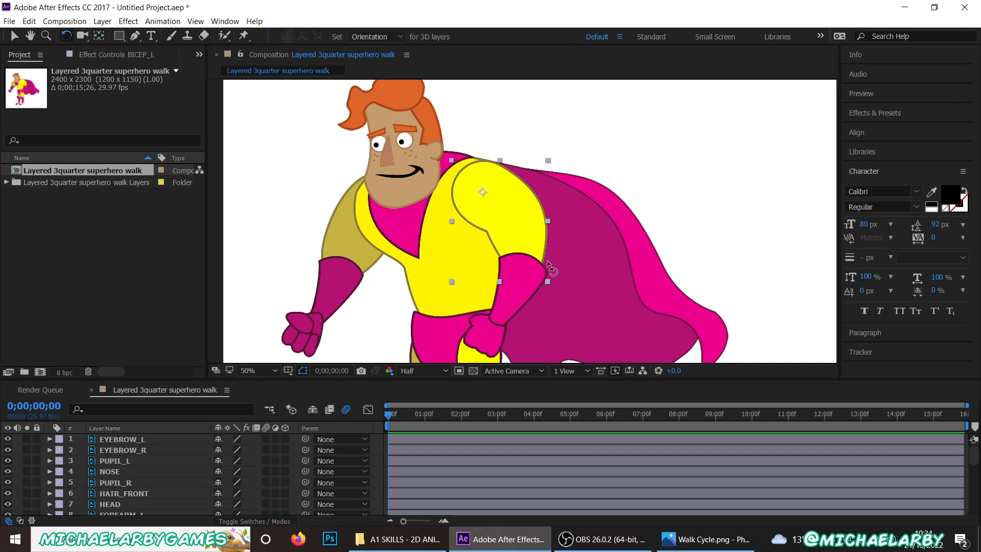
left_click_drag(524, 225, 610, 307)
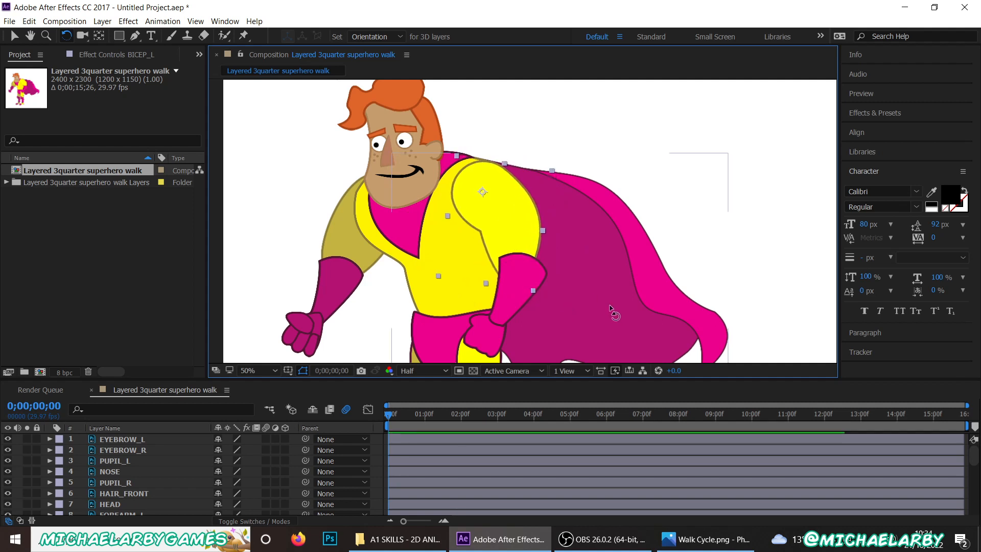
key("ctrl+z")
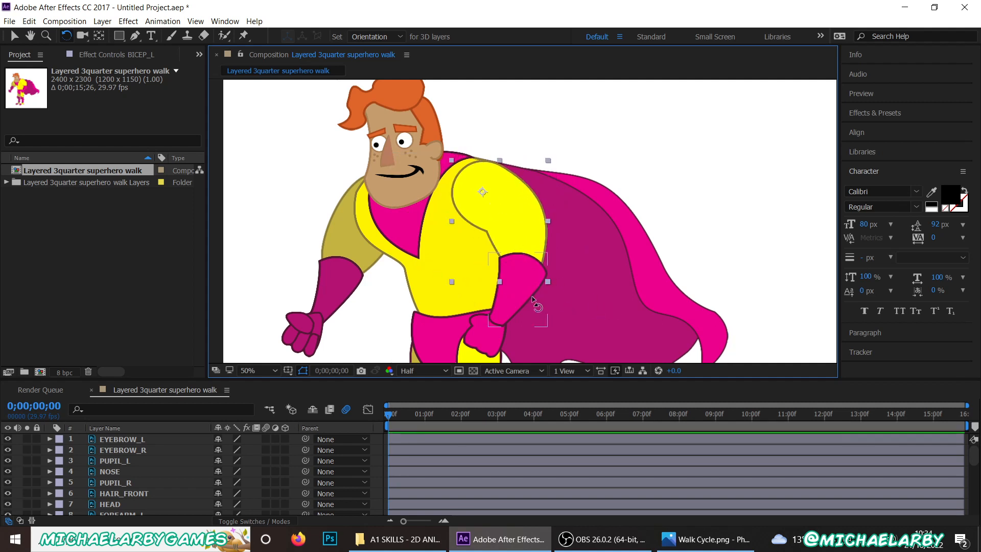
- Move the left forearm's anchor point up to the elbow and test how the forearm rotates around it
left_click(513, 298)
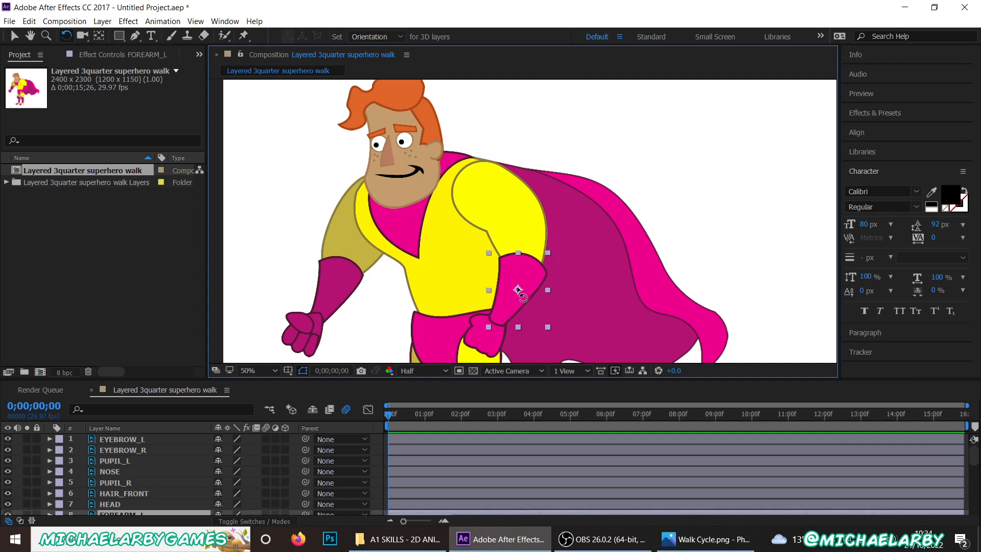
left_click(517, 288)
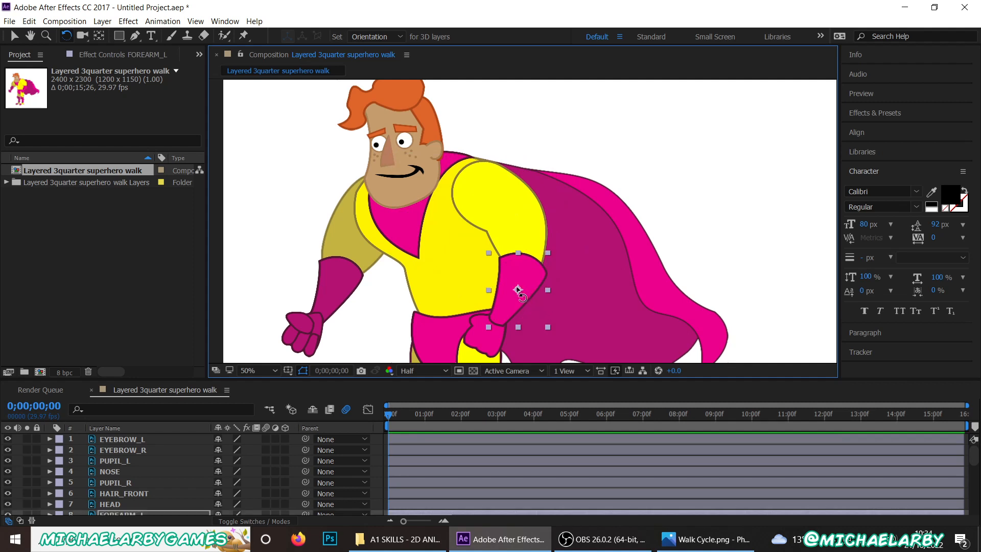
left_click(99, 36)
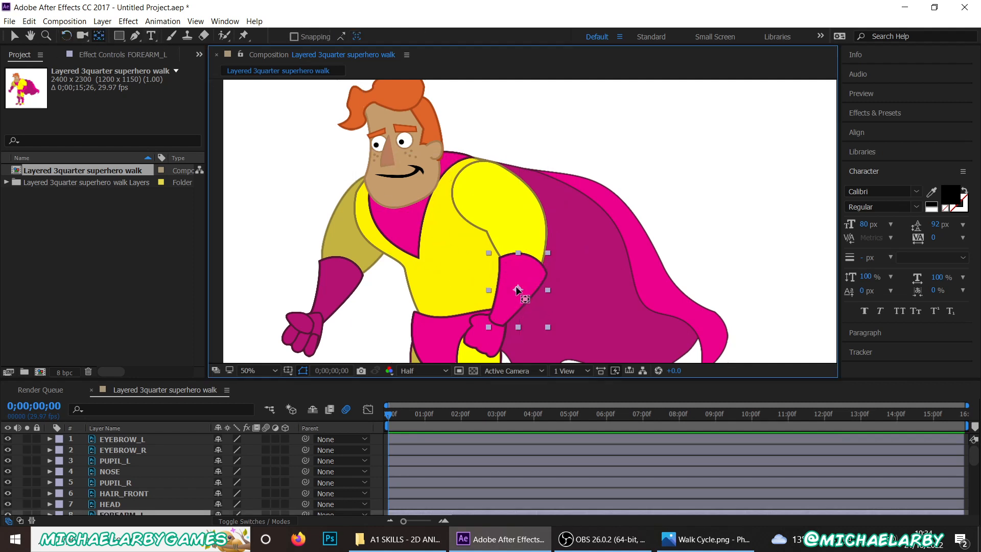
left_click_drag(518, 290, 519, 268)
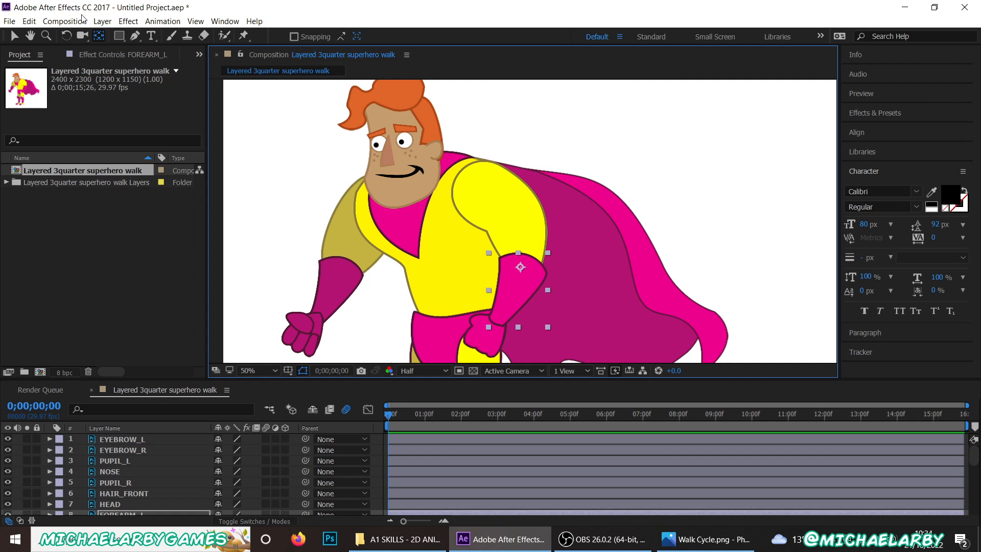
left_click(66, 36)
left_click_drag(515, 302, 516, 378)
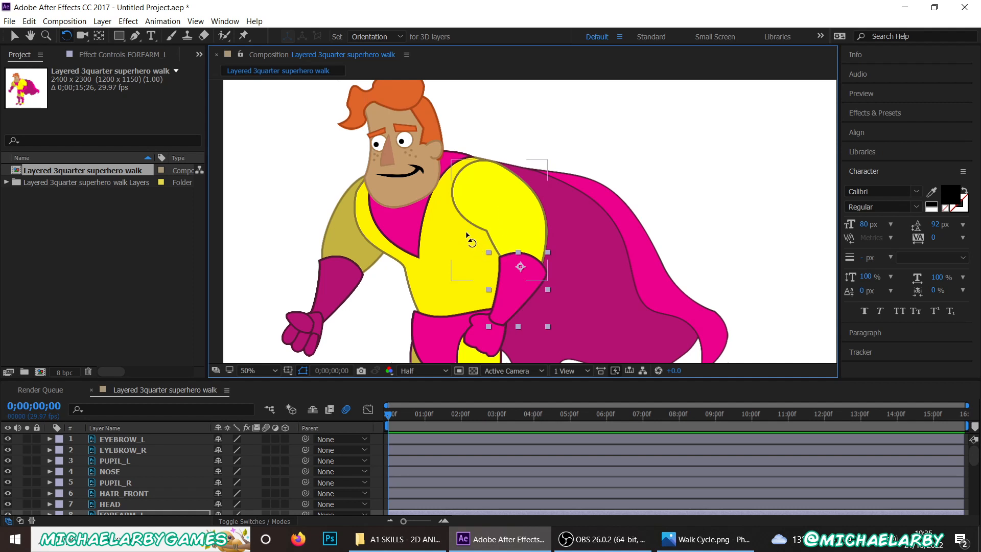
- Try rotating the torso around its central anchor point, and undo the rotation
scroll(466, 235, "down", 2)
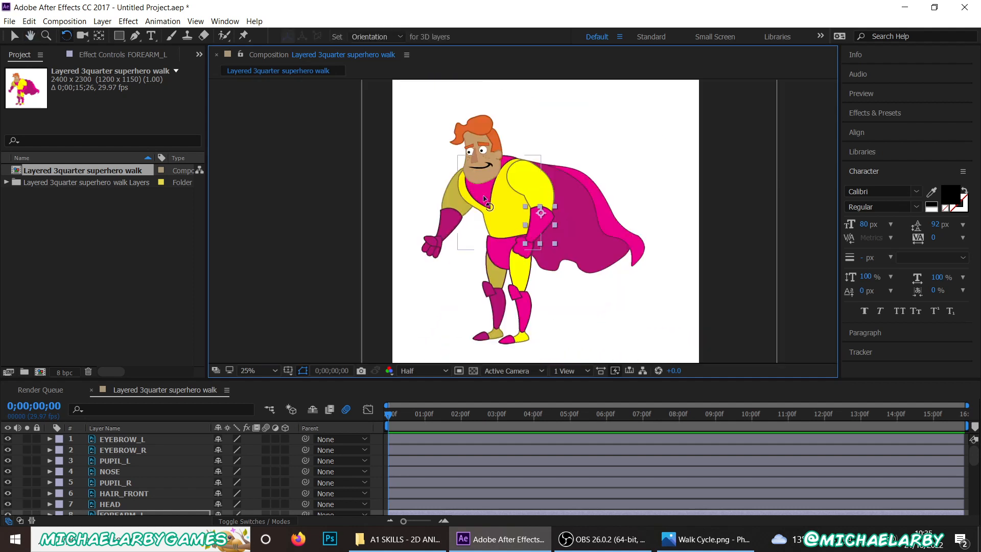
scroll(504, 220, "up", 2)
left_click(485, 224)
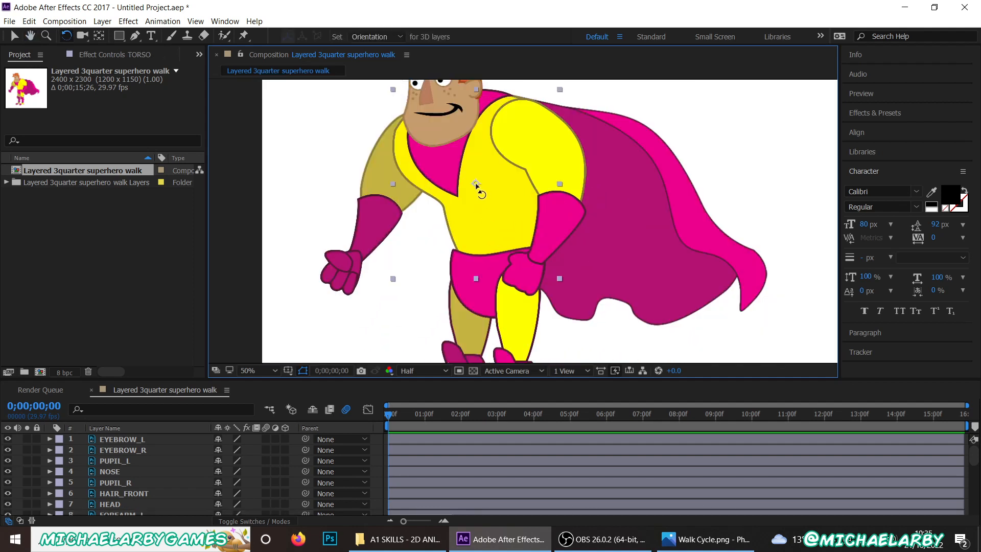
left_click_drag(479, 187, 487, 199)
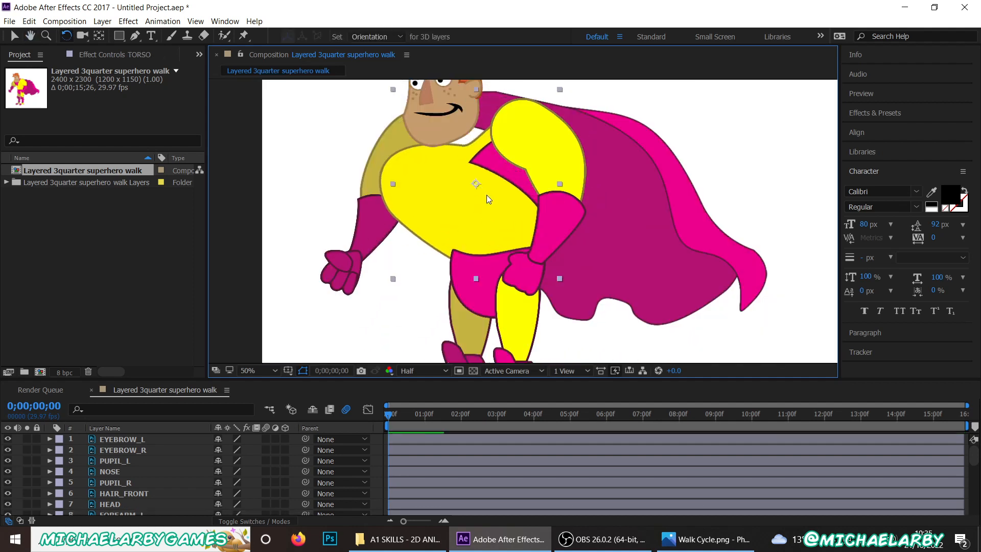
key("ctrl+z")
- Move the torso's anchor point down to the waist and the left thigh's anchor point up to the hip joint
left_click(99, 36)
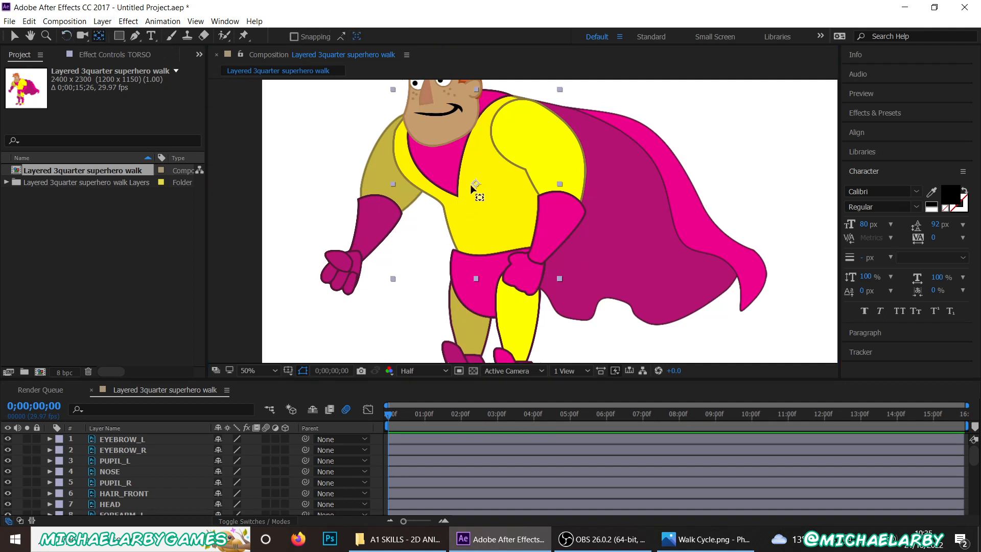
left_click_drag(477, 185, 499, 174)
left_click(482, 302)
left_click(512, 225)
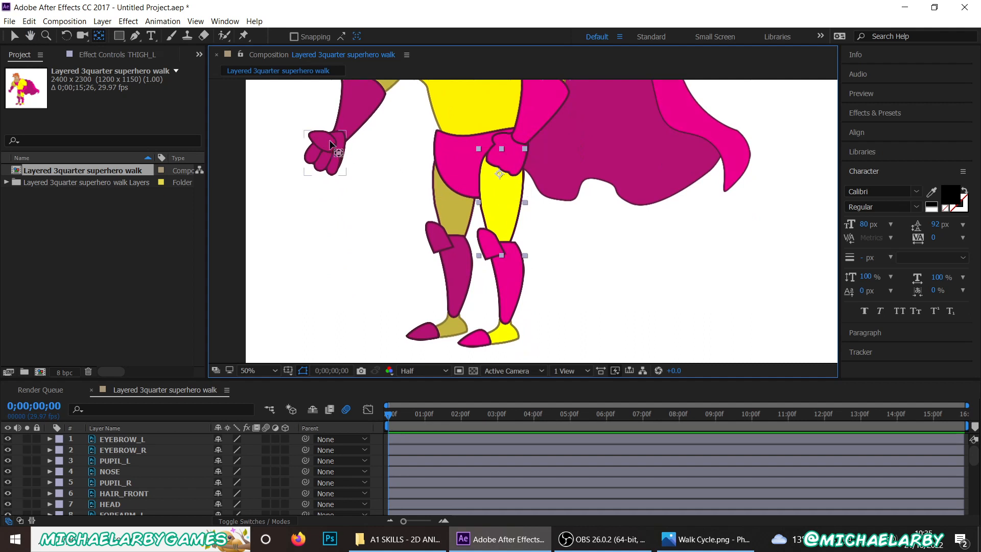
- Move the right hand's anchor point from its centre to the wrist
scroll(331, 145, "up", 2)
scroll(339, 158, "down", 1)
scroll(397, 229, "down", 1)
left_click(336, 157)
left_click_drag(325, 153, 346, 137)
- Move the head's anchor point from its centre down towards the neck, near the corner of the mouth
left_click_drag(403, 209, 392, 432)
key("y")
left_click(417, 190)
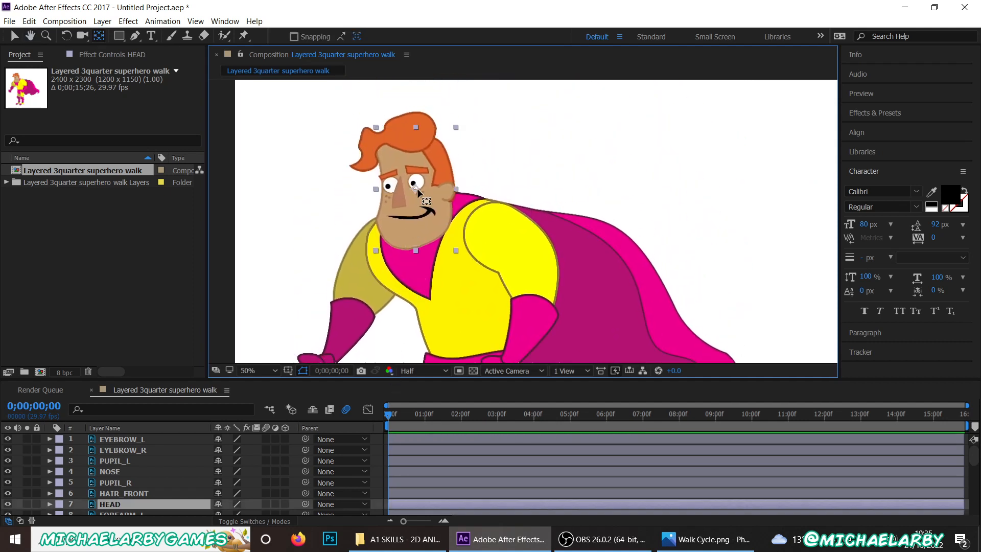
left_click_drag(417, 190, 431, 219)
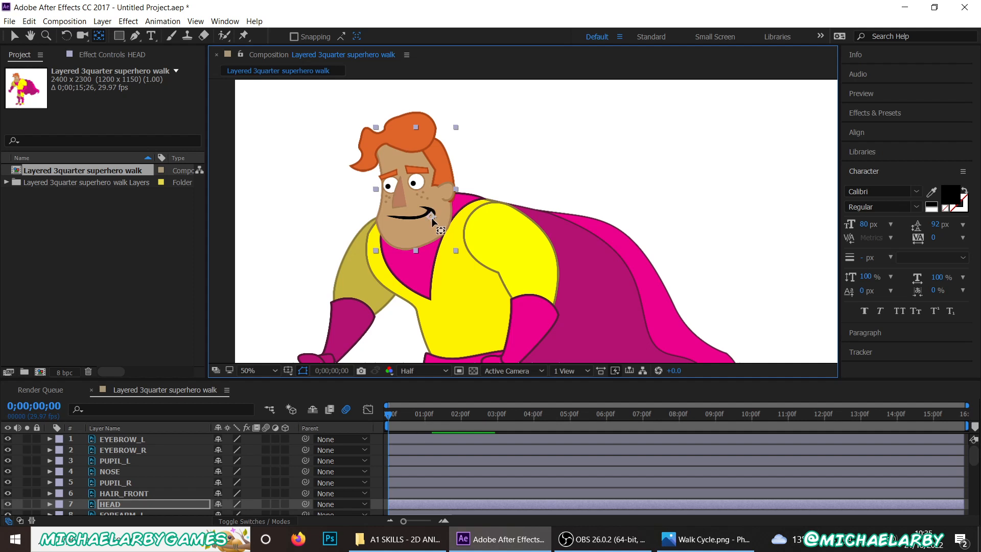
- Move the cape's anchor point from its centre to where the cape attaches behind the neck
left_click(597, 280)
left_click_drag(596, 277, 596, 209)
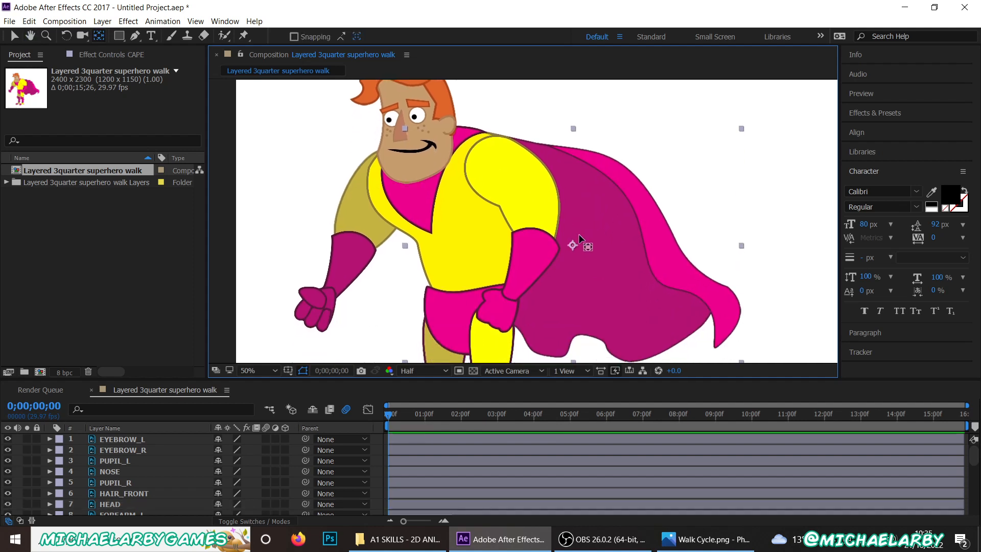
left_click_drag(571, 247, 454, 141)
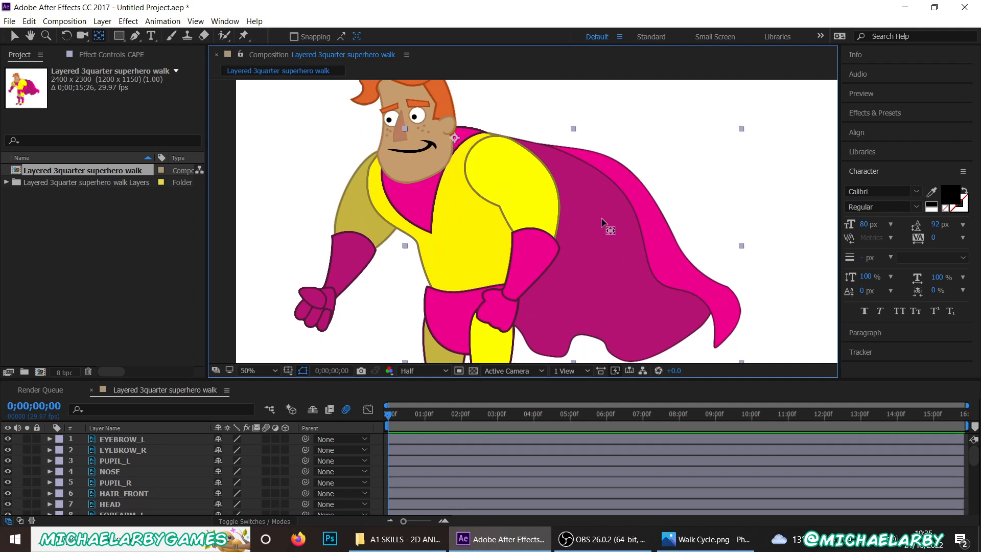
left_click_drag(505, 171, 568, 226)
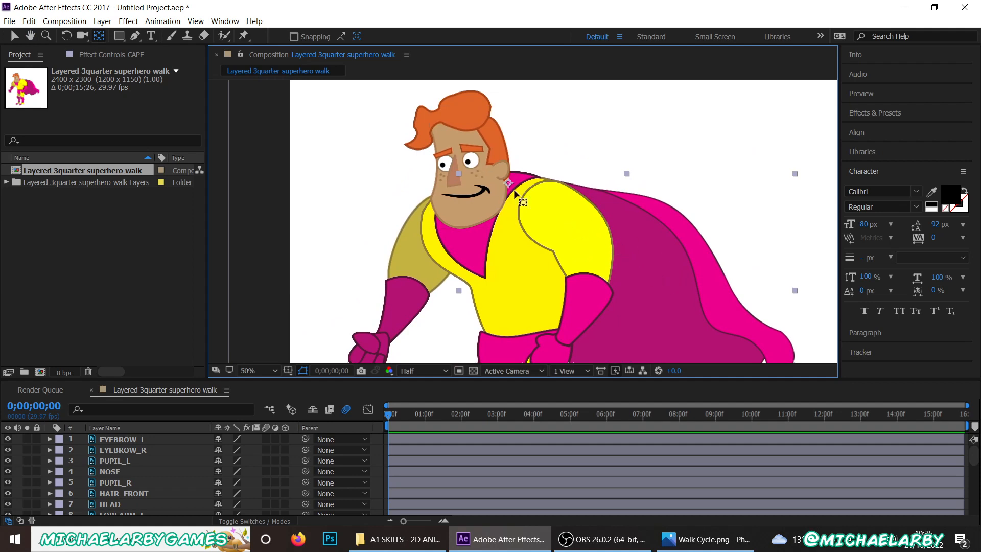
left_click(601, 538)
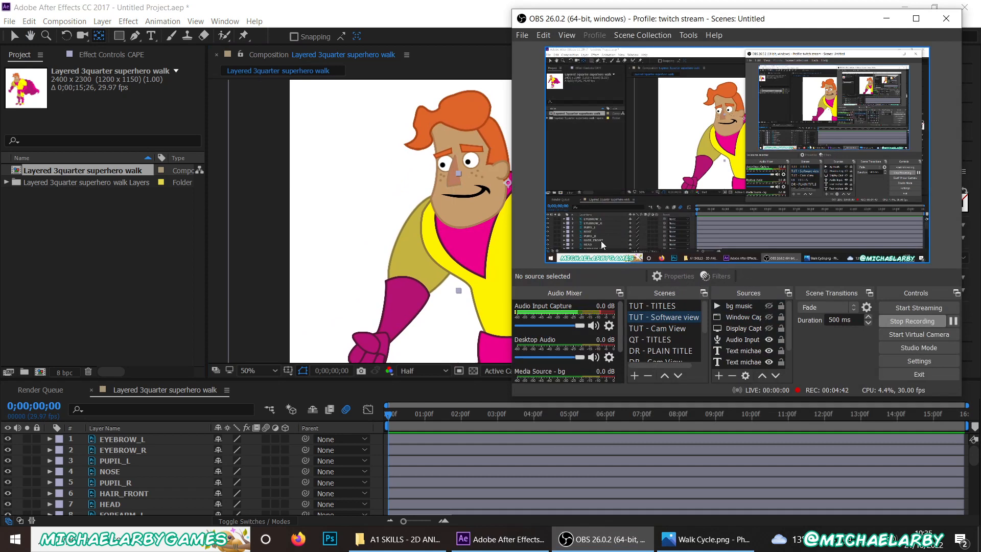
left_click(952, 320)
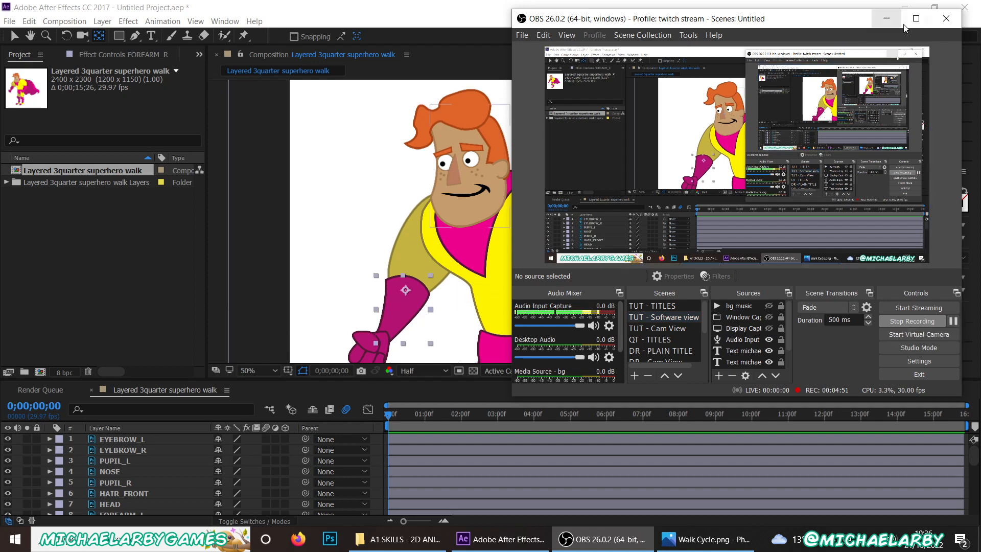
left_click(887, 18)
- Check the right bicep's anchor point and try rotating the torso around its waist anchor point, undoing the rotation
left_click_drag(556, 176, 588, 109)
left_click(442, 200)
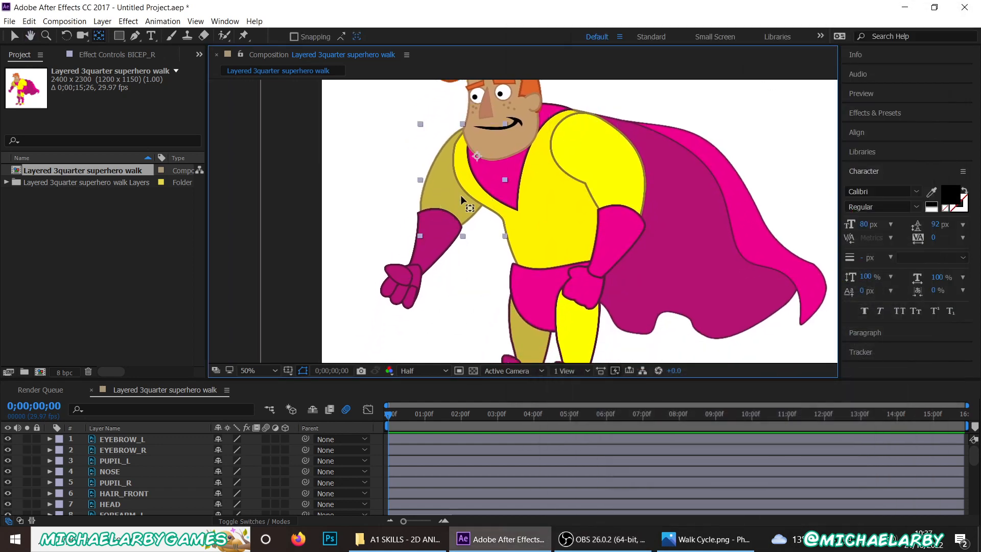
left_click(546, 209)
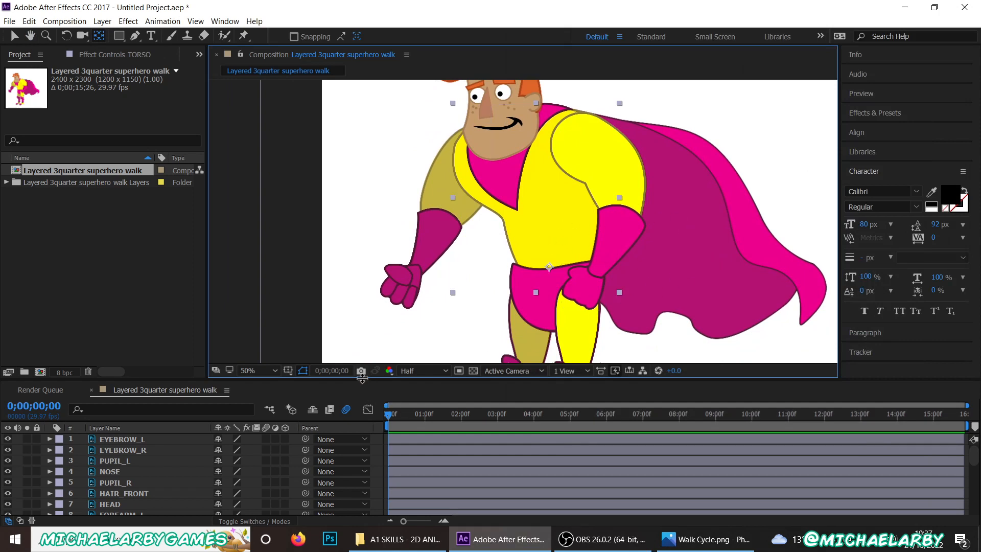
left_click(66, 38)
left_click_drag(616, 190, 589, 196)
key("ctrl+z")
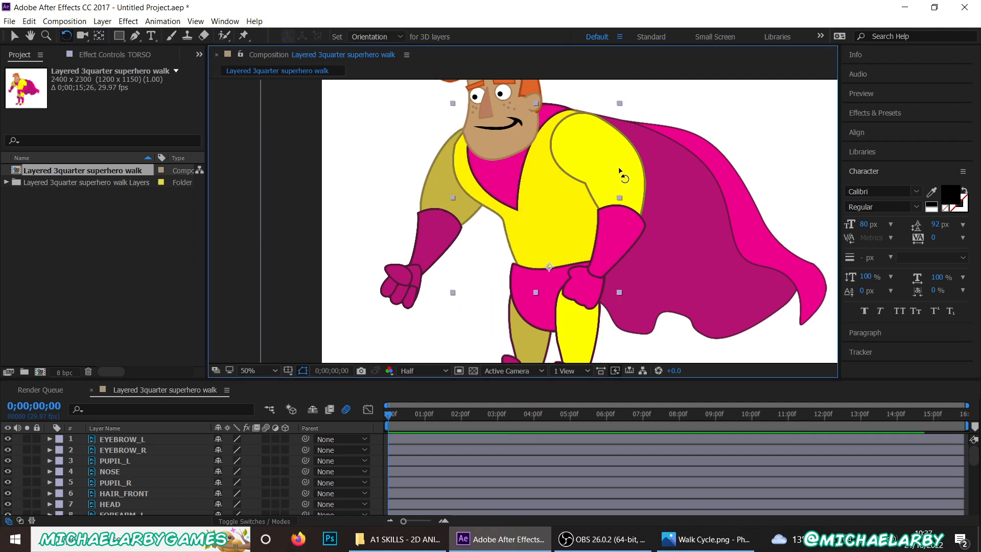
- Try rotating the left bicep around the shoulder twice to see whether the forearm follows, undoing each rotation
left_click(754, 126)
left_click(665, 106)
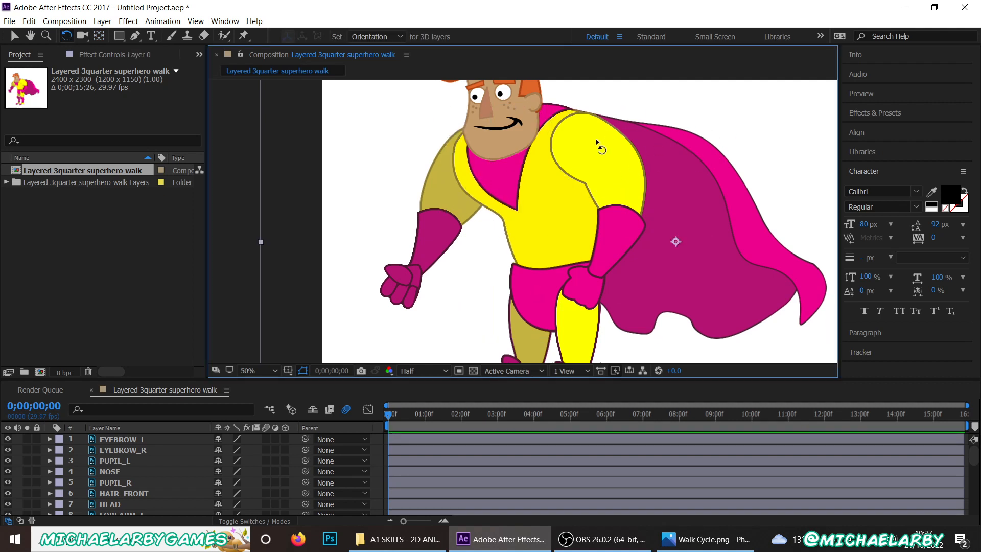
left_click(618, 185)
left_click_drag(613, 175, 623, 198)
key("ctrl+z")
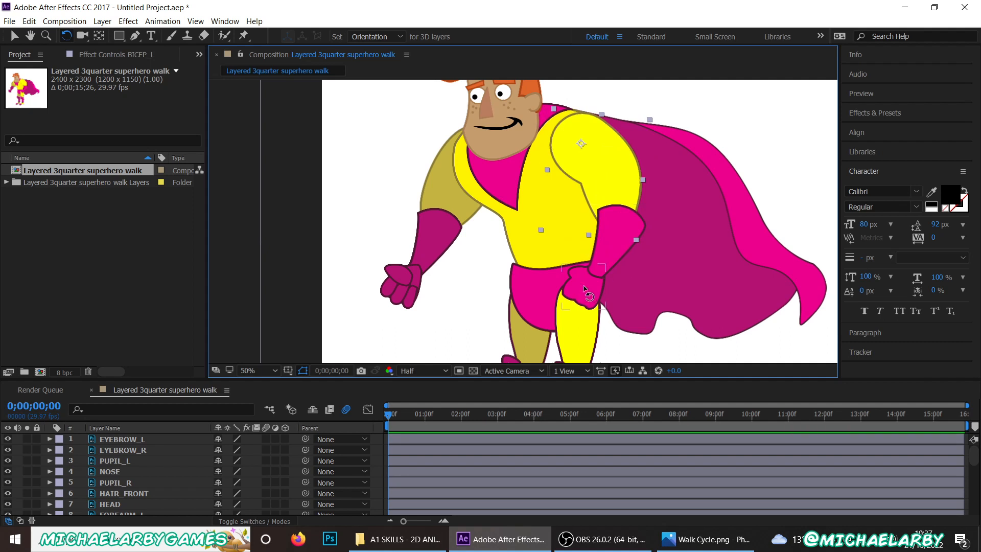
left_click_drag(612, 163, 611, 181)
key("ctrl+z")
- Enlarge the timeline to list the body-part layers and parent HAND_R to FOREARM_R with the pick whip
left_click_drag(470, 380, 493, 220)
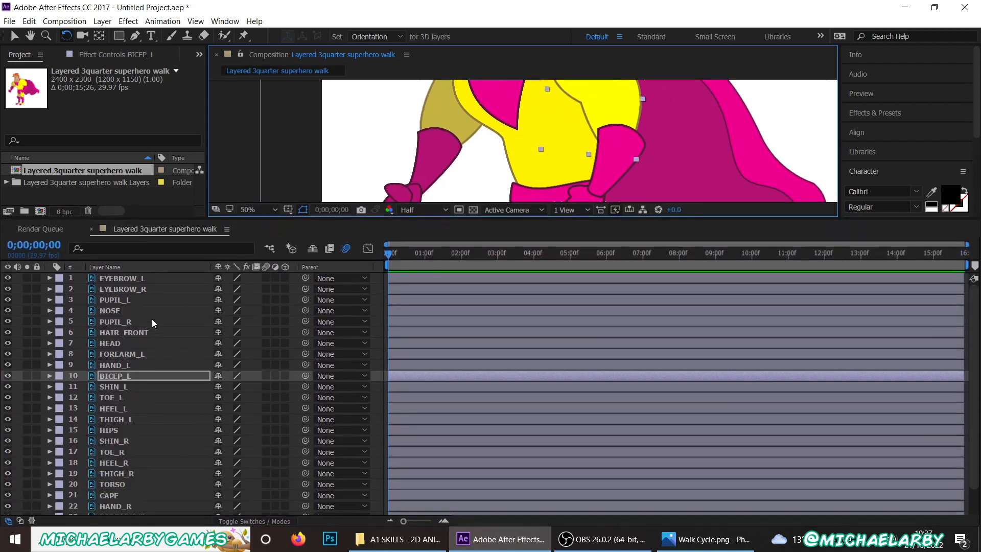
scroll(139, 357, "down", 2)
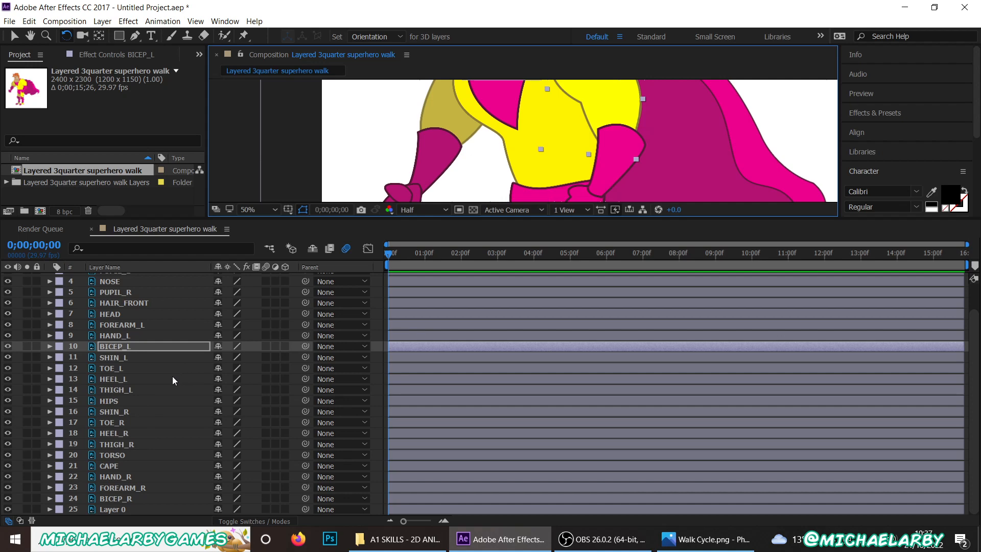
left_click(133, 474)
left_click_drag(468, 117, 505, 96)
key("w")
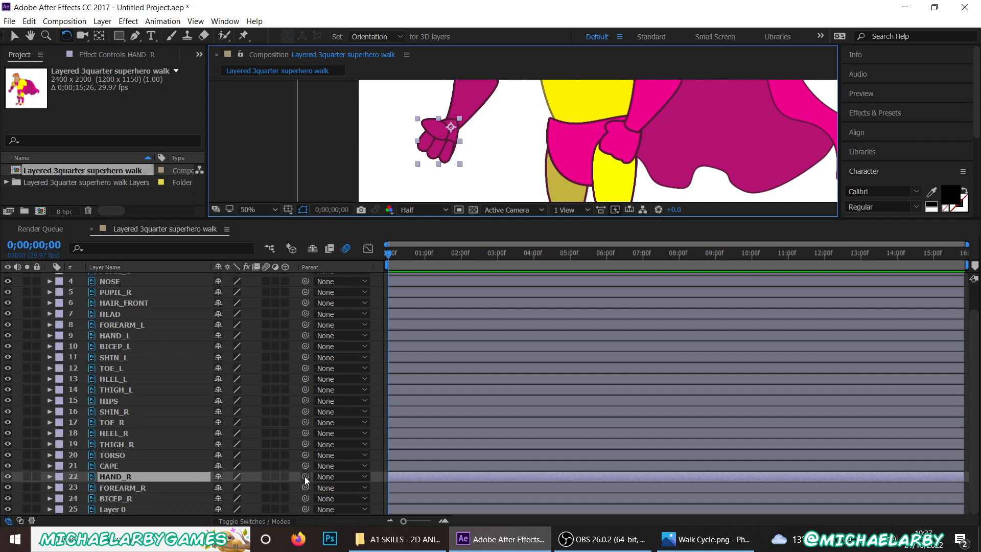
left_click_drag(305, 477, 127, 489)
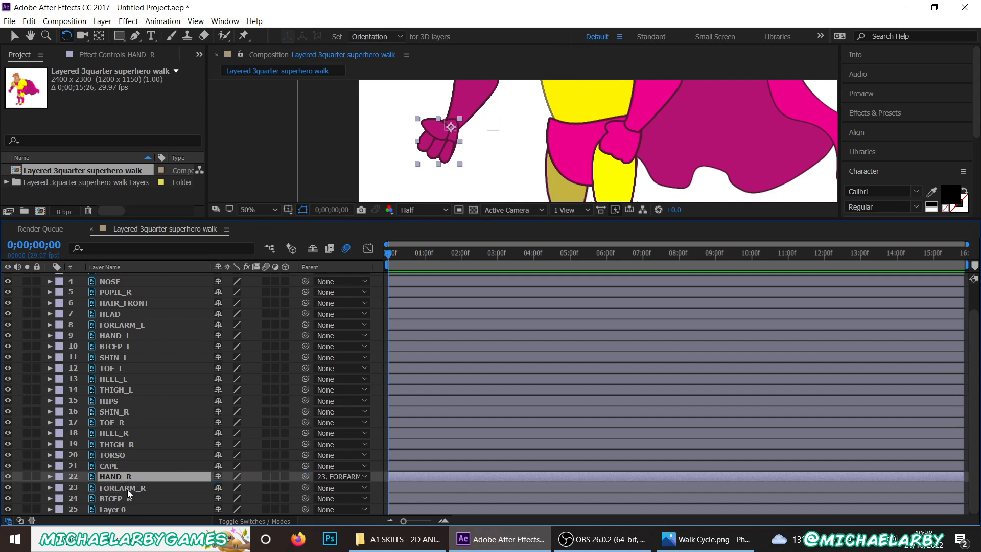
- Parent FOREARM_R to BICEP_R and BICEP_R to TORSO, and show the timeline's Mode and TrkMat columns instead of the layer switches
left_click(142, 489)
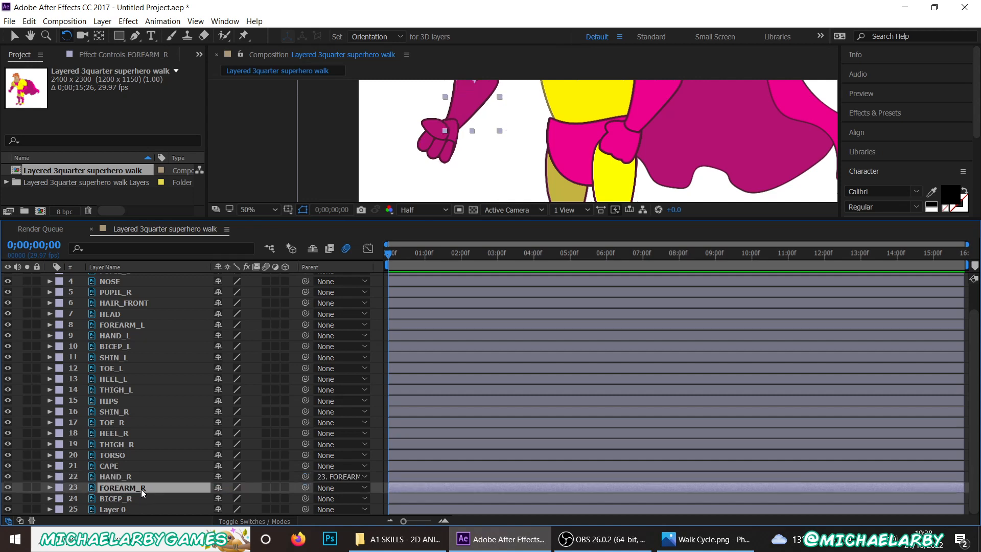
left_click_drag(306, 488, 118, 499)
left_click_drag(305, 499, 115, 456)
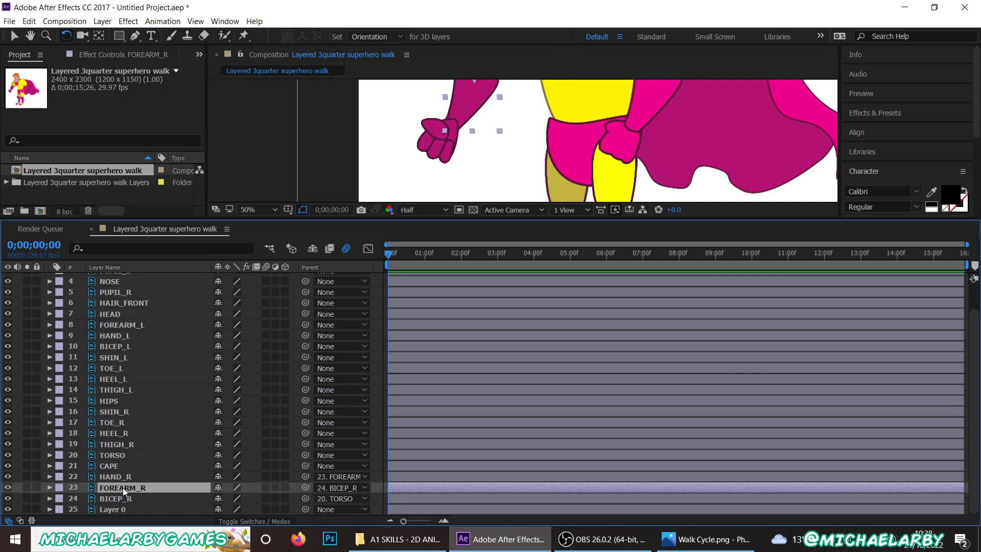
left_click(252, 521)
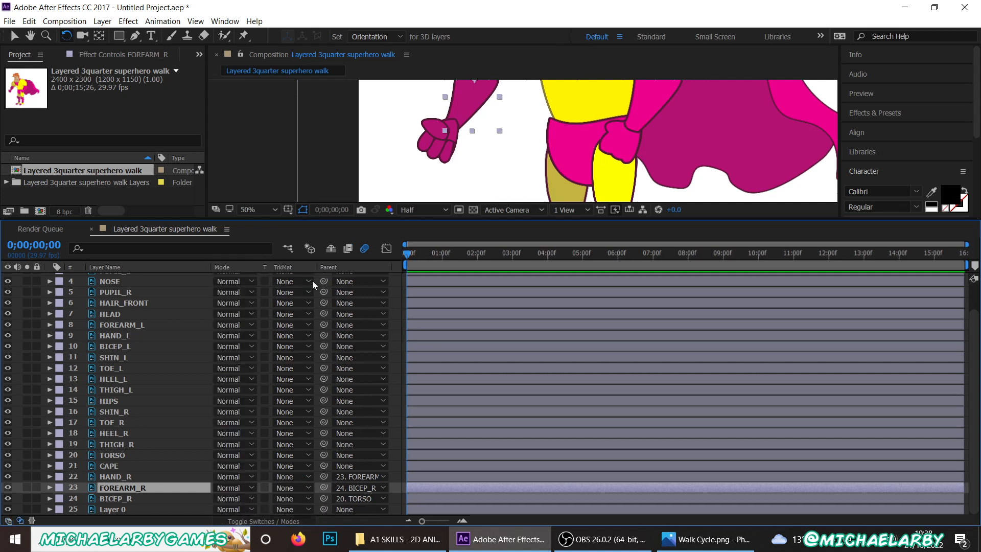
- Show the layer switches in the timeline again and select the left toe and heel on the character to identify their layers
left_click(266, 523)
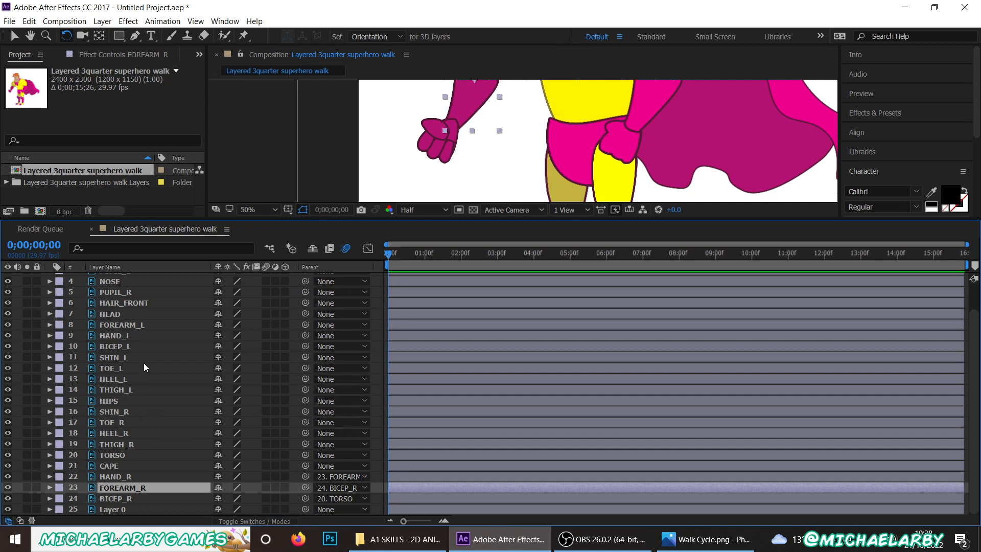
left_click_drag(513, 89, 453, 27)
left_click_drag(479, 145, 464, 87)
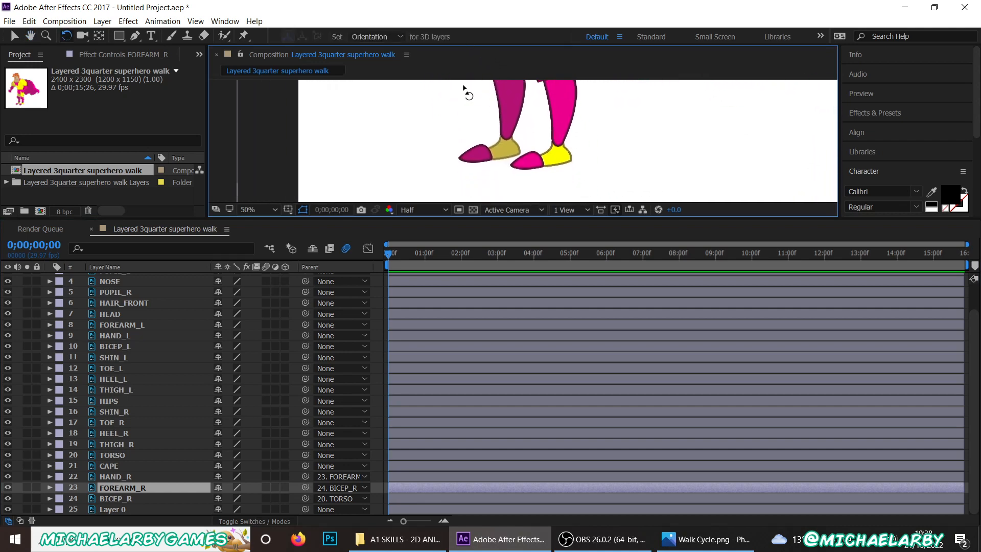
left_click(528, 161)
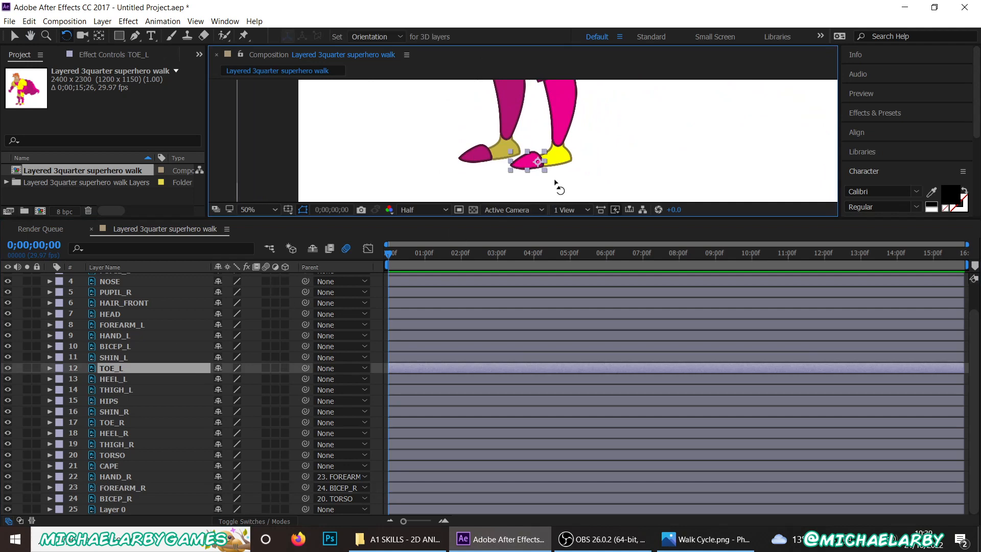
left_click(561, 162)
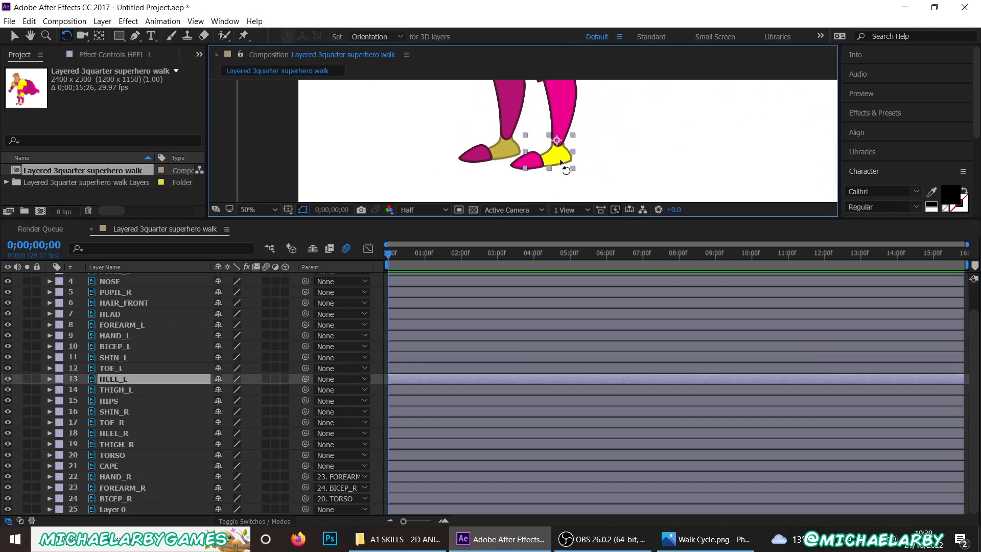
- Parent TOE_L to HEEL_L and HEEL_L to SHIN_L
left_click(121, 368)
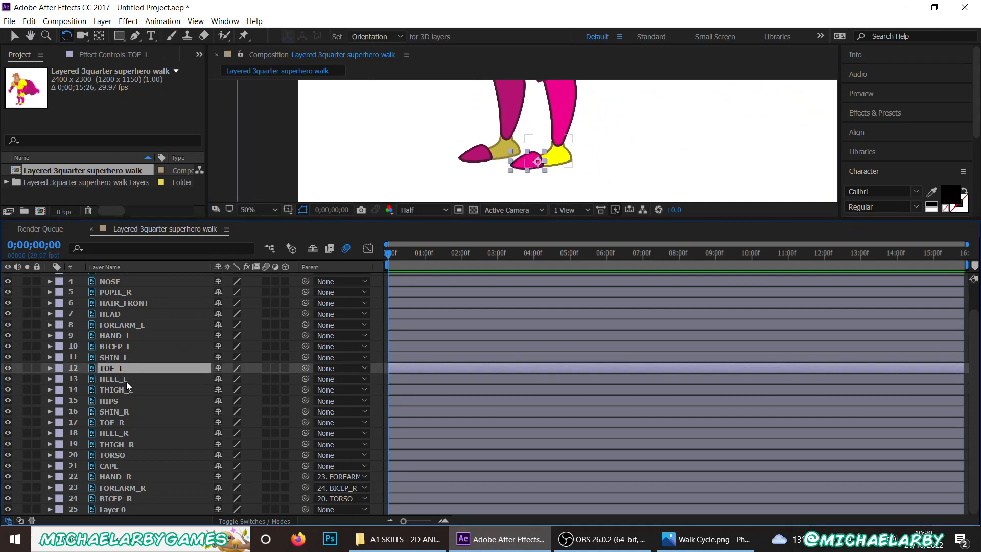
left_click(340, 368)
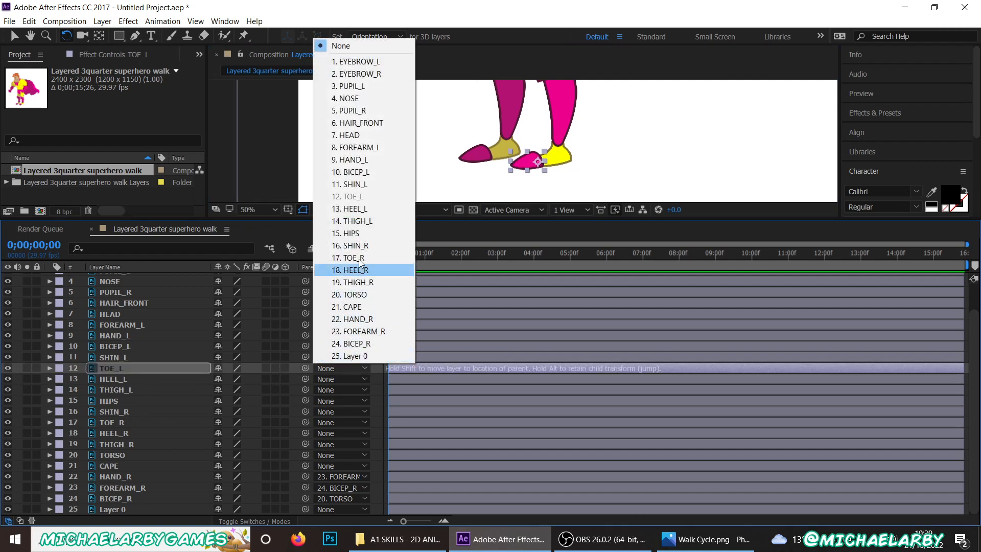
left_click(359, 209)
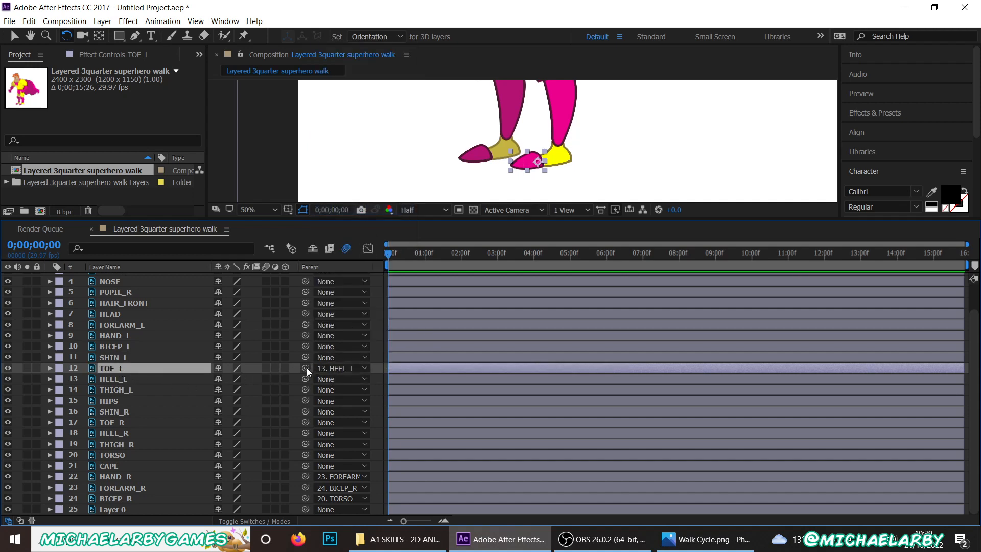
left_click(346, 382)
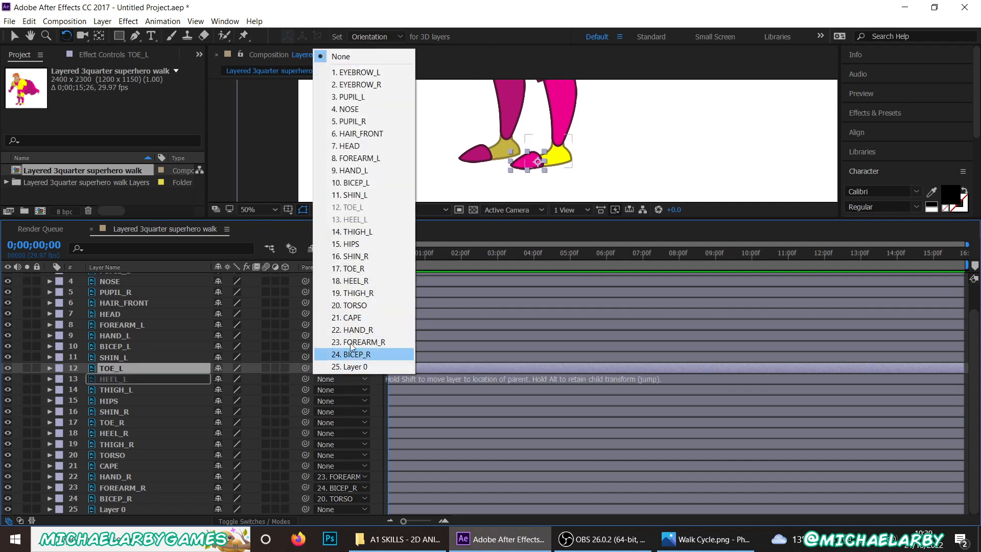
left_click(360, 195)
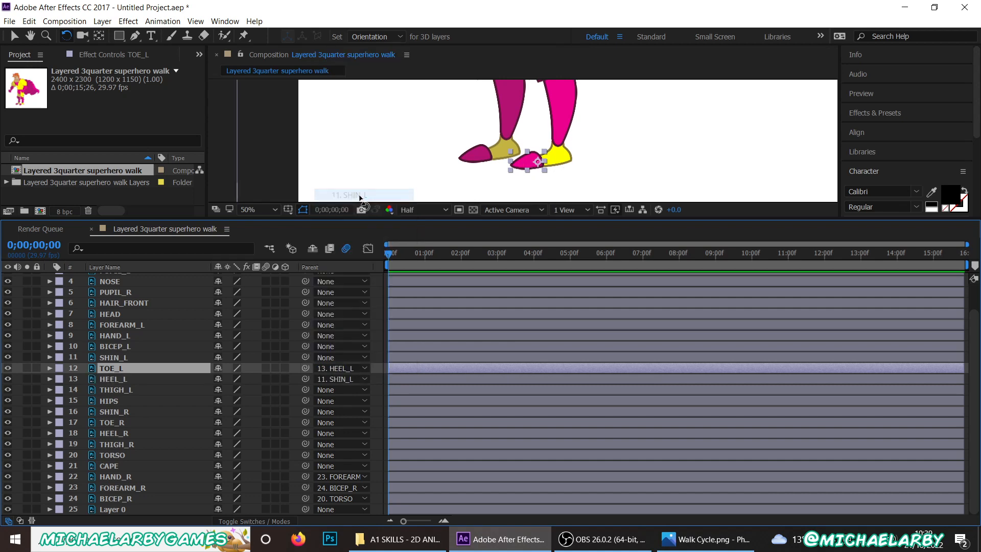
- Select the left shin and thigh on the character and examine how the leg parts connect from hip to foot
left_click_drag(561, 126, 538, 182)
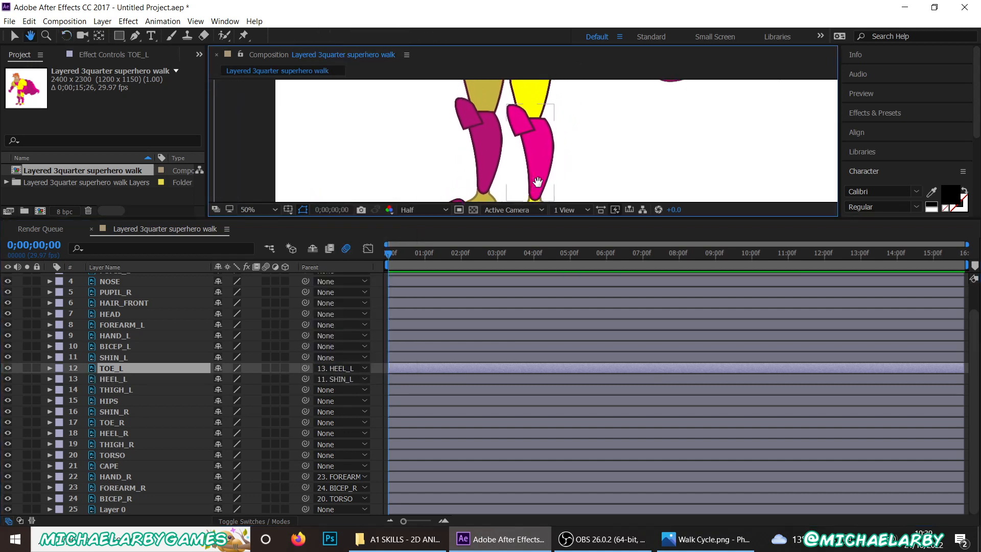
left_click(544, 164)
left_click_drag(567, 131, 561, 171)
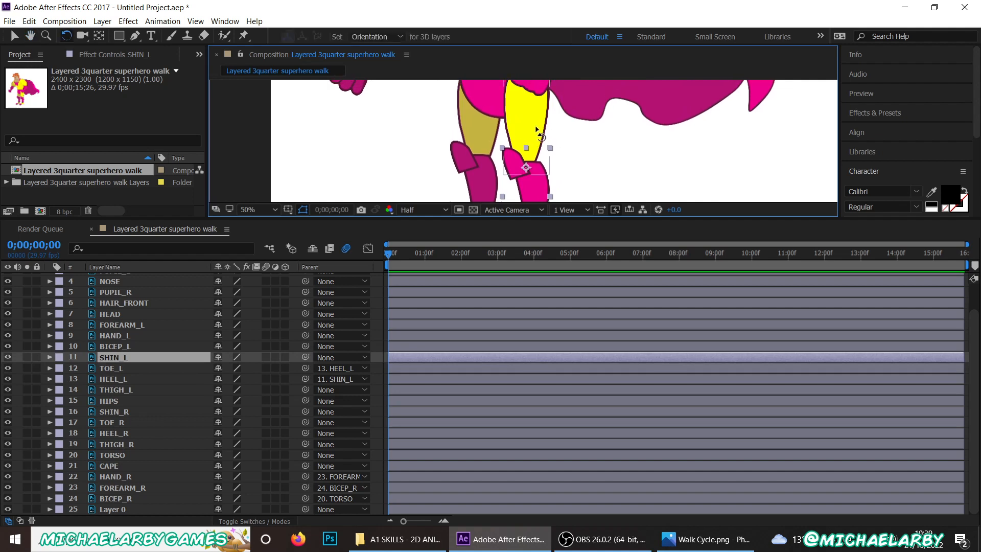
key("w")
left_click(536, 130)
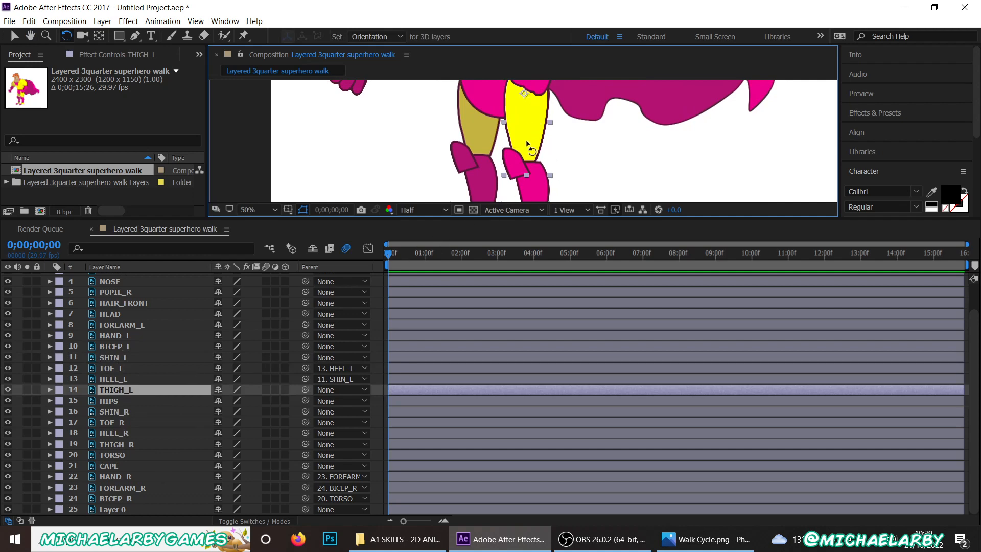
left_click_drag(532, 192, 529, 142)
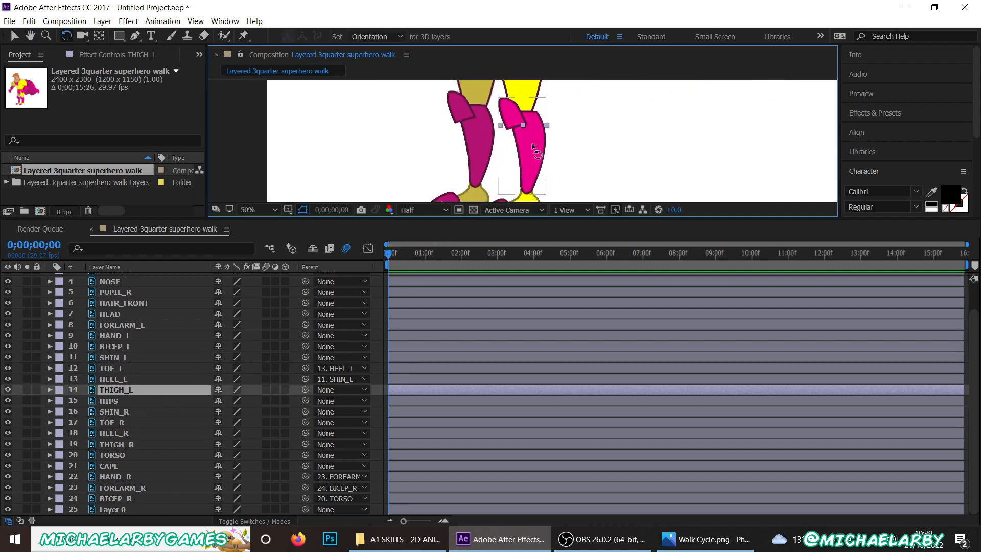
left_click_drag(512, 81, 502, 127)
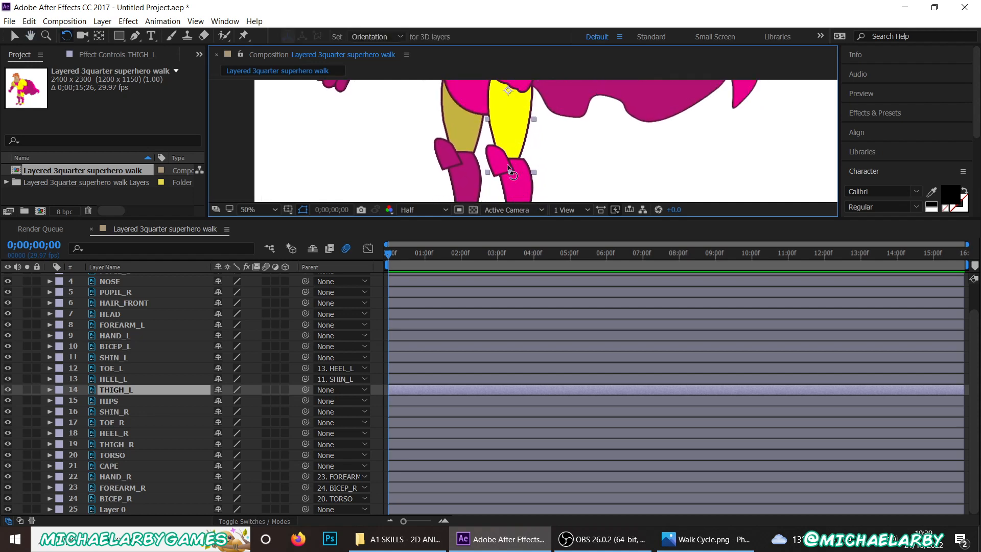
left_click_drag(506, 164, 515, 58)
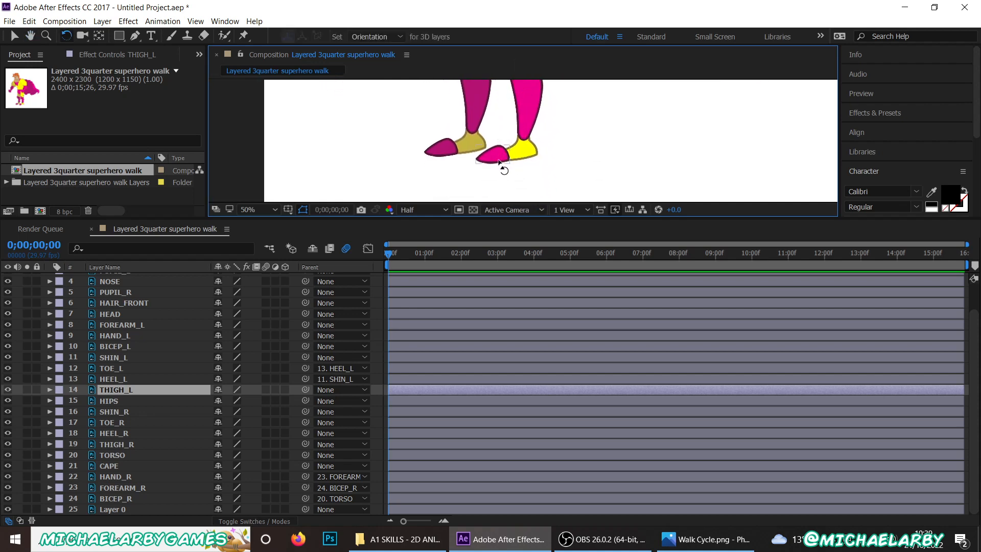
scroll(512, 155, "up", 6)
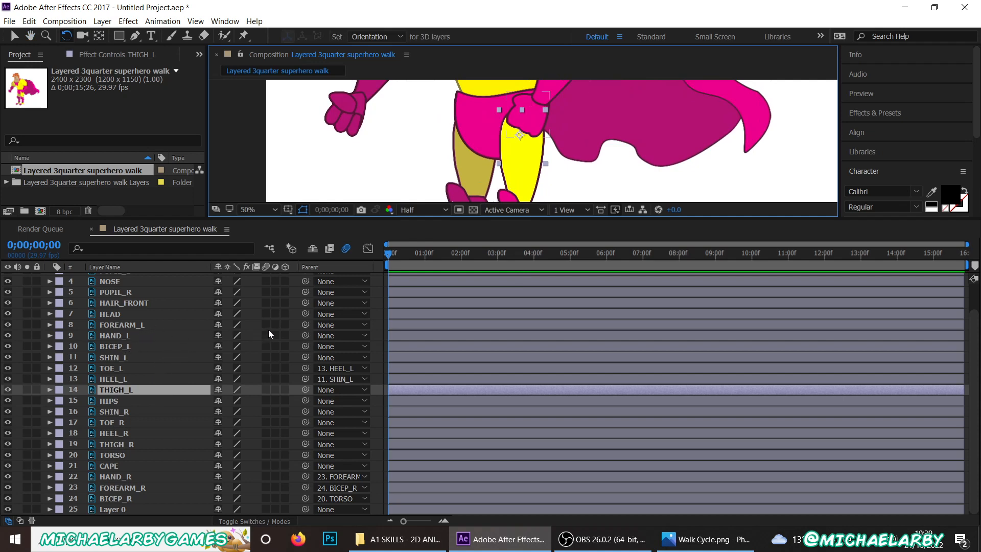
left_click_drag(304, 324, 129, 335)
key("h")
left_click_drag(420, 158, 382, 196)
key("w")
left_click(537, 131)
left_click(494, 166)
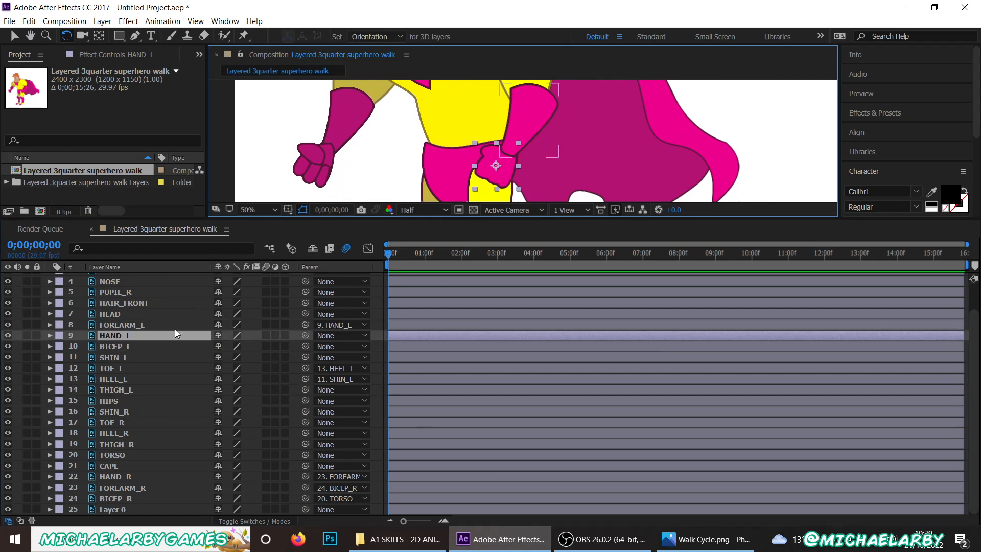
left_click(333, 327)
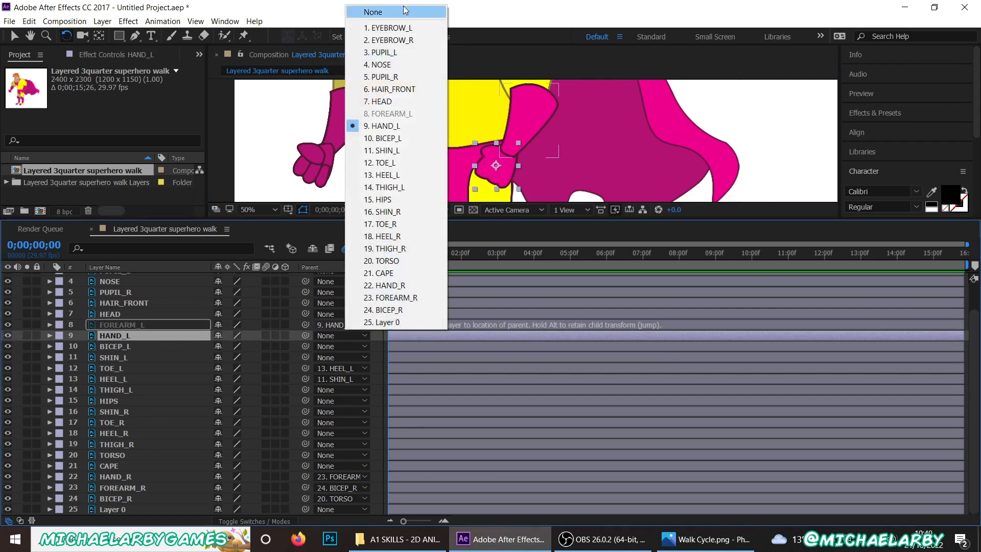
left_click(381, 11)
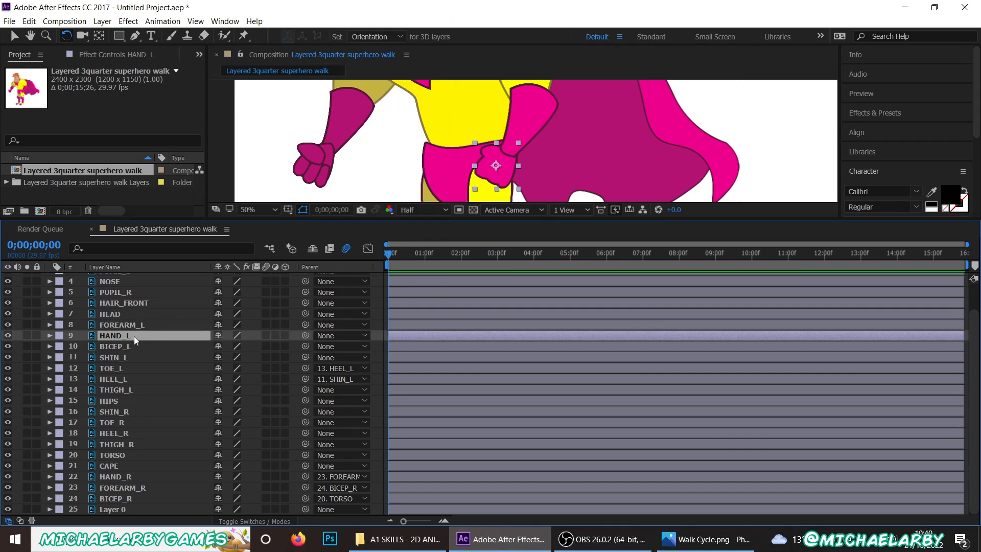
- Parent the left arm as a chain: HAND_L to FOREARM_L, FOREARM_L to BICEP_L and BICEP_L to TORSO
left_click_drag(305, 335, 128, 326)
scroll(135, 333, "up", 1)
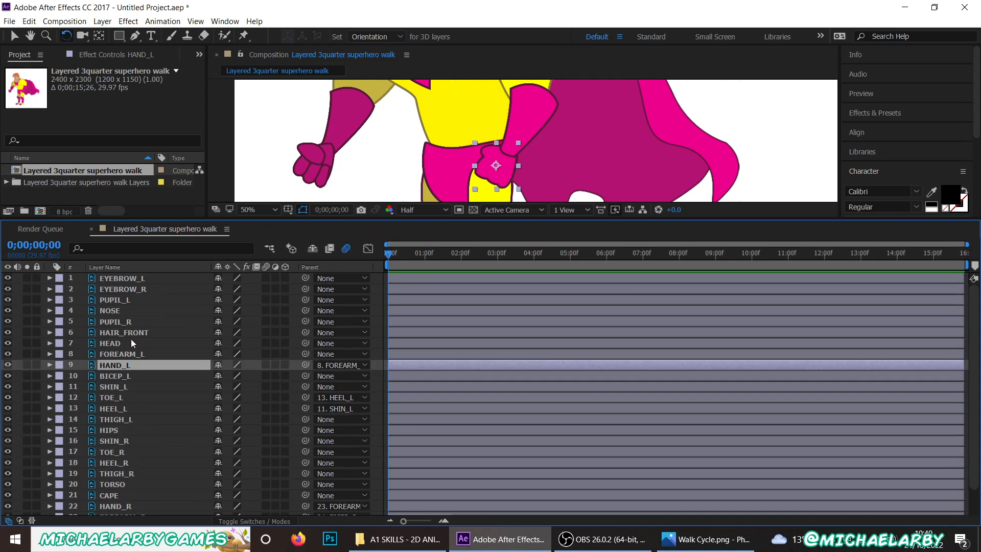
left_click(123, 355)
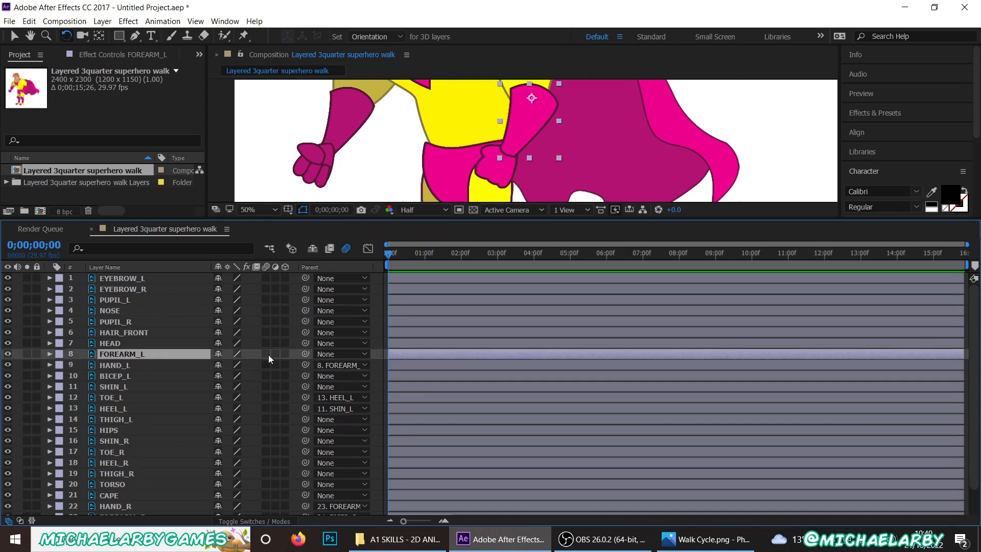
left_click_drag(289, 357, 121, 375)
left_click_drag(306, 375, 118, 486)
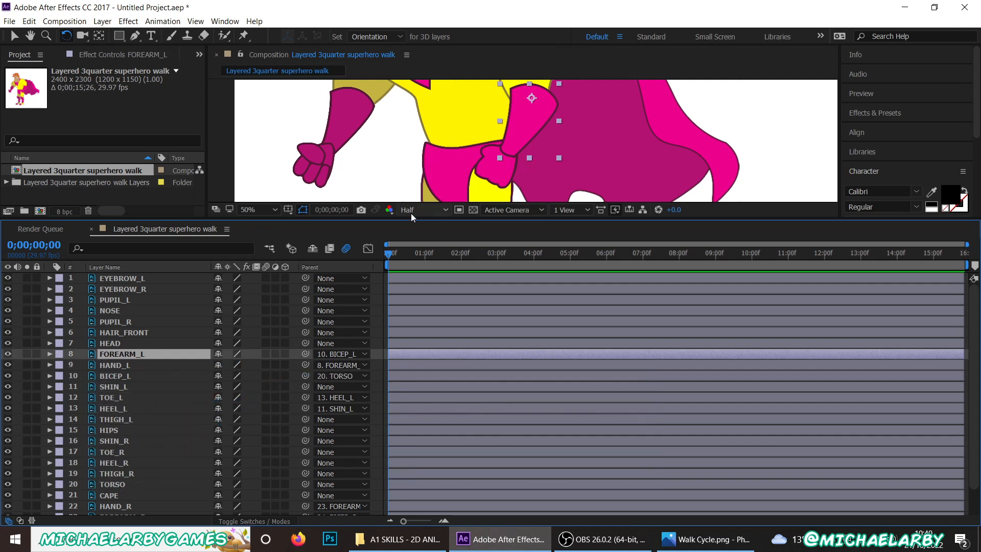
- Enlarge the composition view and test the left arm's parenting by rotating the bicep, forearm and hand
left_click_drag(411, 217, 412, 418)
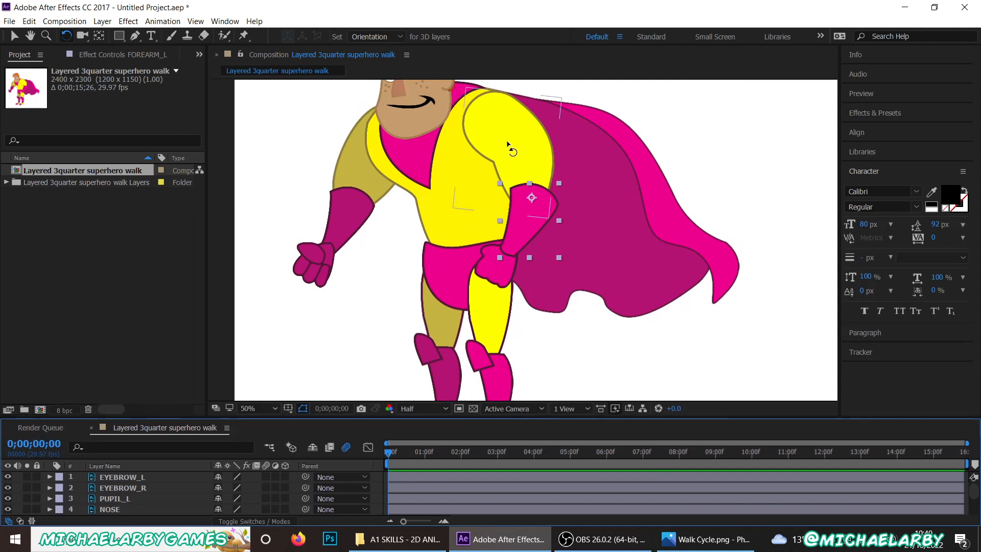
left_click(511, 148)
left_click_drag(526, 163, 542, 182)
left_click(491, 235)
left_click_drag(495, 235, 475, 309)
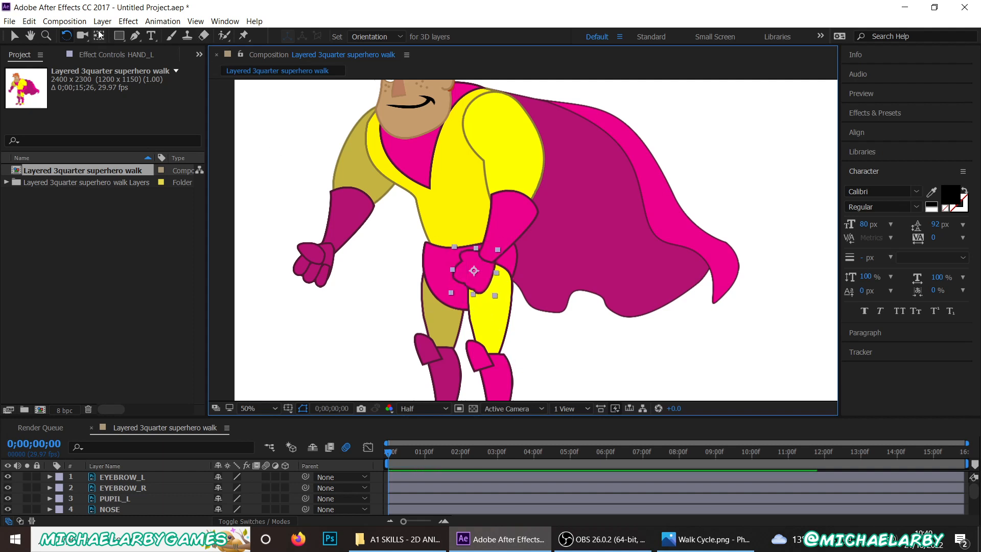
- Move HAND_L's anchor point to the wrist and rotate the left arm parts again to test the joints
key("y")
left_click_drag(475, 275, 493, 261)
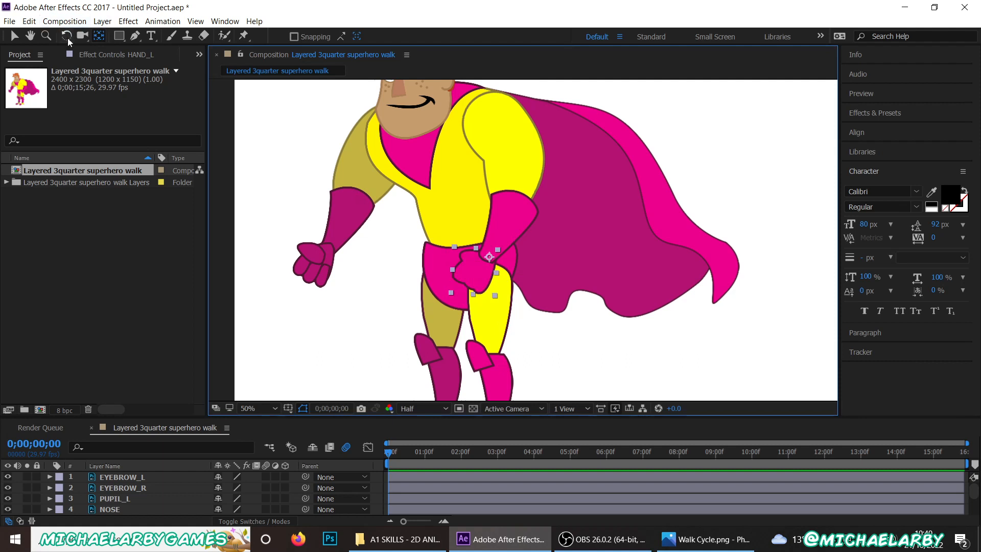
key("w")
mouse_move(460, 276)
left_mouse_down()
mouse_move(455, 263)
mouse_move(460, 275)
left_mouse_up()
left_click_drag(513, 228, 496, 196)
left_click(516, 193)
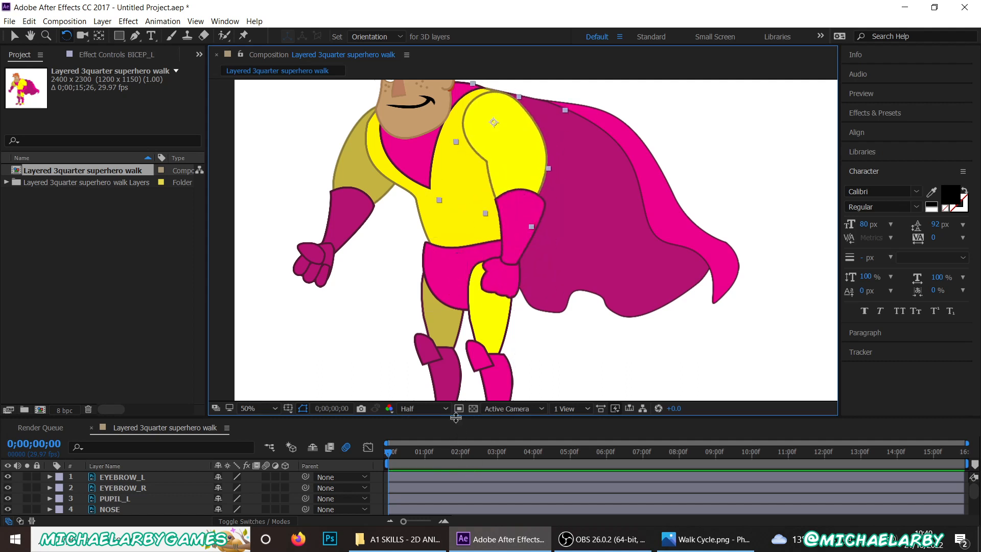
- Enlarge the timeline until all the character's layers are listed
left_click_drag(456, 418, 464, 377)
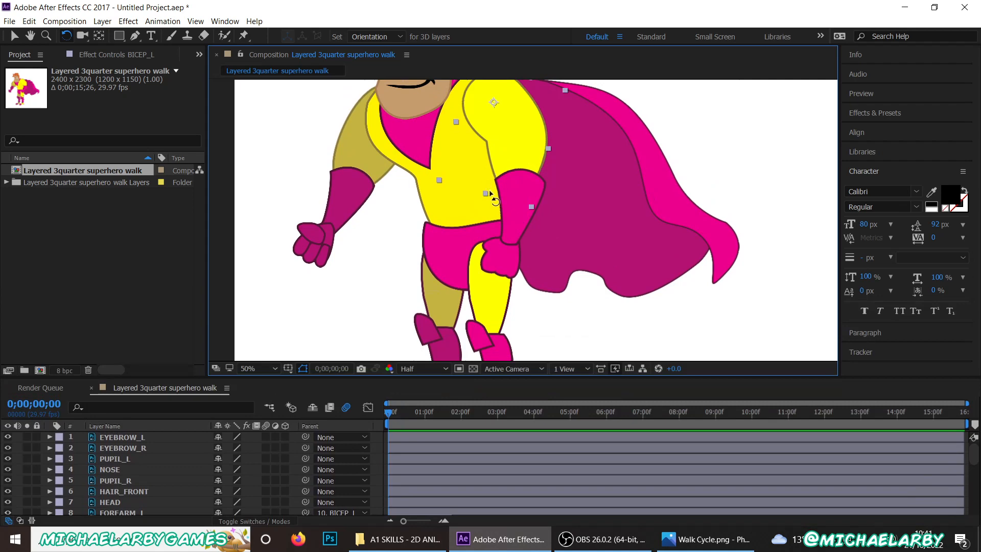
left_click_drag(441, 376, 448, 160)
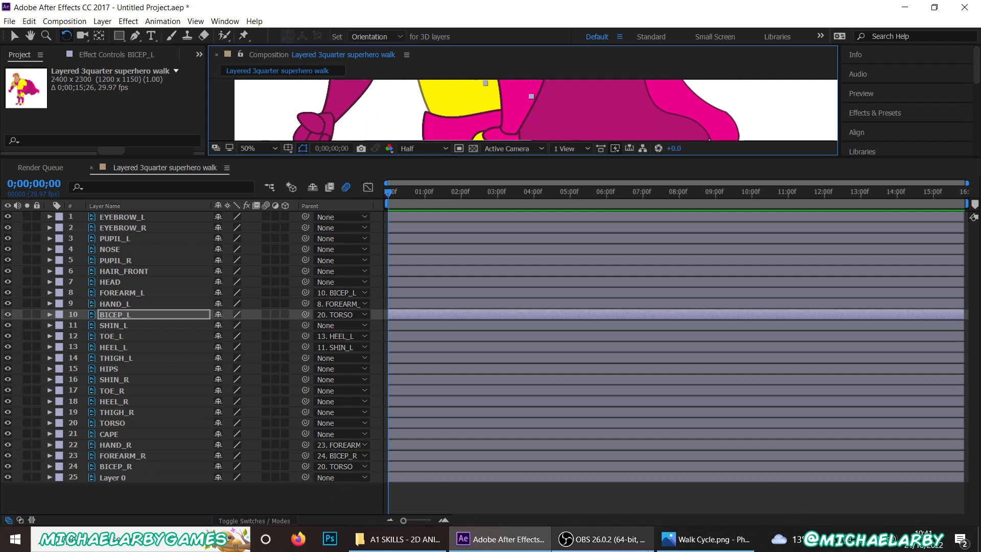
left_click(606, 539)
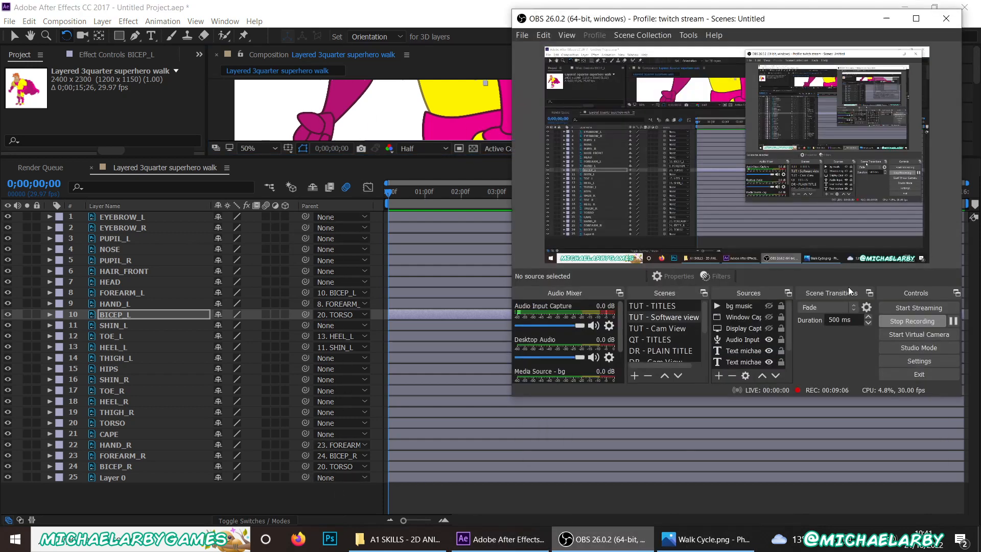
left_click(951, 324)
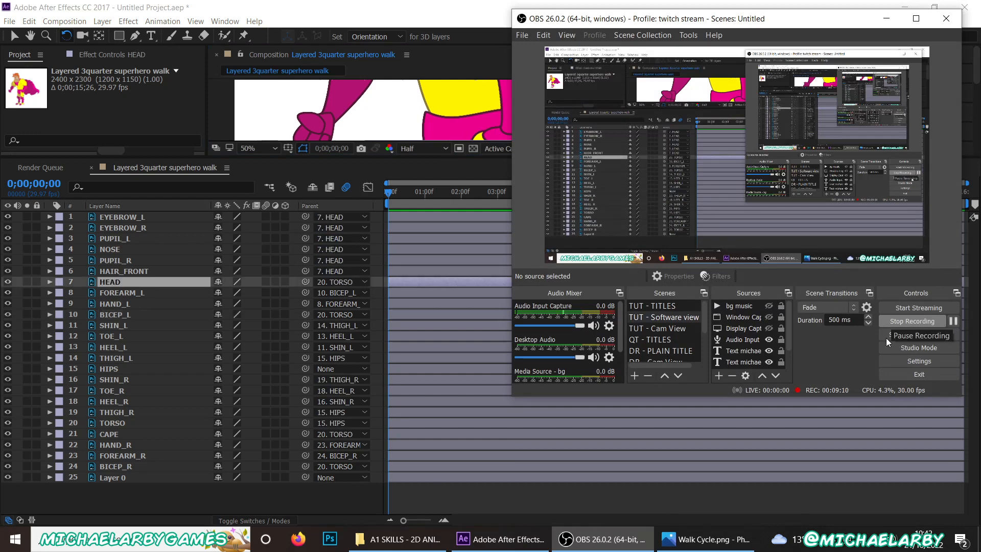
left_click(884, 19)
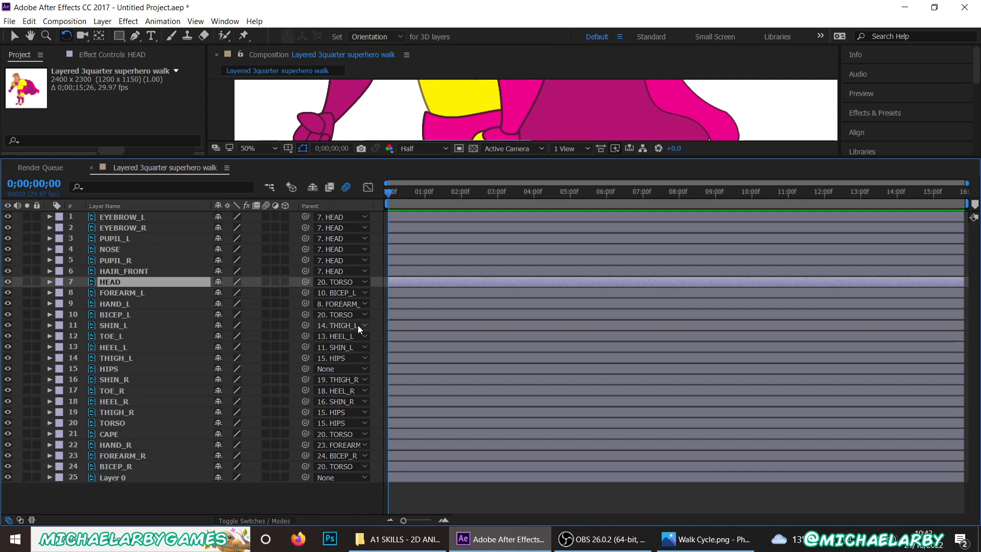
- Review the parent assignments of the eyebrow, pupil, nose and head layers
left_click(116, 227)
left_click(118, 219)
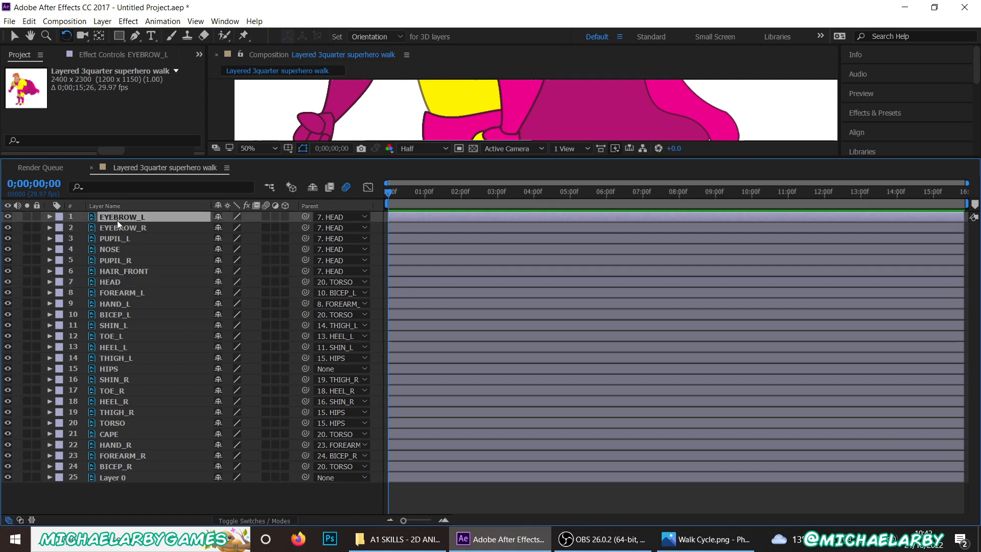
left_click(117, 227)
left_click(120, 239)
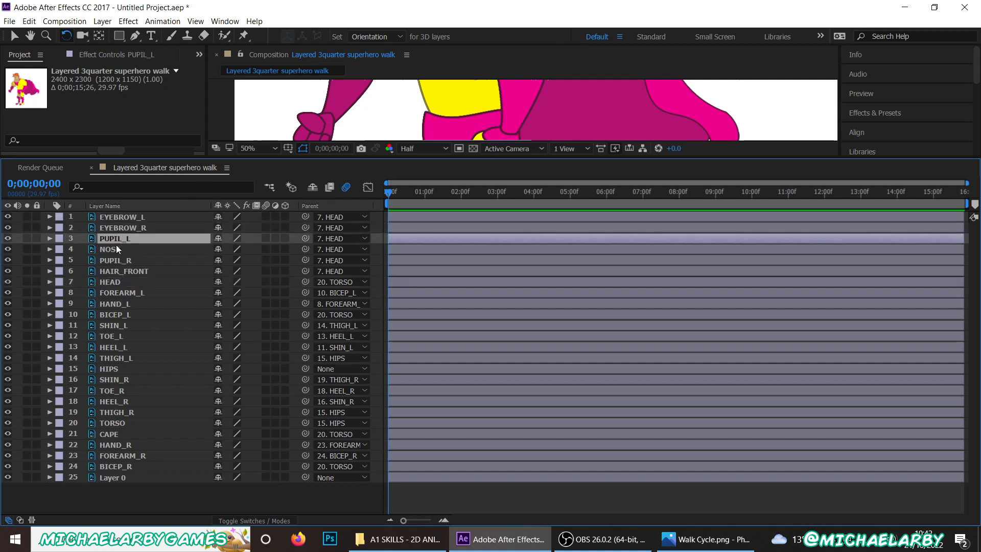
left_click(115, 249)
left_click(115, 259)
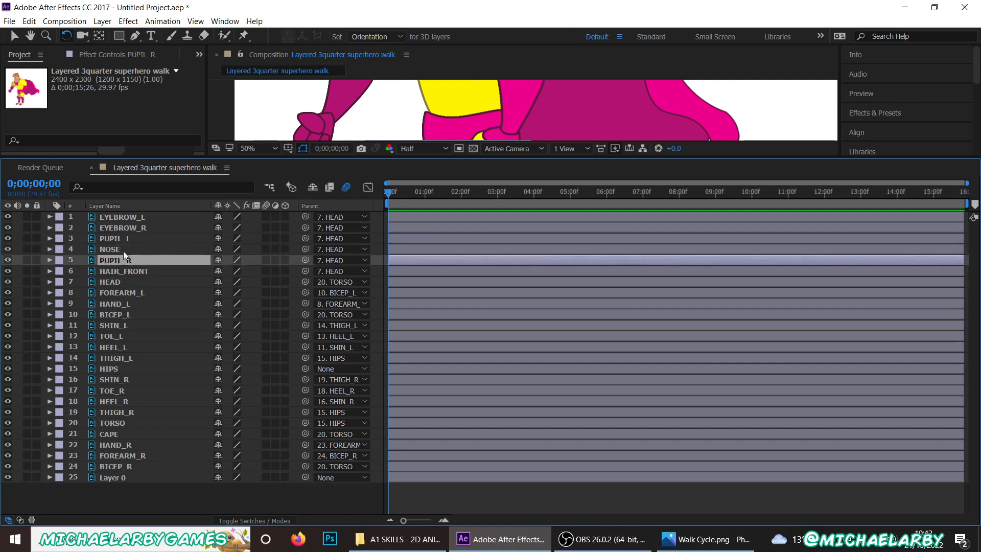
left_click(110, 282)
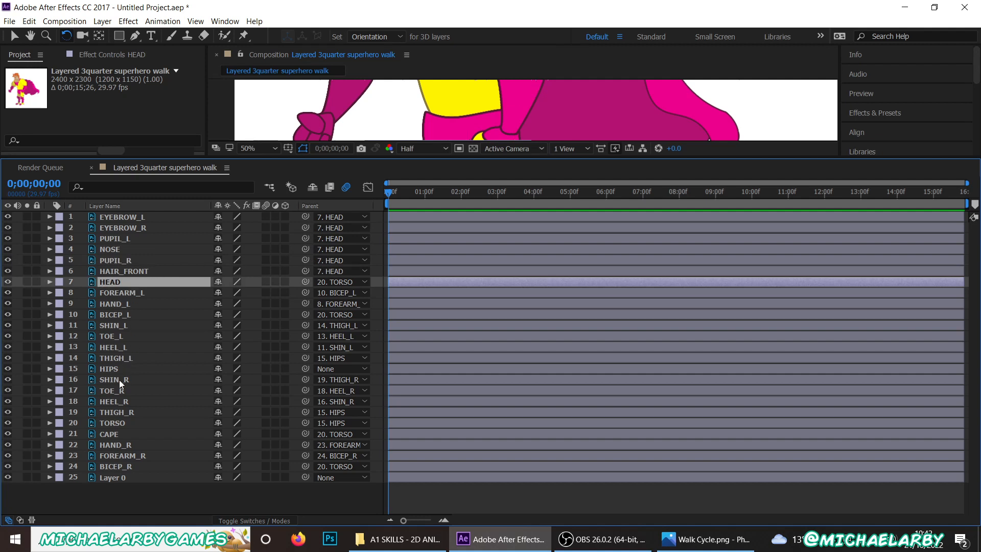
- Enlarge the composition view, test the TORSO layer's parenting by rotating it about the waist, and undo the rotation
left_click(117, 434)
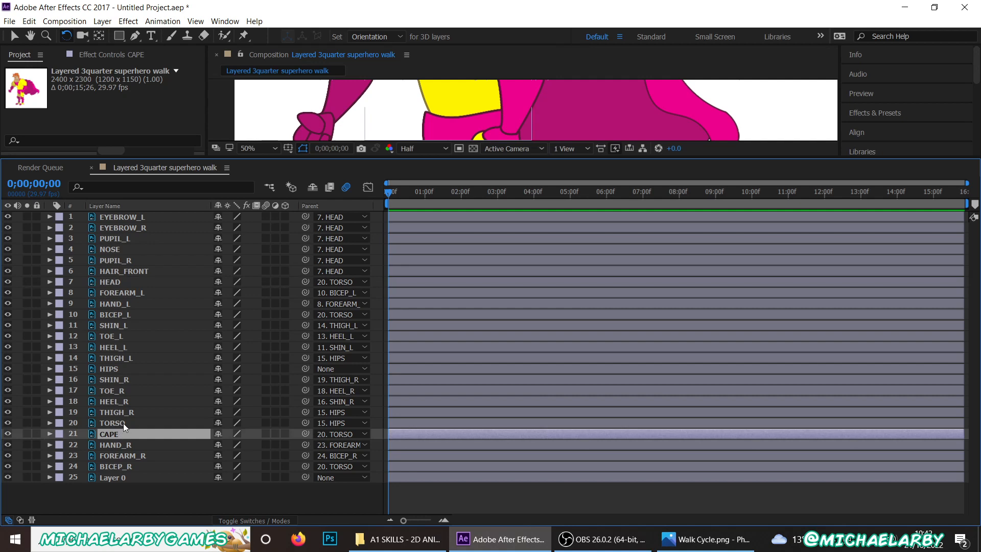
left_click(124, 423)
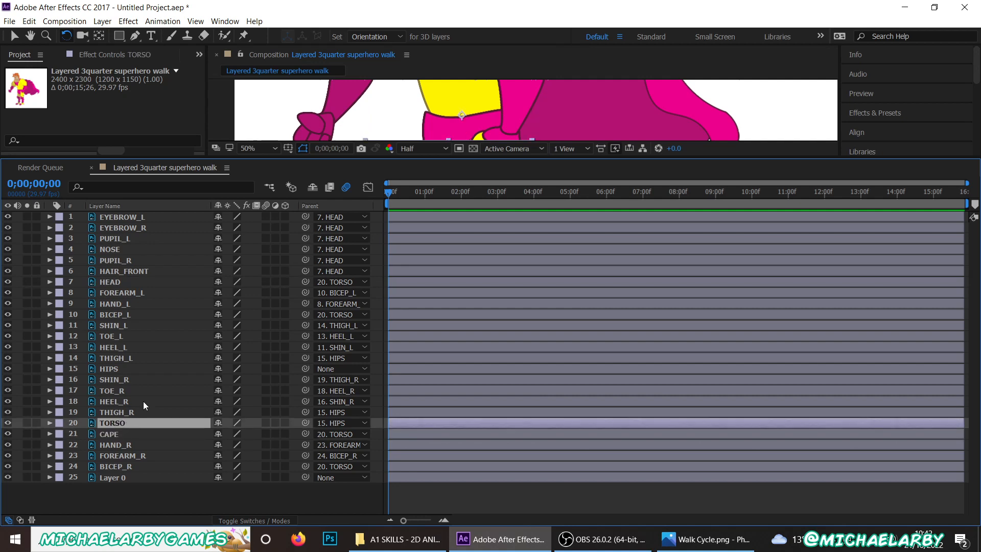
left_click_drag(405, 158, 410, 393)
left_click_drag(438, 191, 467, 132)
key("ctrl+z")
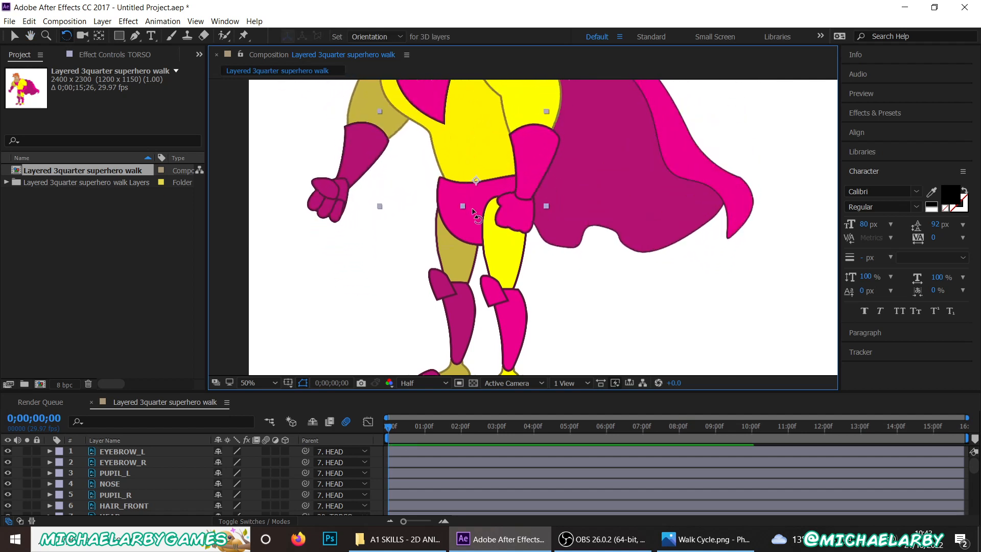
- Test the hips as the root of the rig by rotating them, and review the HIPS layer's parent assignment in the timeline
left_click(472, 229)
left_click_drag(462, 203, 460, 197)
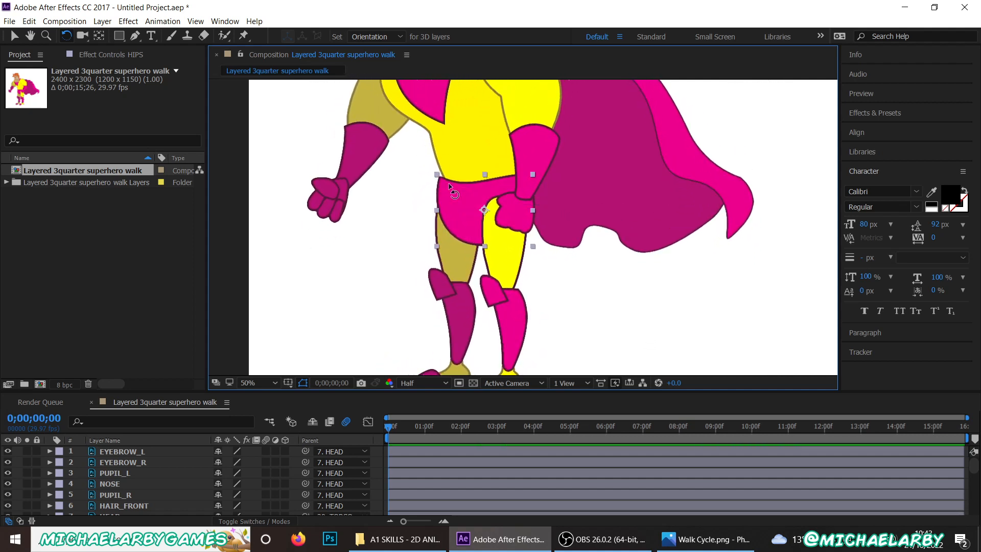
key("comma")
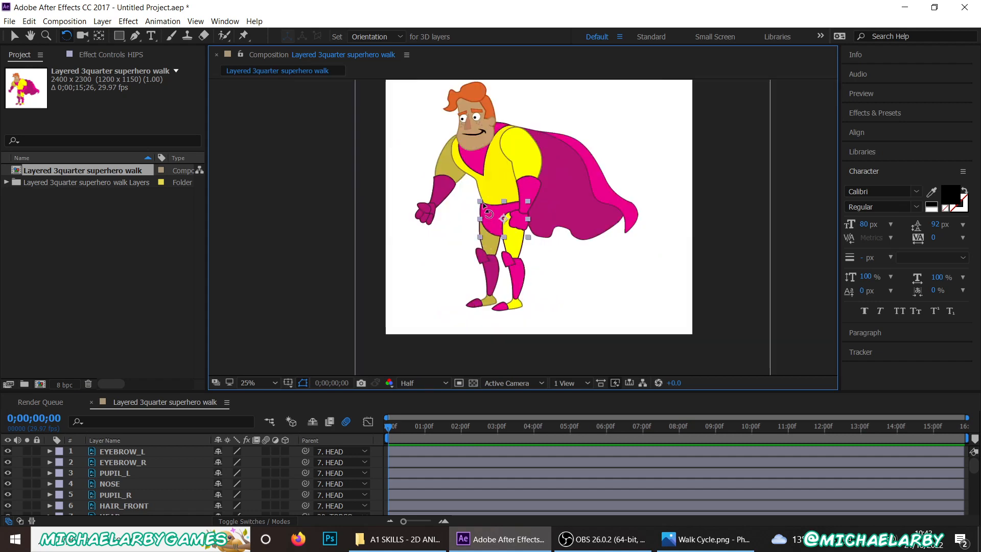
left_click_drag(452, 392, 437, 140)
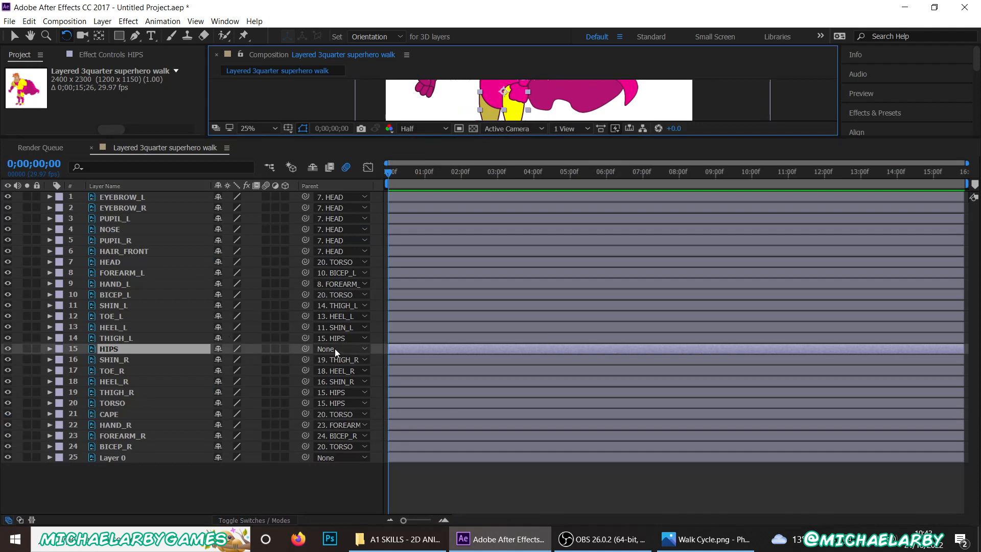
left_click(327, 483)
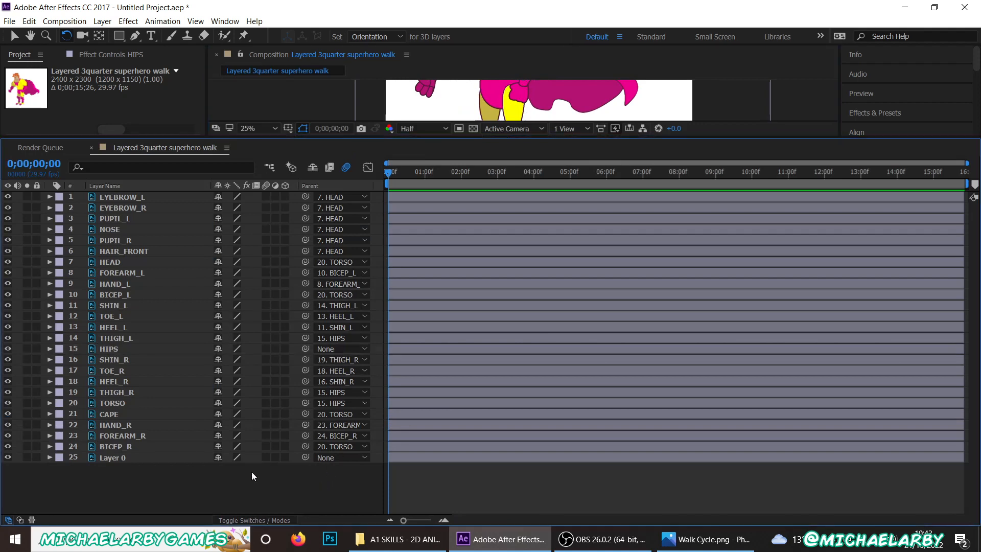
- Examine what Layer 0 contributes to the composition by toggling its visibility off and on
left_click(120, 459)
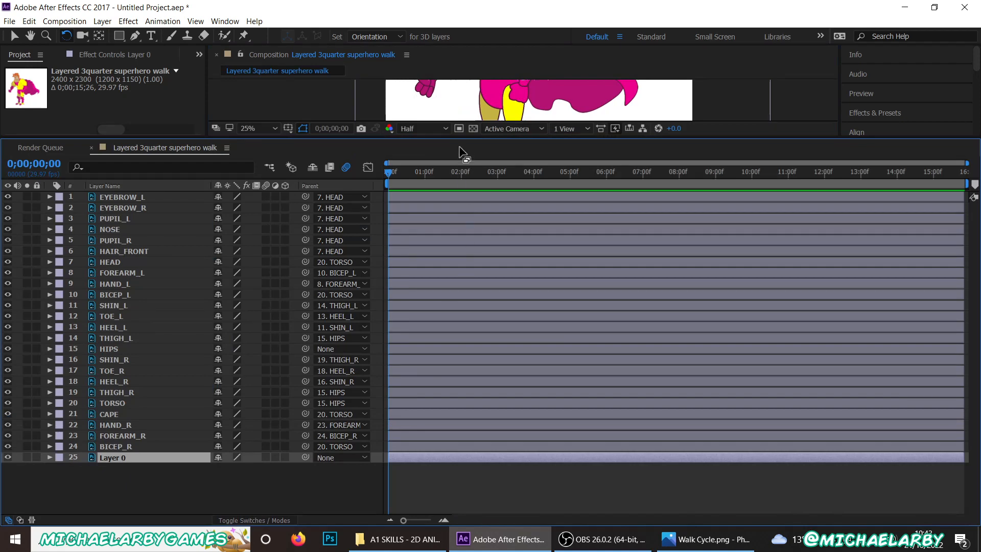
left_click_drag(453, 302, 464, 372)
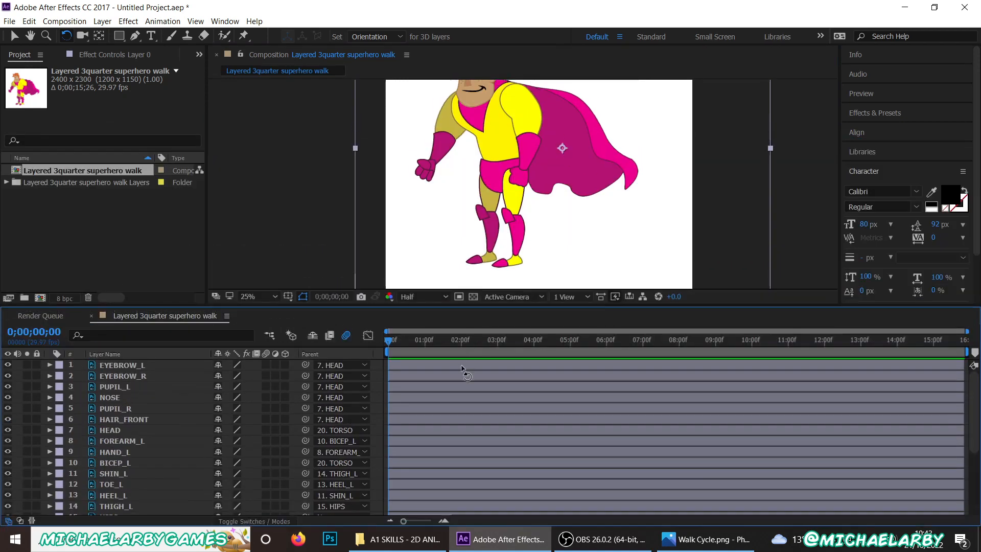
scroll(468, 302, "down", 1)
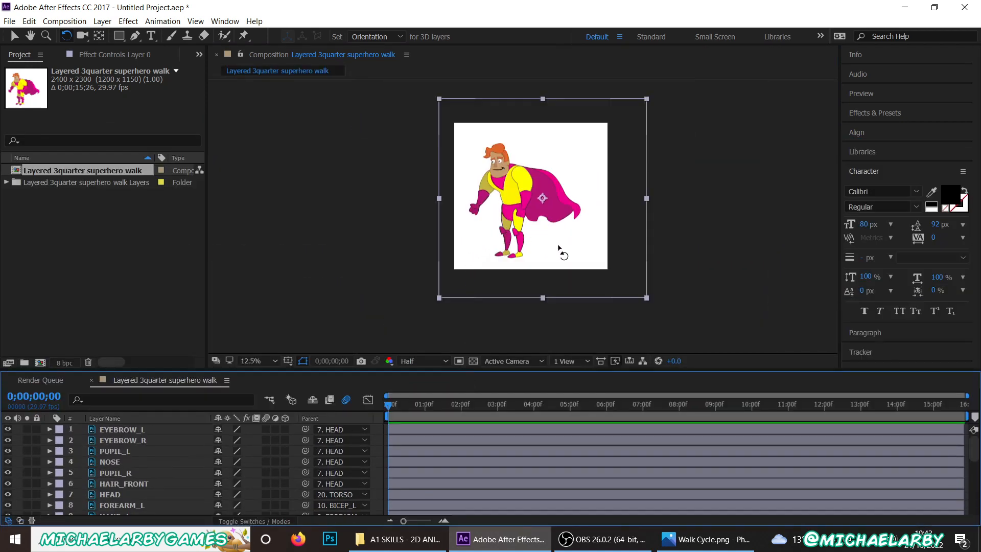
left_click_drag(439, 367, 439, 185)
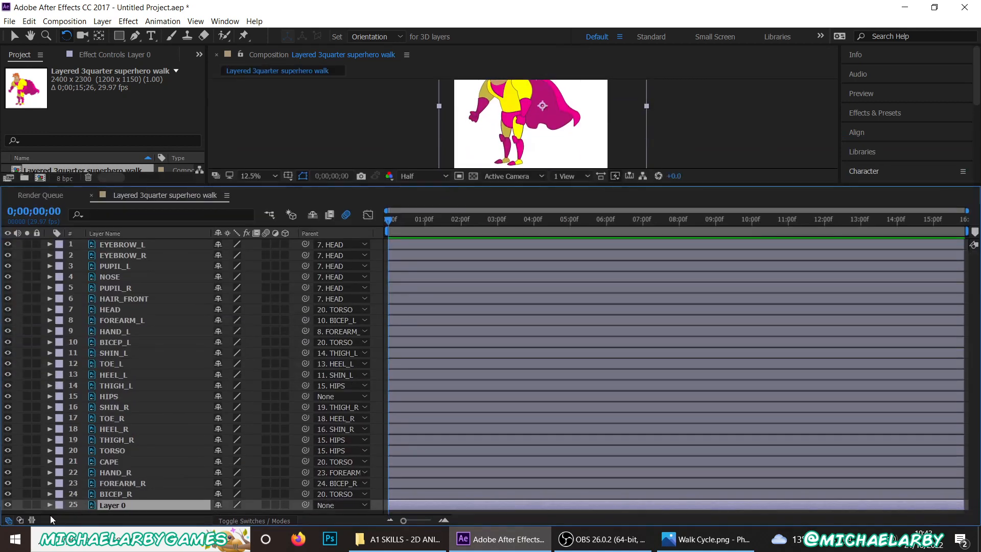
left_click(9, 504)
left_click(10, 504)
left_click(10, 504)
left_click(10, 504)
left_click_drag(447, 184, 445, 305)
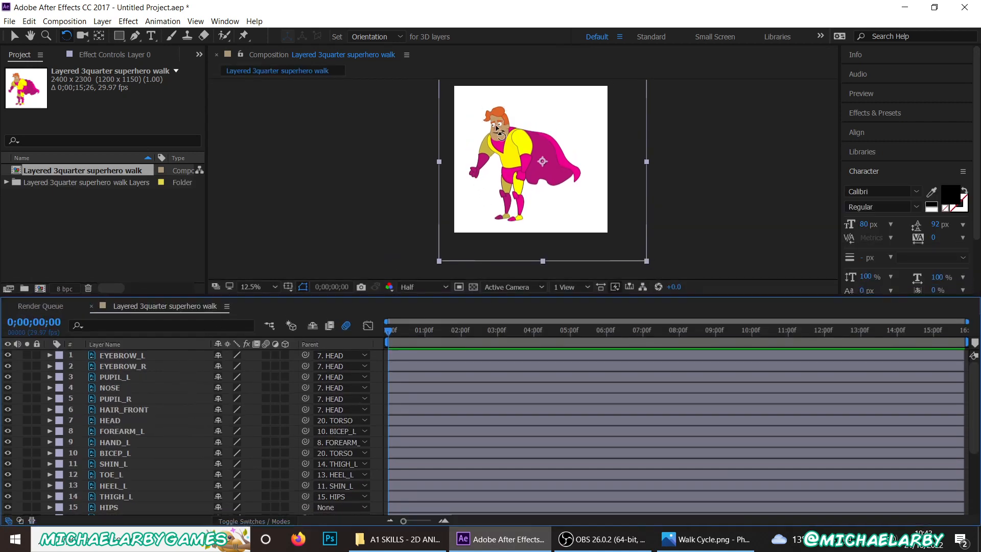
- Examine the face up close and select the right and left pupils with the Selection tool
scroll(485, 128, "up", 4)
scroll(486, 128, "down", 2)
scroll(484, 125, "up", 4)
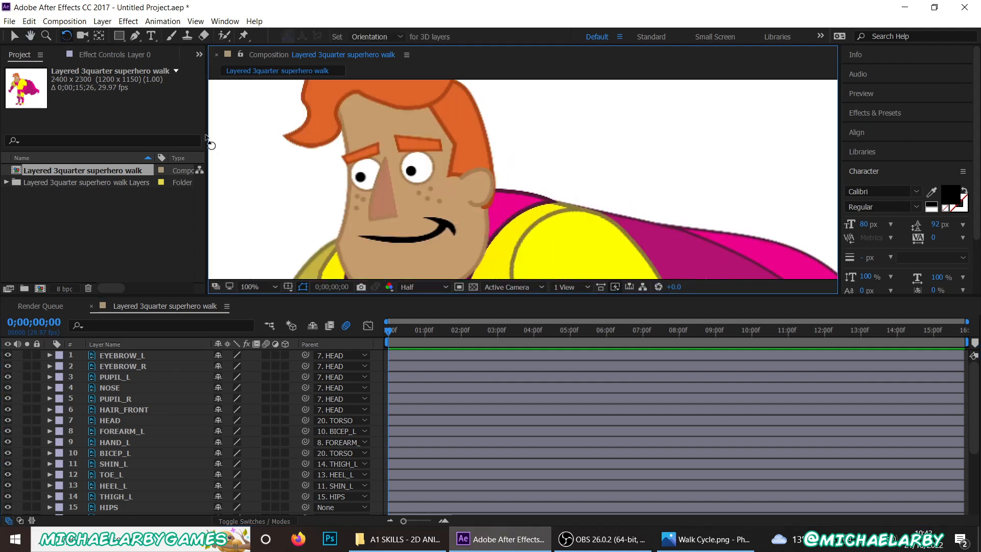
left_click(14, 35)
scroll(362, 147, "down", 2)
scroll(324, 161, "down", 1)
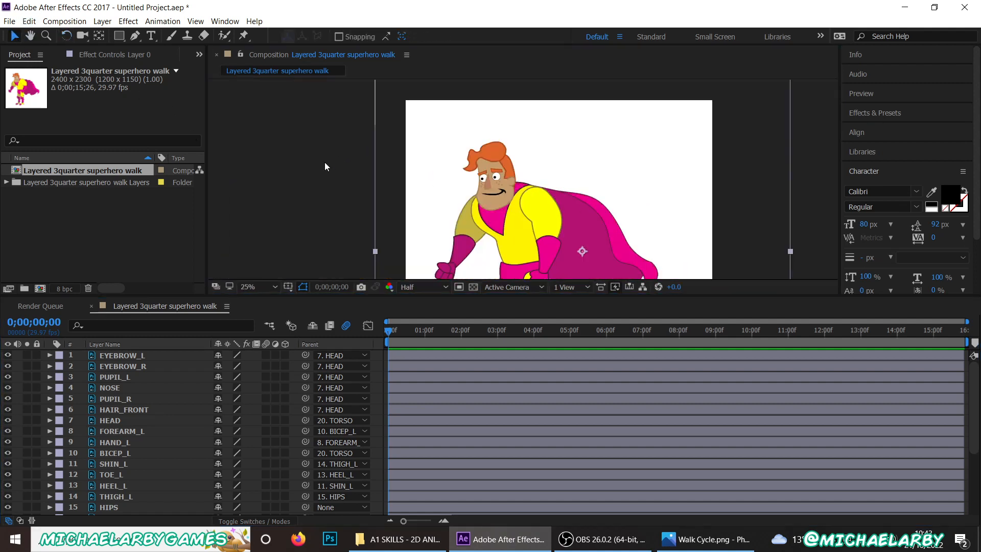
scroll(501, 173, "up", 3)
left_click(410, 176)
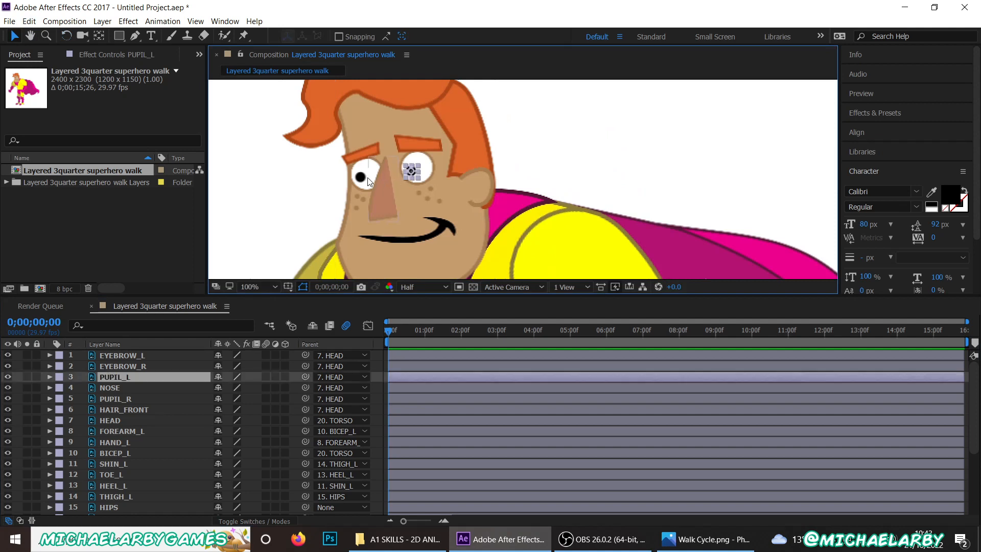
left_click(360, 178)
left_click(412, 175)
- Add a null object above the PUPIL_L layer and rename it PUPIL CONTROLLER
left_click(102, 22)
mouse_move(117, 36)
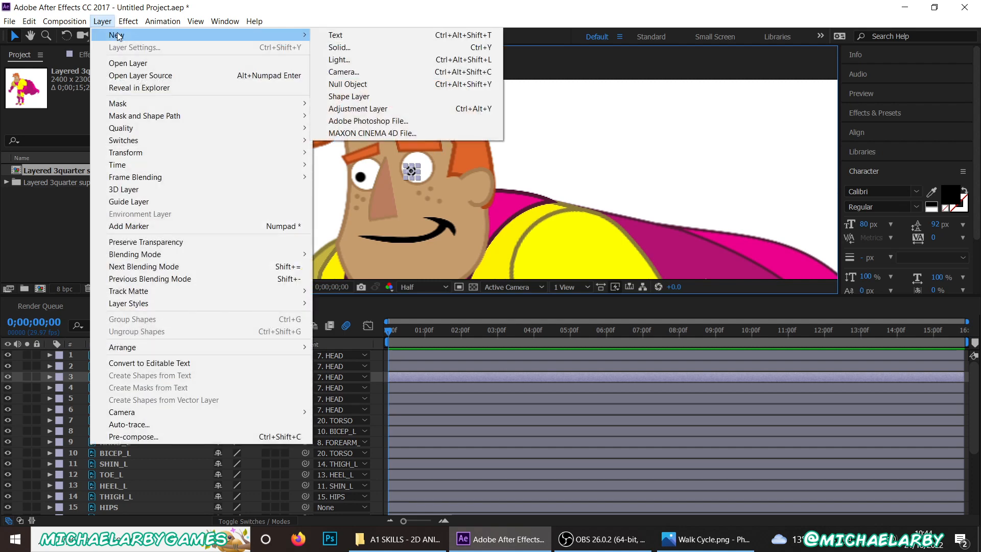
left_click(340, 85)
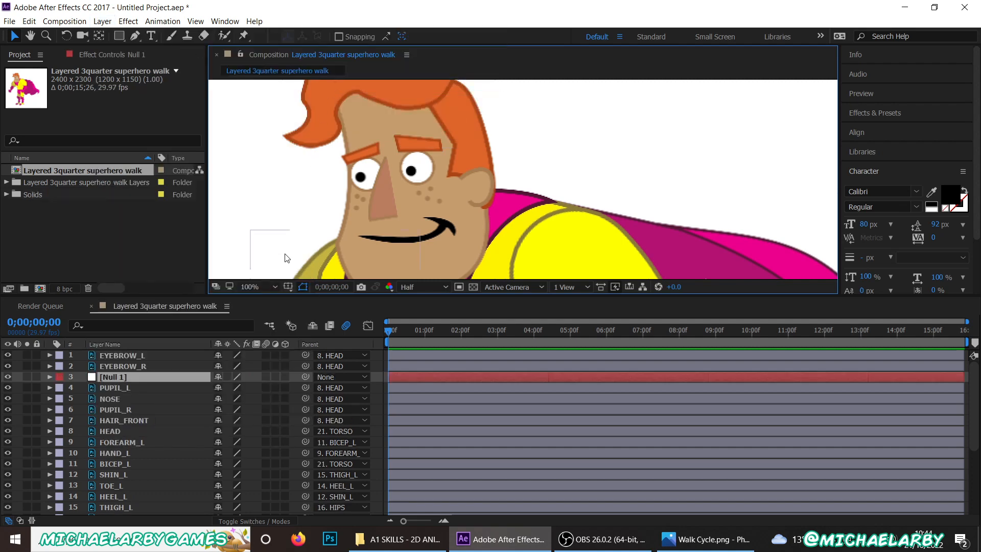
right_click(118, 377)
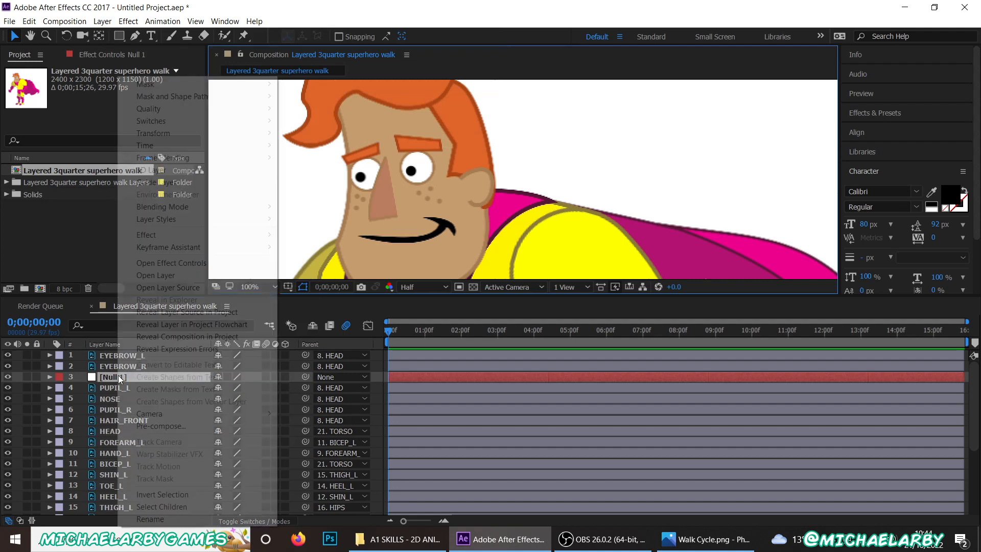
left_click(164, 519)
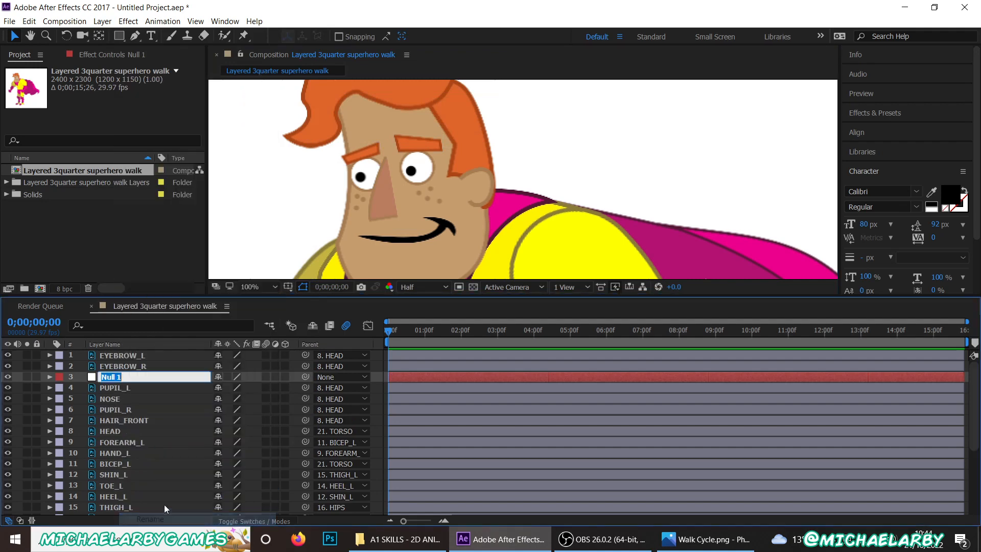
type("PUPI")
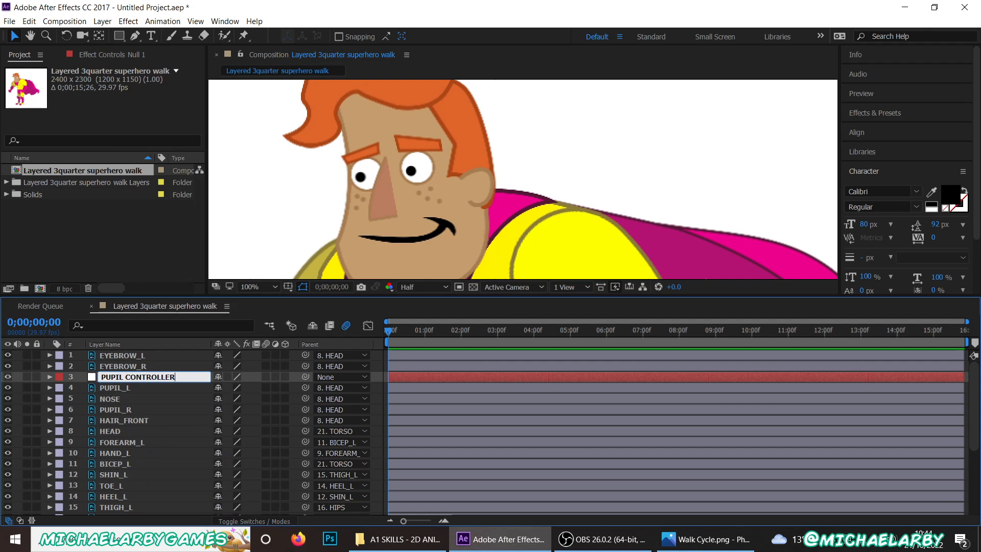
type("L CONTROLLER")
key("Return")
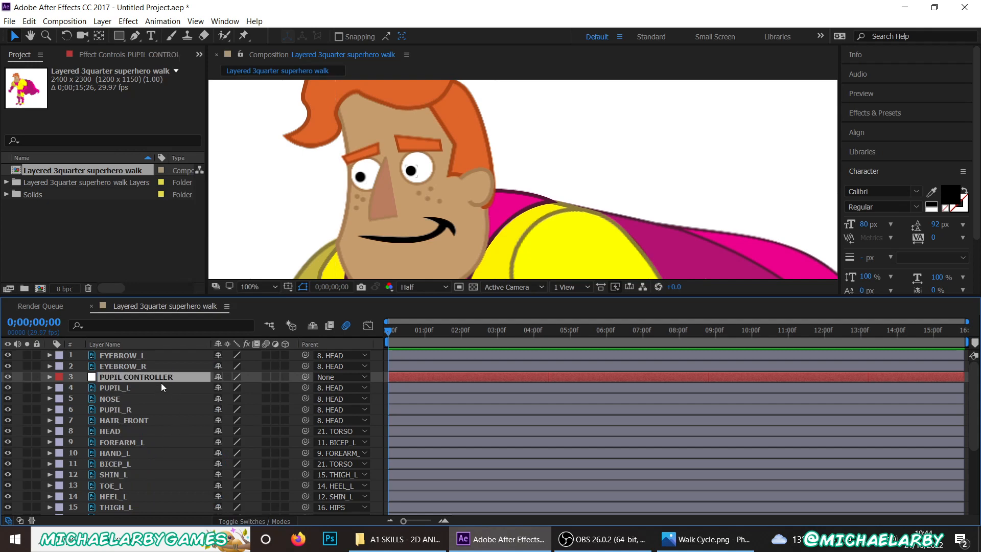
- Parent the PUPIL_R and PUPIL_L layers to the PUPIL CONTROLLER null
left_click(128, 409)
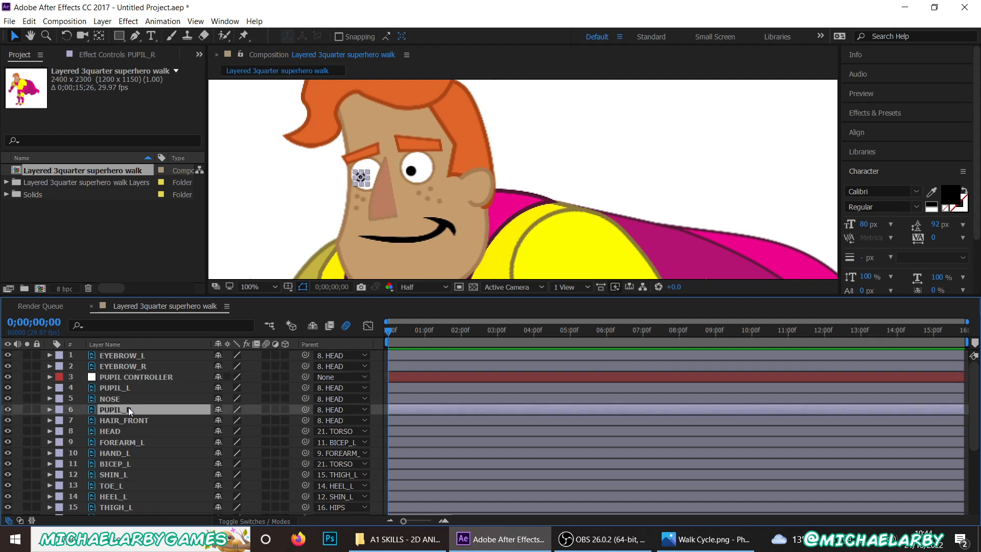
left_click_drag(305, 410, 139, 377)
key("Caps_Lock")
left_click(145, 389)
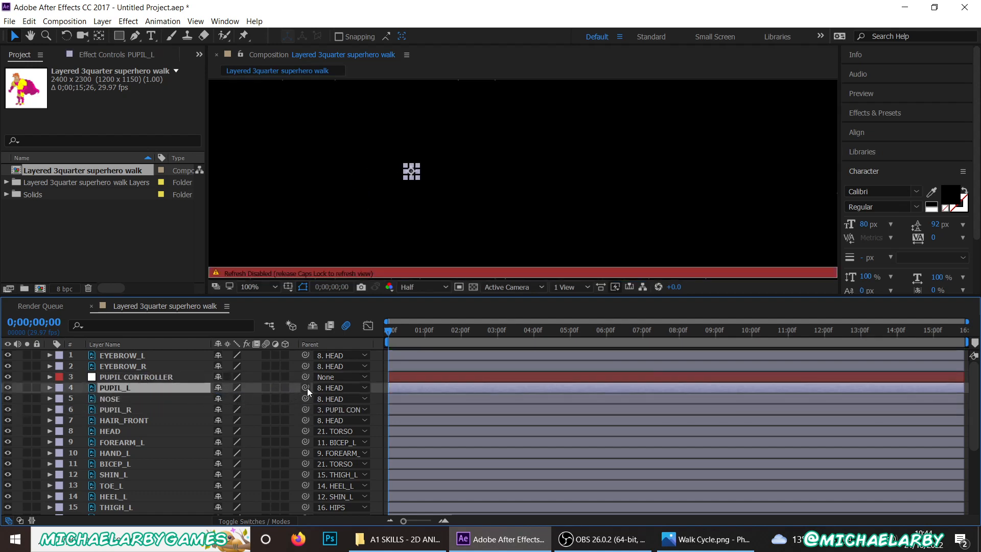
left_click_drag(305, 387, 170, 378)
key("Caps_Lock")
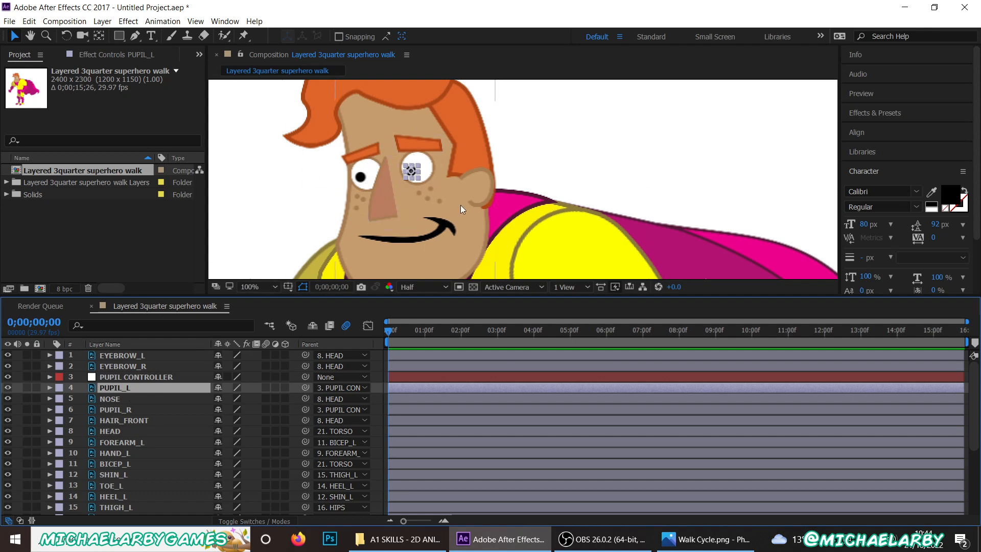
- Select the PUPIL CONTROLLER null and check where it sits in the composition relative to the head
left_click(125, 409)
left_click(143, 377)
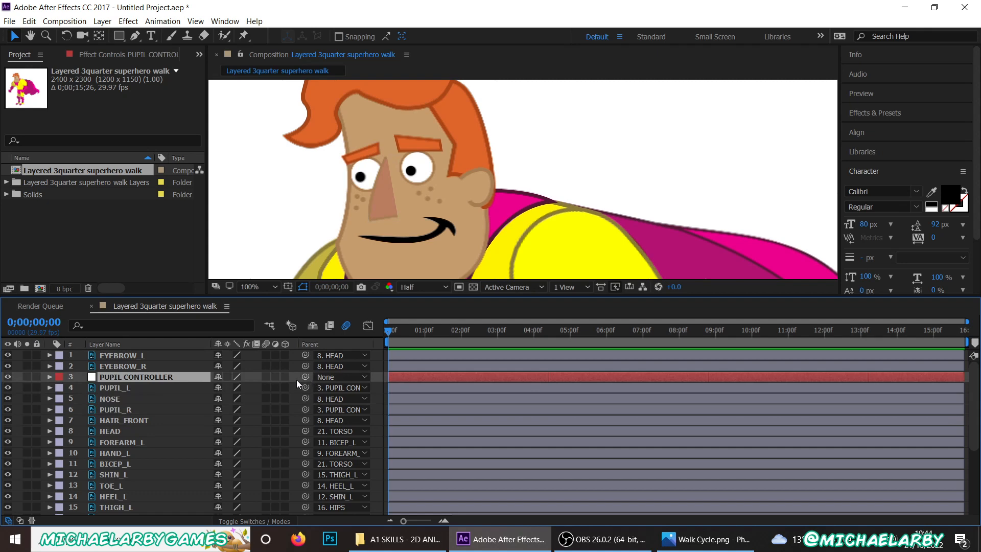
scroll(397, 224, "down", 6)
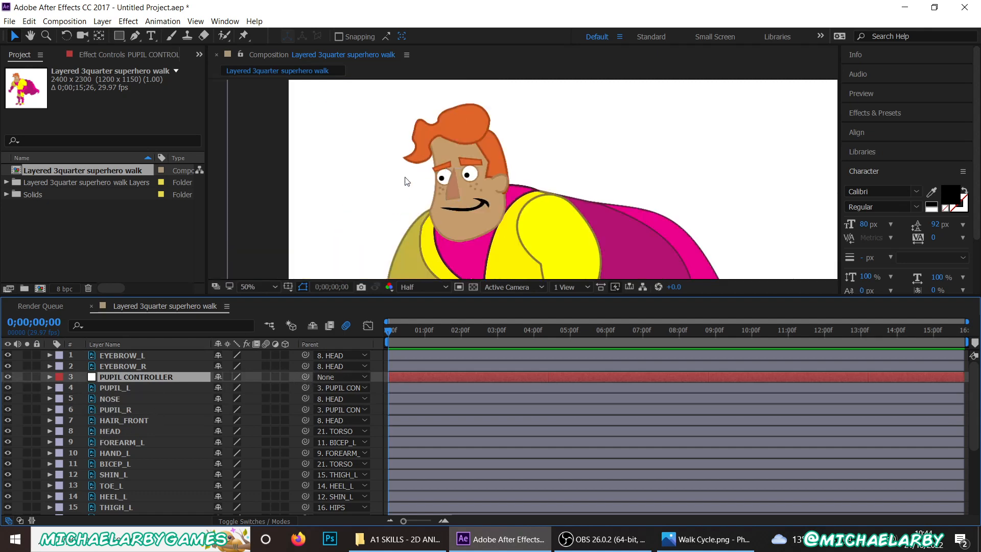
scroll(501, 198, "up", 1)
scroll(562, 256, "up", 1)
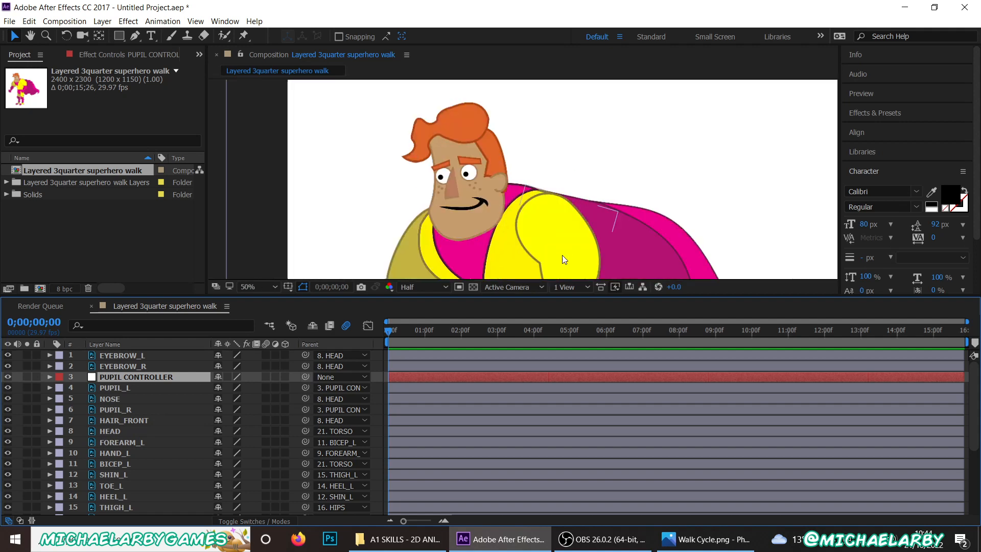
scroll(562, 251, "down", 1)
left_click_drag(537, 214, 530, 168)
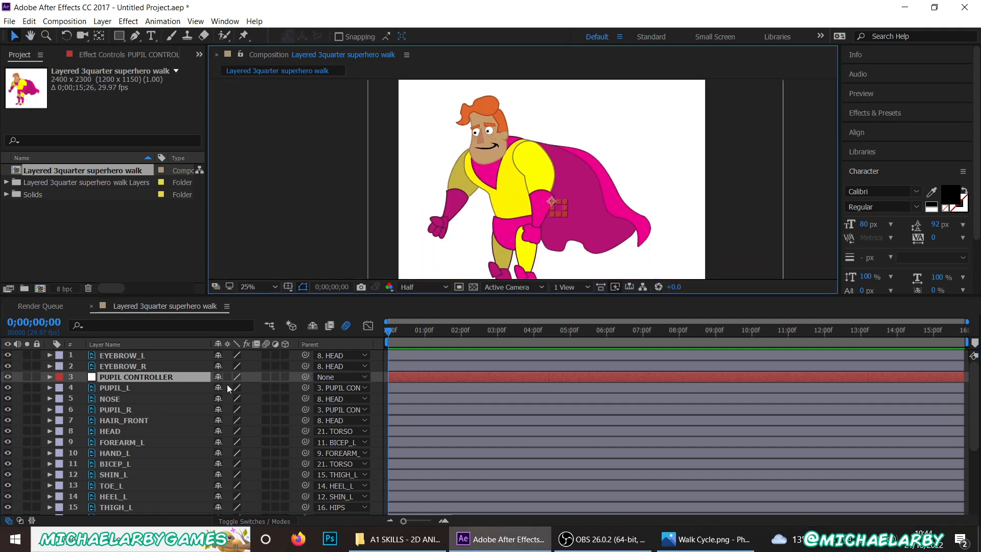
- Set the parent of both PUPIL_L and PUPIL_R to None
left_click(158, 387)
left_click(335, 388)
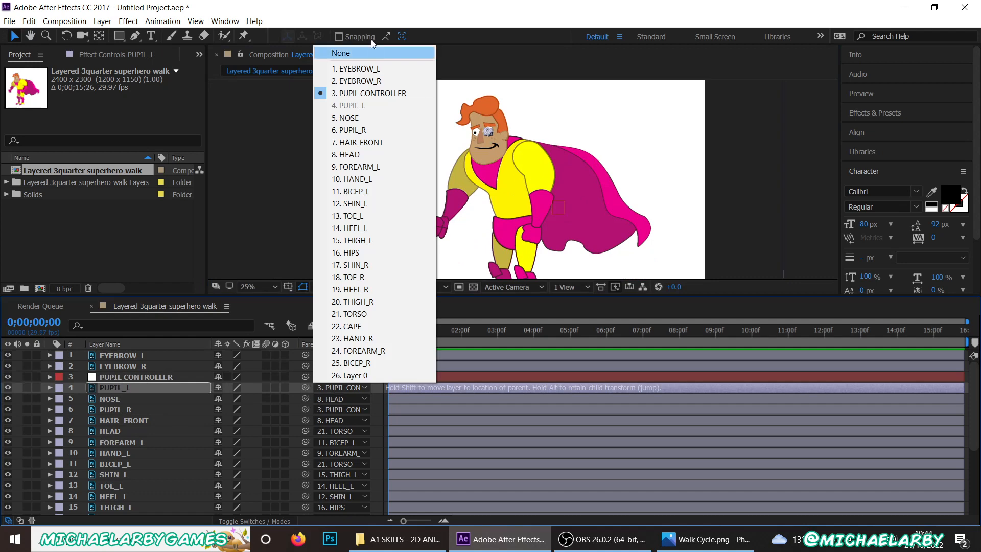
left_click(358, 53)
left_click(125, 409)
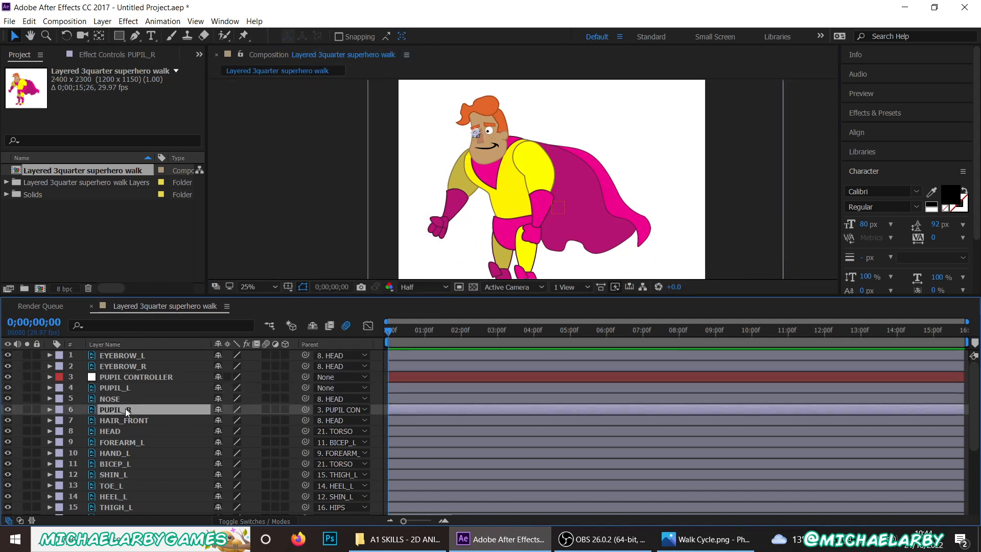
left_click(325, 409)
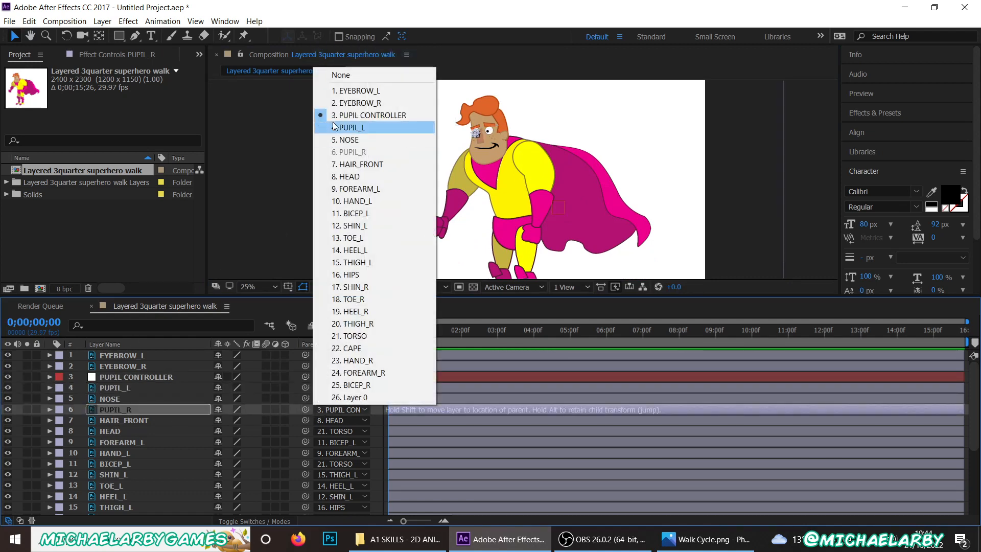
left_click(333, 72)
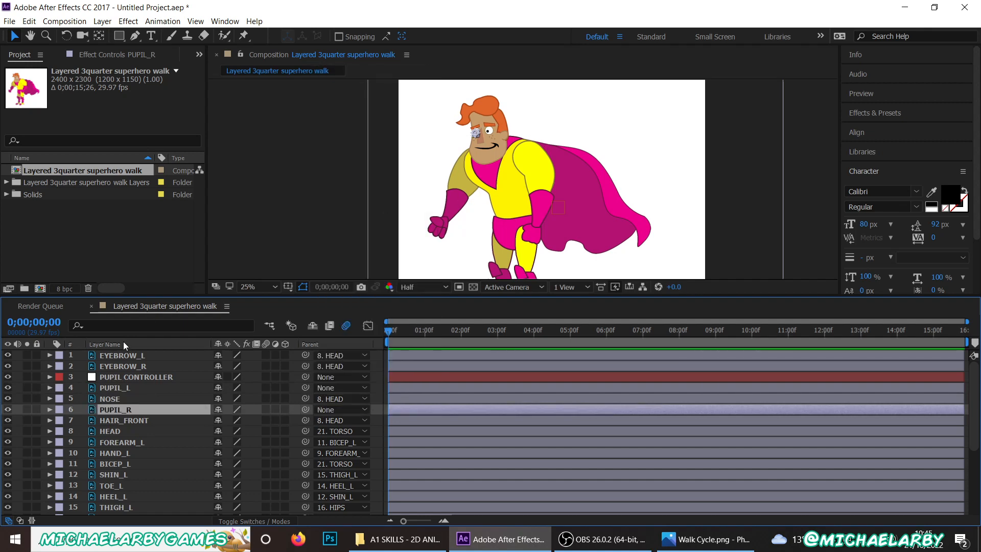
- Move the PUPIL CONTROLLER null up beside the head, onto the white background just behind the hair and ear
left_click(130, 376)
scroll(548, 213, "up", 2)
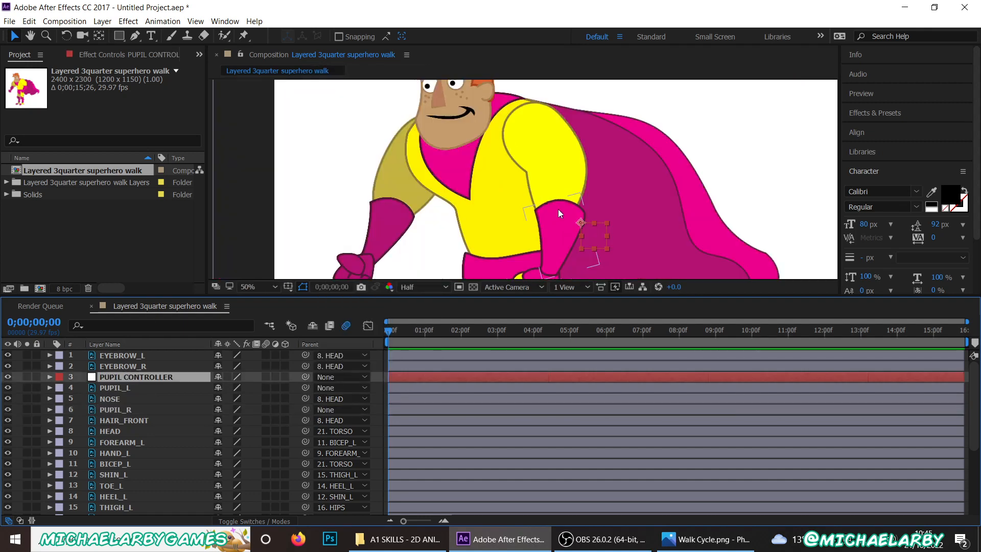
scroll(558, 210, "down", 2)
left_click_drag(552, 201, 492, 278)
scroll(519, 121, "up", 2)
scroll(501, 225, "up", 2)
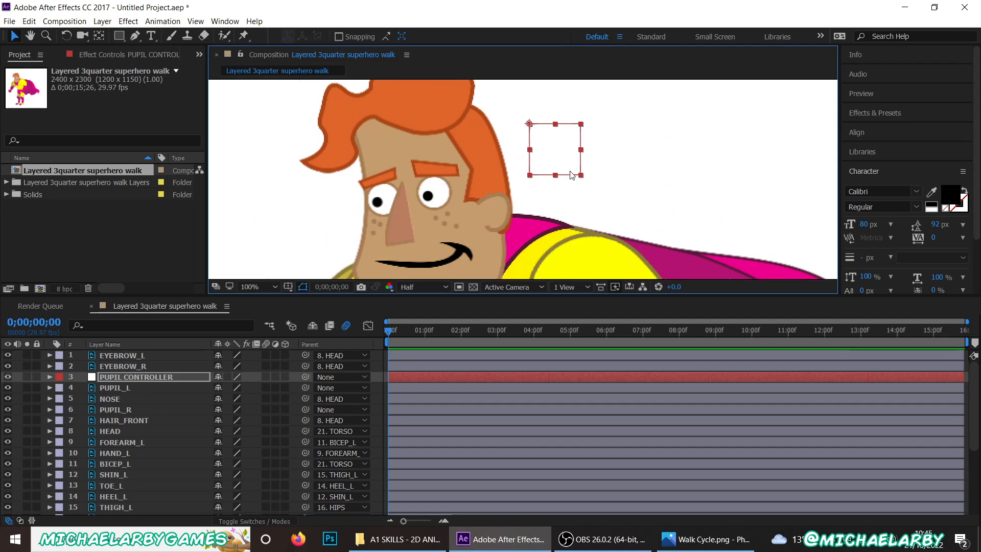
- Parent PUPIL_L and PUPIL_R to the PUPIL CONTROLLER null and nudge the null slightly up and toward the head to test both pupils
left_click(125, 388)
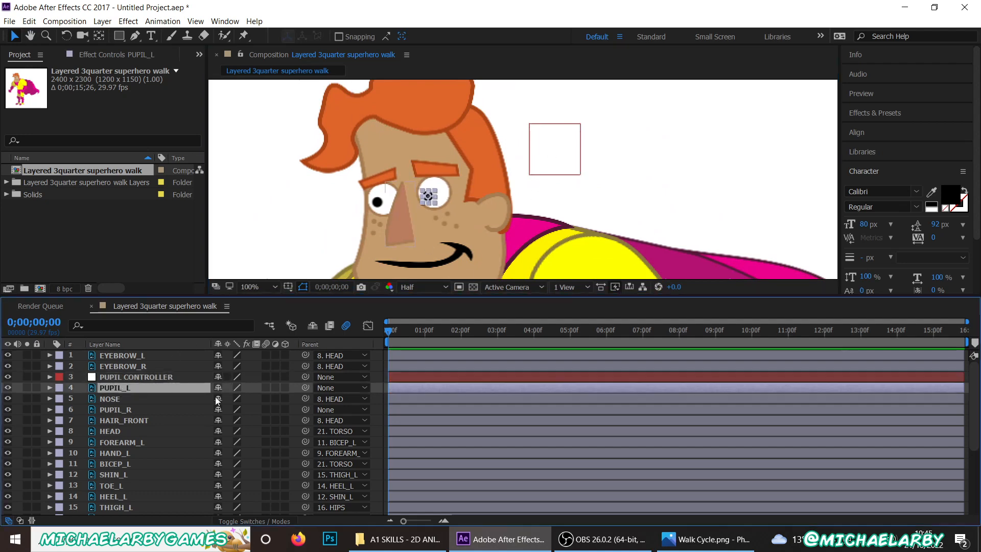
left_click_drag(306, 388, 127, 377)
left_click_drag(305, 410, 136, 377)
left_click(560, 153)
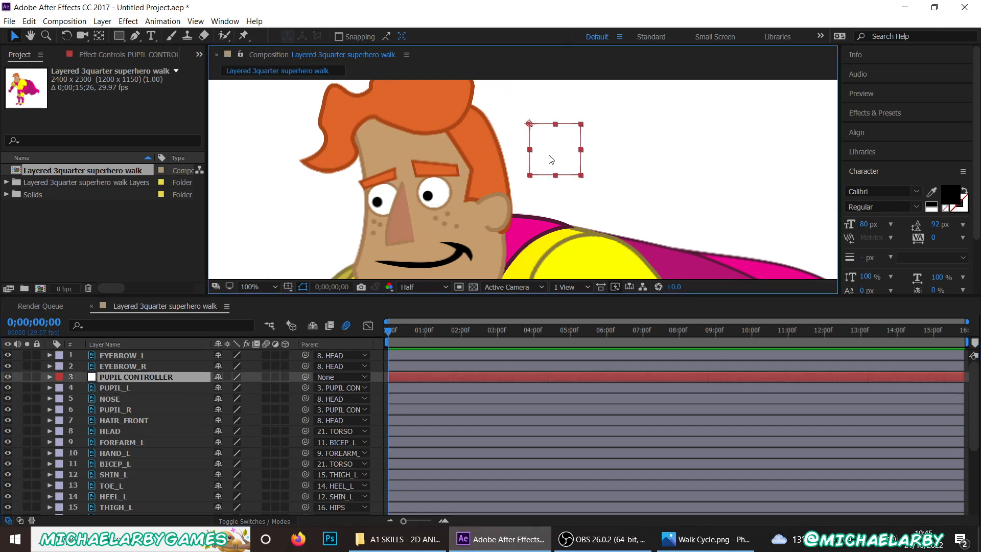
mouse_move(549, 155)
left_mouse_down()
mouse_move(563, 156)
mouse_move(540, 155)
mouse_move(558, 154)
mouse_move(544, 151)
mouse_move(547, 139)
mouse_move(562, 144)
mouse_move(547, 146)
left_mouse_up()
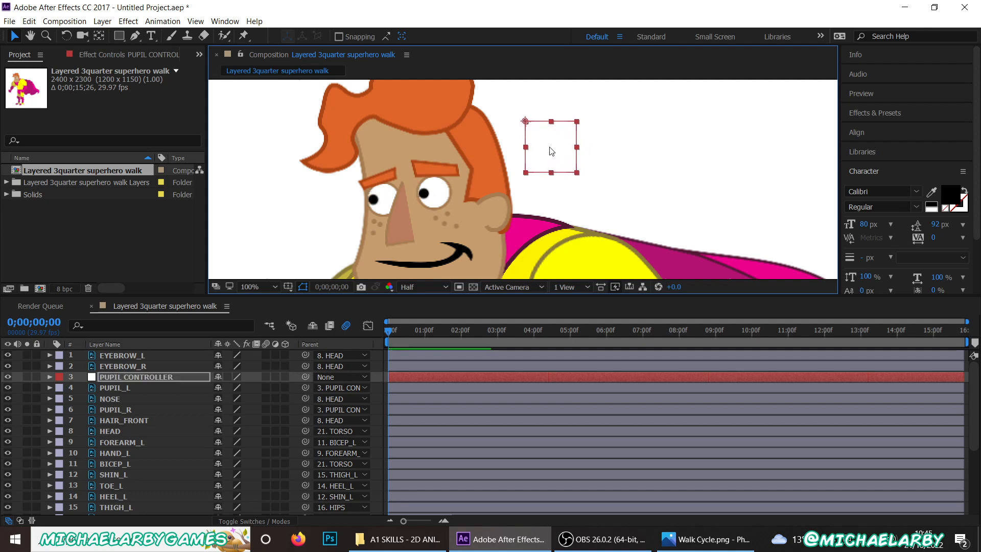
- Add a new null object to the superhero composition for controlling the whole character
key("comma")
key("comma")
key("comma")
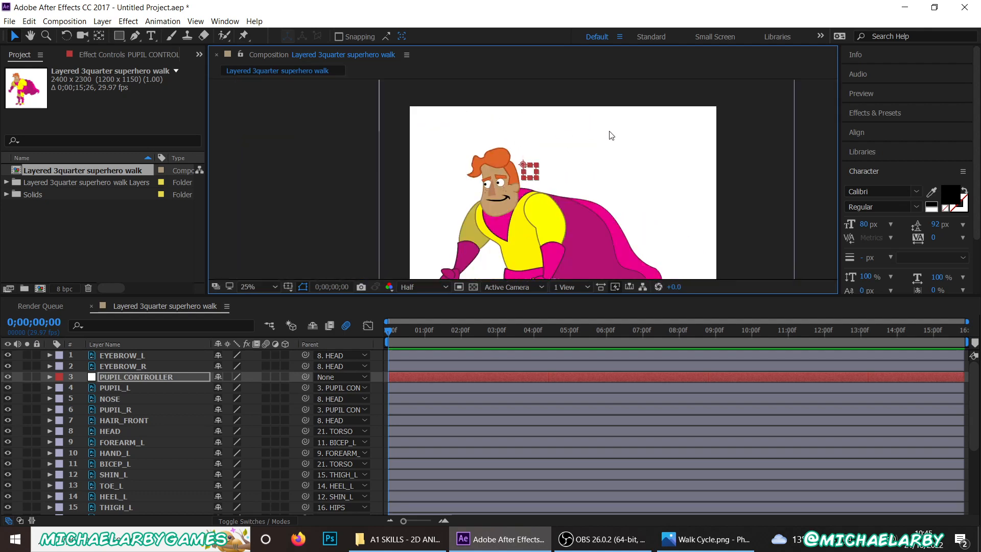
key("h")
left_click_drag(580, 154, 579, 89)
key("v")
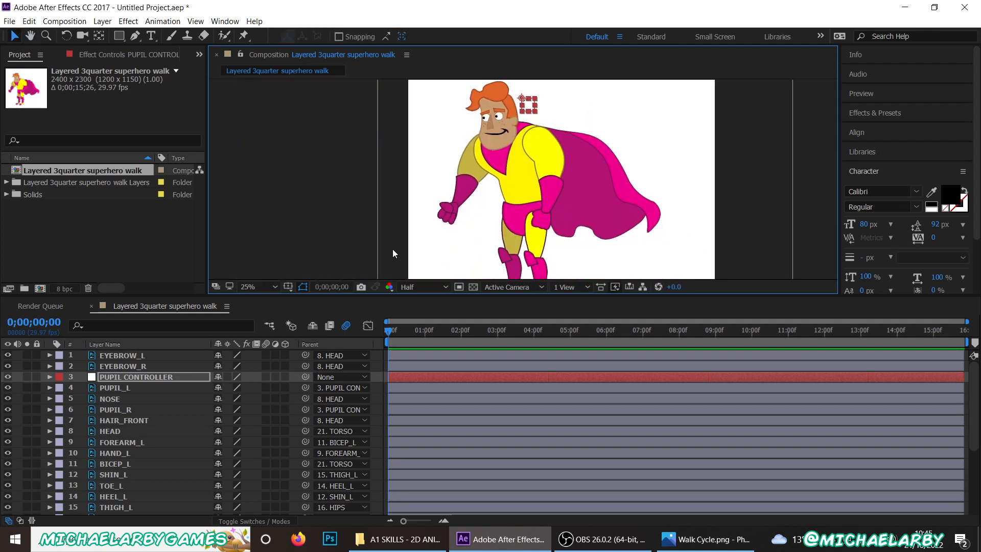
left_click(103, 22)
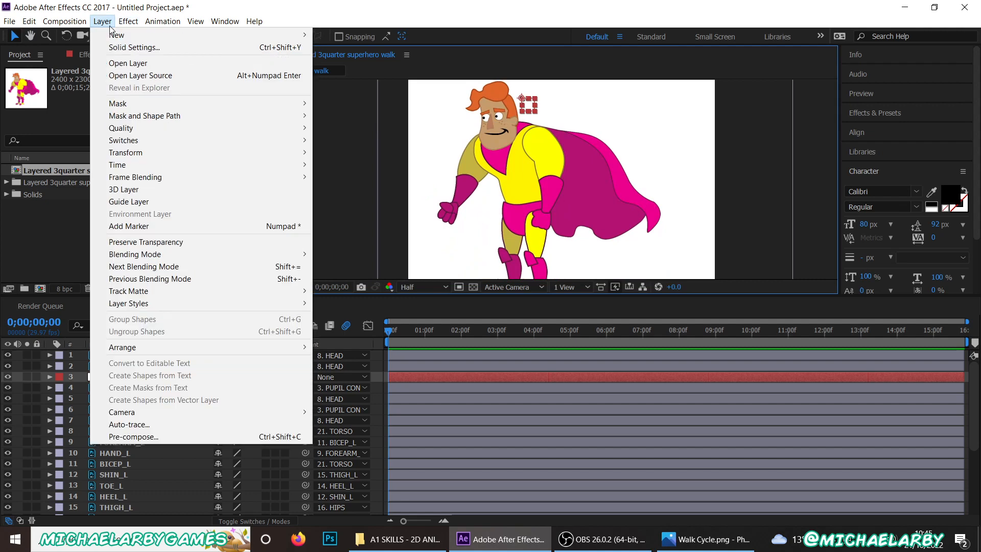
mouse_move(189, 34)
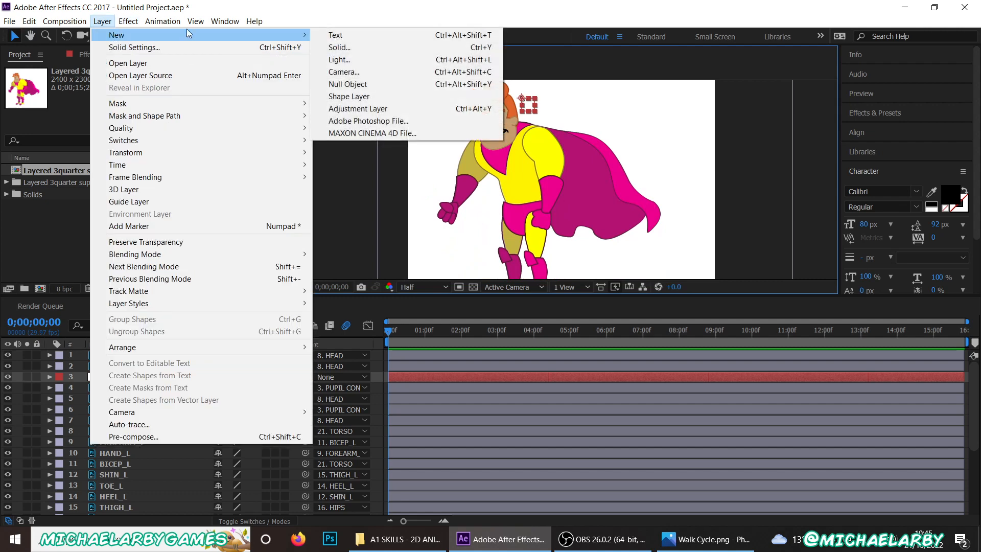
left_click(360, 84)
- Move the new null to just below the feet, in front of the pink toe
scroll(561, 198, "down", 3)
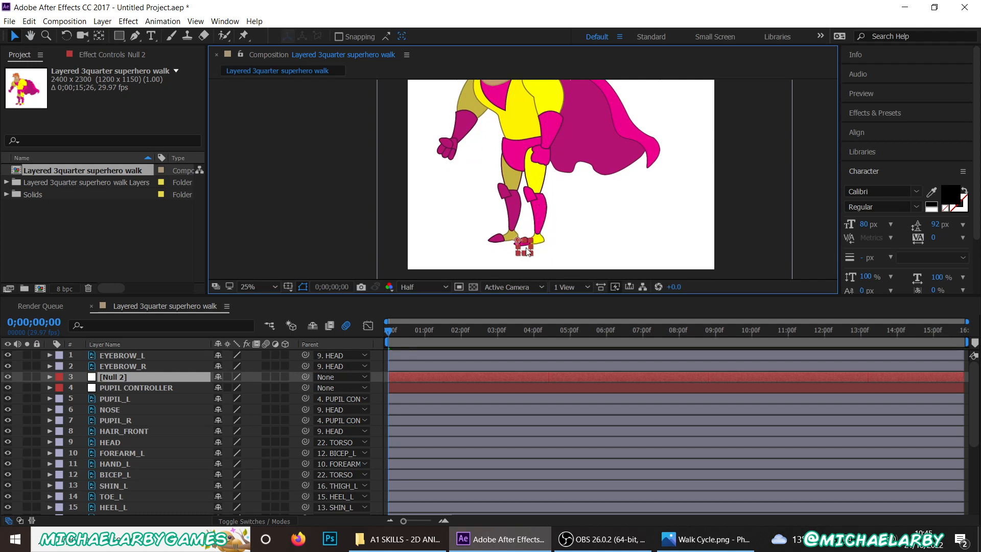
scroll(511, 245, "up", 4)
scroll(510, 245, "down", 4)
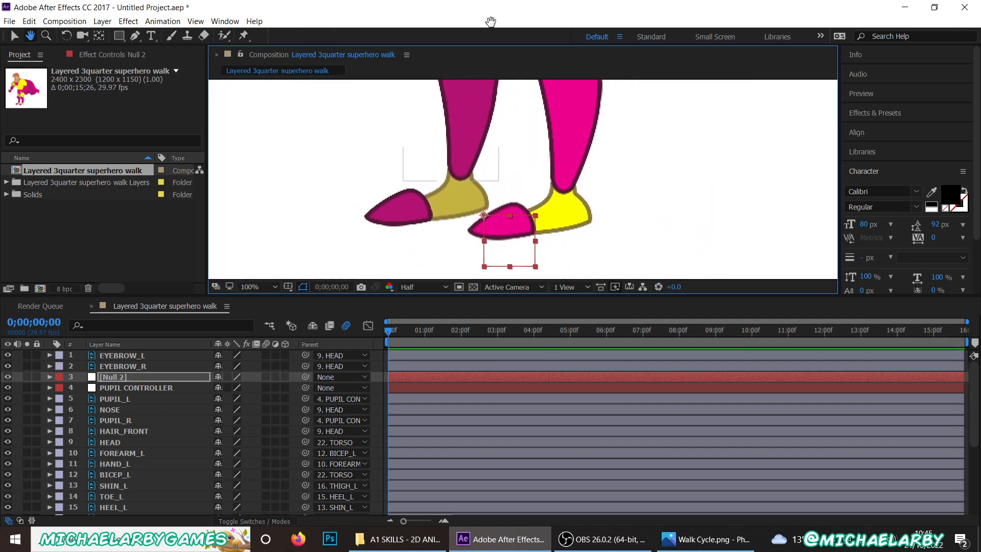
left_click_drag(511, 233, 468, 243)
- Rename the new null layer as CHARACTER CONTROLLER
right_click(113, 375)
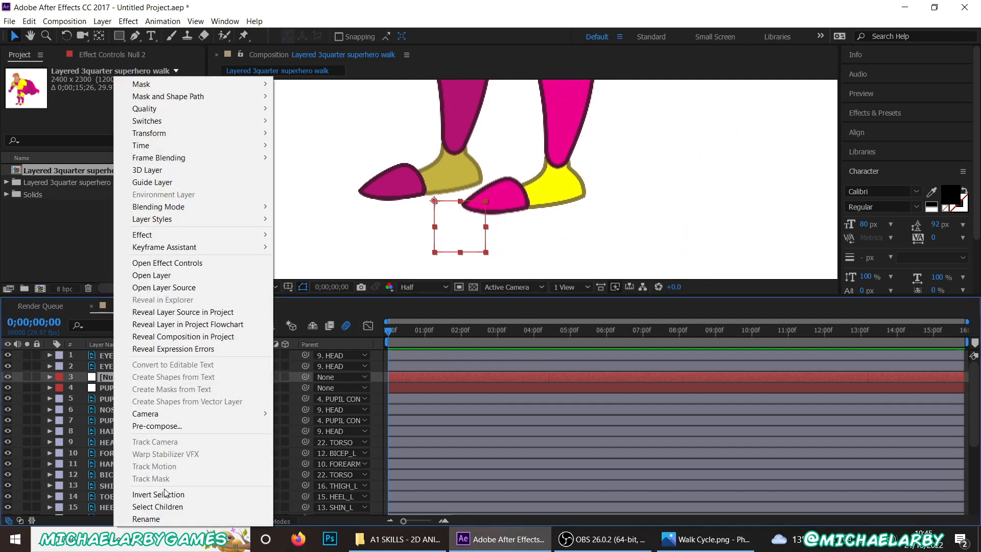
left_click(130, 518)
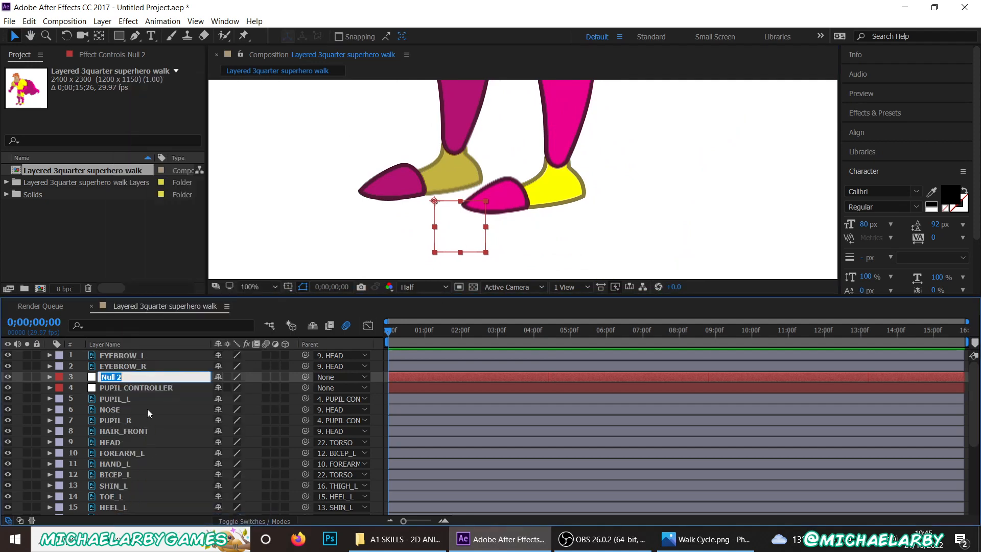
type("CHARACTER CONTROLLER")
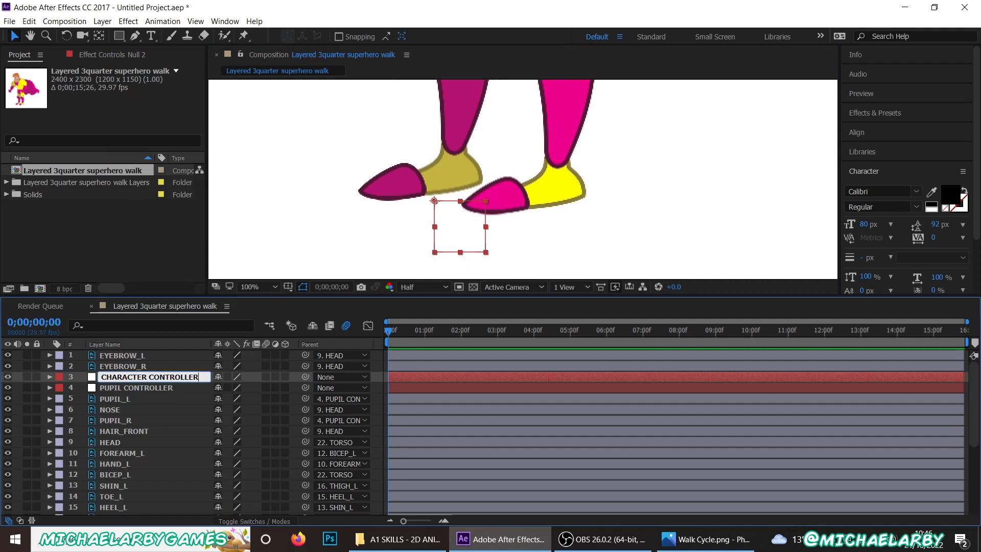
key("Return")
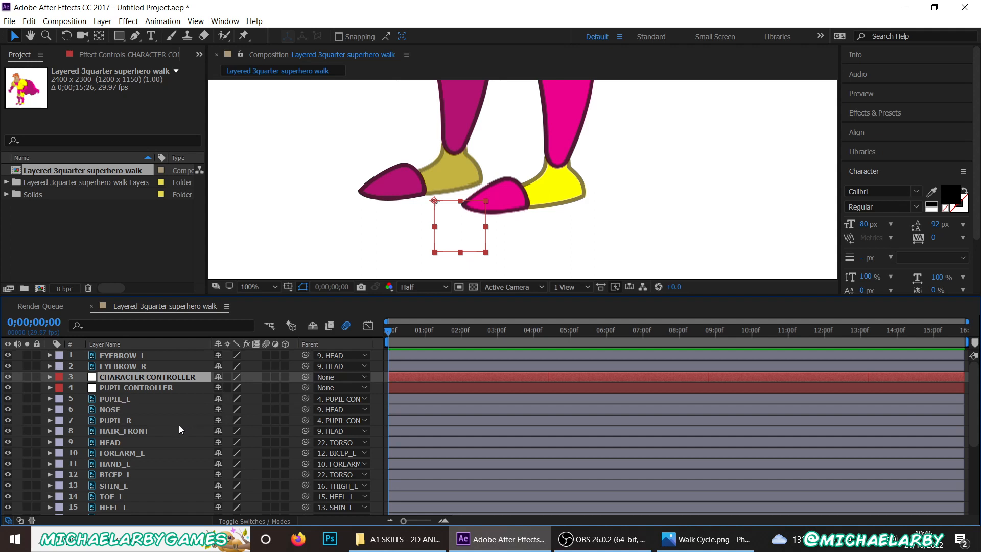
- Parent the HIPS layer to the CHARACTER CONTROLLER null
scroll(173, 436, "down", 4)
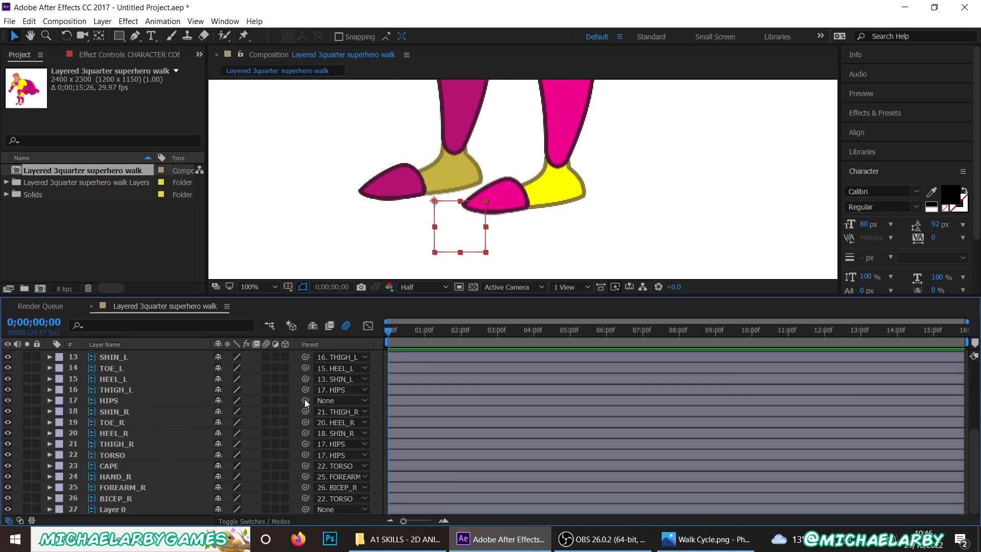
left_click_drag(305, 399, 133, 376)
key("Caps_Lock")
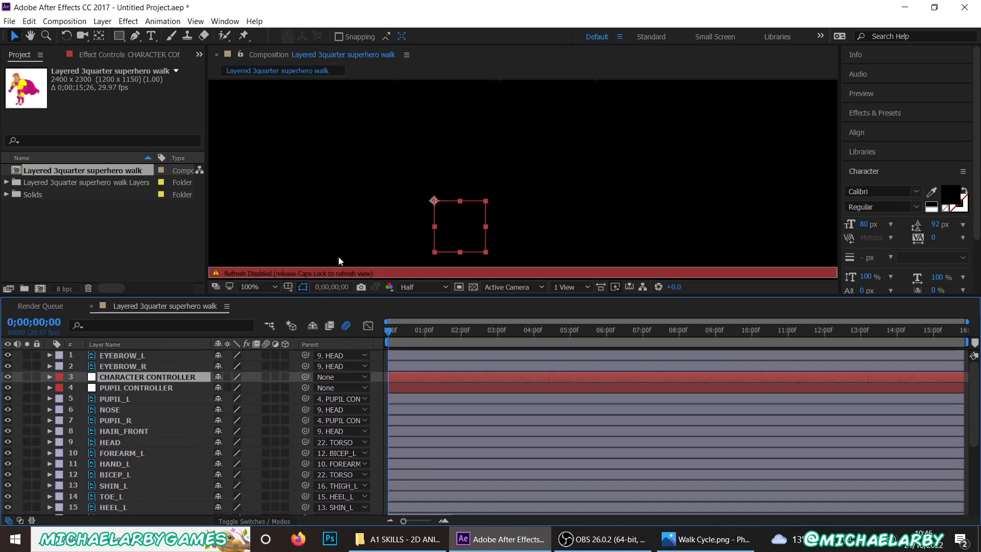
key("Caps_Lock")
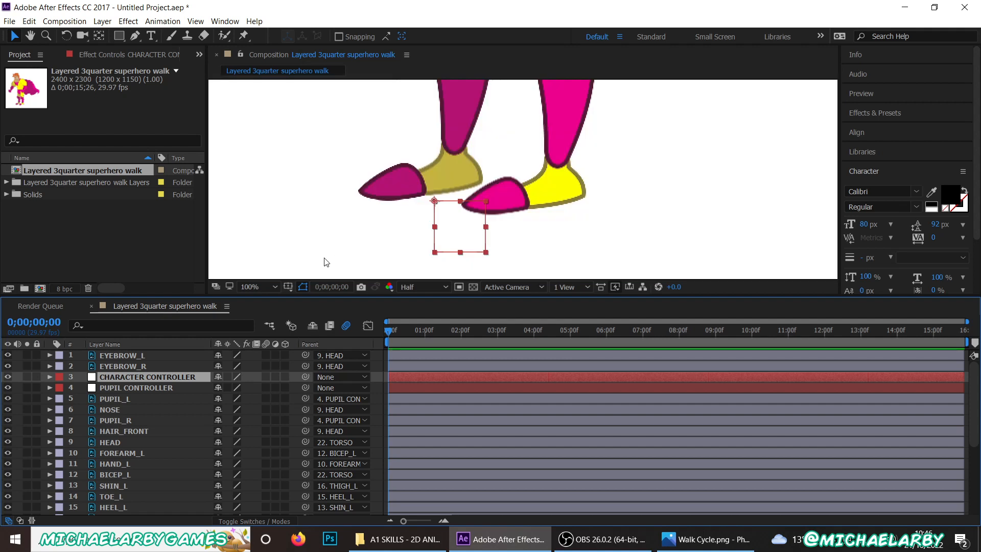
- Move the CHARACTER CONTROLLER and PUPIL CONTROLLER layers together to the top of the layer stack, above EYEBROW_L
left_click(152, 385)
left_click(158, 379)
left_click(161, 384)
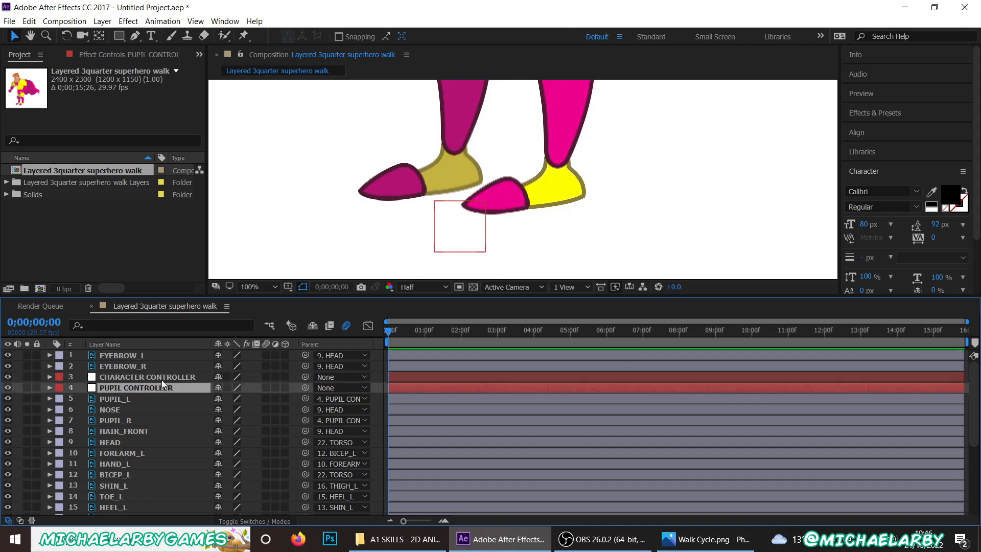
left_click(163, 378)
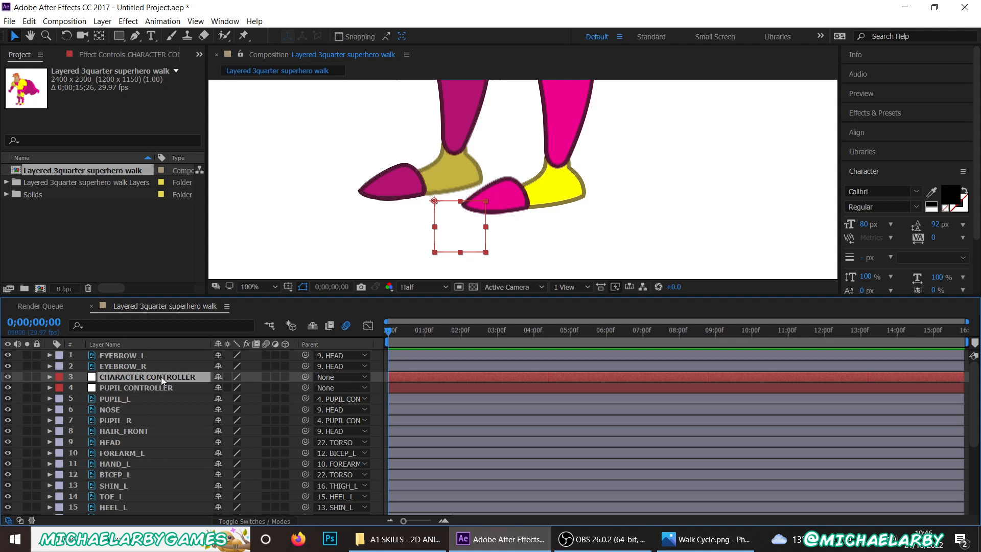
left_click(157, 387, "ctrl")
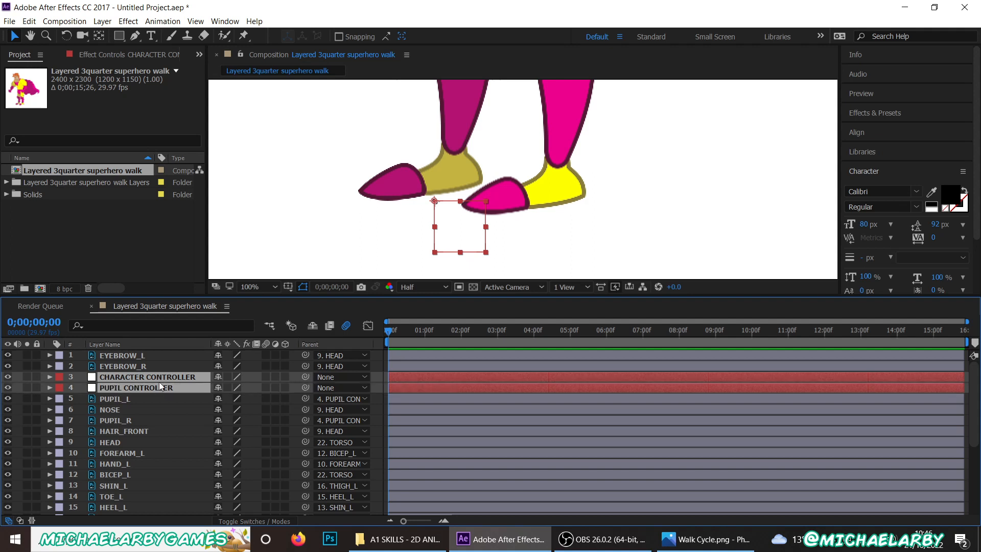
left_click_drag(160, 379, 158, 350)
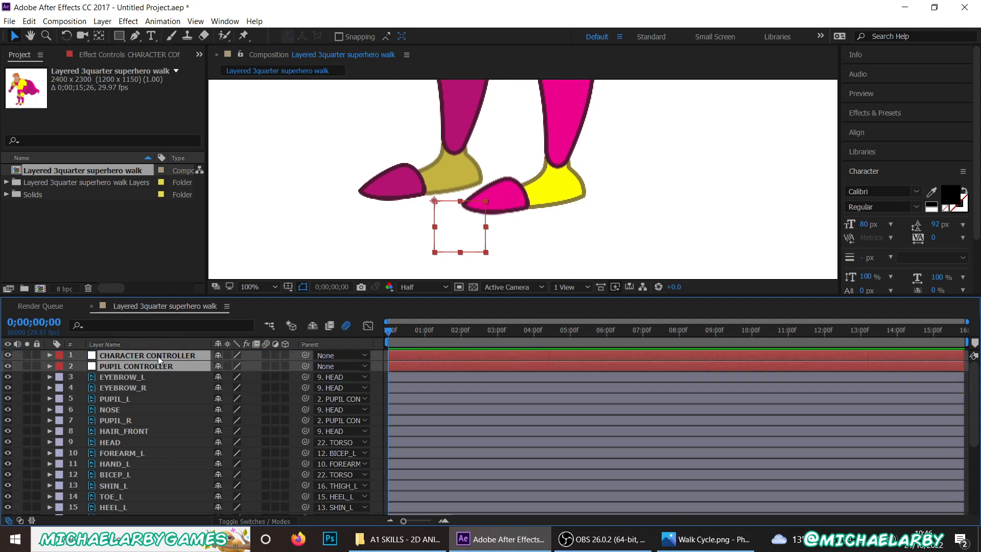
left_click(170, 386)
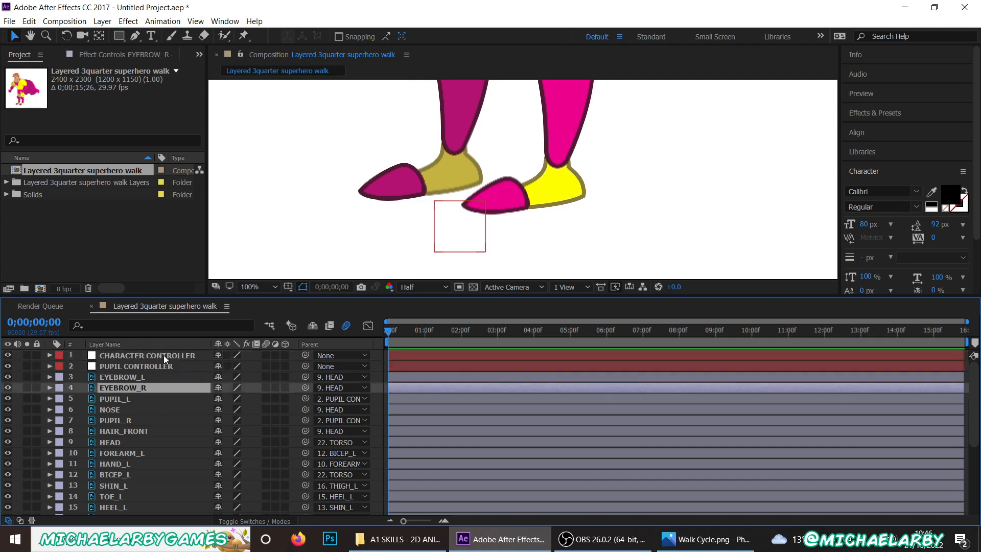
- Enlarge the composition viewer and frame the full superhero with both controller nulls at 25% magnification
key("comma")
key("comma")
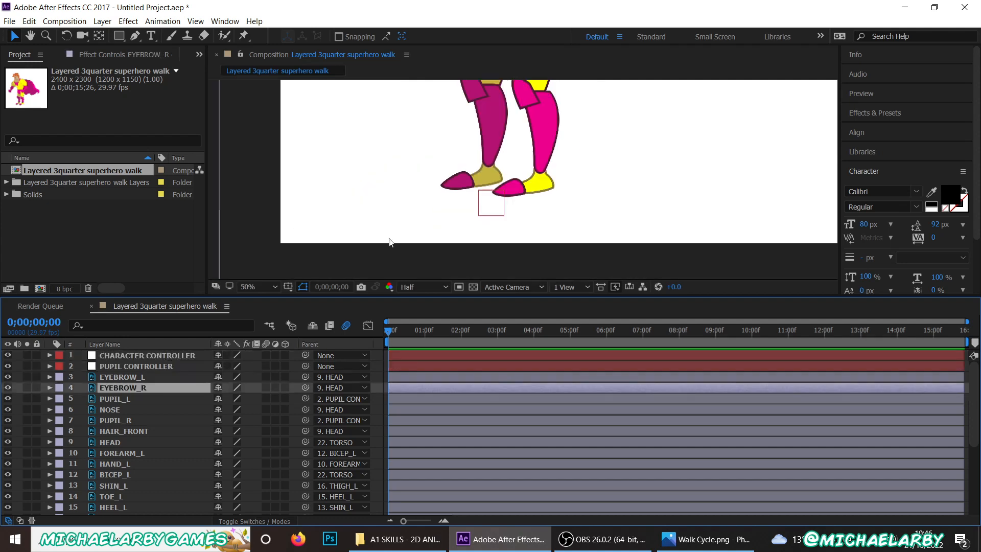
left_click_drag(455, 297, 437, 401)
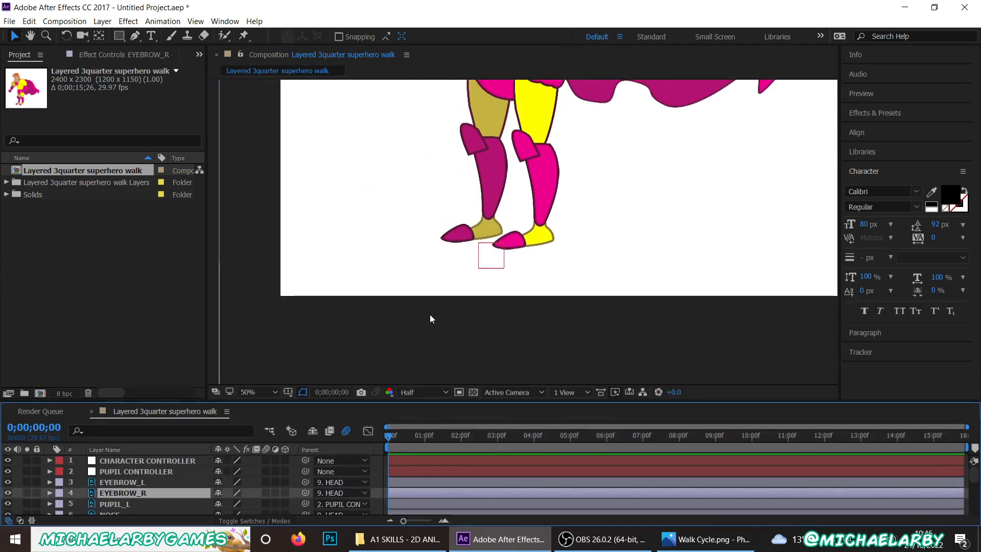
key("comma")
left_click_drag(450, 263, 427, 302)
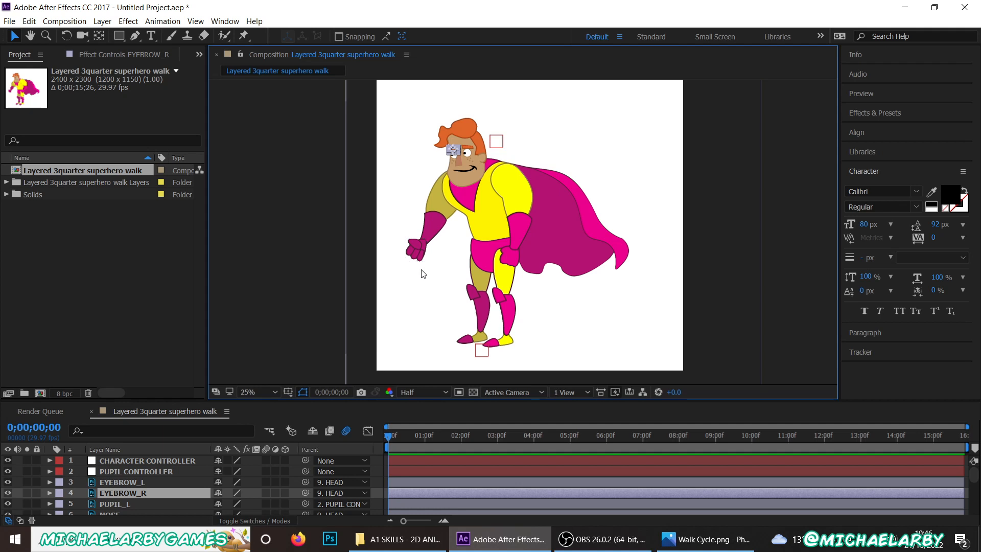
- Rename the Layered 3quarter superhero walk composition as CHARACTER RIG MASTER
right_click(87, 170)
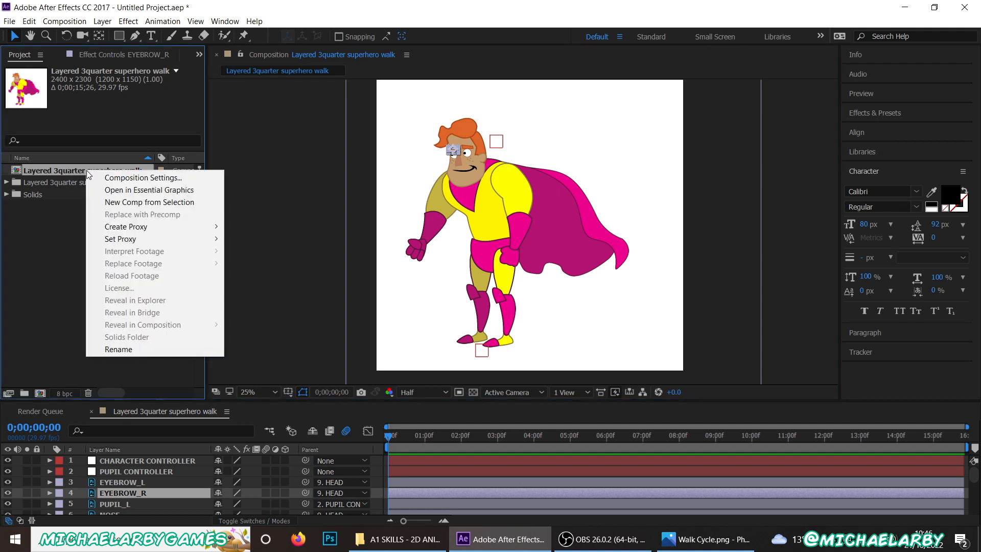
left_click(137, 348)
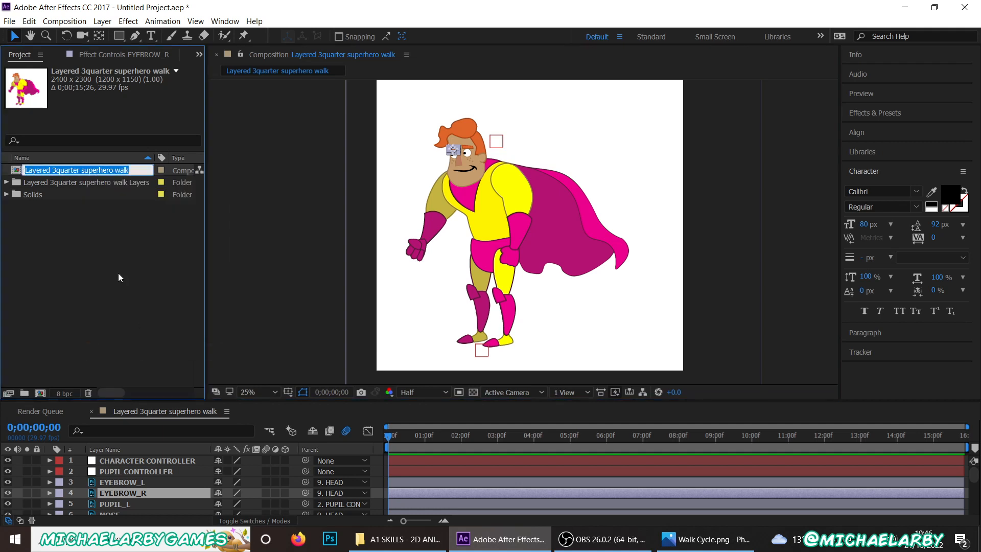
type("CHARACTER ")
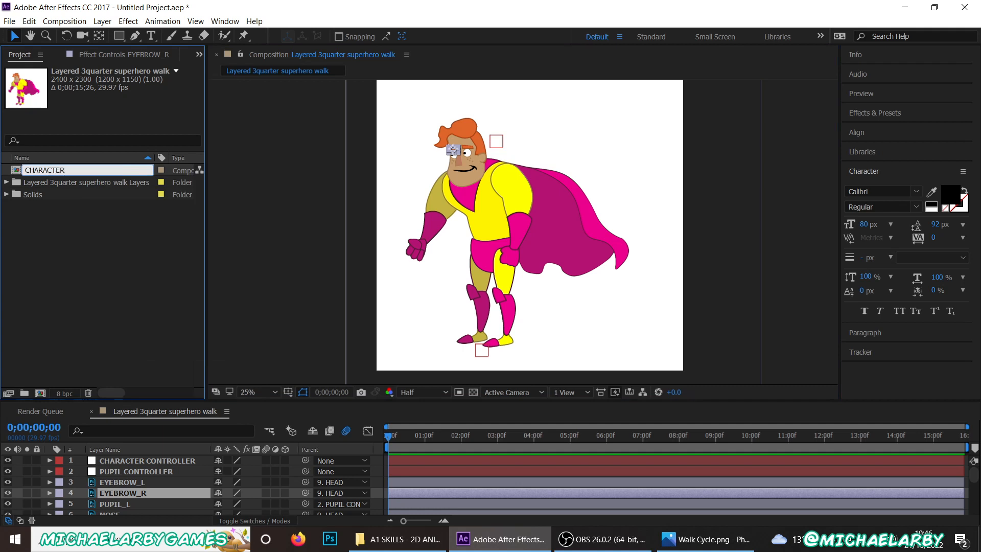
type("RIG MASTER")
key("Return")
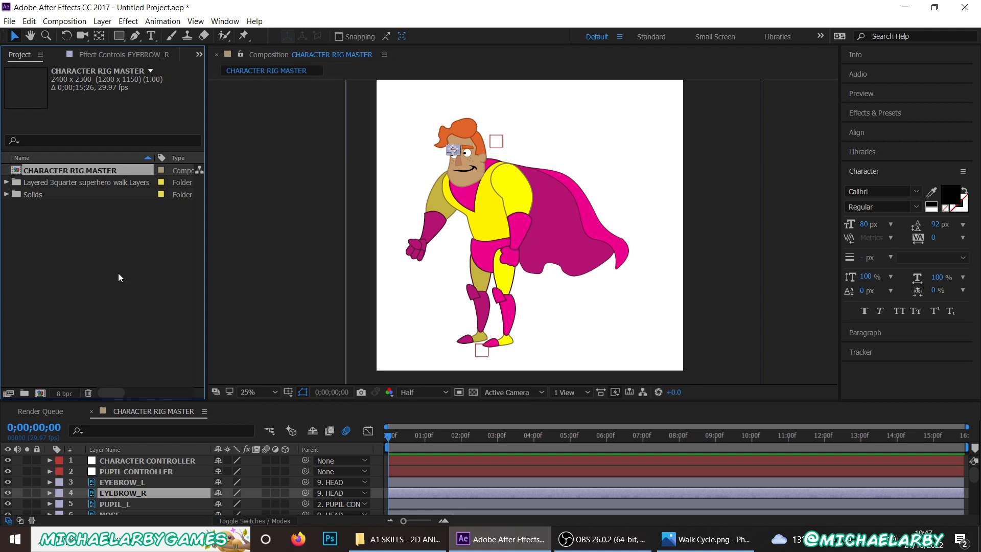
- Duplicate the CHARACTER RIG MASTER composition and rename the copy as CHARACTER RIG WALK CYCLE
left_click(124, 246)
left_click(82, 168)
key("ctrl+d")
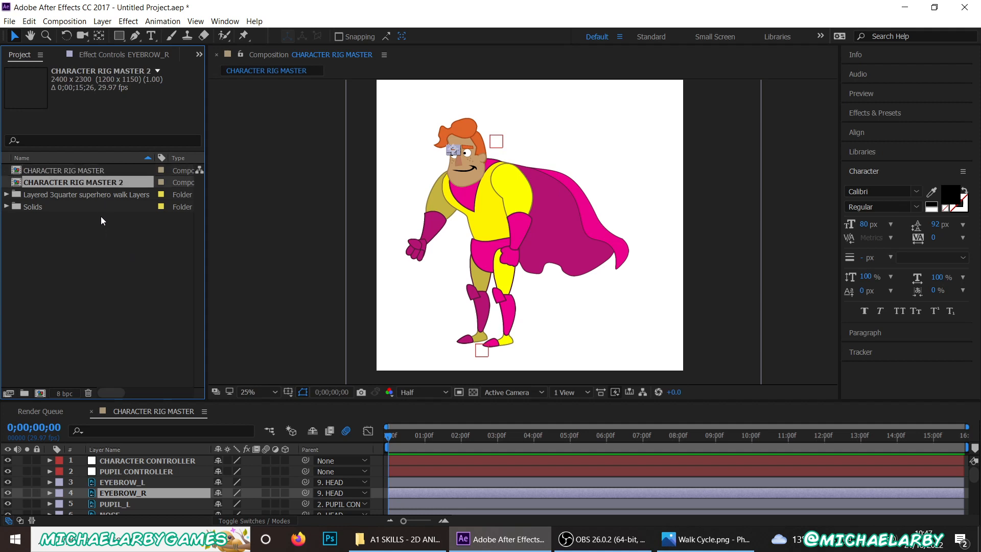
right_click(80, 183)
left_click(127, 363)
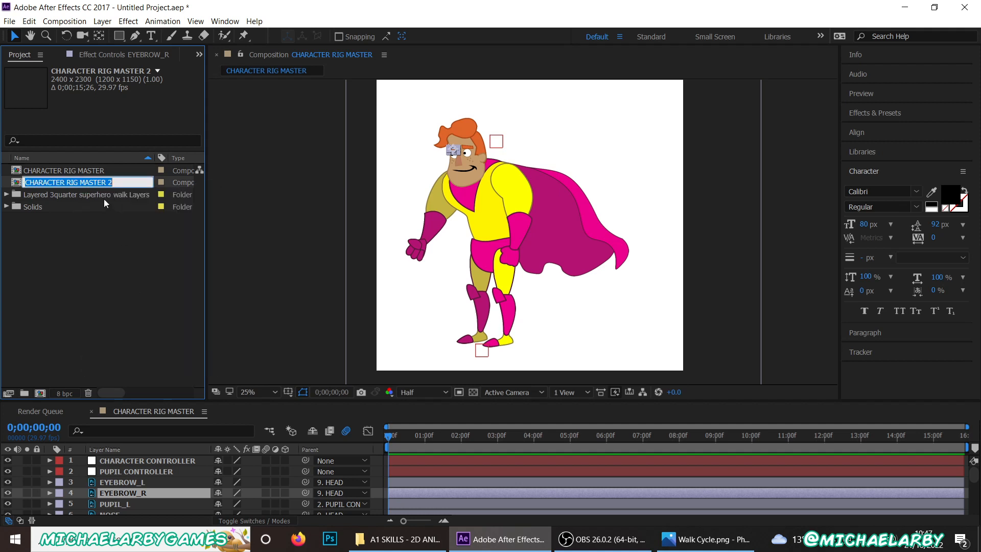
left_click_drag(80, 182, 159, 193)
type("WALK CYCLE")
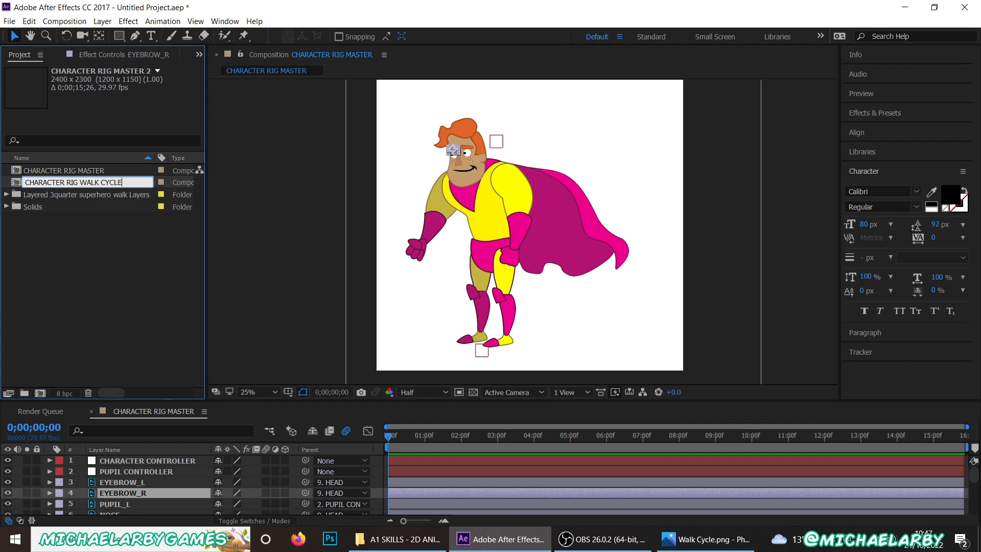
key("Return")
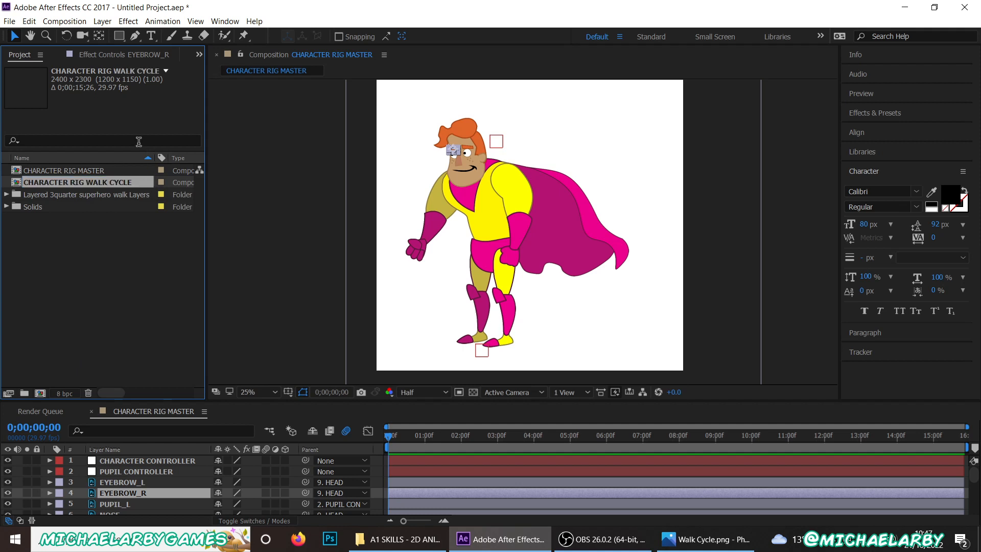
left_click(88, 173)
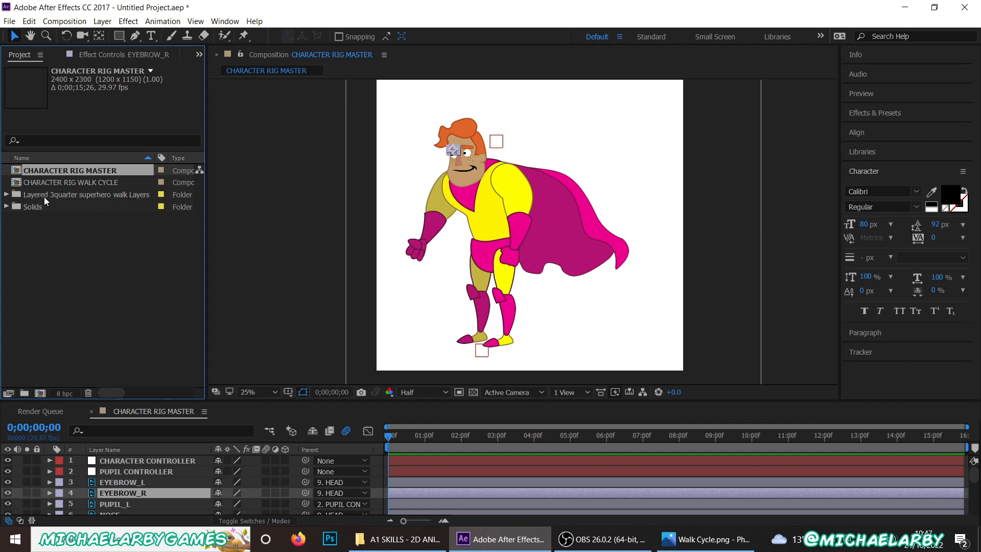
left_click(59, 181)
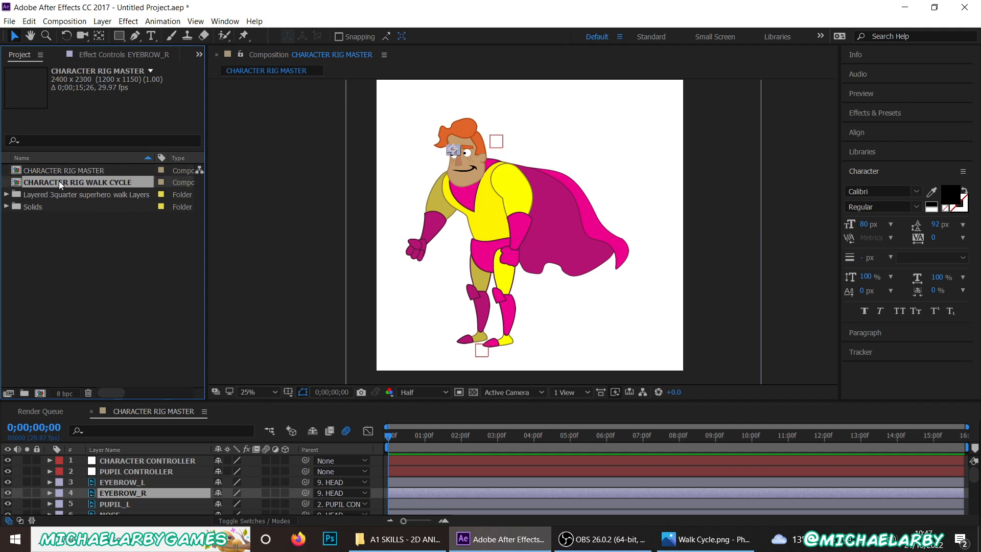
left_click(89, 171)
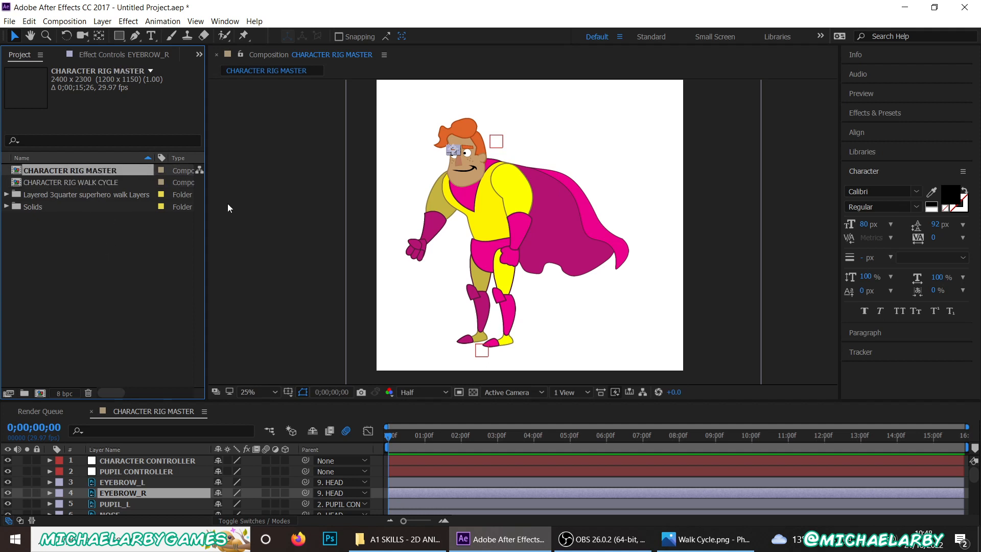
left_click(88, 233)
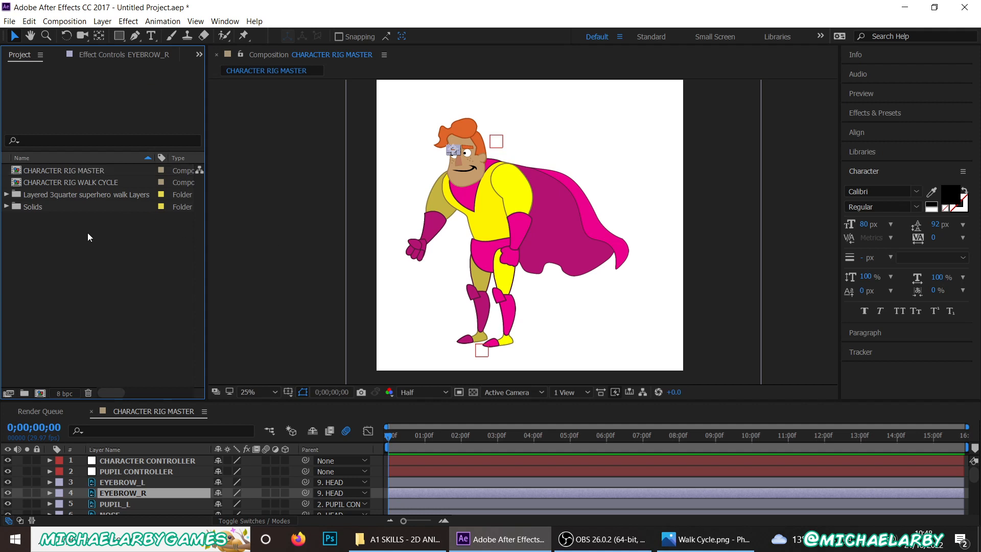
left_click(73, 183)
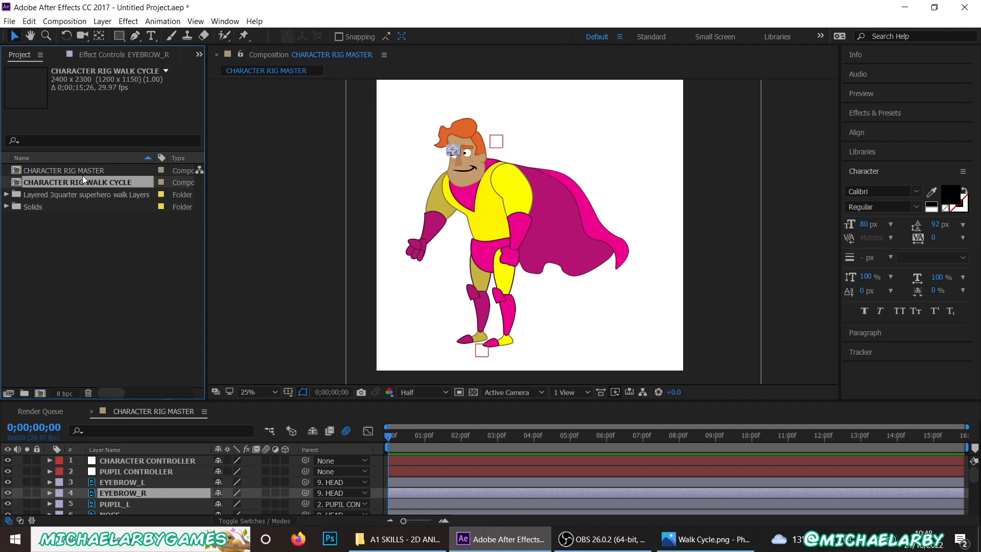
left_click(88, 171)
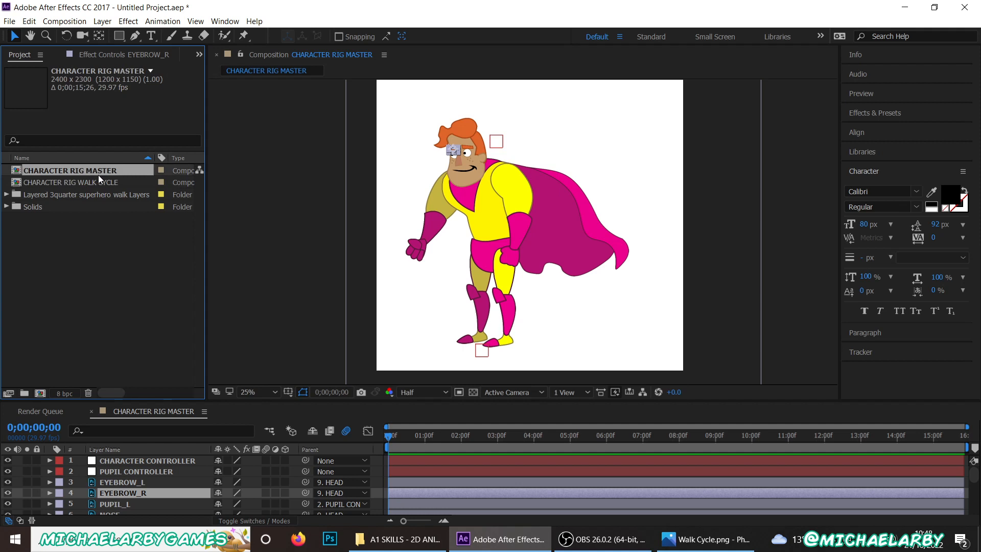
left_click(97, 187)
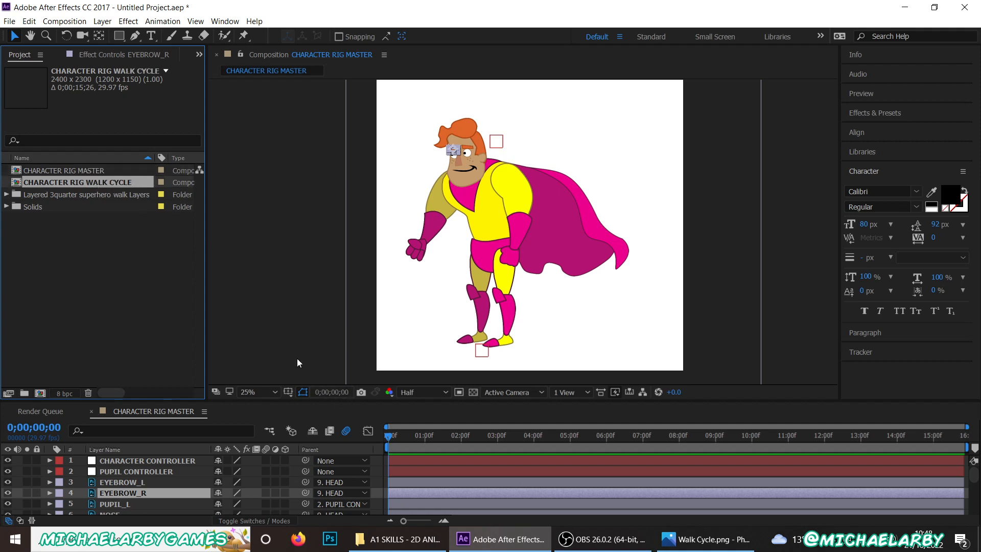
- Open the CHARACTER RIG WALK CYCLE composition in place of the master, view it at 12.5% and enlarge the timeline area
left_click(216, 55)
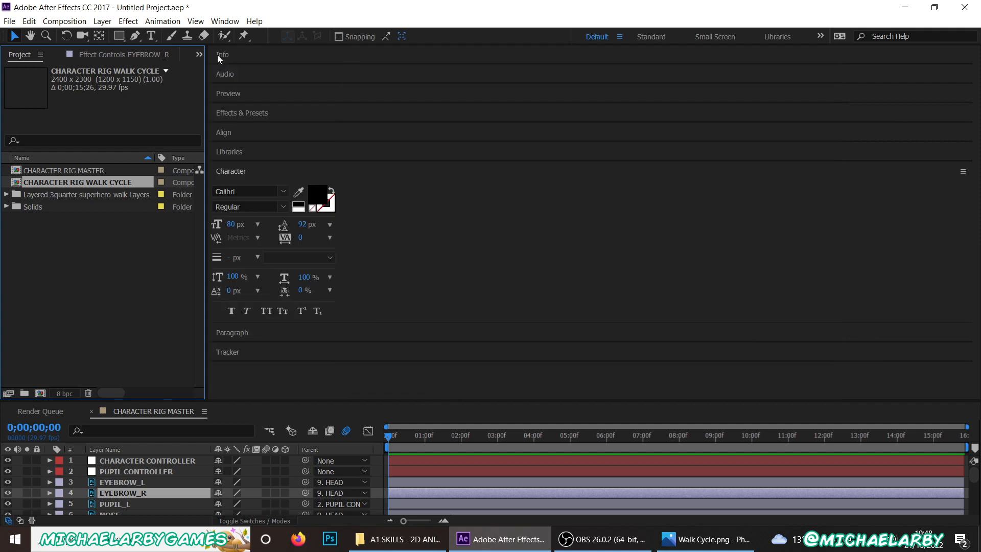
double_click(66, 182)
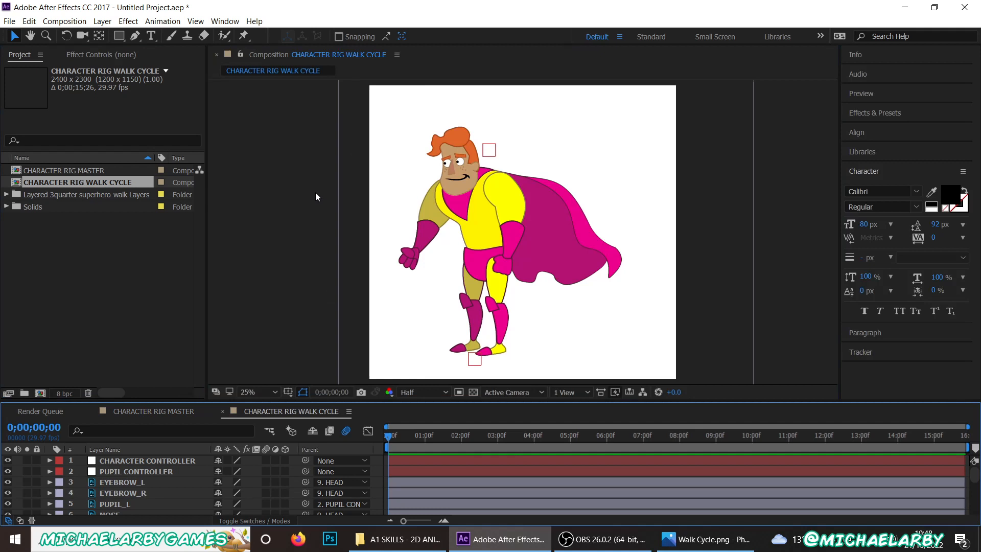
key("comma")
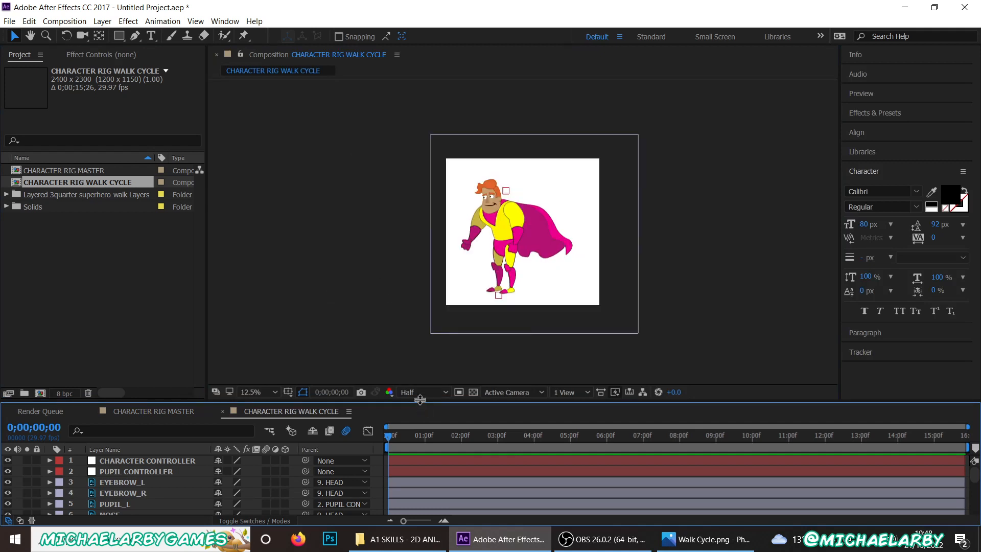
left_click_drag(420, 400, 400, 293)
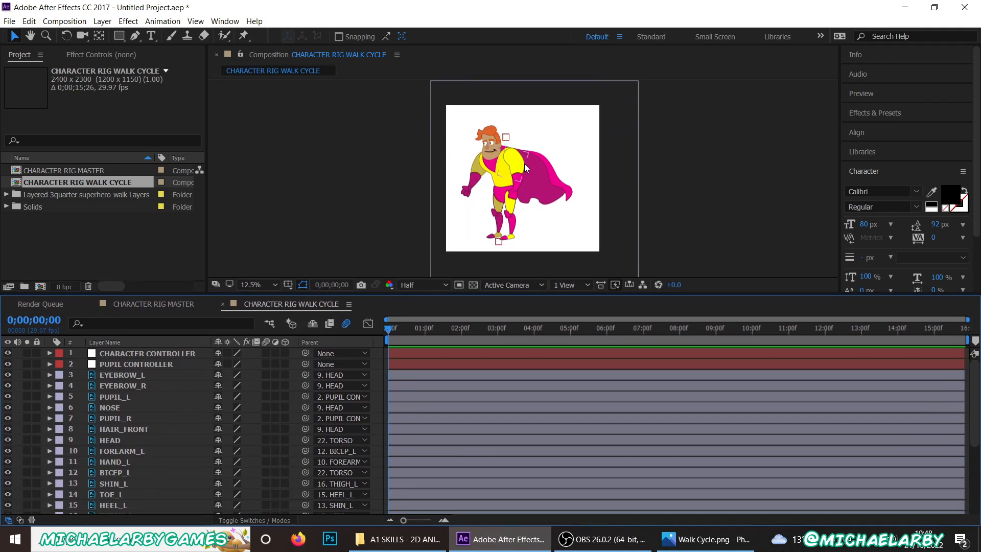
- Set the CHARACTER RIG WALK CYCLE composition's duration to 0;00;01;00
left_click_drag(424, 325, 516, 328)
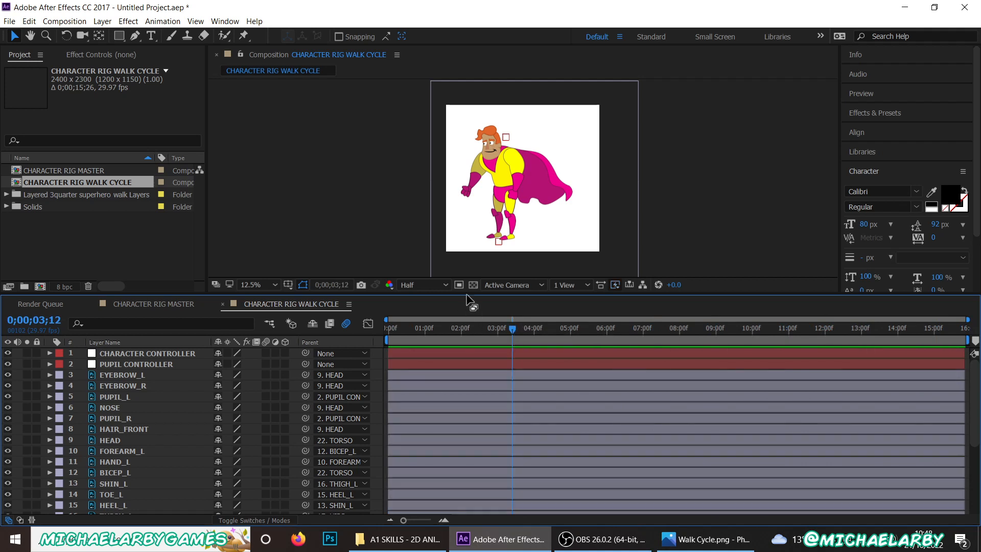
left_click_drag(510, 327, 426, 322)
left_click(51, 22)
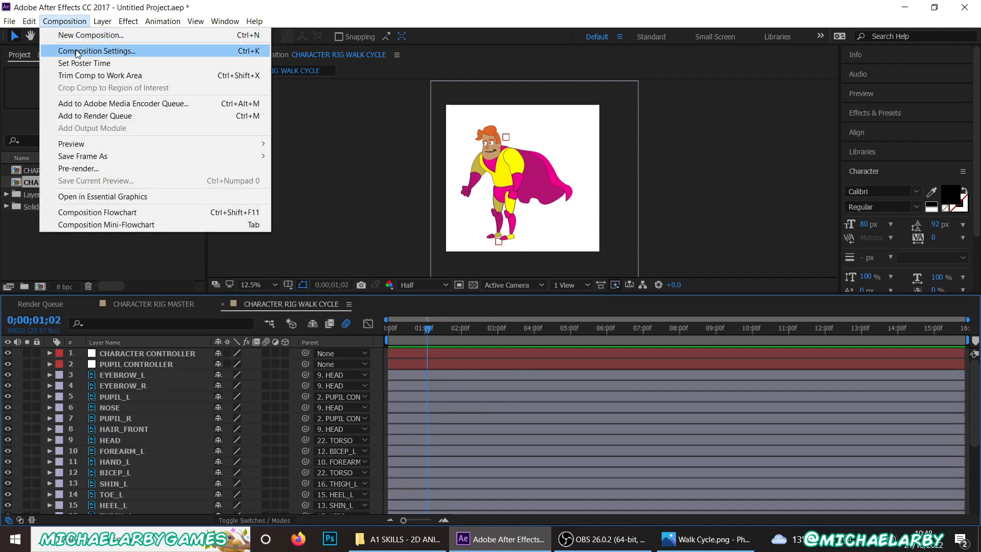
left_click(97, 50)
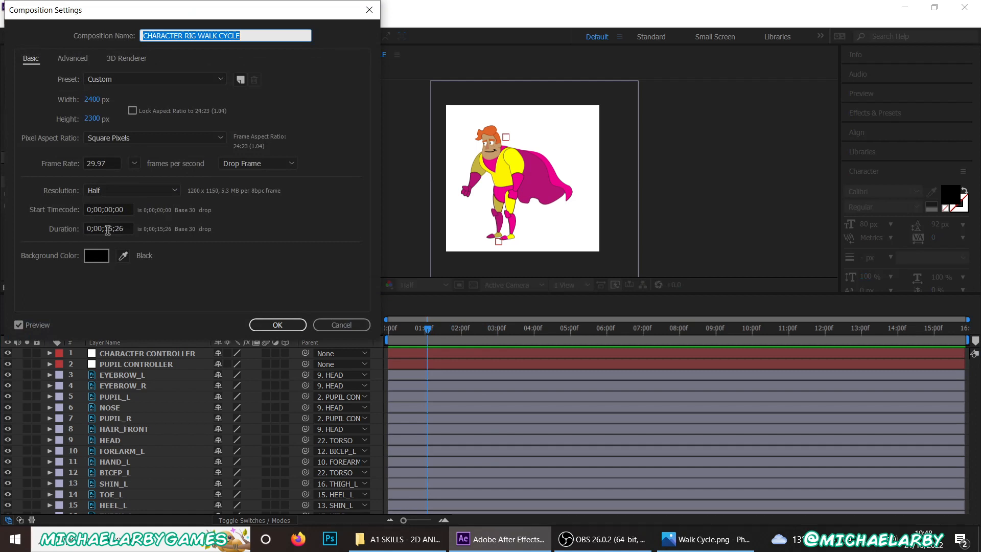
left_click(107, 230)
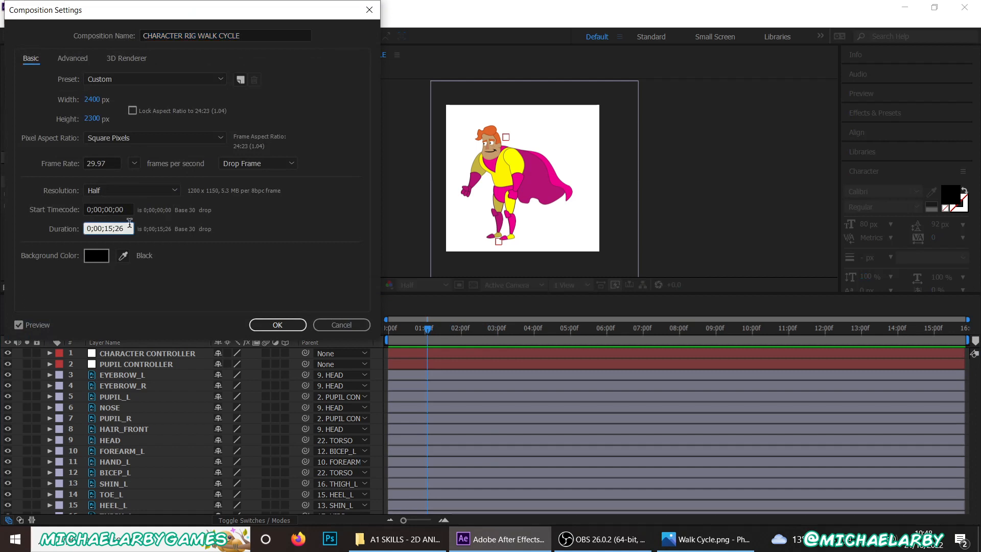
key("BackSpace")
key("BackSpace")
type("1")
left_click_drag(122, 230, 111, 229)
type("0")
left_click(186, 298)
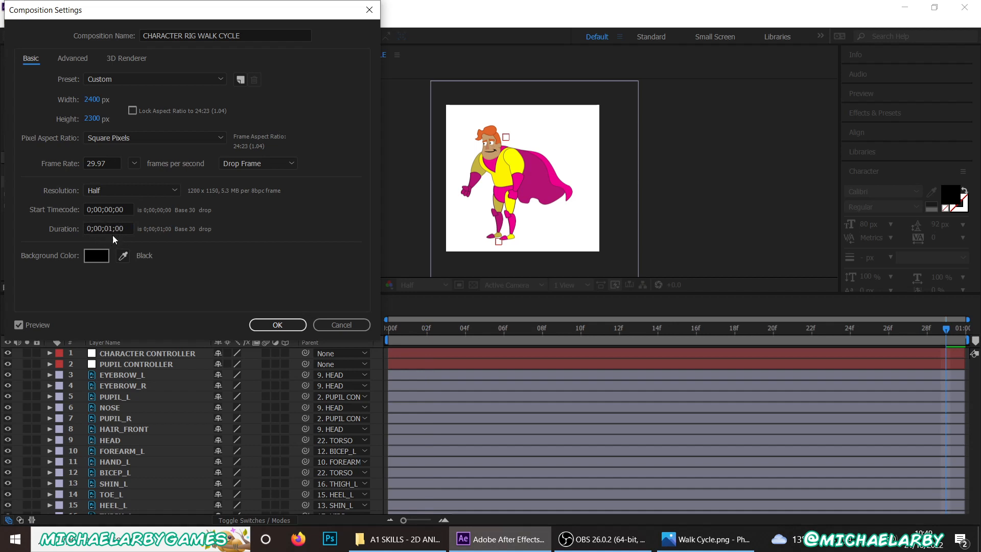
left_click(277, 325)
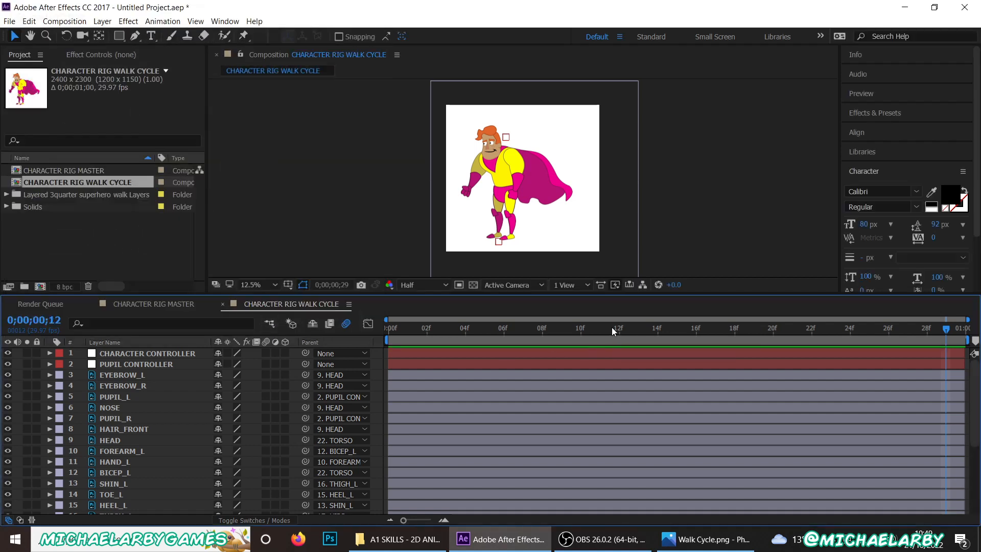
left_click_drag(612, 327, 772, 338)
left_click_drag(855, 339, 407, 328)
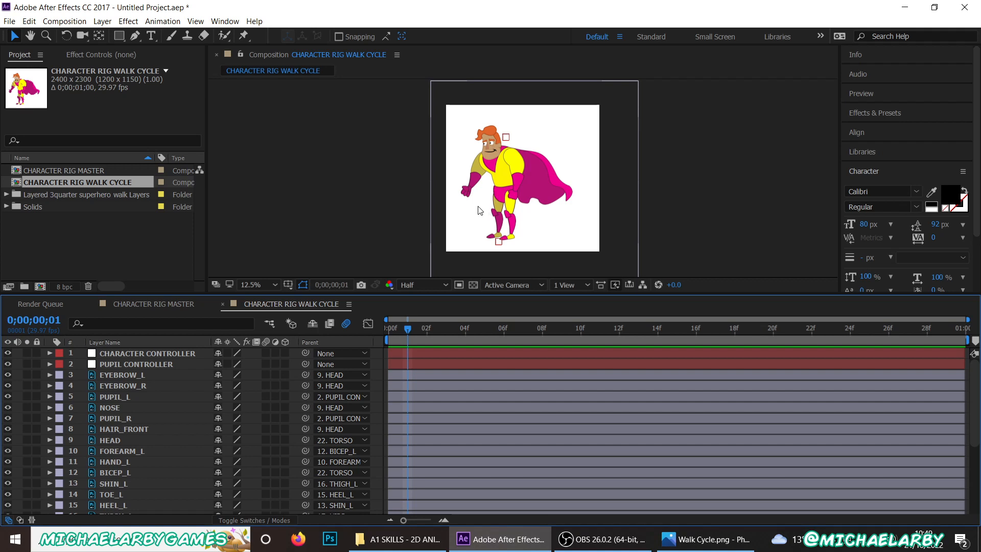
left_click(142, 376)
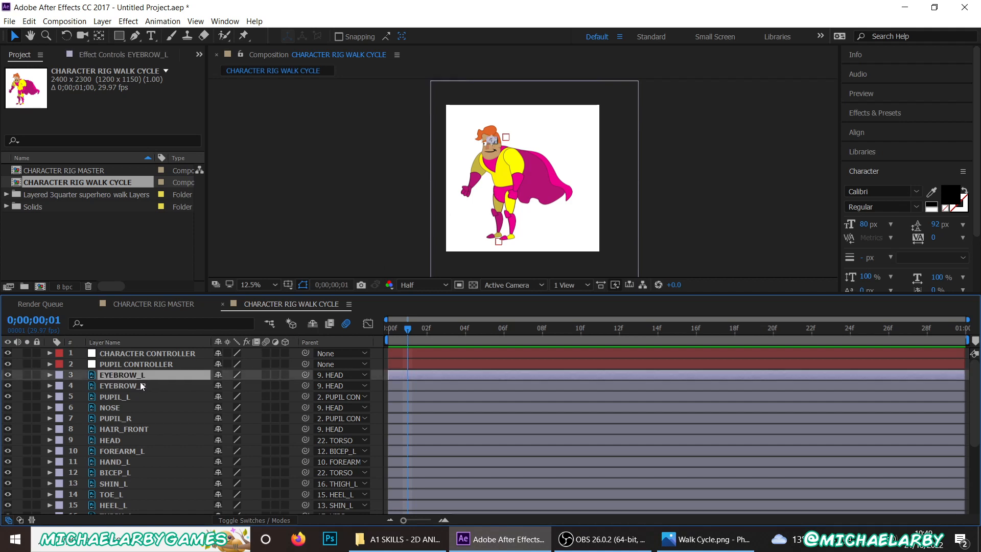
left_click(141, 386)
left_click(131, 397)
left_click(127, 408)
left_click(124, 429)
left_click(124, 441)
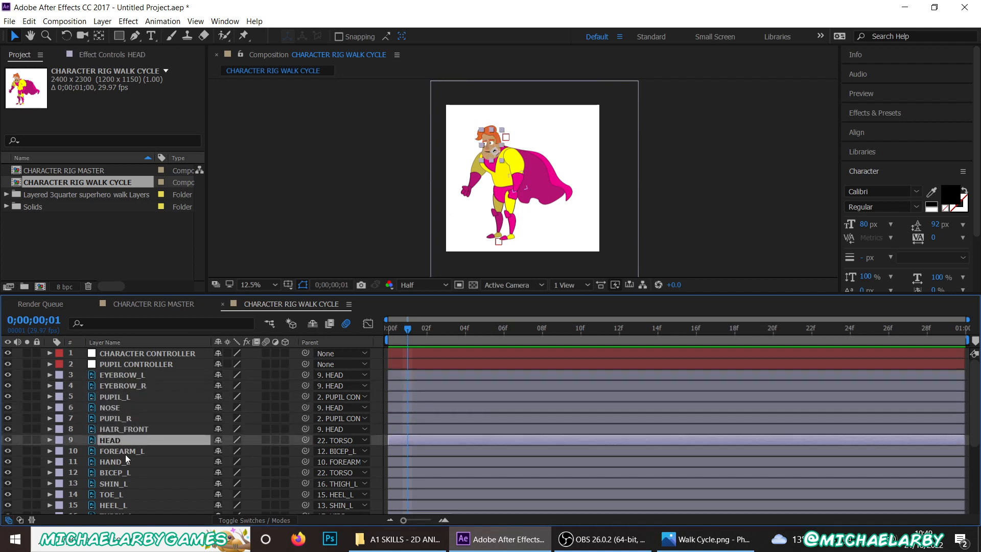
- Select the left arm and leg layers together: FOREARM_L, HAND_L, BICEP_L, SHIN_L, TOE_L, HEEL_L and THIGH_L
left_click(125, 452)
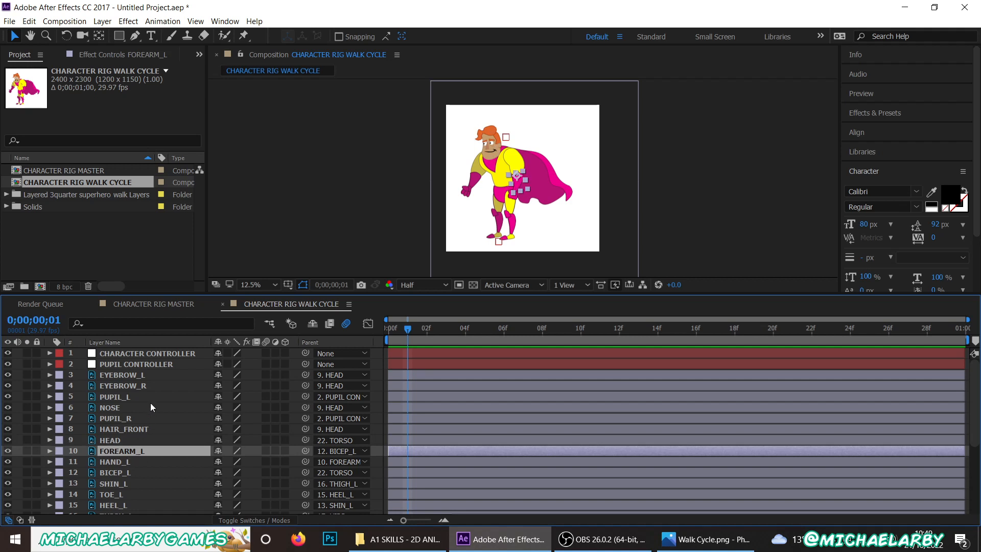
left_click(125, 462, "ctrl")
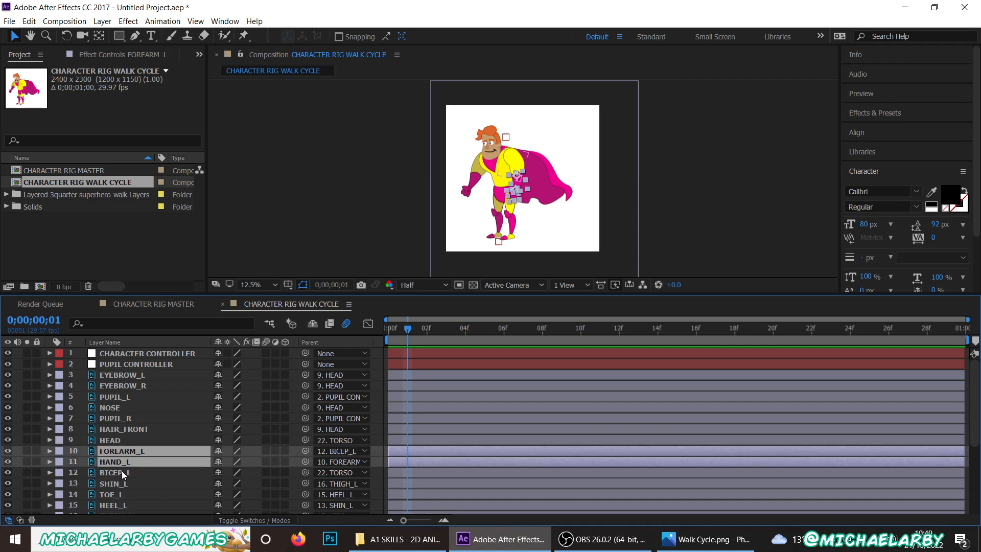
left_click(121, 471, "ctrl")
left_click(122, 483, "ctrl")
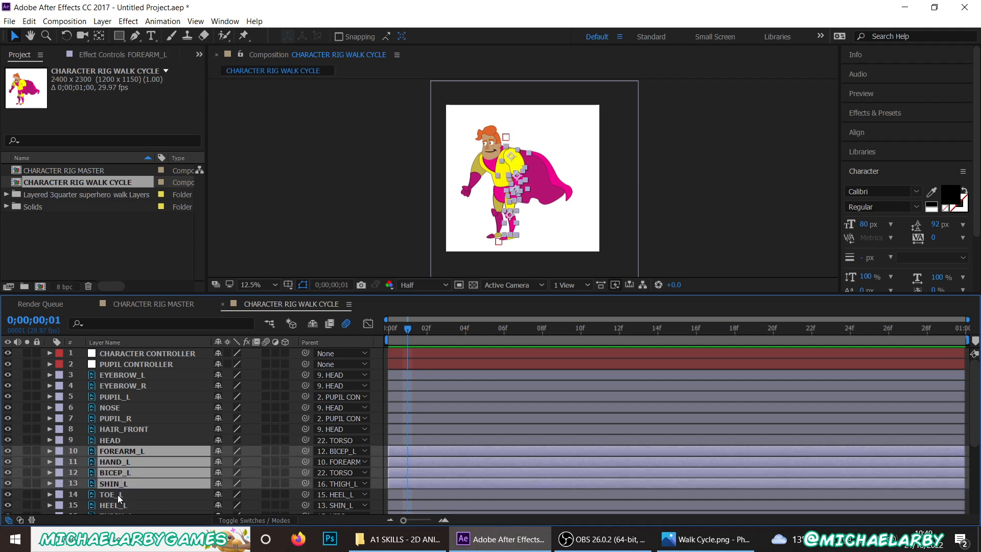
scroll(131, 475, "down", 1)
scroll(131, 475, "down", 2)
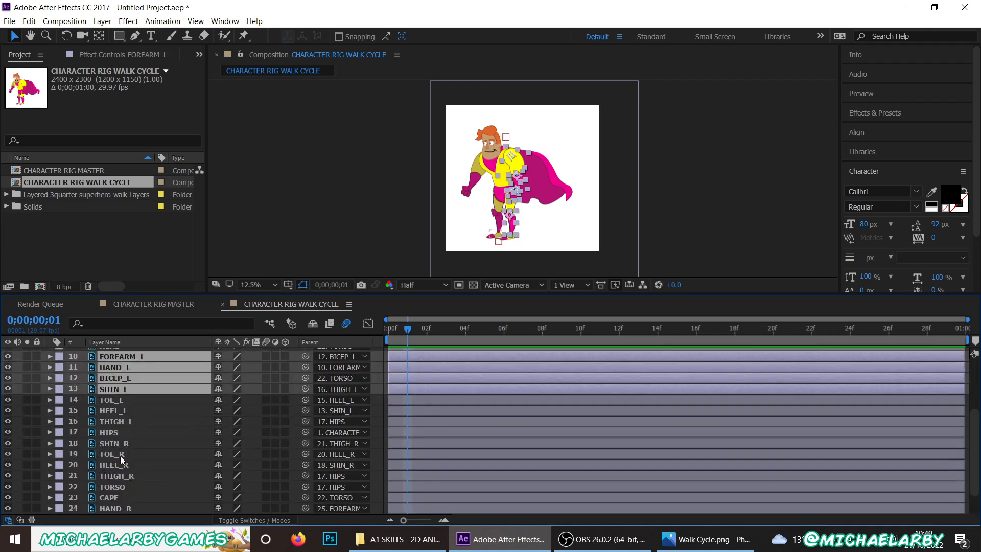
left_click(115, 403, "ctrl")
left_click(114, 411, "ctrl")
left_click(117, 422, "ctrl")
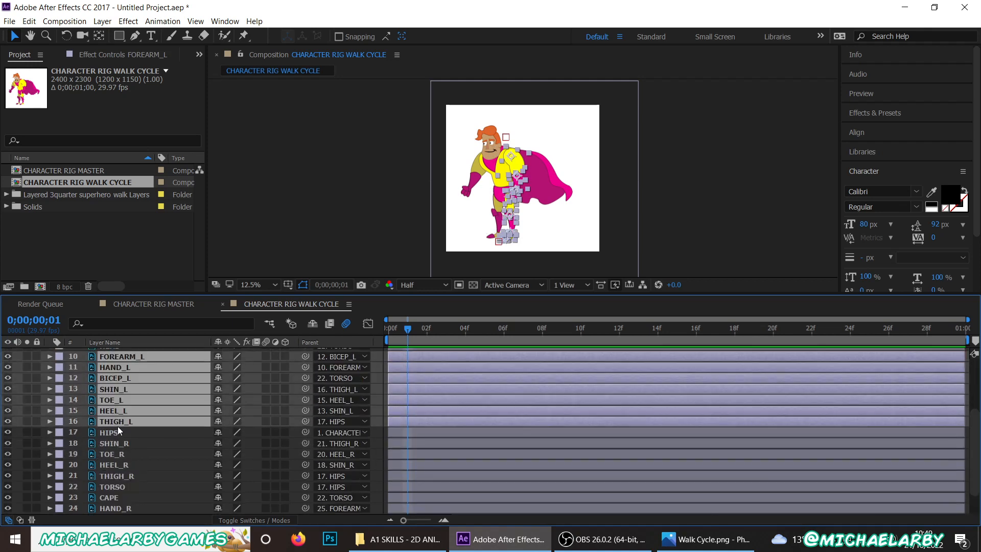
- Add the HIPS, SHIN_R, TOE_R, HEEL_R, THIGH_R and TORSO layers to the selection
left_click(118, 433, "ctrl")
left_click(118, 443, "ctrl")
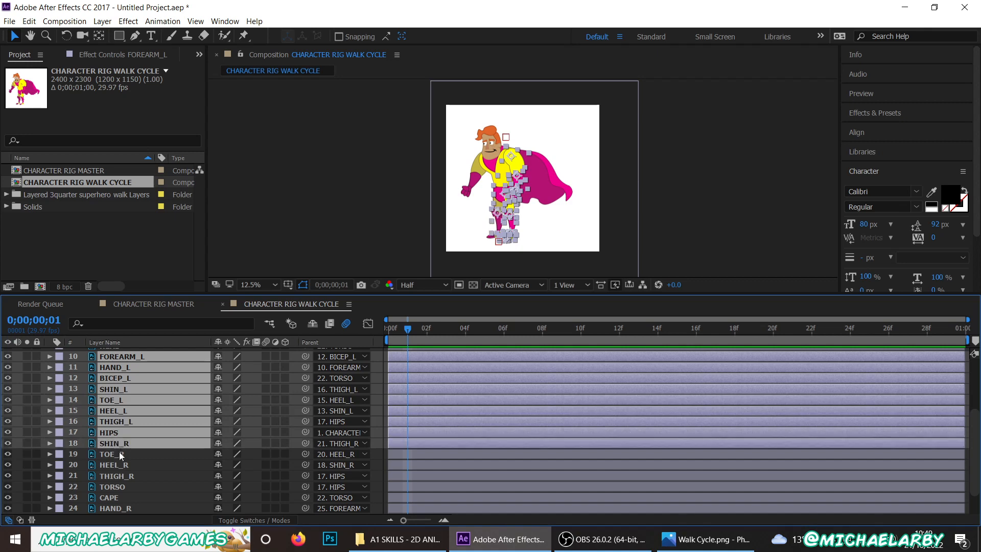
left_click(118, 454, "ctrl")
left_click(117, 465, "ctrl")
left_click(115, 475, "ctrl")
left_click(118, 486, "ctrl")
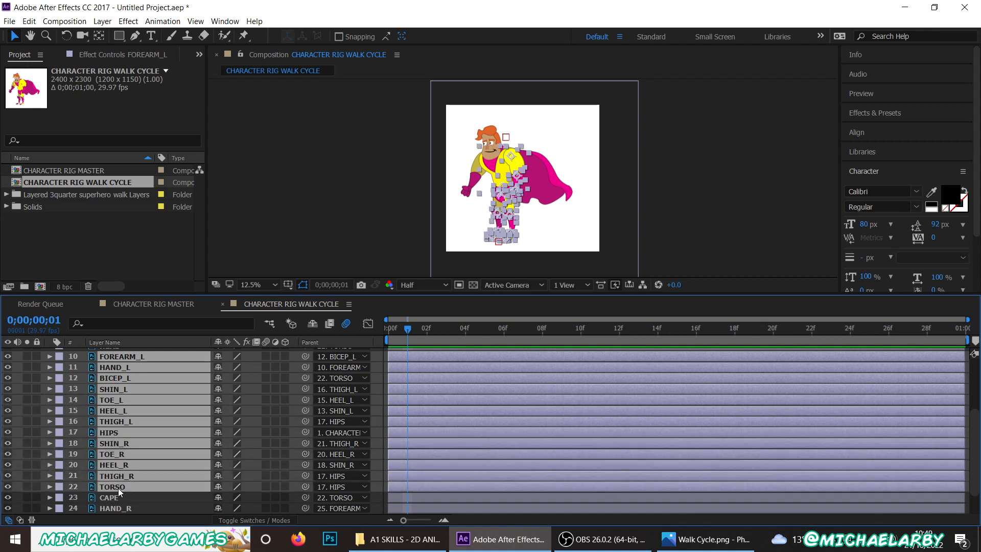
- Add HAND_R, FOREARM_R, BICEP_R and HEAD to the layer selection, leaving out CAPE
scroll(123, 486, "down", 1)
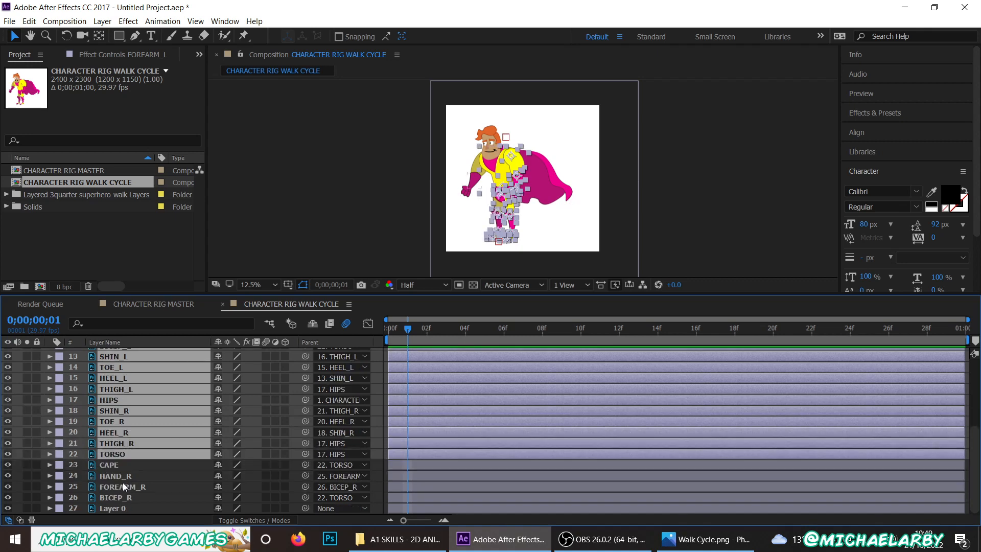
left_click(125, 477, "ctrl")
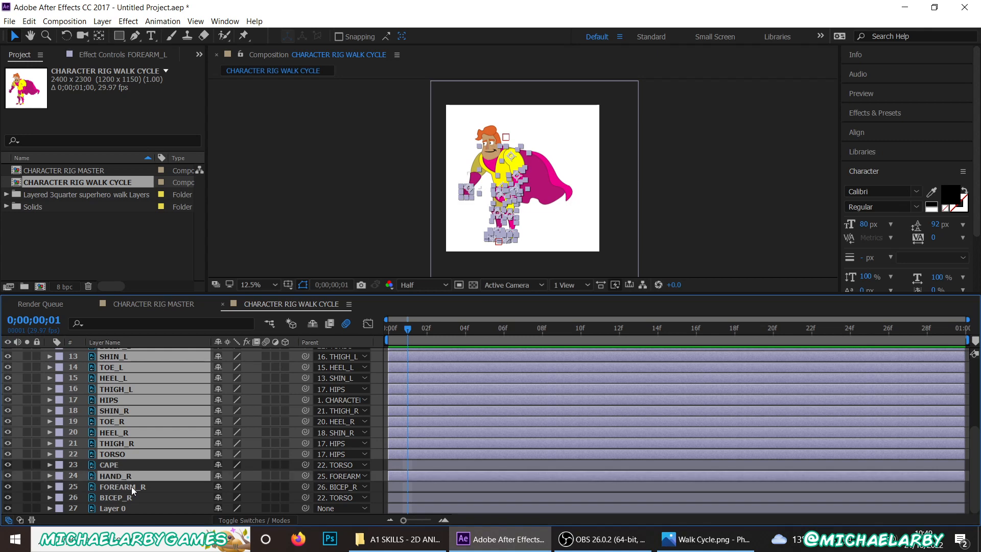
left_click(129, 487, "ctrl")
left_click(121, 498, "ctrl")
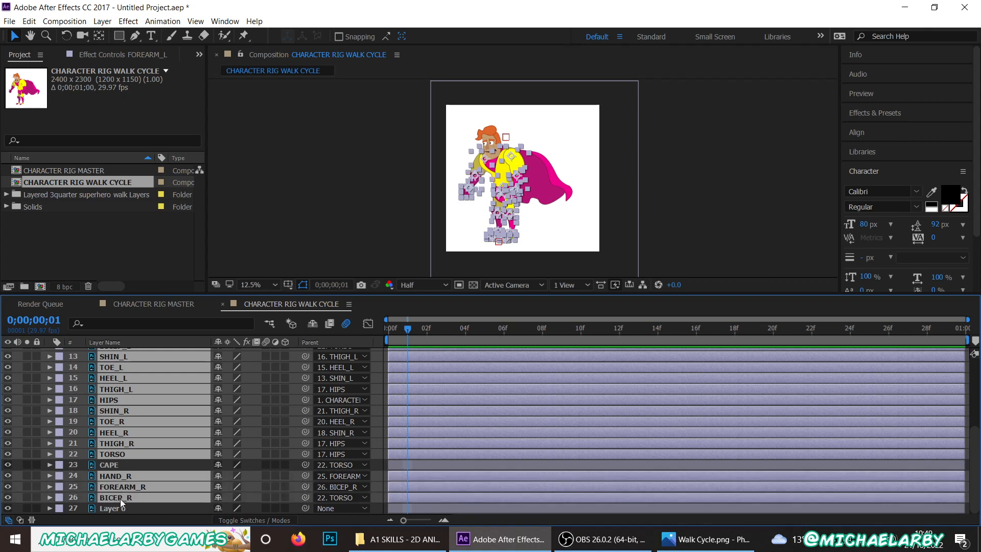
scroll(131, 468, "up", 5)
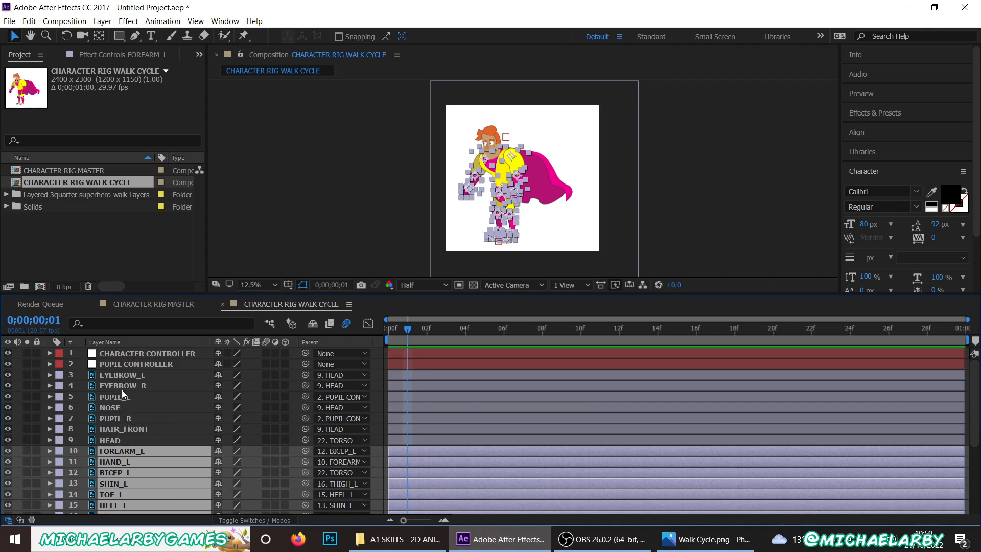
left_click(119, 440, "ctrl")
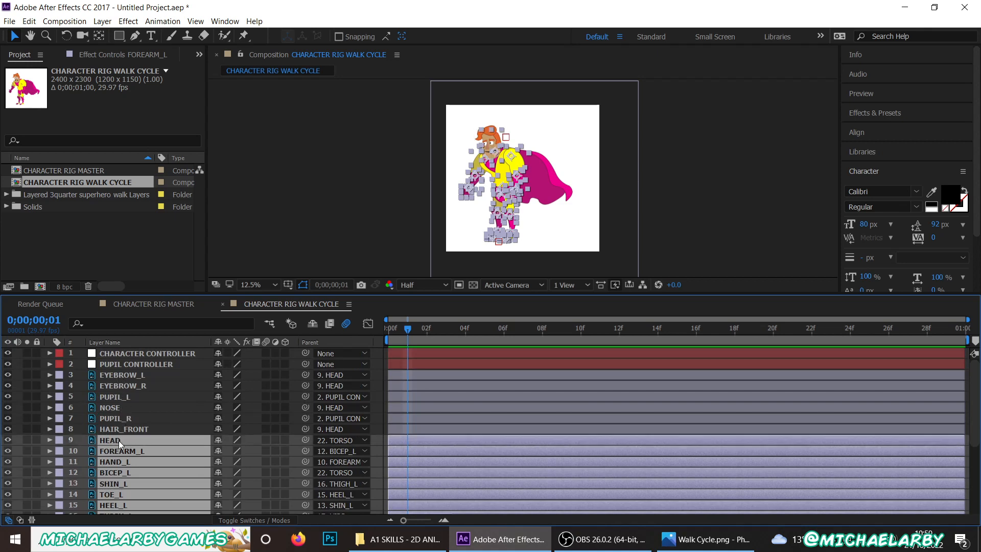
- Reveal the Rotation property of all selected body-part layers and move the current time to 0;00;00;00
scroll(148, 424, "down", 4)
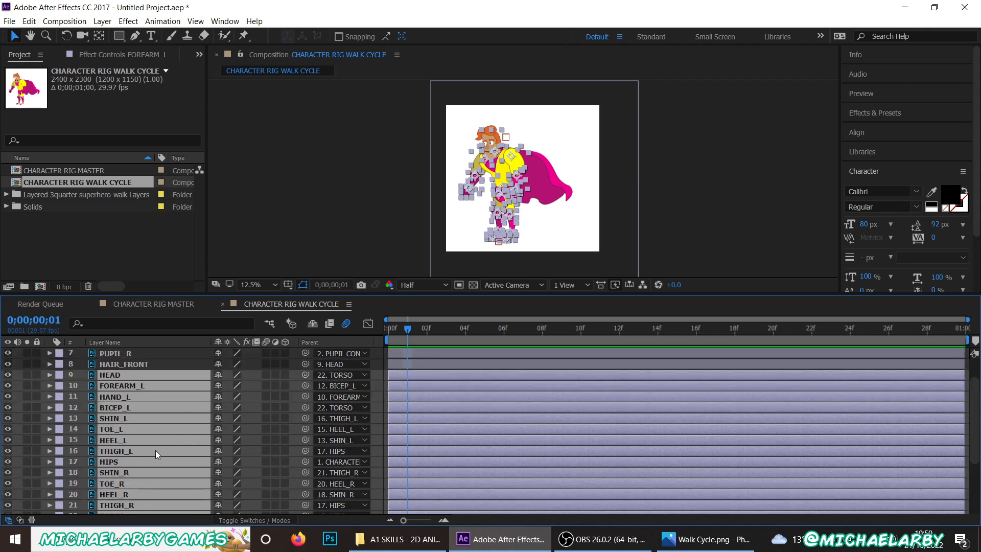
scroll(155, 449, "down", 2)
scroll(157, 439, "up", 5)
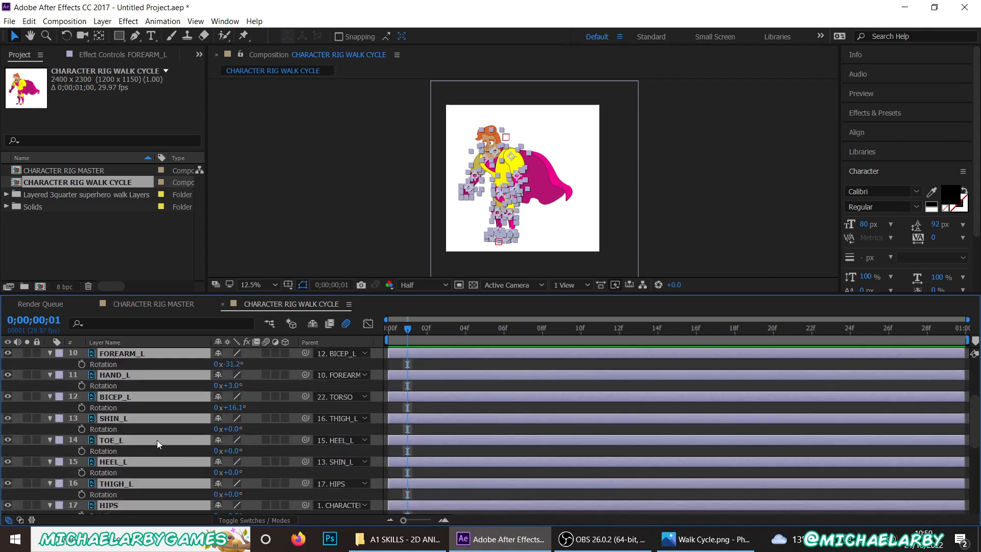
scroll(146, 430, "up", 5)
scroll(118, 440, "down", 3)
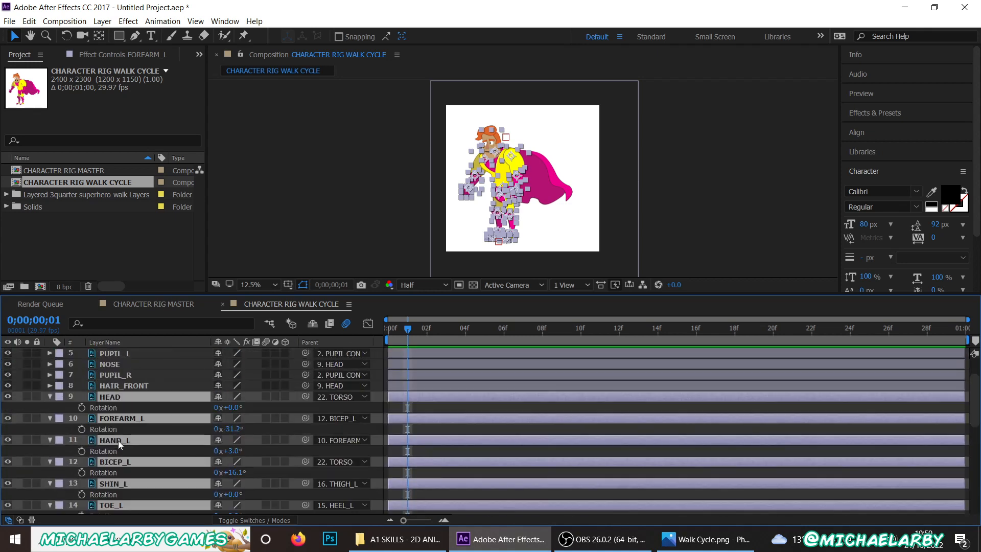
scroll(116, 434, "up", 3)
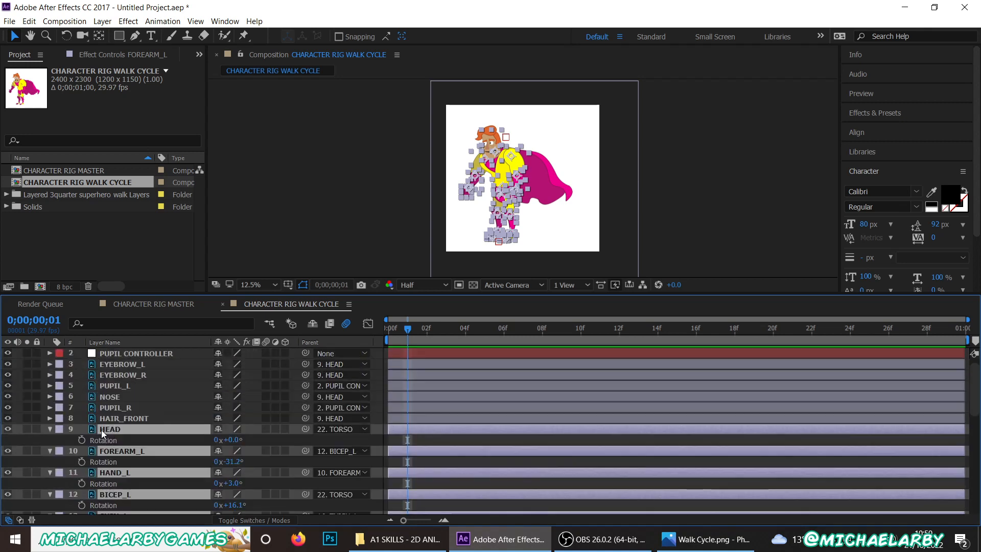
scroll(106, 446, "down", 7)
scroll(107, 446, "up", 8)
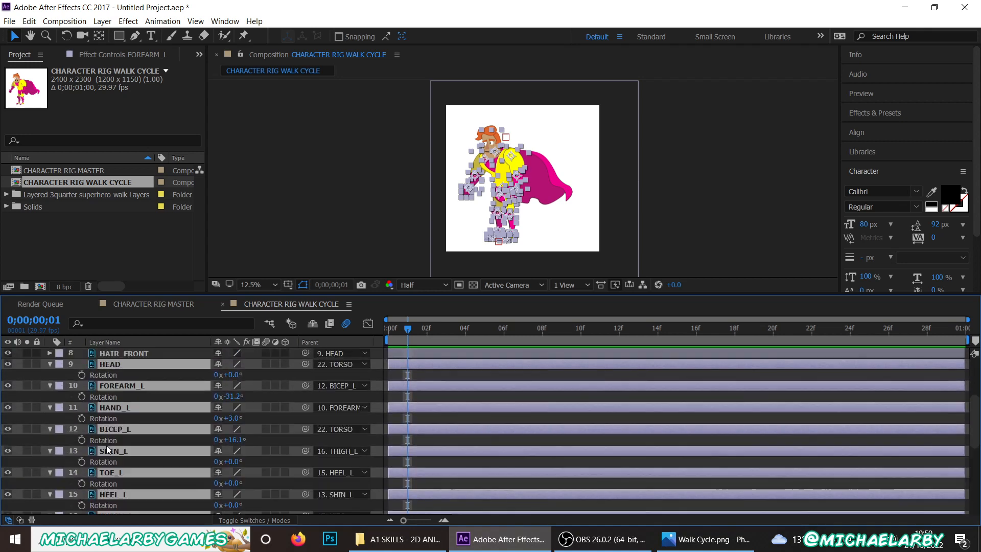
left_click(393, 329)
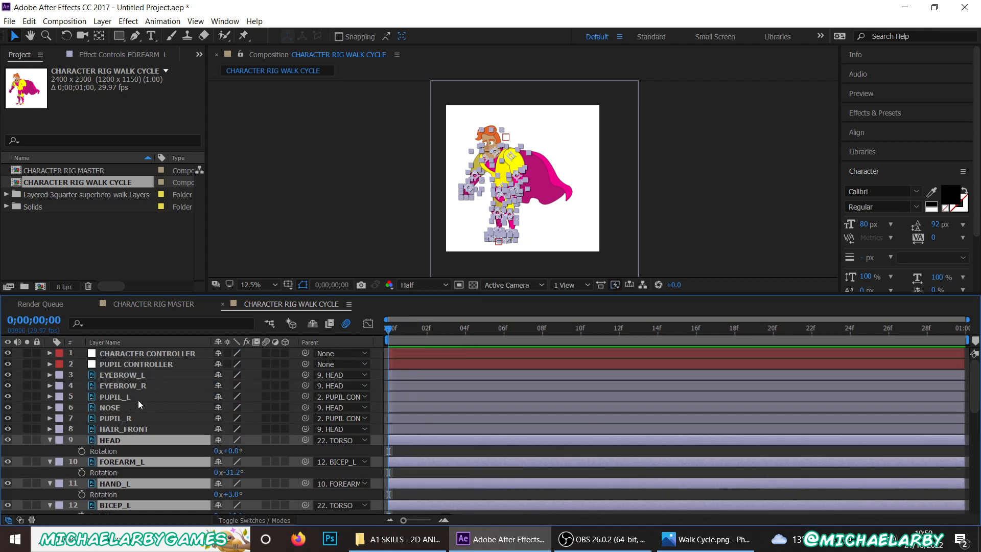
- Turn on Rotation keyframing for all the selected body-part layers at 0;00;00;00
left_click(82, 451)
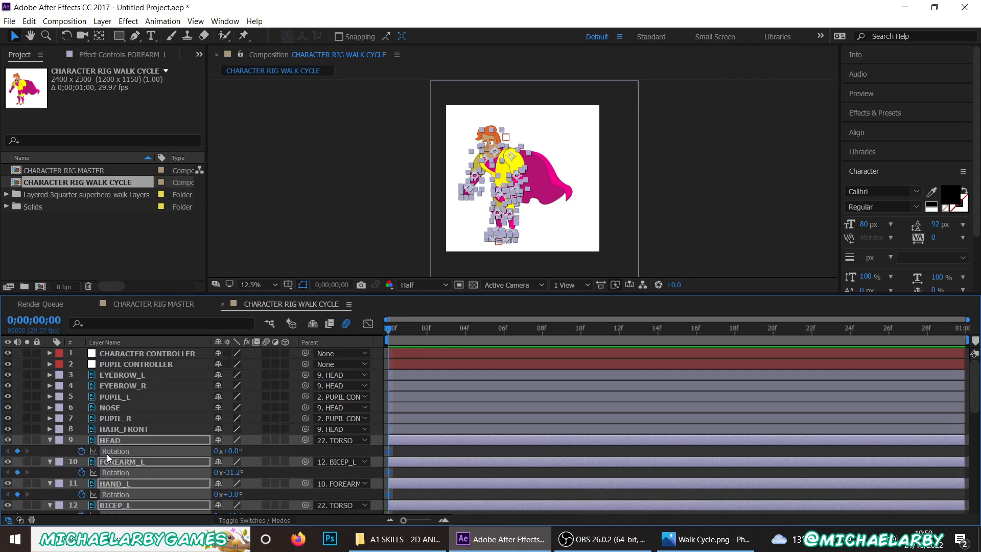
scroll(182, 451, "down", 6)
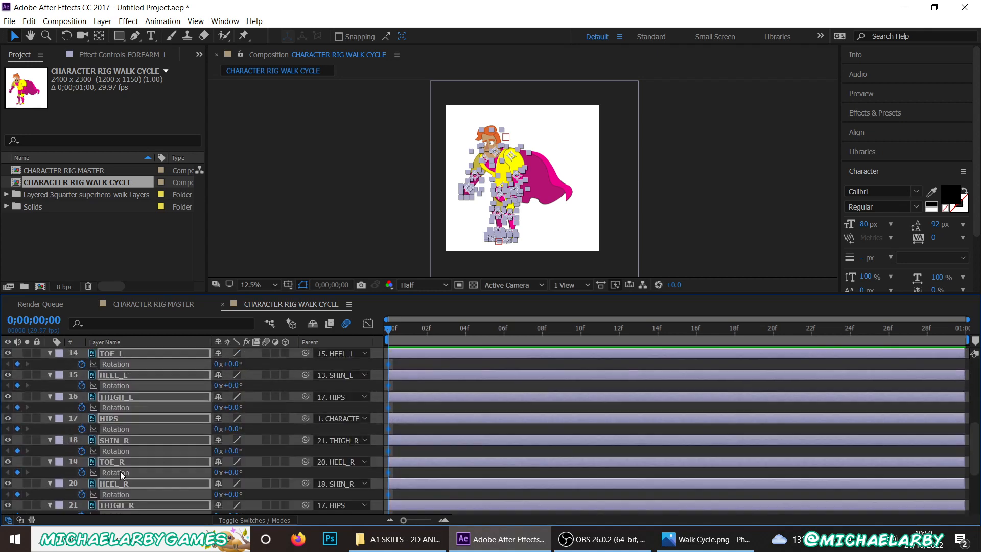
left_click_drag(388, 329, 427, 327)
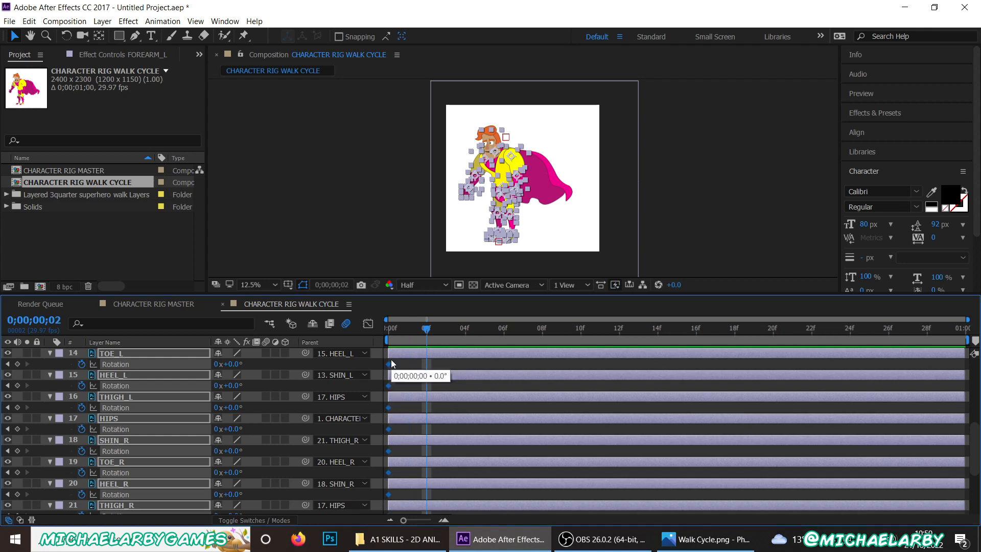
left_click_drag(412, 329, 384, 330)
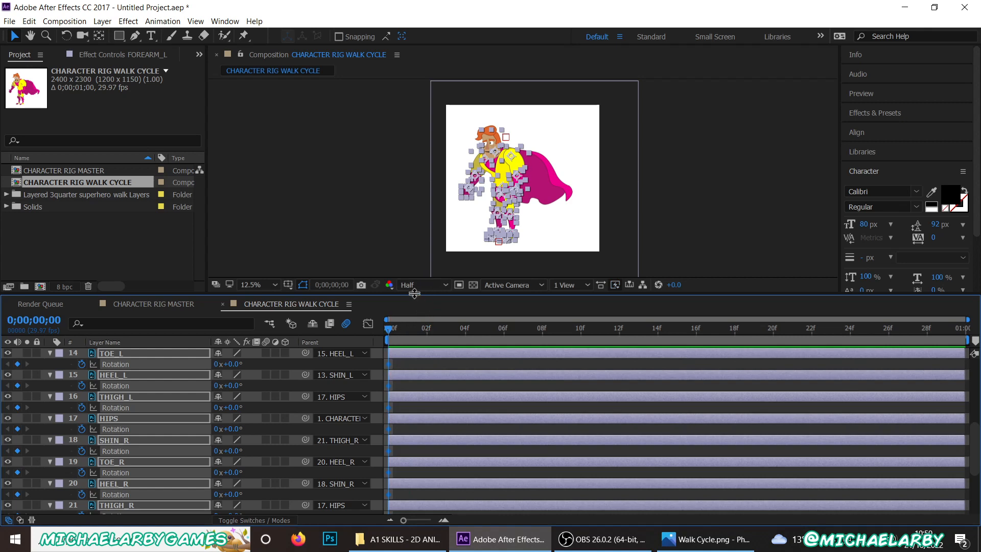
- Enlarge the character preview and use the Rotation tool to swing BICEP_L backward to about -21.4° and THIGH_L forward
left_click_drag(413, 294, 407, 410)
scroll(464, 227, "up", 1)
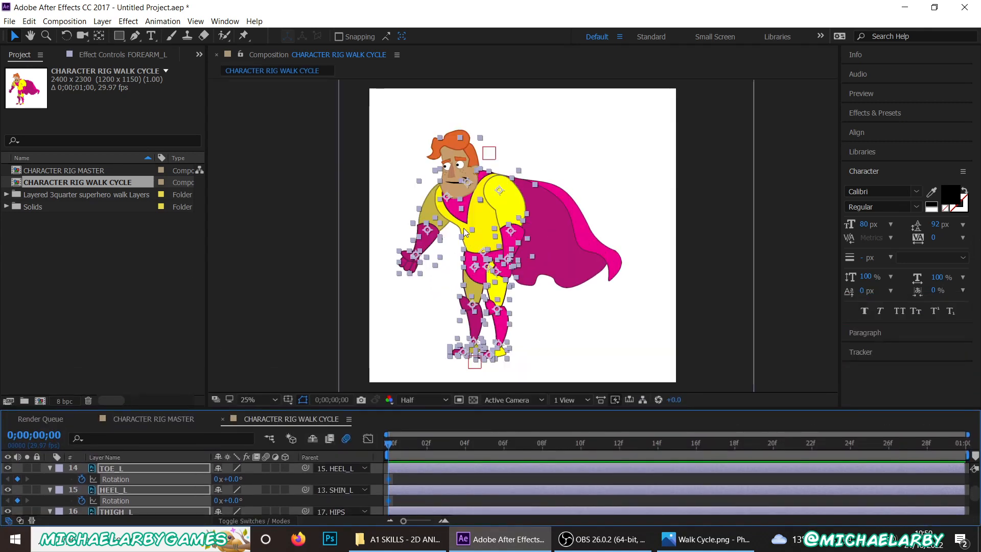
left_click(67, 36)
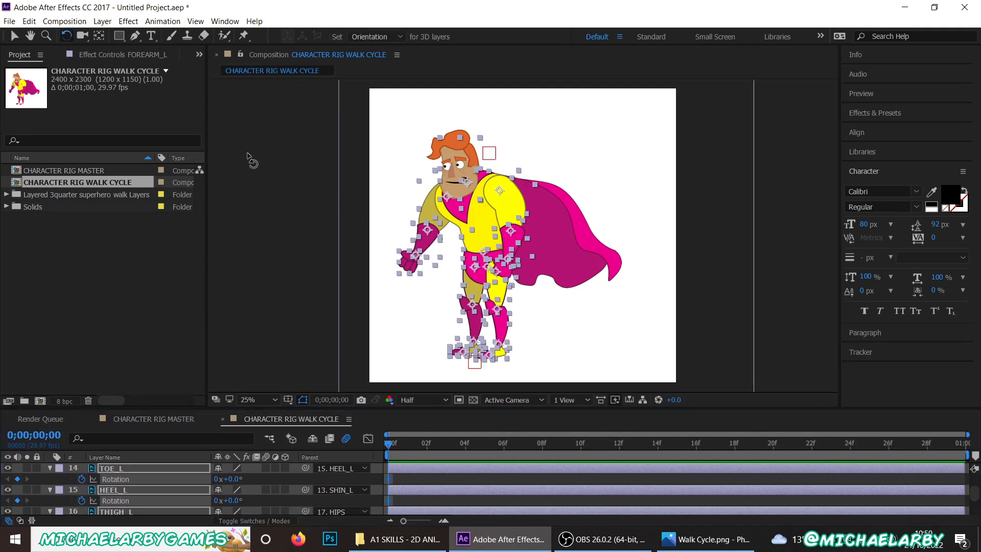
left_click(286, 170)
left_click(509, 206)
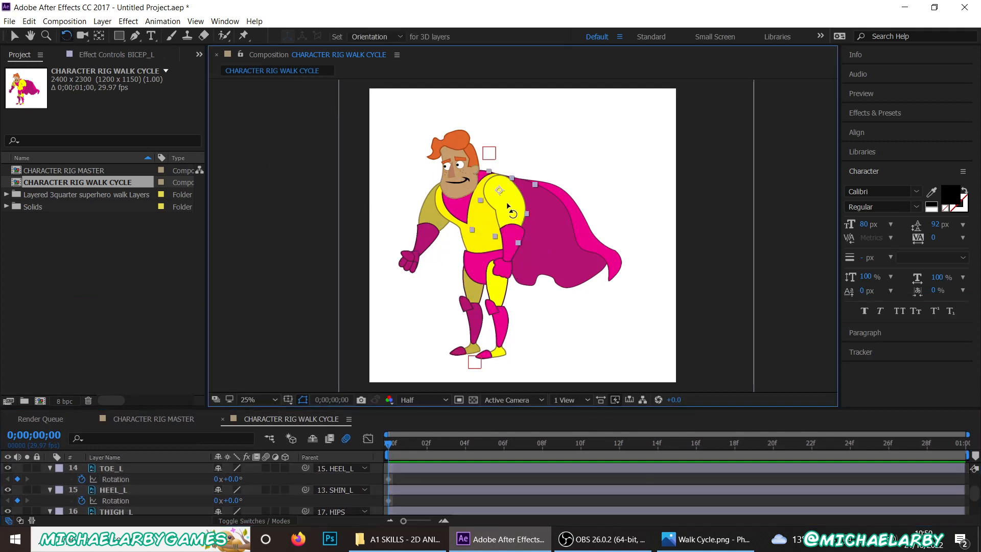
left_click_drag(508, 207, 521, 205)
left_click_drag(498, 292, 474, 292)
- Select the THIGH_R layer and swing it backward behind the body to a rotation of about -55.3°
left_click(468, 289)
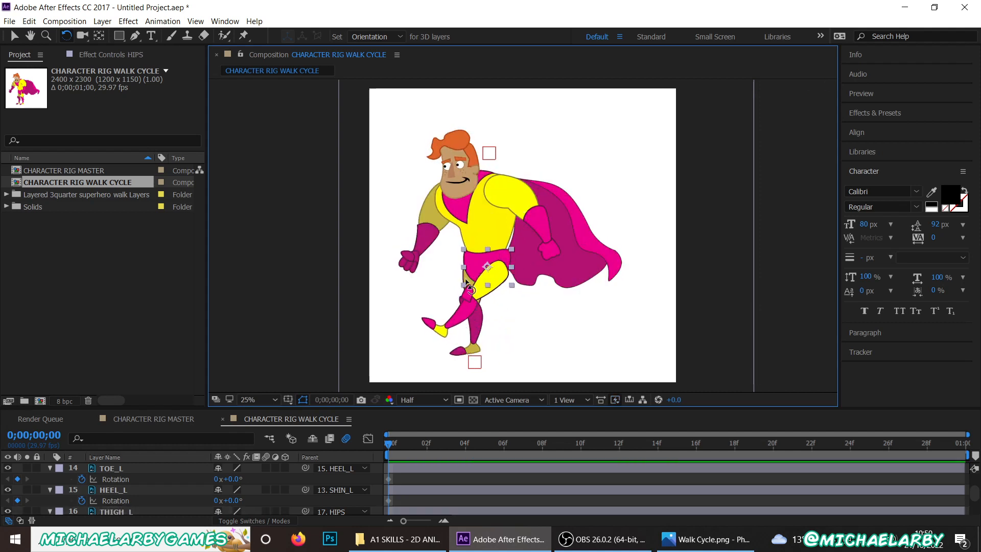
scroll(466, 285, "up", 2)
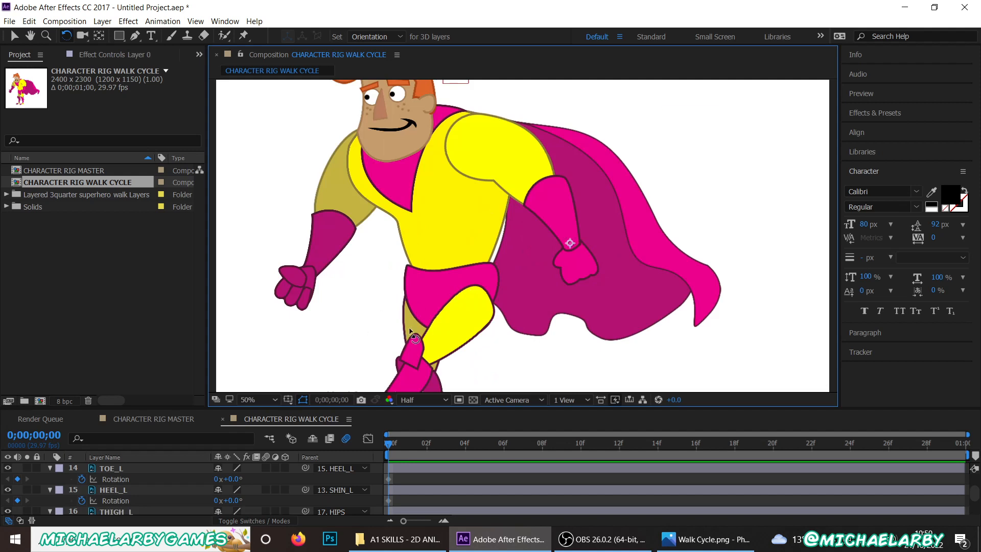
scroll(420, 285, "down", 4)
scroll(417, 284, "up", 4)
scroll(394, 299, "down", 4)
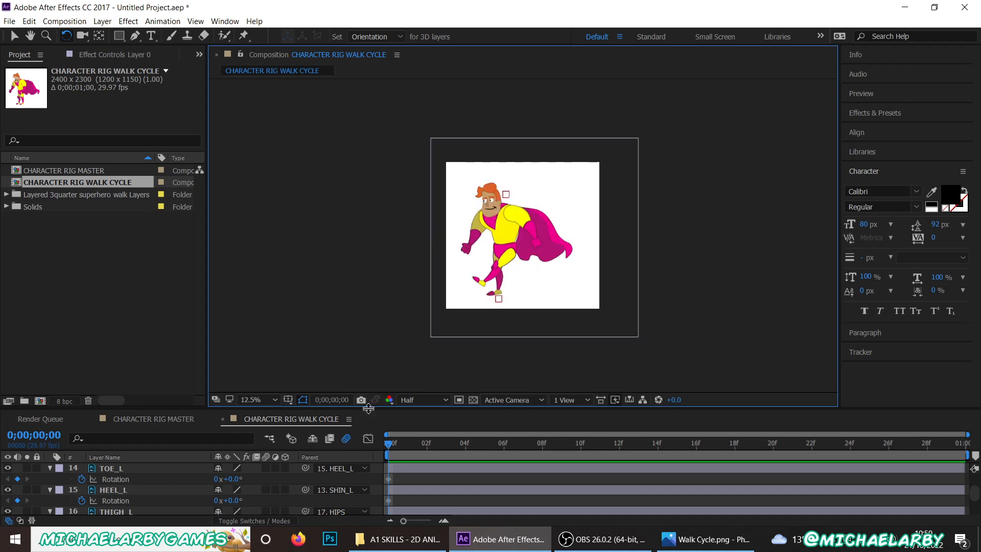
scroll(188, 429, "down", 3)
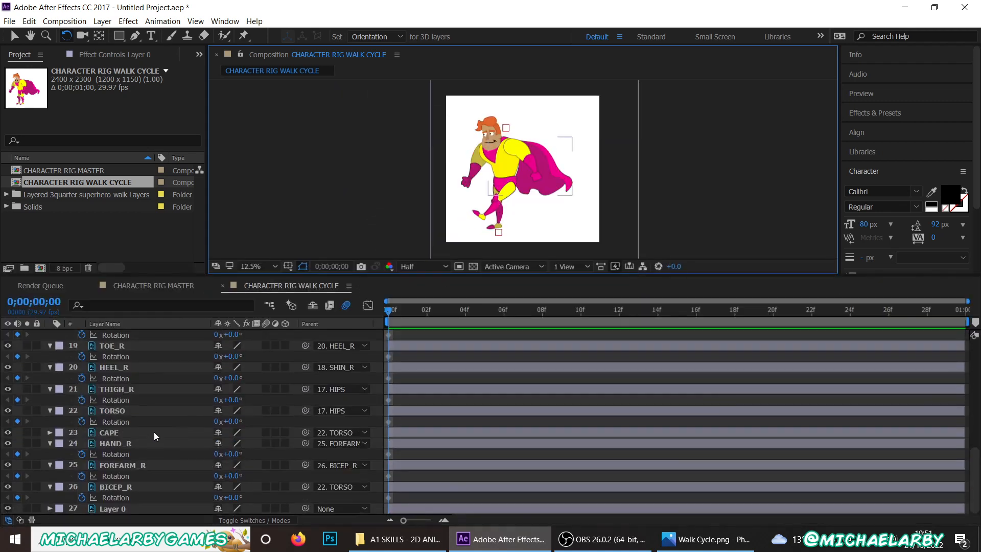
left_click(120, 389)
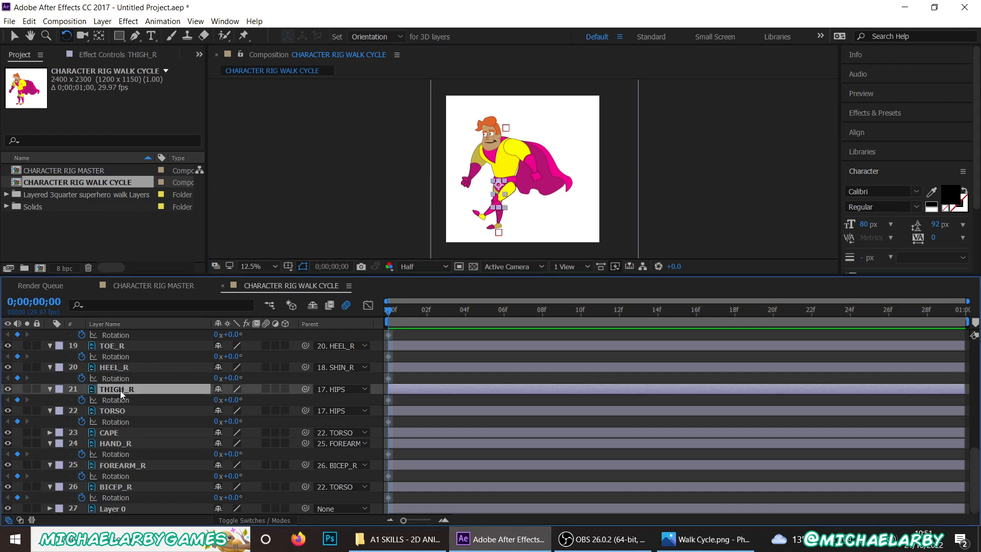
scroll(460, 98, "up", 6)
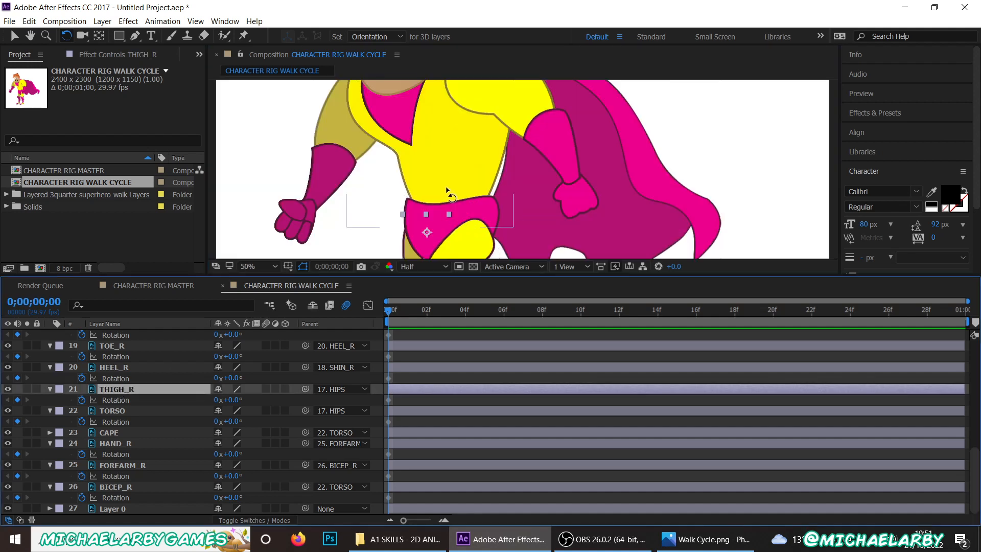
scroll(459, 98, "down", 2)
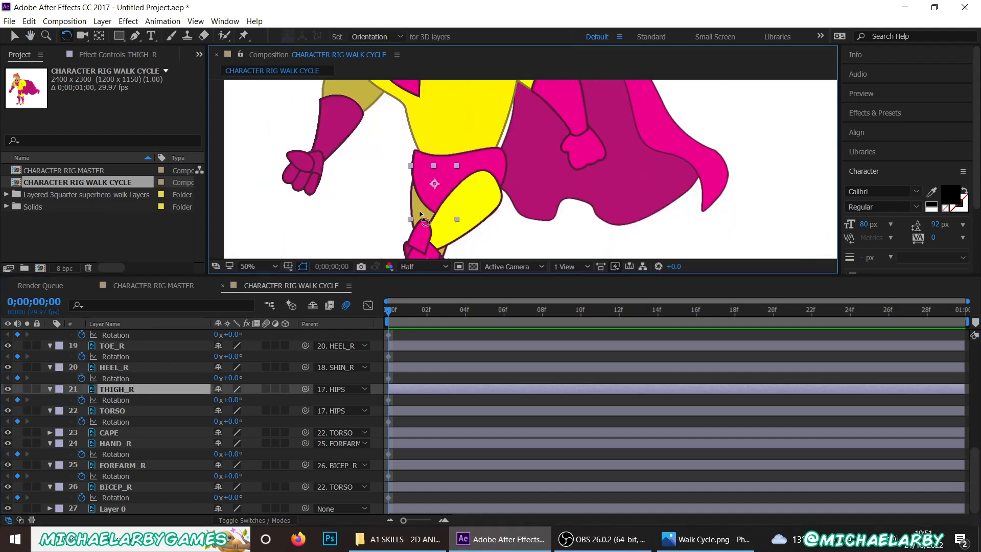
left_click_drag(421, 217, 455, 215)
scroll(521, 173, "down", 1)
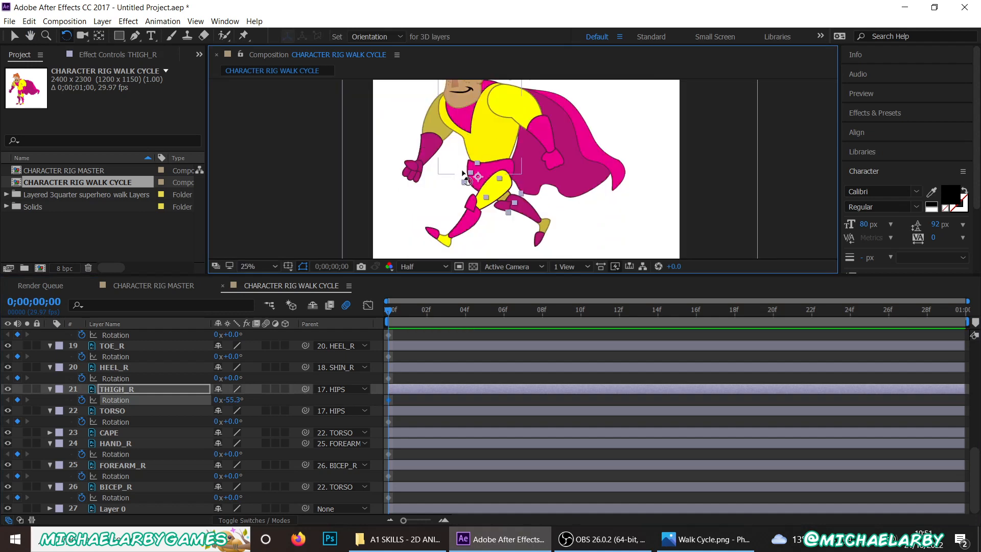
- Bend the right lower leg back, rotating SHIN_R to about -29.5°, HEEL_R to about -43.6° and TOE_R to about 8°
left_click_drag(537, 225, 607, 257)
scroll(549, 210, "up", 1)
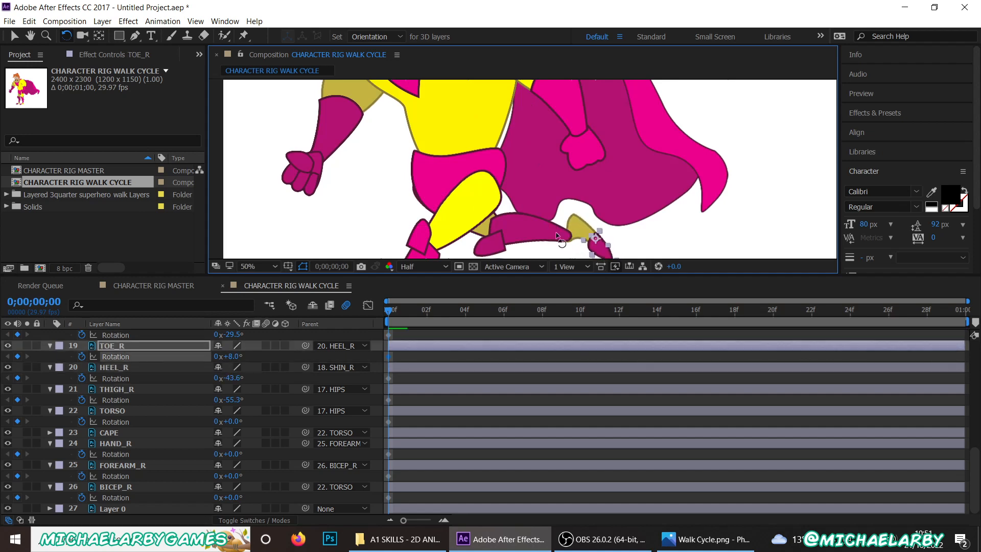
left_click_drag(476, 155, 471, 137)
- Raise the front leg further, rotating THIGH_L to about 54.3°, HEEL_L to about 29.2° and TOE_L to about 17.1°
scroll(471, 137, "down", 2)
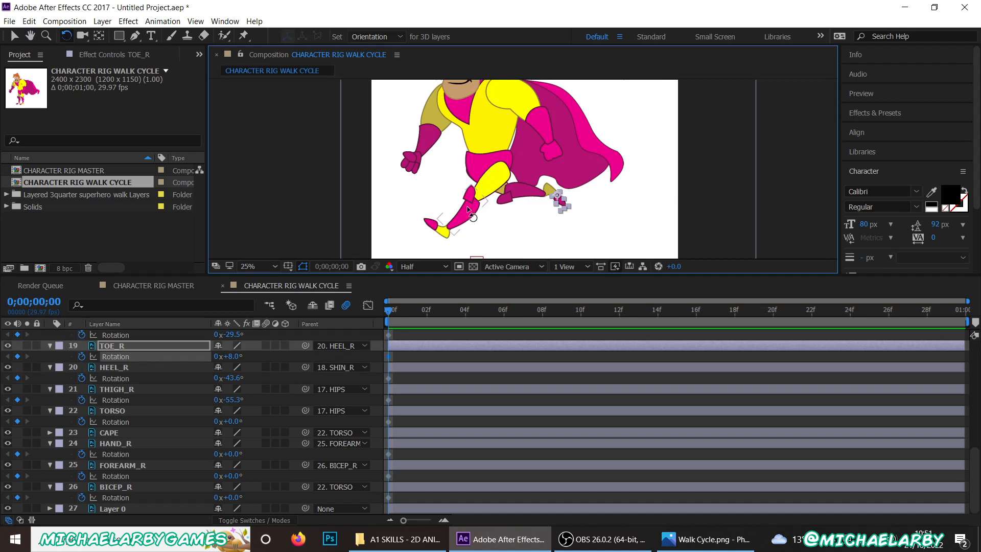
left_click_drag(475, 192, 478, 193)
left_click_drag(434, 224, 437, 199)
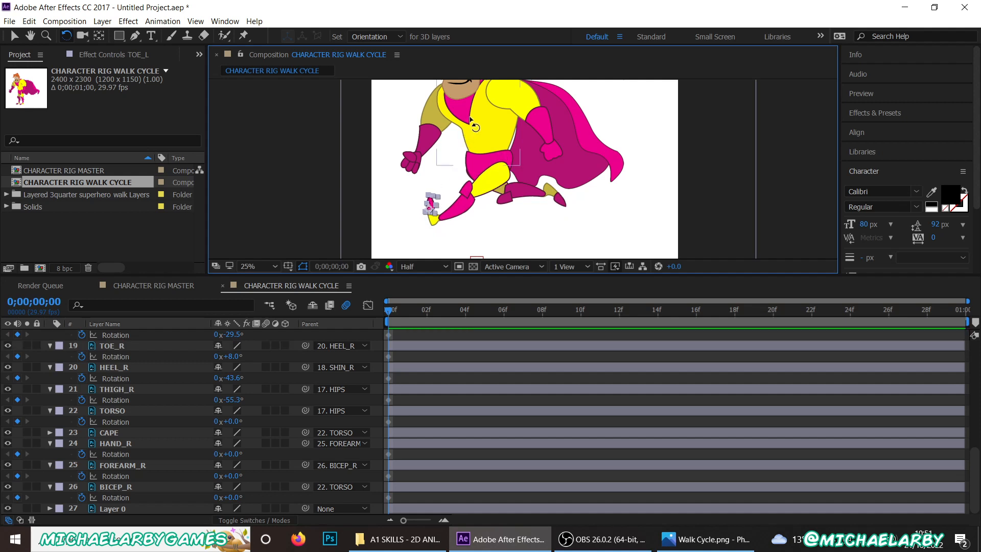
- Swing the right arm forward, rotating BICEP_R to about 30.5°, FOREARM_R to about 56.9° and HAND_R to about 23.6°
key("space")
left_click_drag(476, 124, 391, 139)
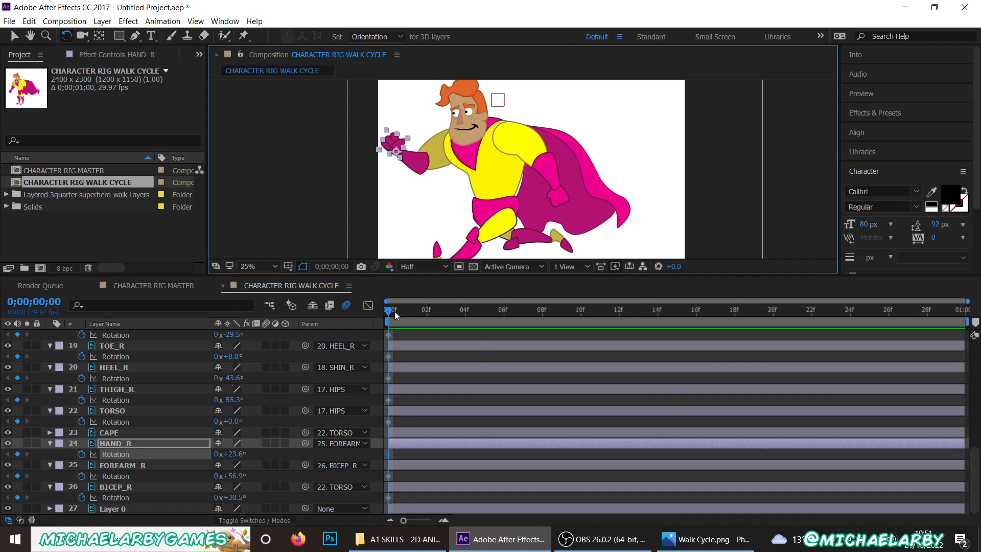
- At 0;00;00;29, add Rotation keyframes holding the opening pose for SHIN_R, TOE_R, HEEL_R and THIGH_R
left_click_drag(388, 311, 974, 321)
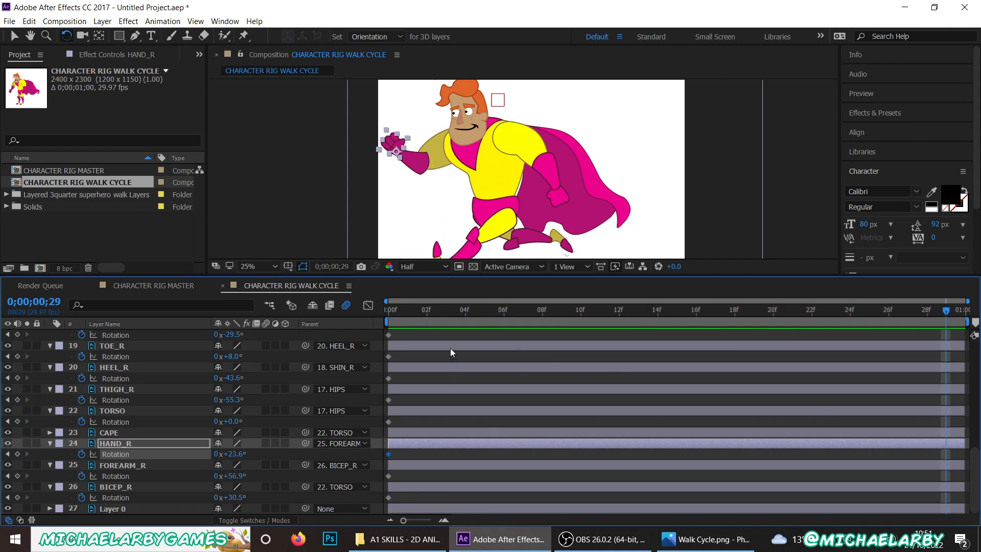
left_click(388, 310)
key("space")
left_click(17, 334)
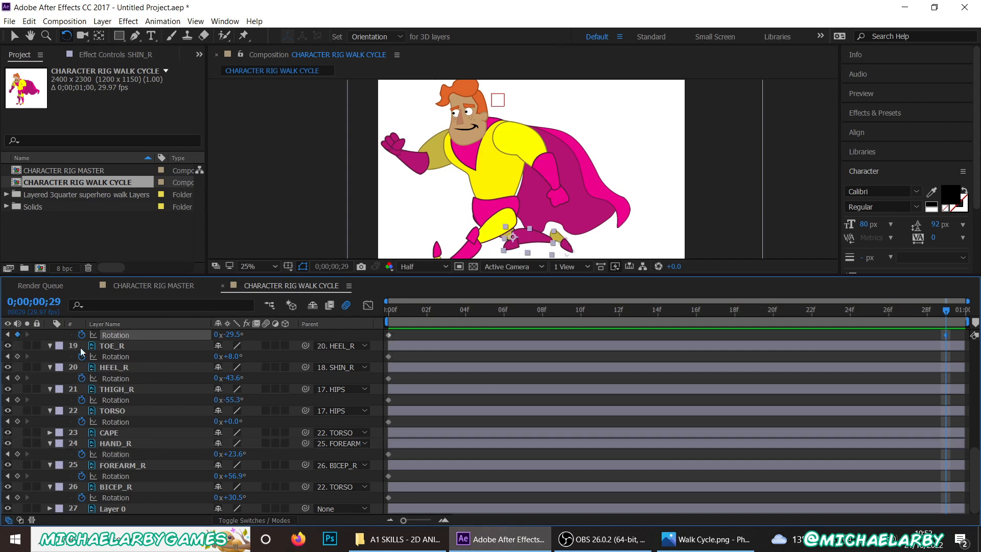
left_click(18, 356)
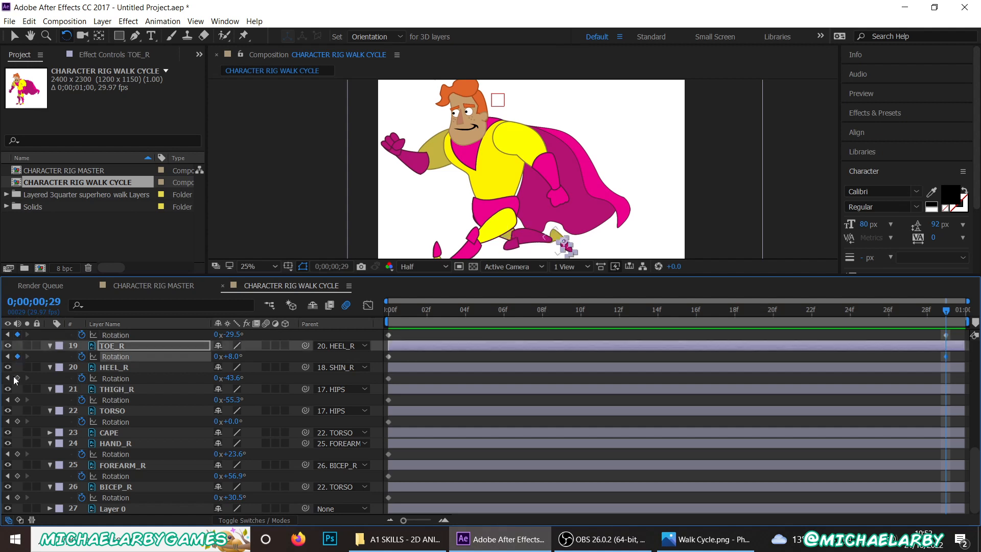
left_click(17, 378)
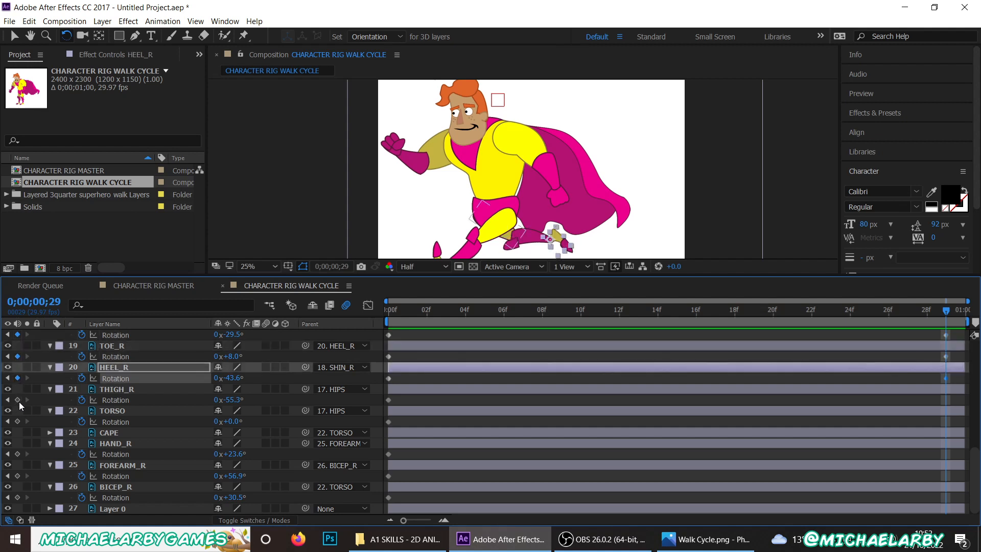
left_click(18, 400)
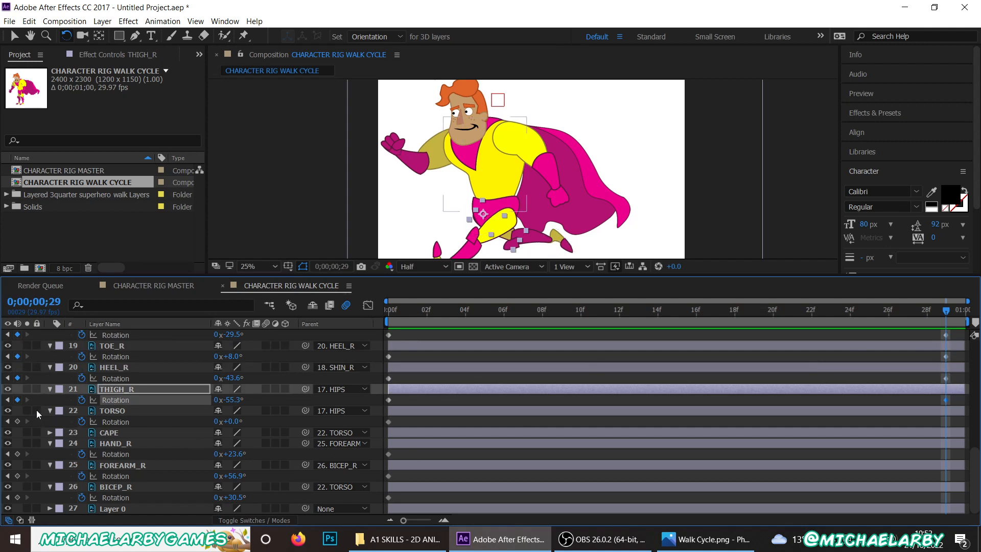
- Add Rotation keyframes at 0;00;00;29 for TORSO, HAND_R, FOREARM_R and BICEP_R
left_click(17, 422)
left_click(17, 454)
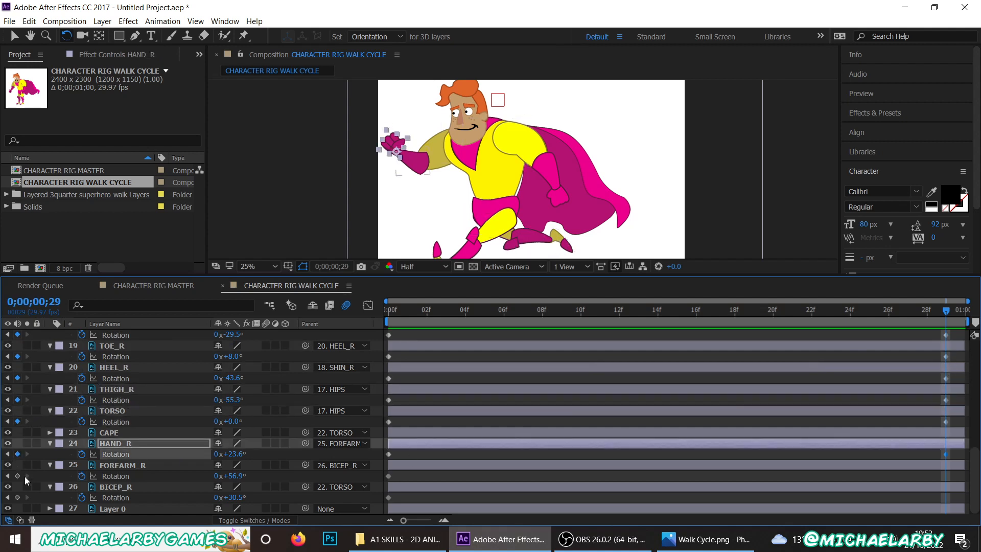
left_click(17, 475)
left_click(17, 497)
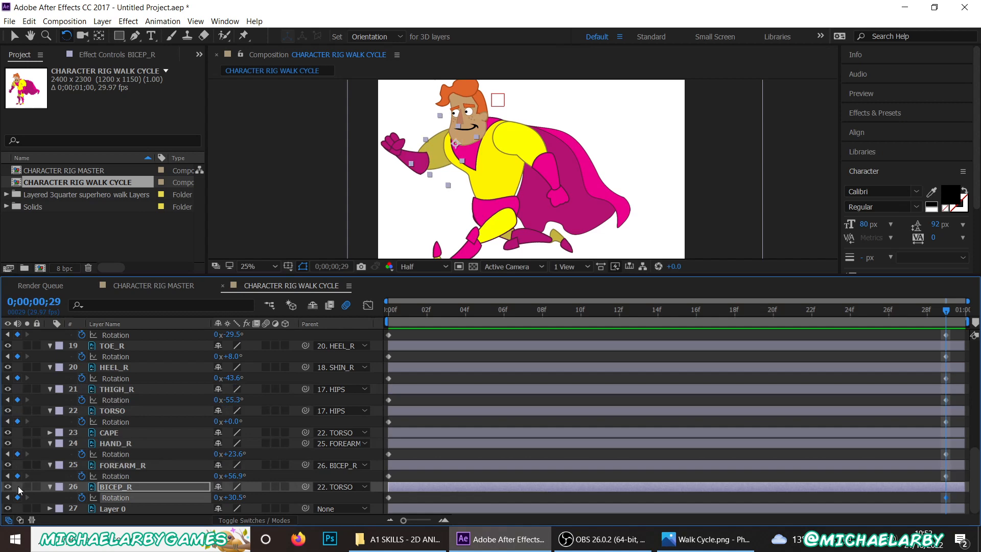
- Add Rotation keyframes at 0;00;00;29 for HIPS, THIGH_L, HEEL_L, TOE_L and SHIN_L
scroll(20, 386, "up", 5)
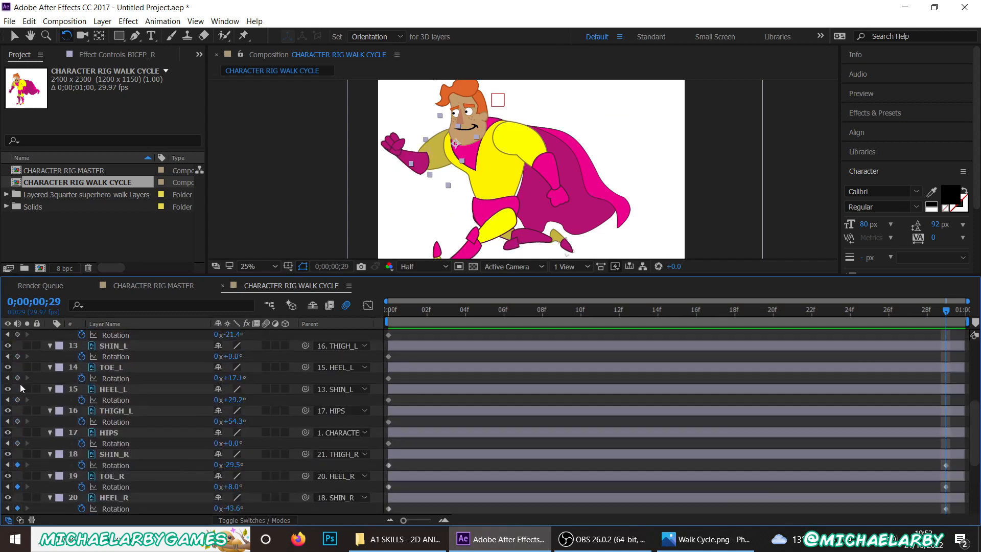
left_click(17, 443)
left_click(18, 421)
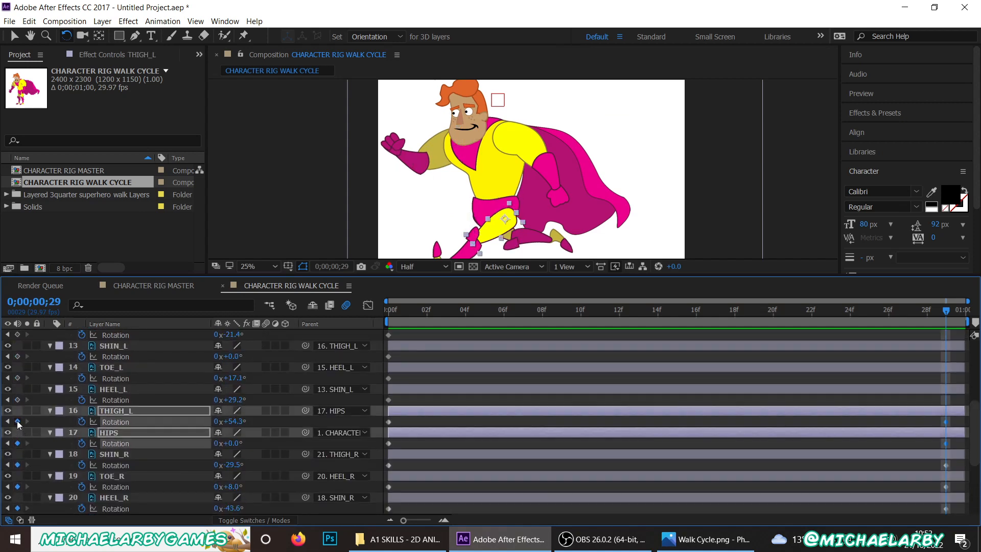
left_click(18, 399)
left_click(17, 378)
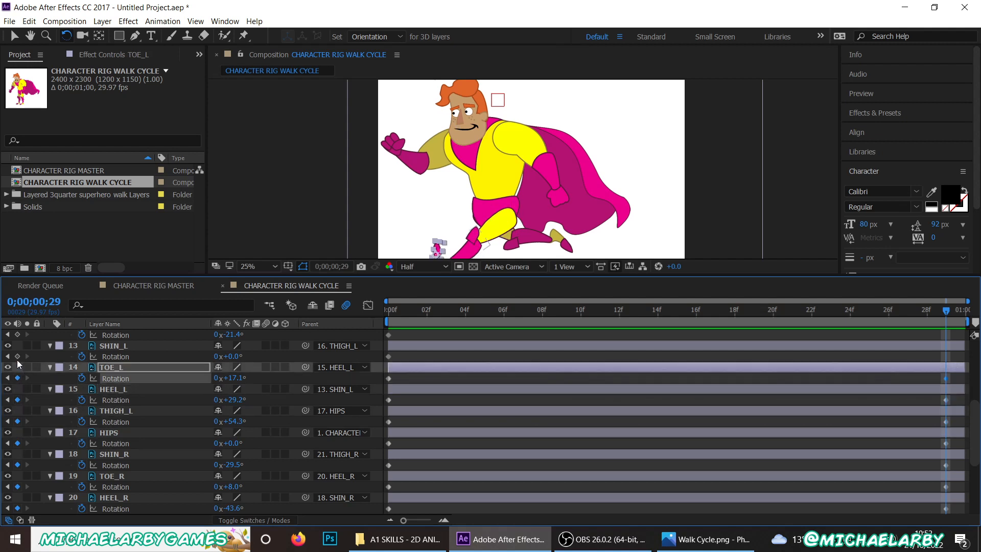
left_click(18, 356)
left_click_drag(843, 314, 580, 310)
left_click_drag(680, 311, 943, 300)
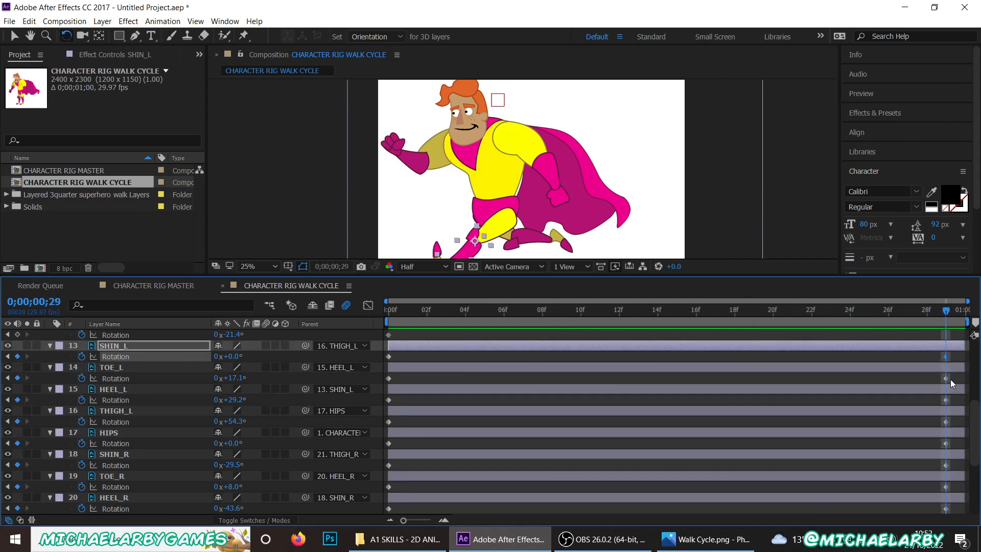
- Add Rotation keyframes at 0;00;00;29 for BICEP_L, HAND_L, FOREARM_L and HEAD, and check that every body-part layer has its end keyframe
scroll(77, 387, "up", 3)
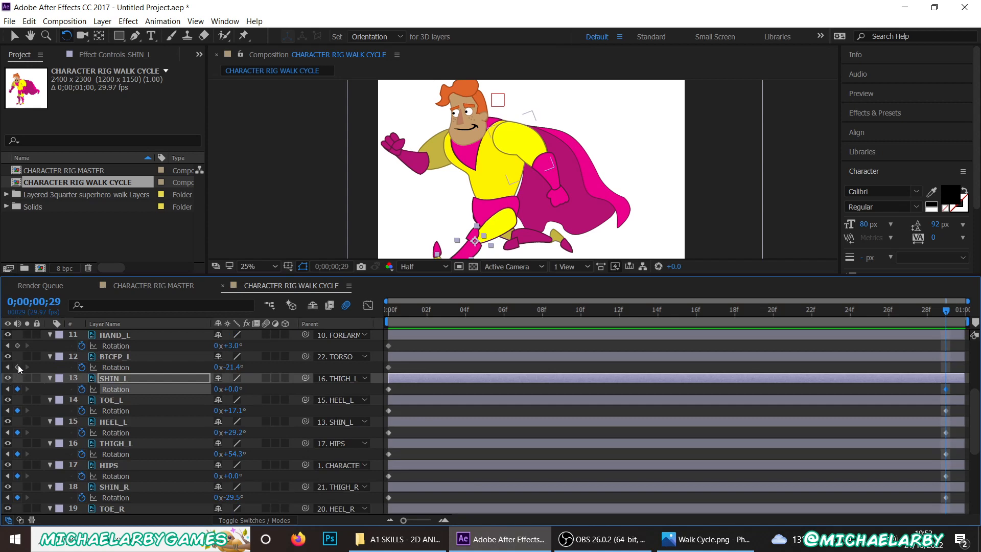
left_click(18, 367)
left_click(18, 346)
scroll(25, 388, "up", 3)
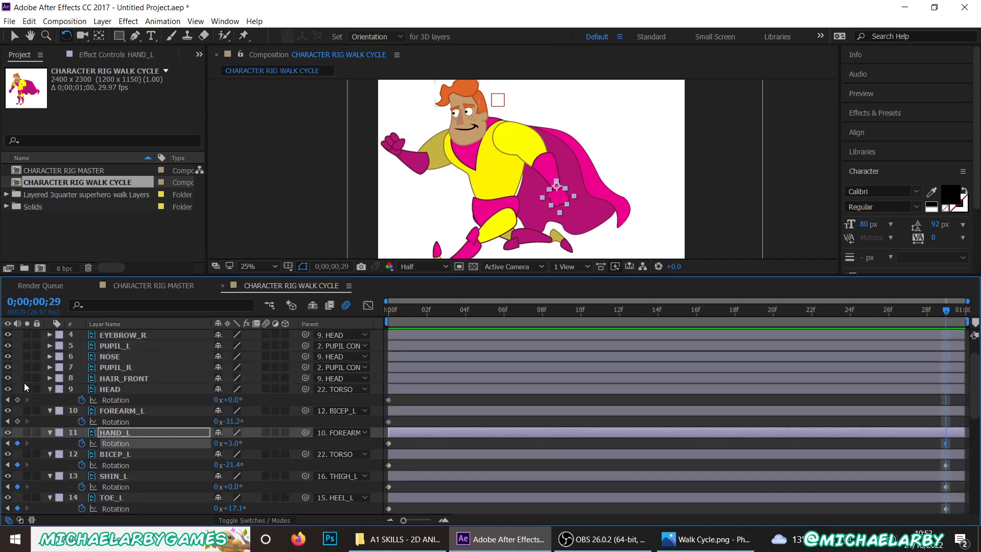
left_click(18, 422)
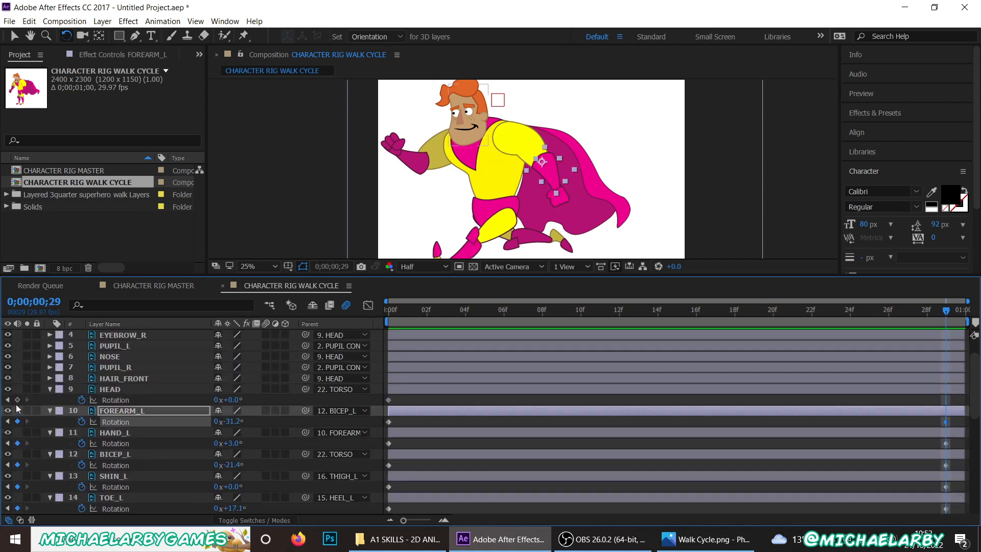
left_click(18, 400)
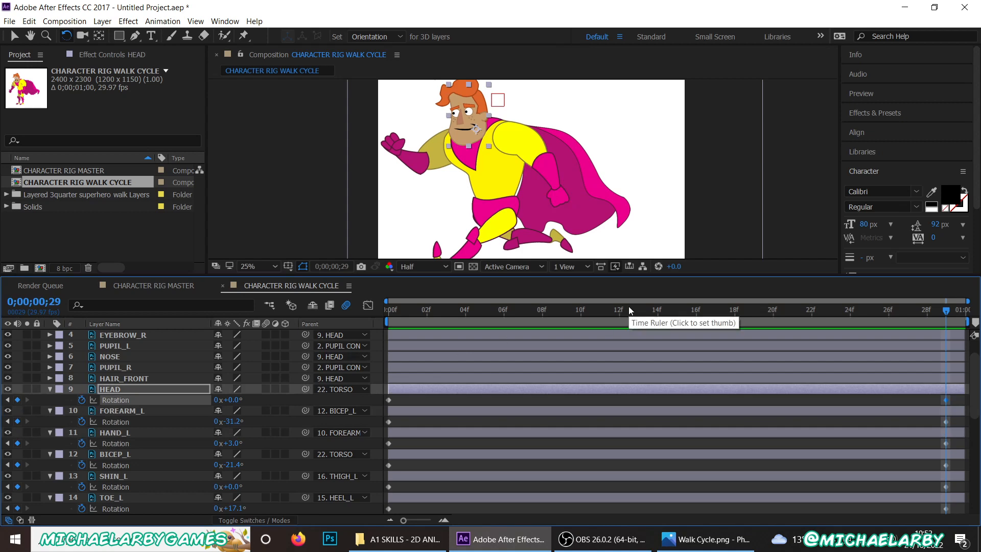
scroll(113, 402, "down", 4)
scroll(114, 398, "up", 4)
scroll(115, 390, "down", 8)
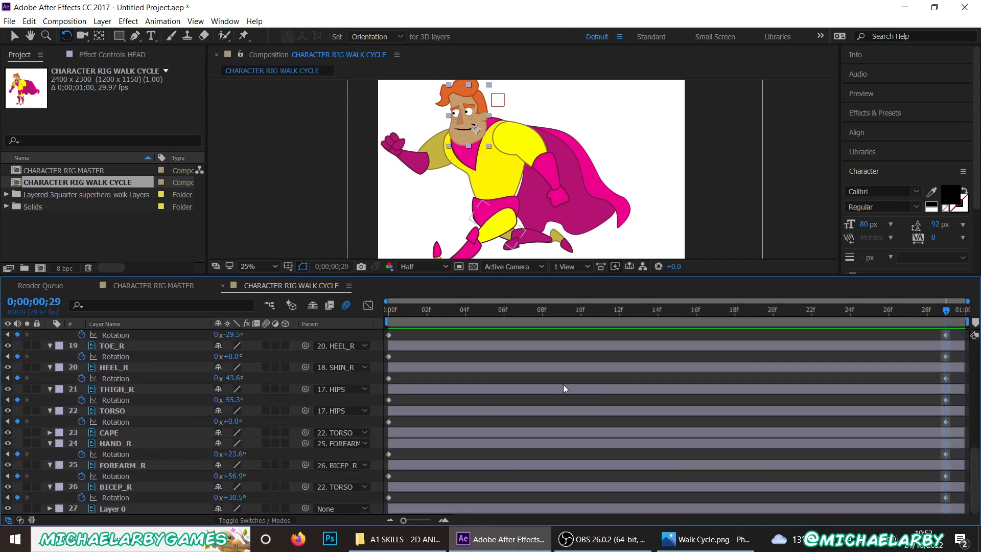
- At 0;00;00;14, rotate THIGH_L to about -53.8° and HEEL_L to -13.1°, and swing SHIN_L so the left leg trails behind the body
left_click_drag(419, 310, 391, 310)
key("space")
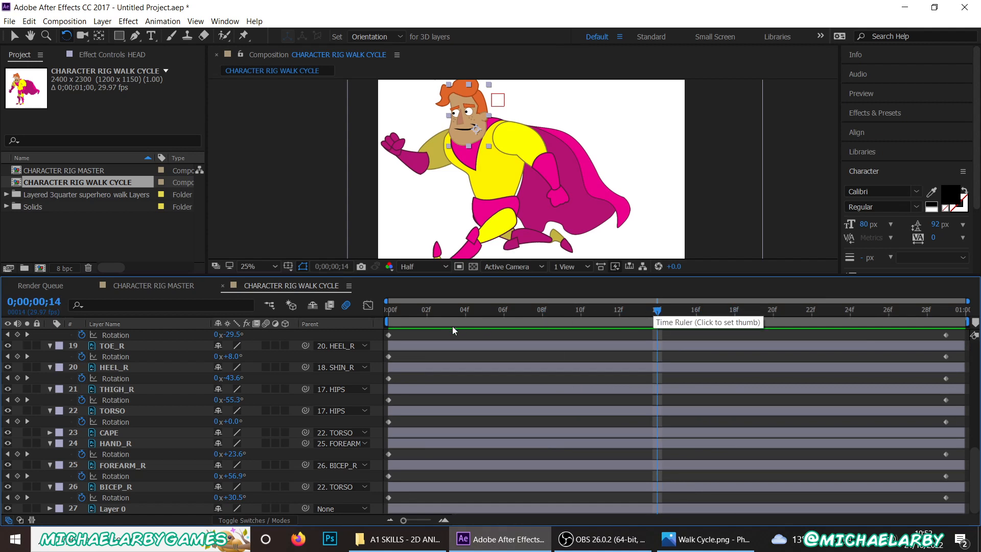
left_click_drag(399, 308, 381, 309)
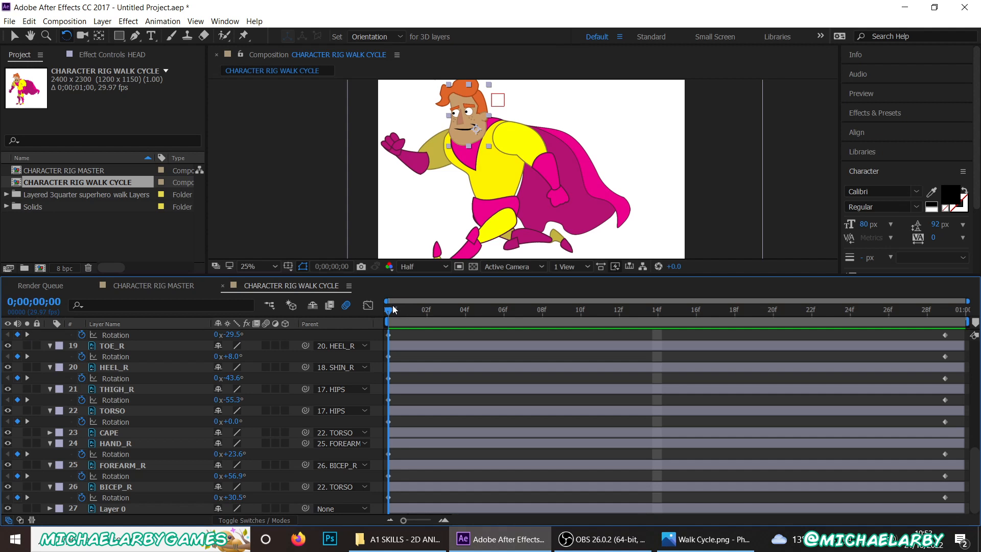
left_click_drag(393, 305, 654, 311)
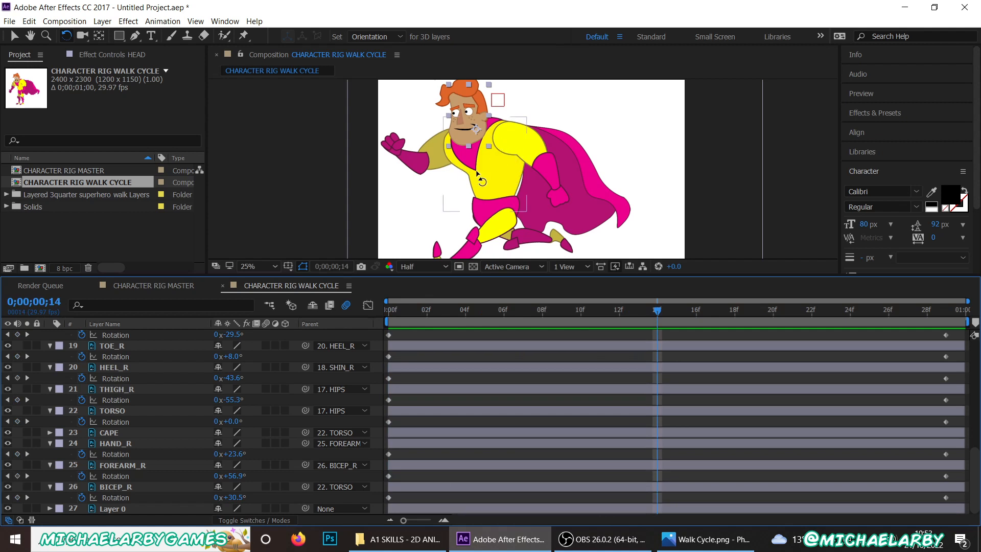
key("space")
left_click_drag(522, 182, 537, 167)
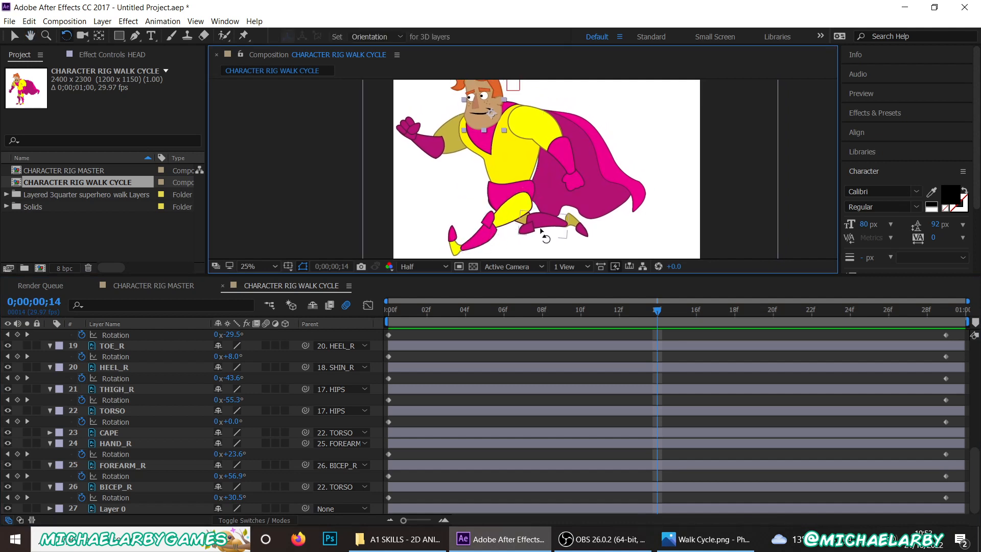
left_click_drag(511, 214, 605, 234)
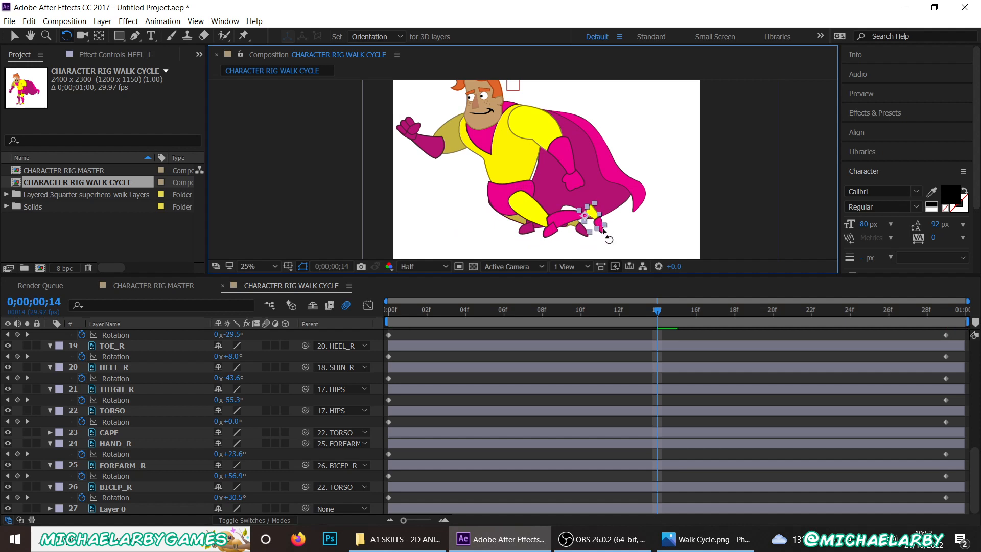
- Pose the right leg stretched forward at 0;00;00;14: THIGH_R about +68.3°, SHIN_R +1.4°, HEEL_R +0.9° and TOE_R +29.2°
left_click(526, 232)
left_click_drag(517, 219, 469, 225)
left_click_drag(453, 209, 416, 219)
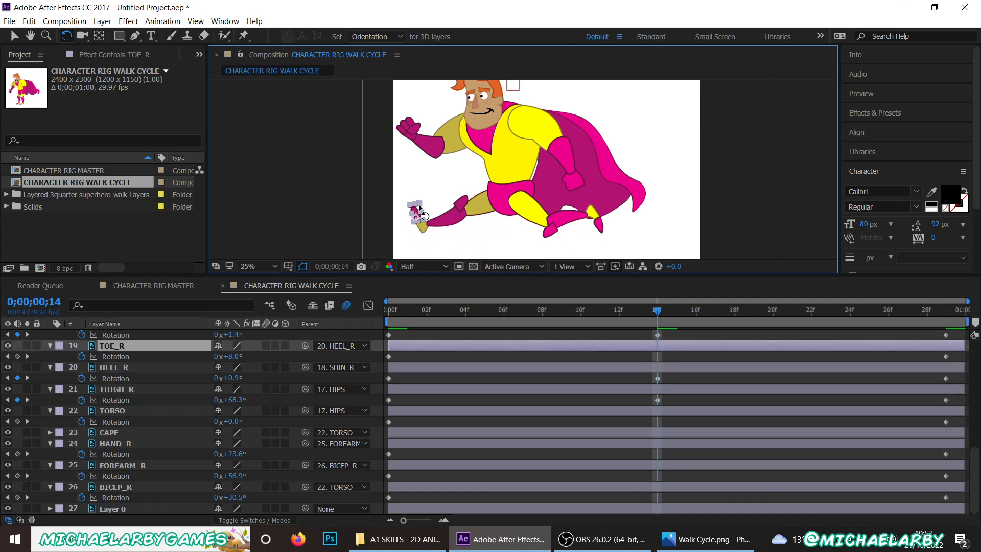
- Swap the arm swing at 0;00;00;14: bring the left arm forward with FOREARM_L +18.8° and HAND_L +20.9°, and rotate BICEP_R back to about -94.1°
left_click(533, 143)
left_click_drag(532, 139, 489, 156)
left_click(455, 131)
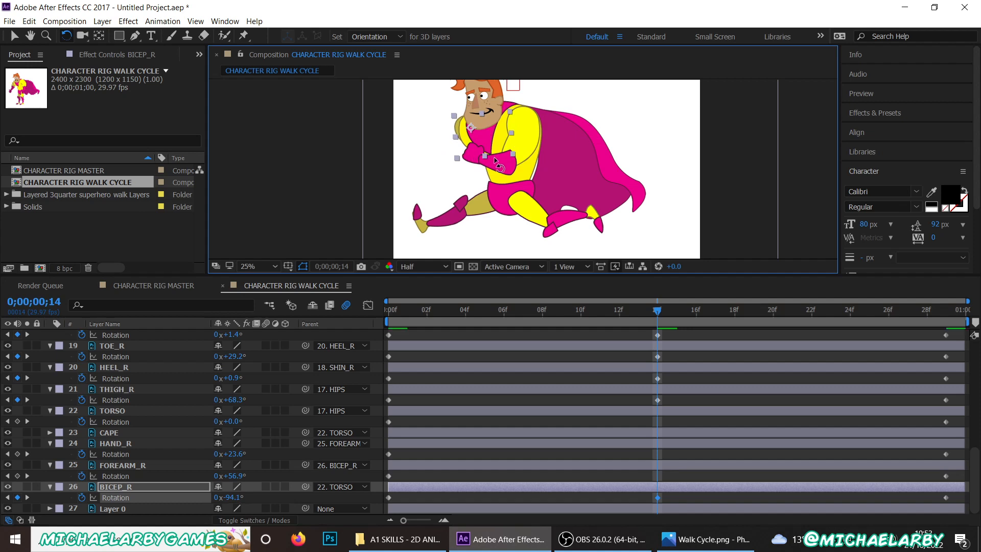
- Enlarge the composition view, play the walk cycle from the first frame to review the limb swing, and return to 0;00;00;14
left_click_drag(658, 314, 345, 284)
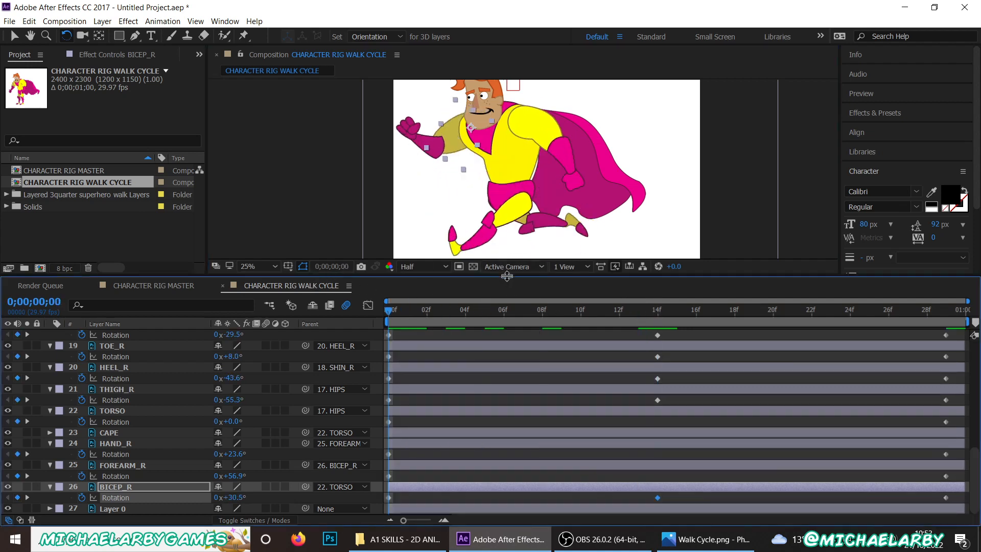
left_click_drag(505, 276, 506, 367)
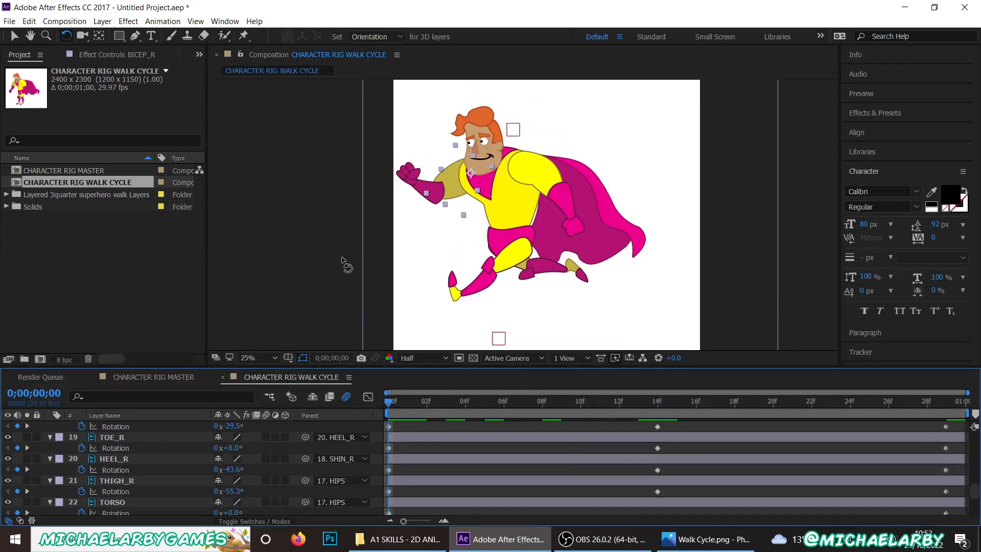
key("h")
key("space")
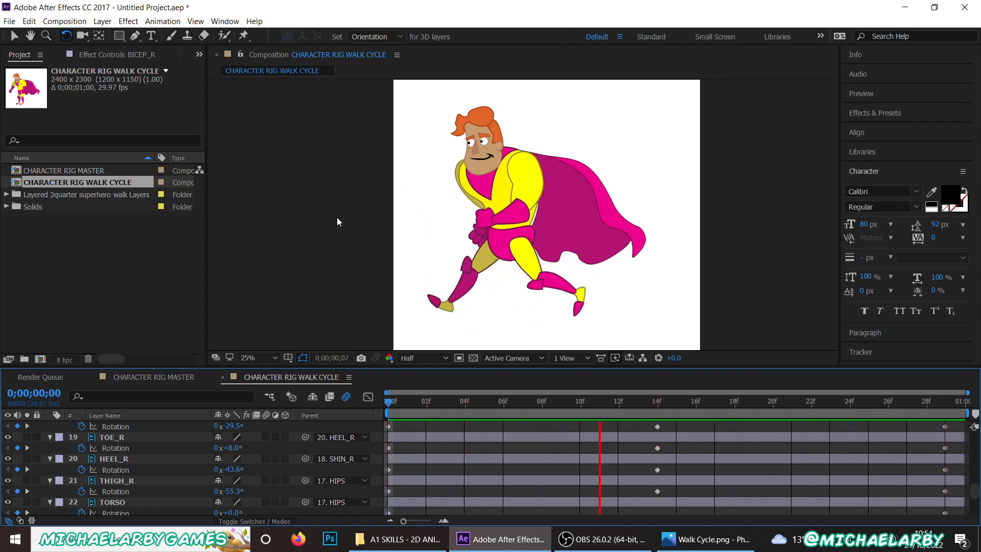
left_click(602, 400)
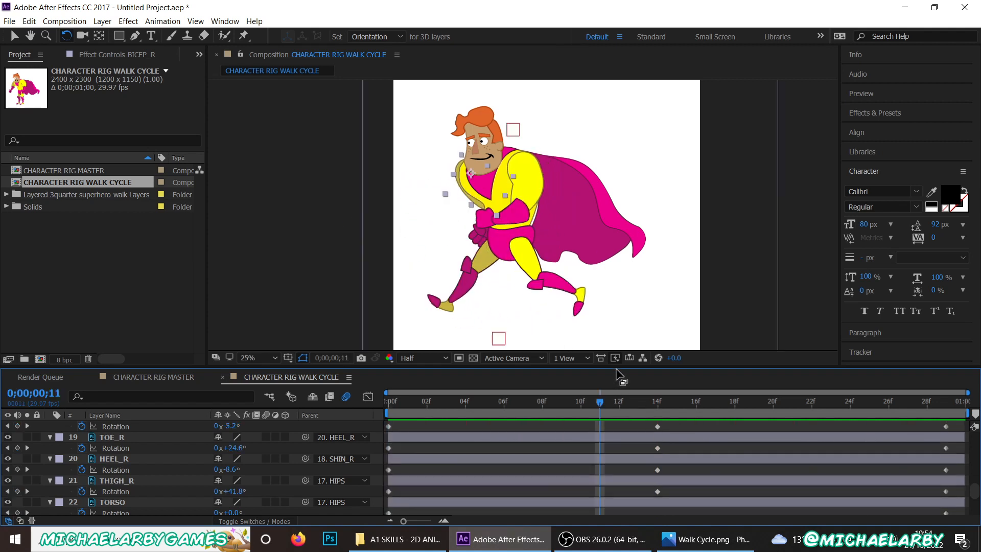
left_click_drag(616, 369, 605, 307)
left_click_drag(599, 342, 654, 365)
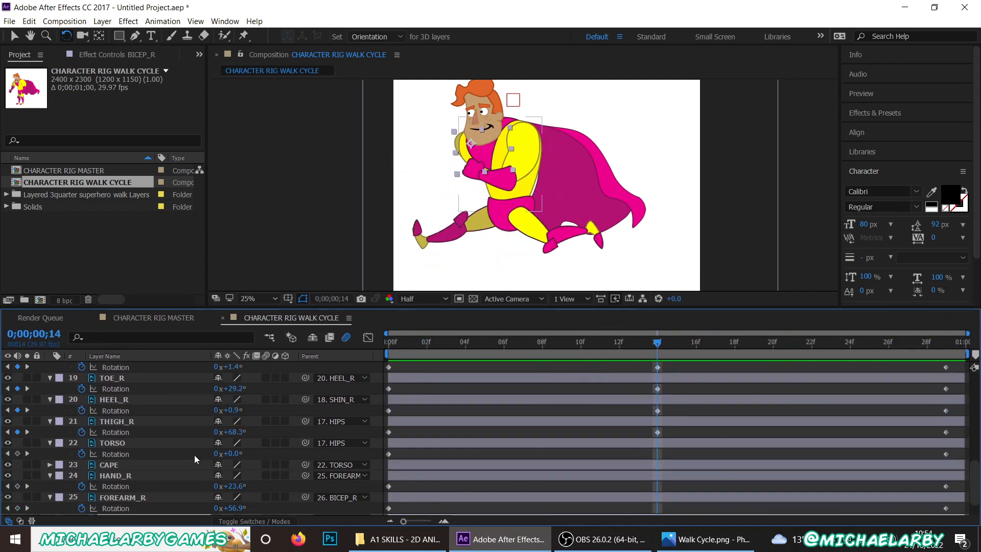
- Try a slight rotation of the TORSO layer, about +0.6°, at 0;00;00;14
scroll(153, 450, "down", 2)
left_click(120, 411)
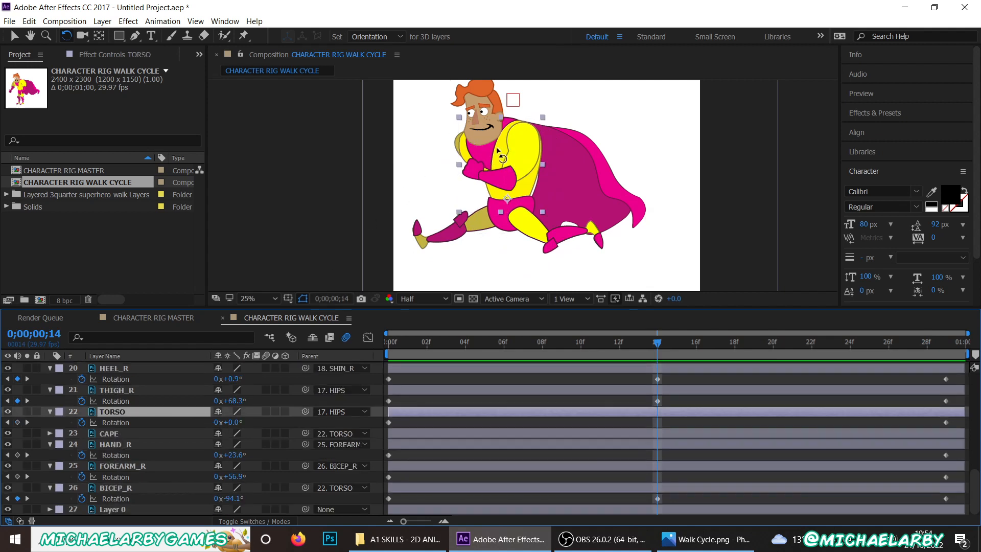
left_click_drag(494, 148, 497, 148)
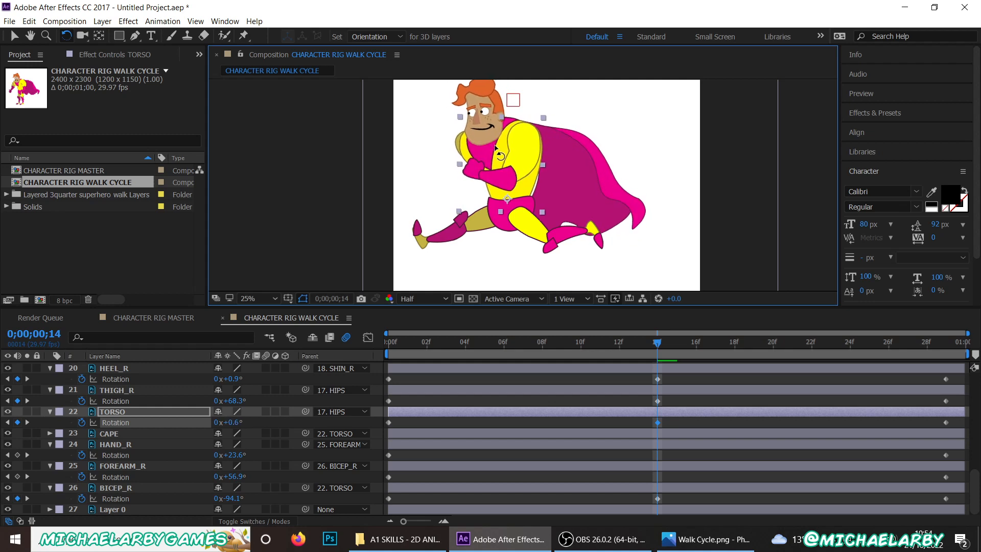
- Parent PUPIL CONTROLLER to HEAD, and rotate TORSO so the upper body leans slightly forward at 0;00;00;14
scroll(295, 457, "up", 5)
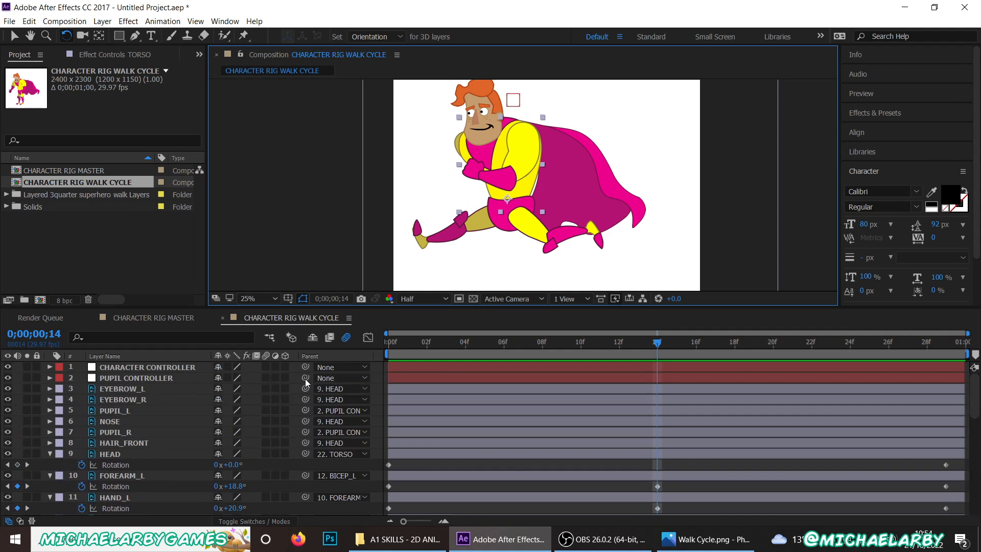
left_click_drag(305, 378, 109, 456)
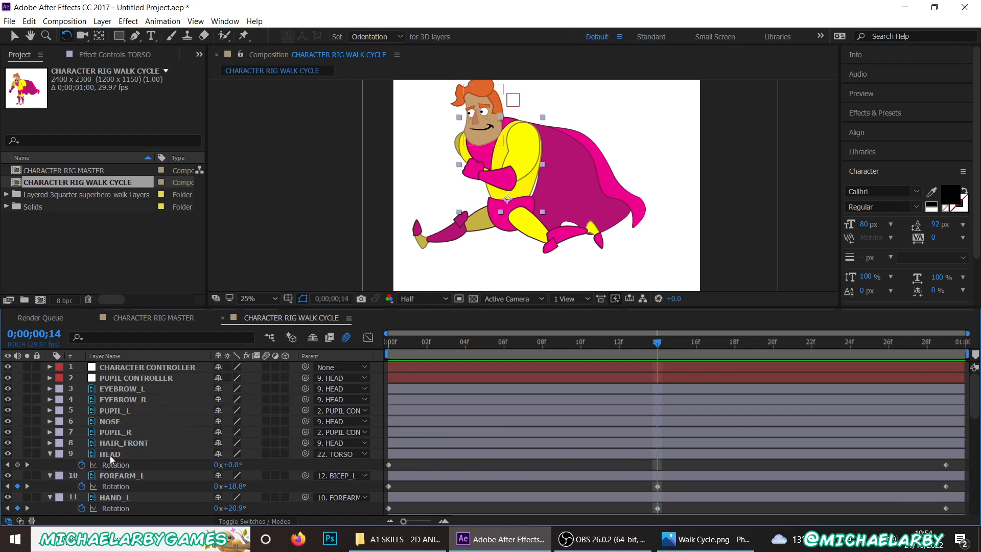
left_click_drag(498, 156, 496, 154)
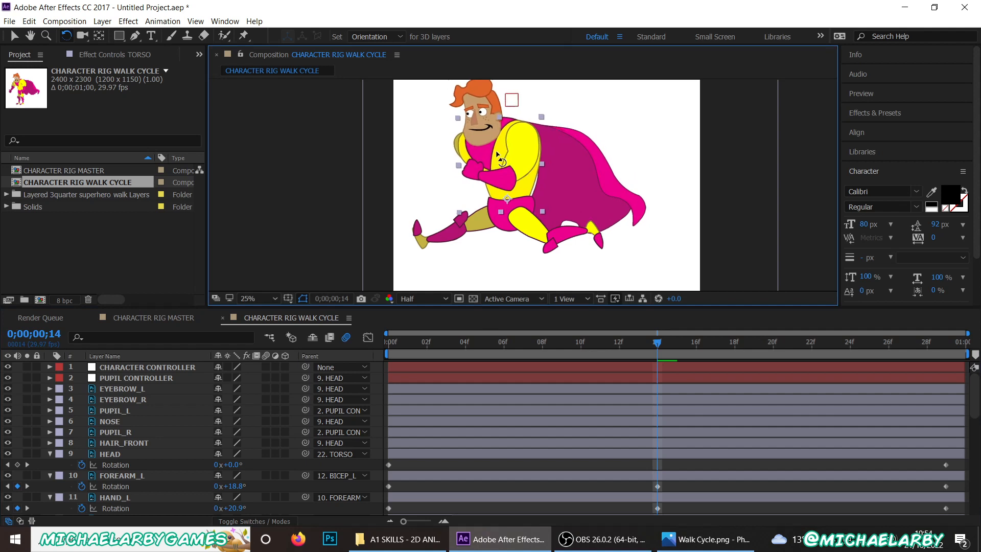
left_click_drag(496, 152, 494, 152)
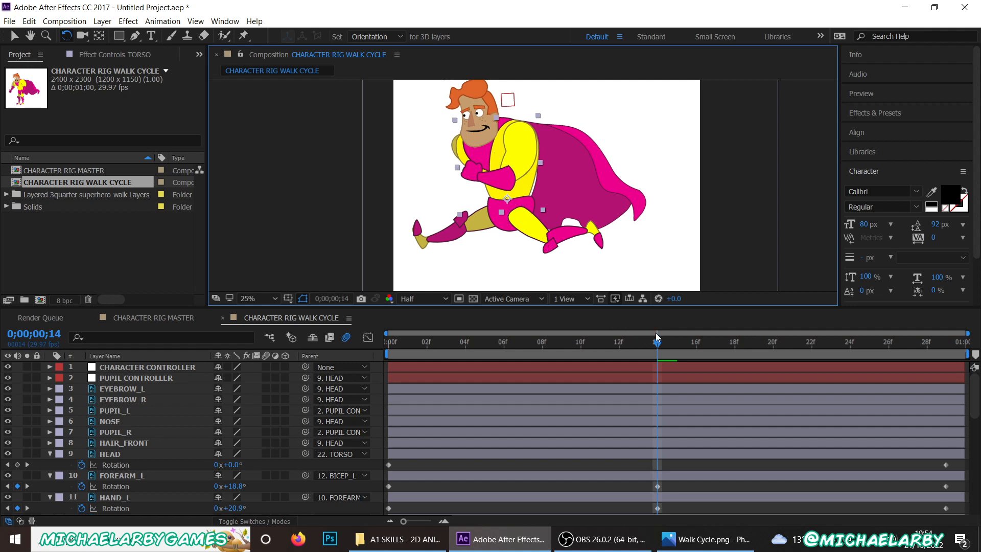
- Preview the torso lean, and rotate HEAD to about +17.5° at 0;00;00;14 to counter it
left_click_drag(658, 344, 384, 338)
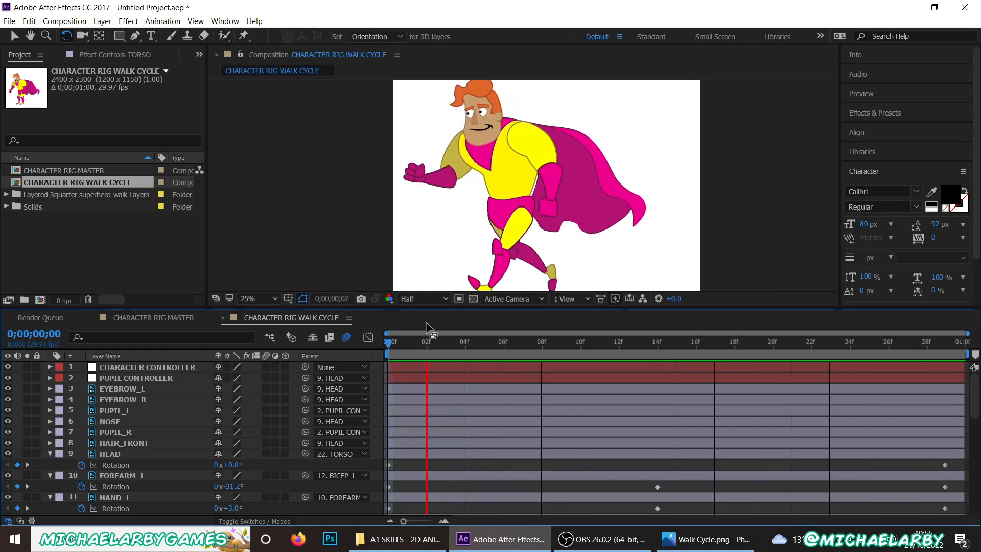
left_click_drag(459, 339, 656, 341)
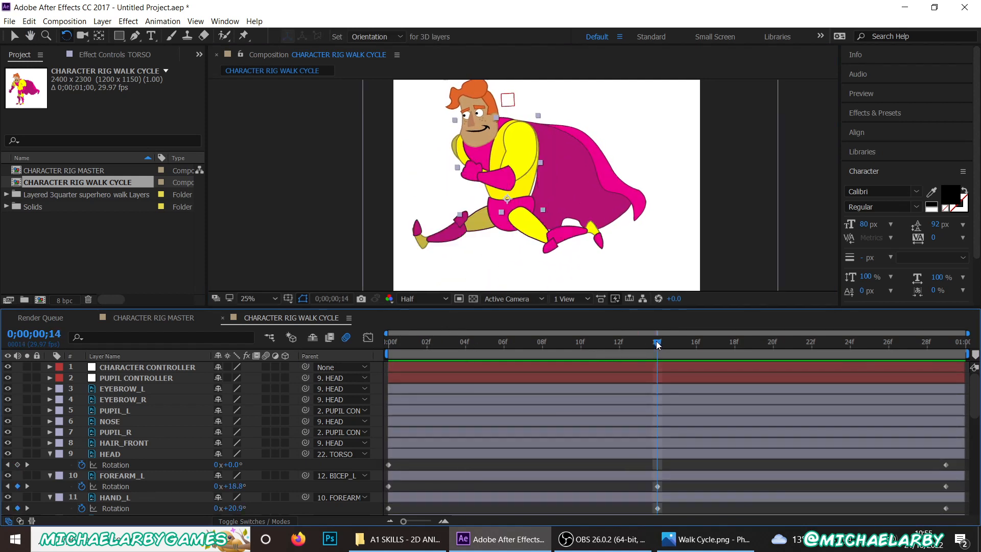
left_click(130, 453)
left_click(468, 138)
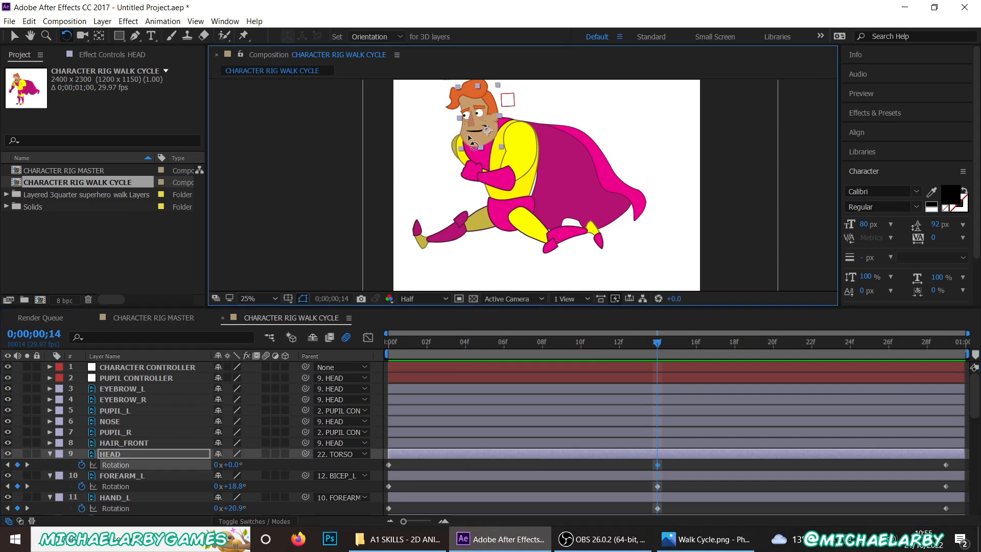
left_click_drag(469, 137, 466, 133)
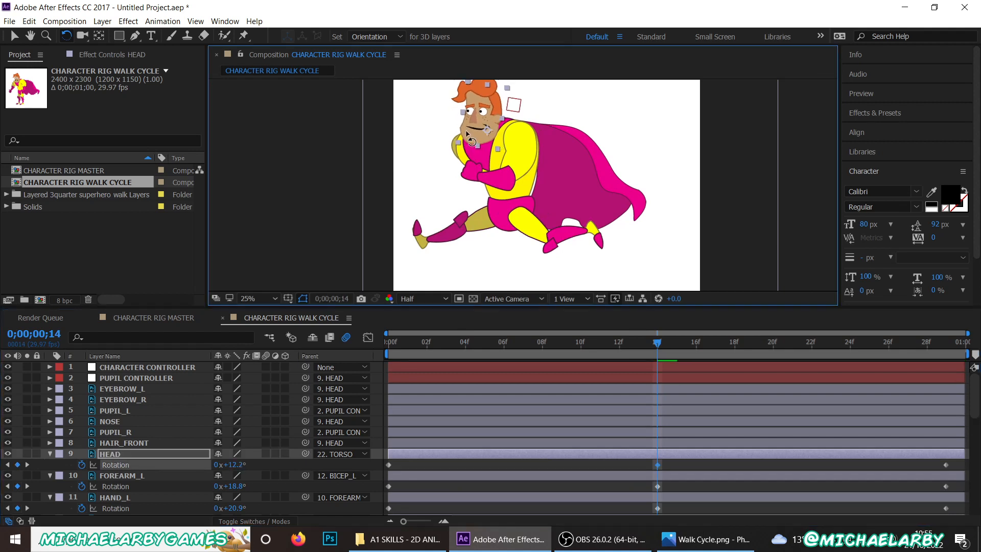
left_click_drag(466, 134, 464, 127)
- Play and scrub through the updated cycle, and compare its poses with the Walk Cycle.png reference for the body's rise and fall
key("space")
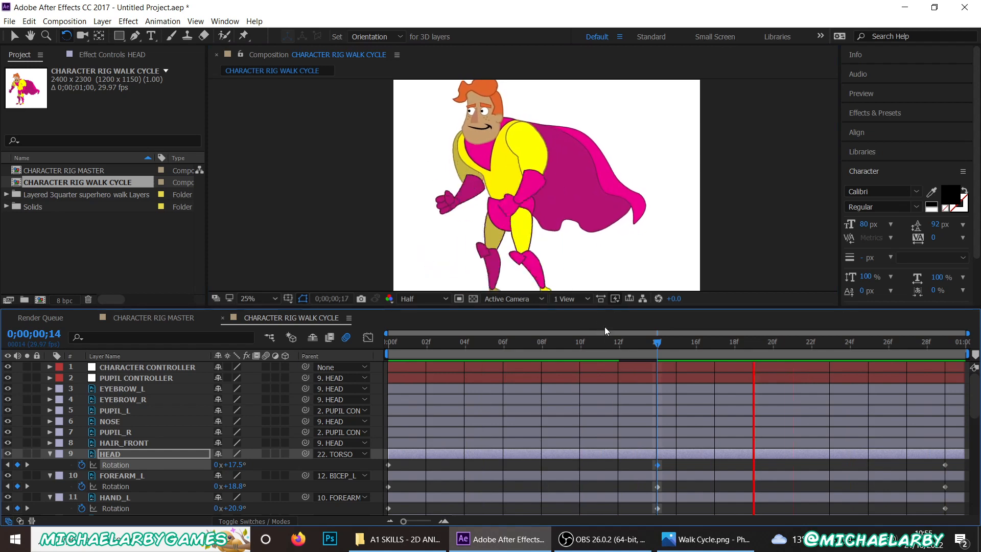
left_click_drag(520, 342, 387, 343)
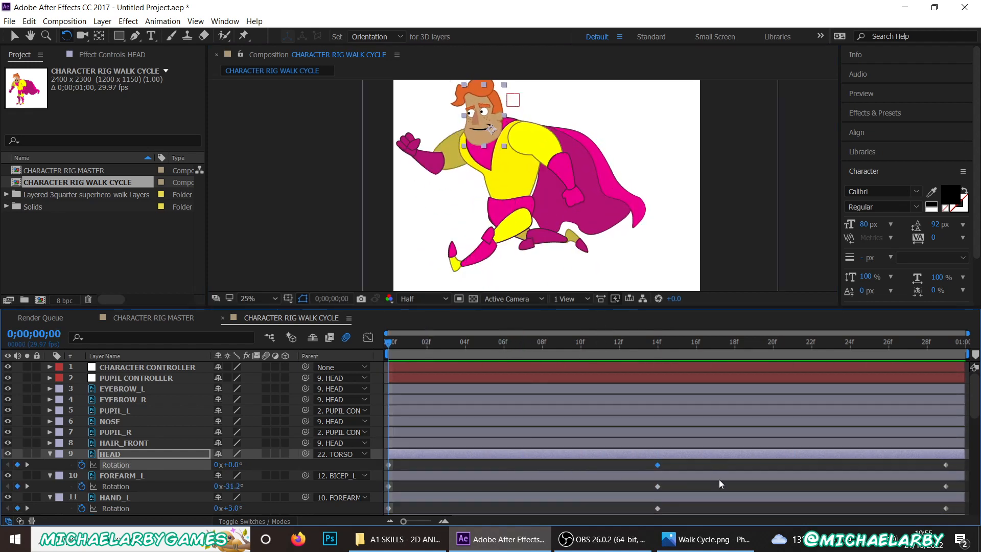
left_click(704, 539)
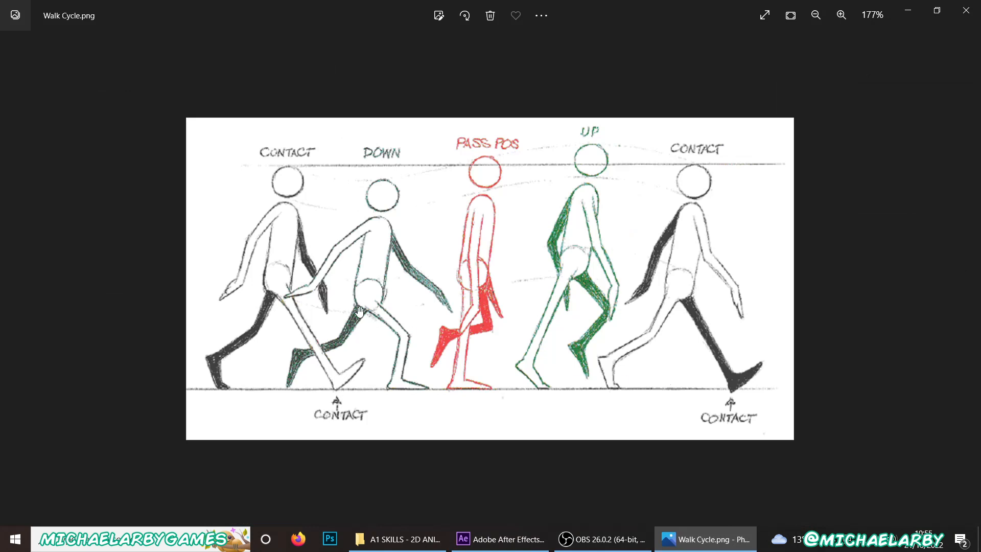
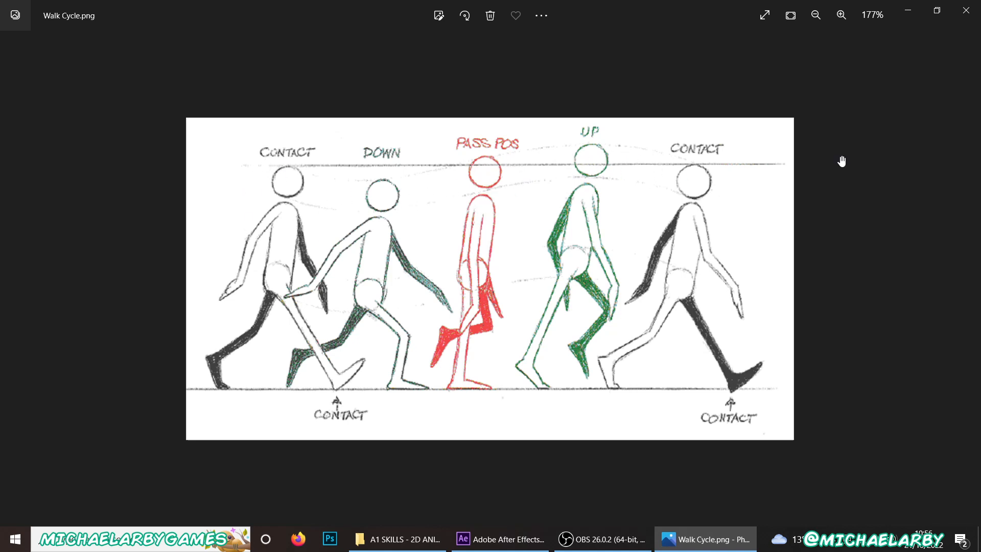
left_click(908, 10)
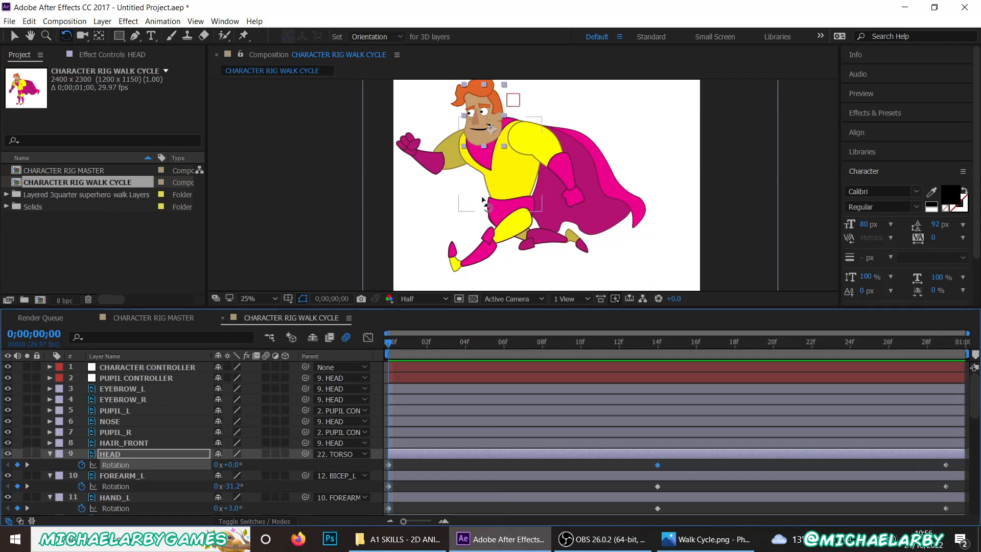
- Show the Position property of the HIPS layer and start keyframing it at 0;00;00;00
left_click(502, 215)
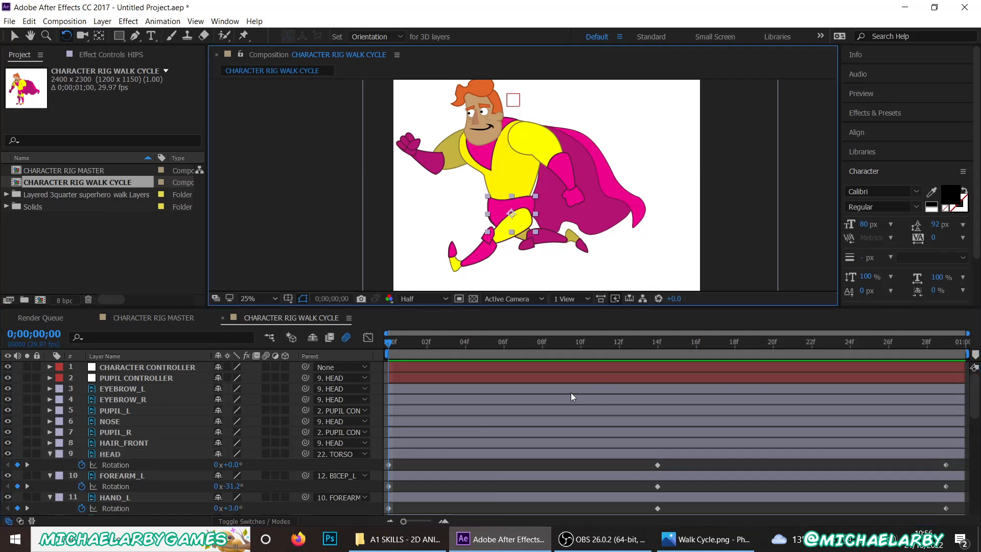
left_click_drag(520, 345, 358, 339)
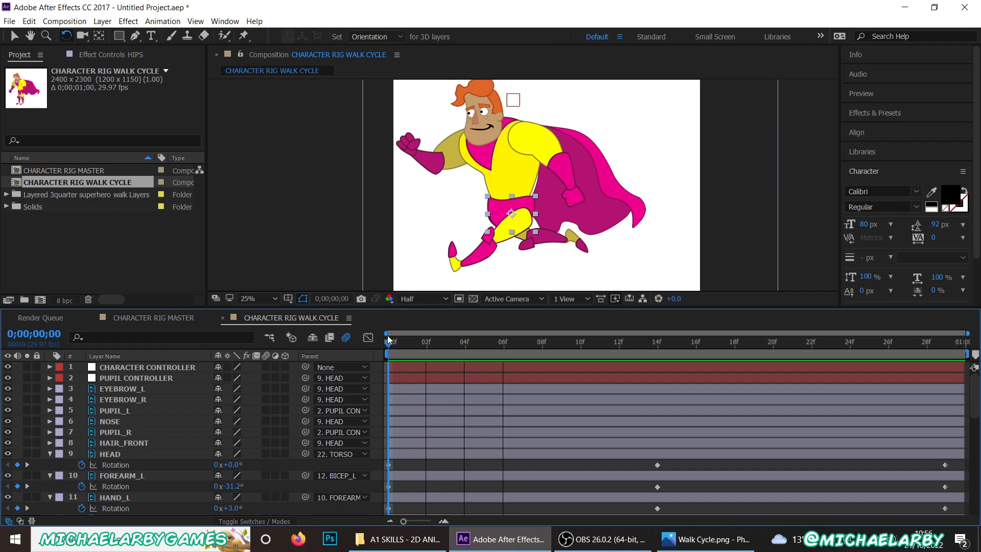
left_click_drag(388, 340, 519, 347)
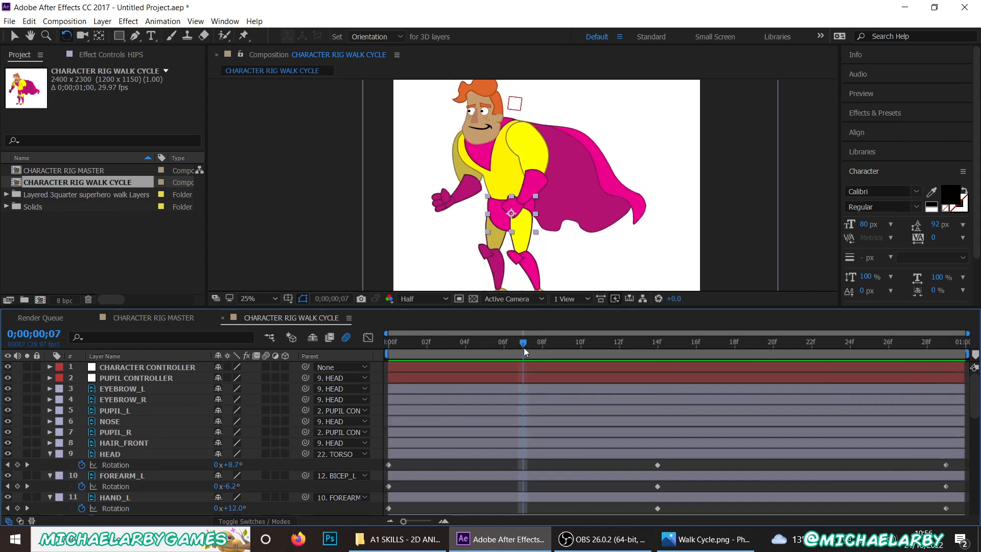
scroll(176, 436, "down", 5)
scroll(159, 422, "down", 1)
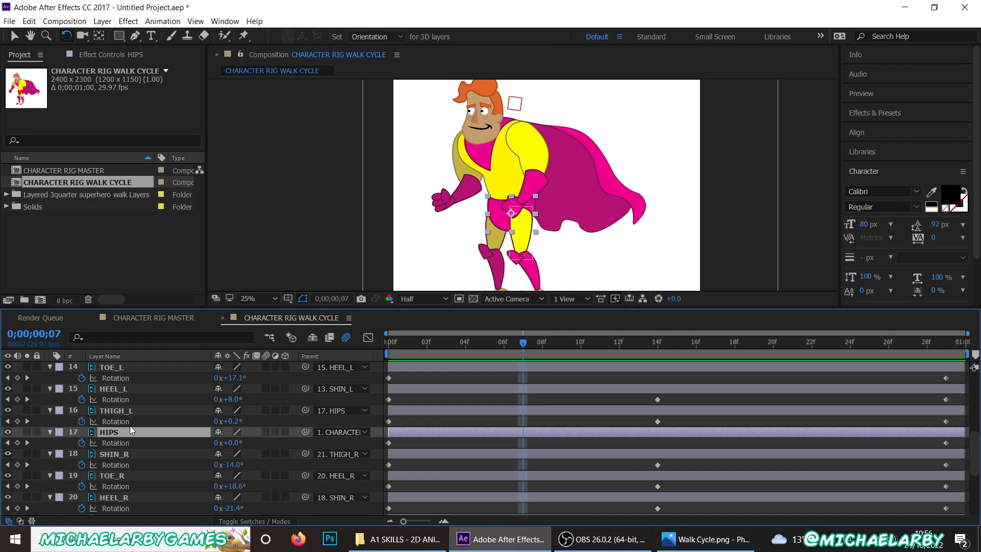
key("p")
left_click_drag(523, 342, 382, 356)
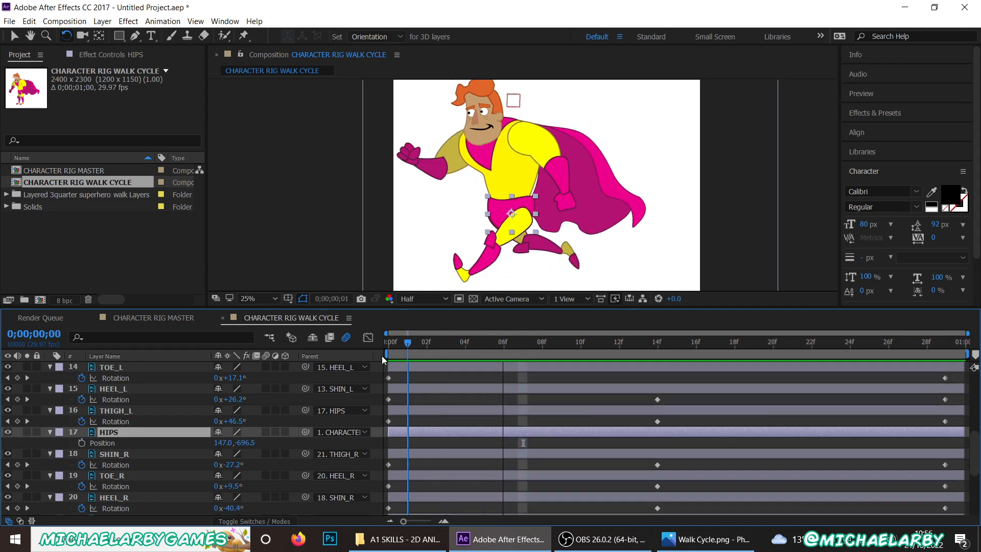
left_click(82, 443)
- Add HIPS Position keyframes with the starting value at 0;00;00;14 and 0;00;00;29
key("Page_Down")
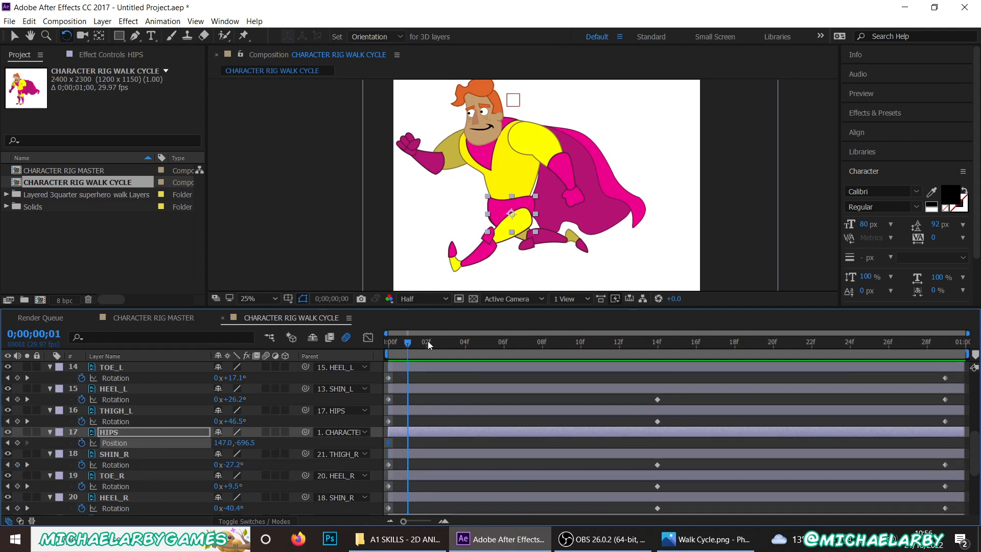
left_click_drag(428, 341, 664, 363)
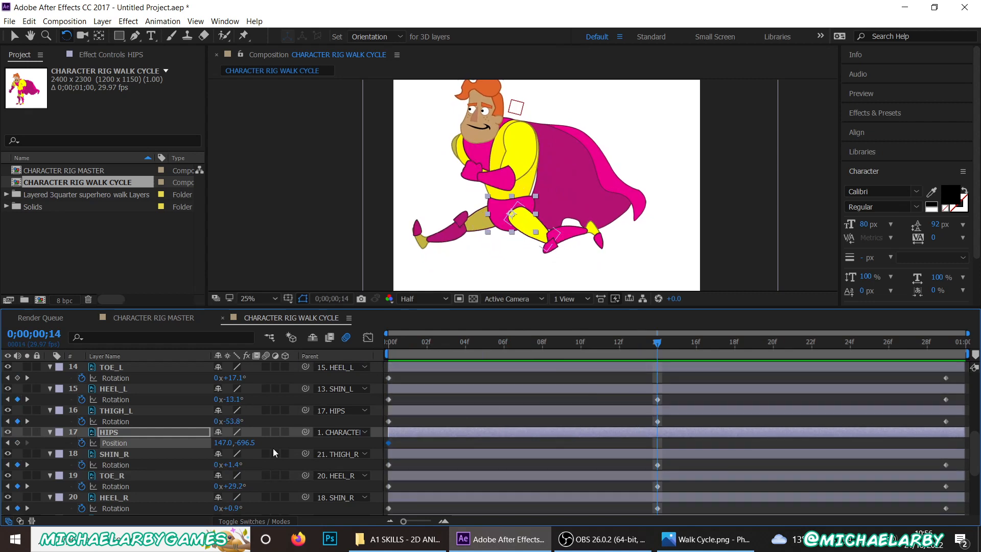
left_click(17, 444)
left_click_drag(658, 342, 946, 351)
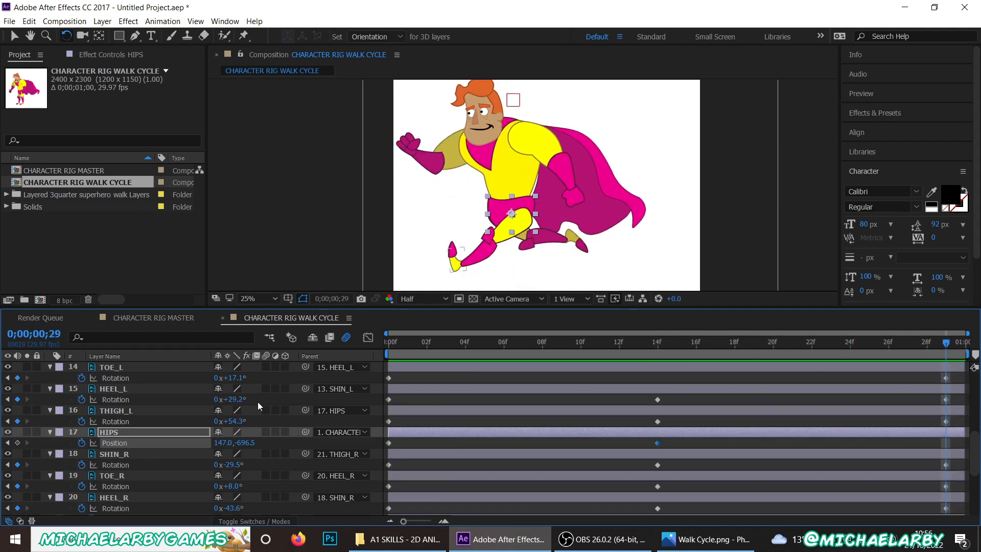
left_click(18, 443)
key("Home")
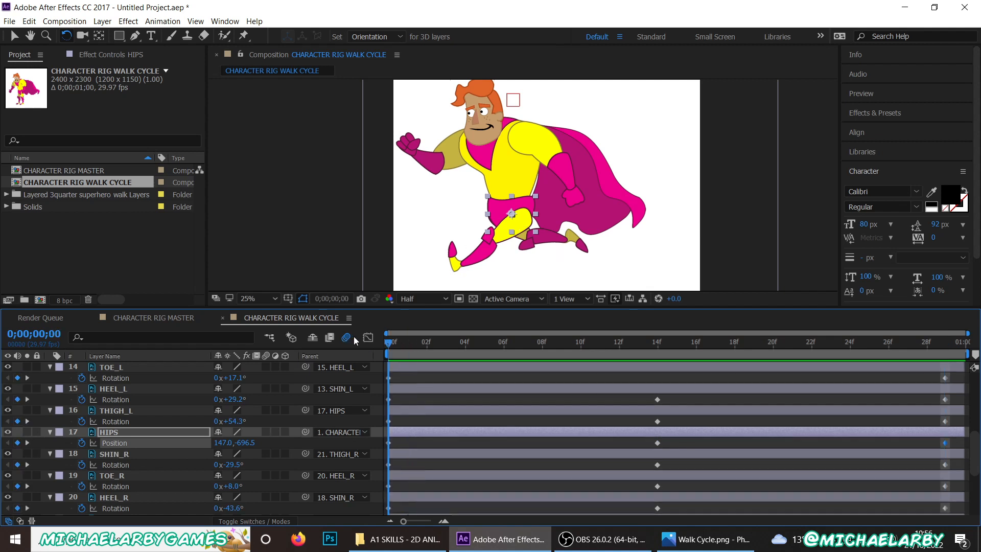
- Lower the HIPS at the passing pose by setting their Position to 147.0, -659.5 at 0;00;00;07
left_click_drag(428, 342, 525, 371)
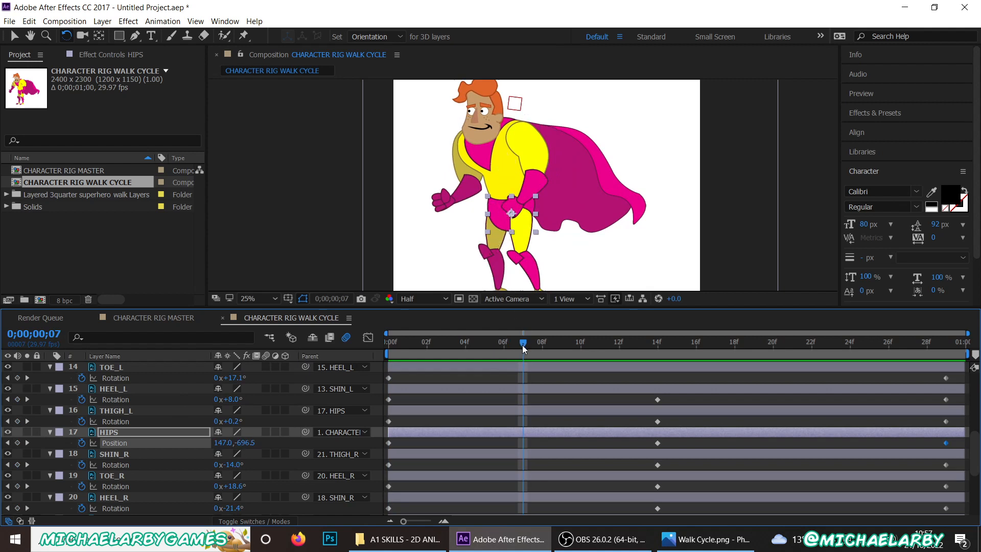
key("Home")
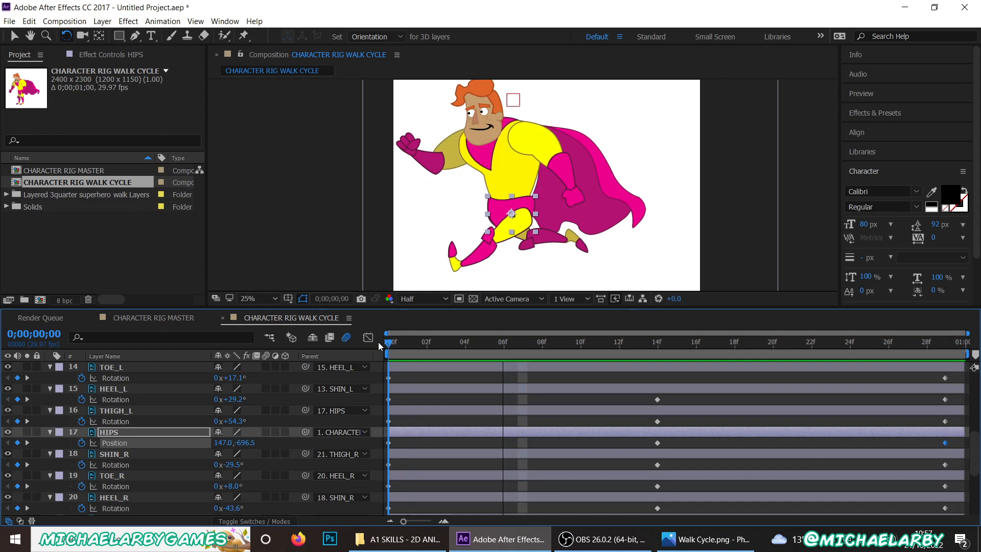
left_click_drag(388, 352, 521, 363)
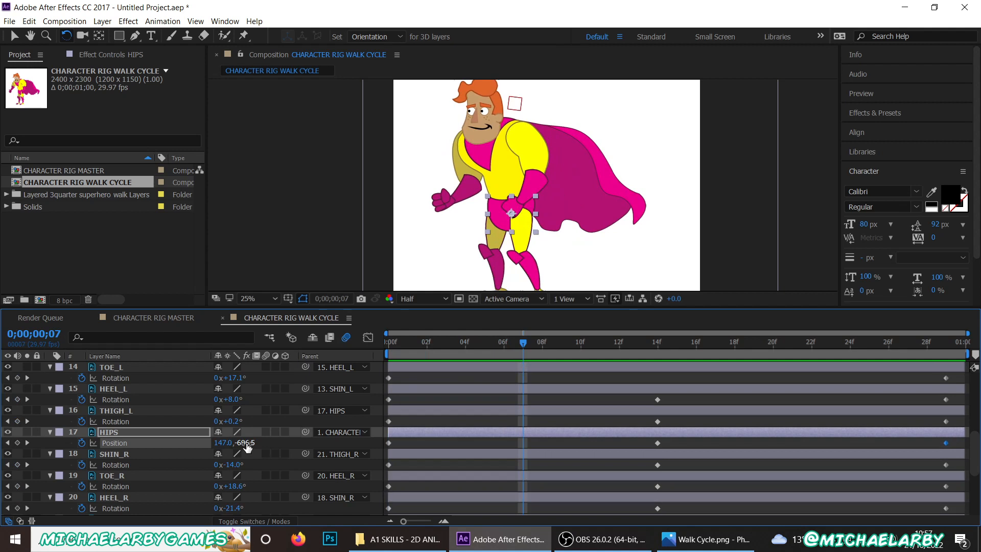
left_click_drag(249, 443, 269, 445)
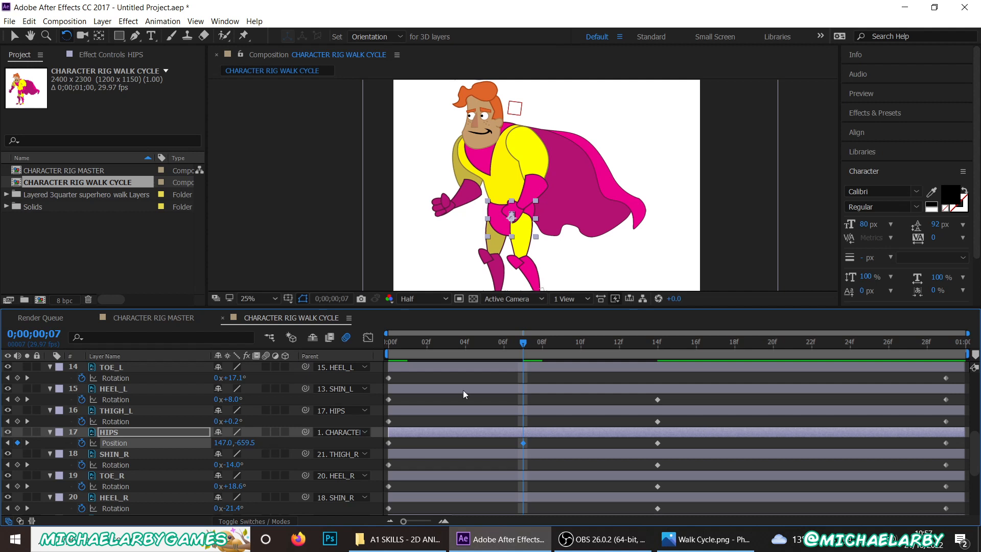
- Copy the lowered HIPS Position keyframe from 0;00;00;07 to 0;00;00;22, and preview the cycle
left_click_drag(528, 342, 812, 370)
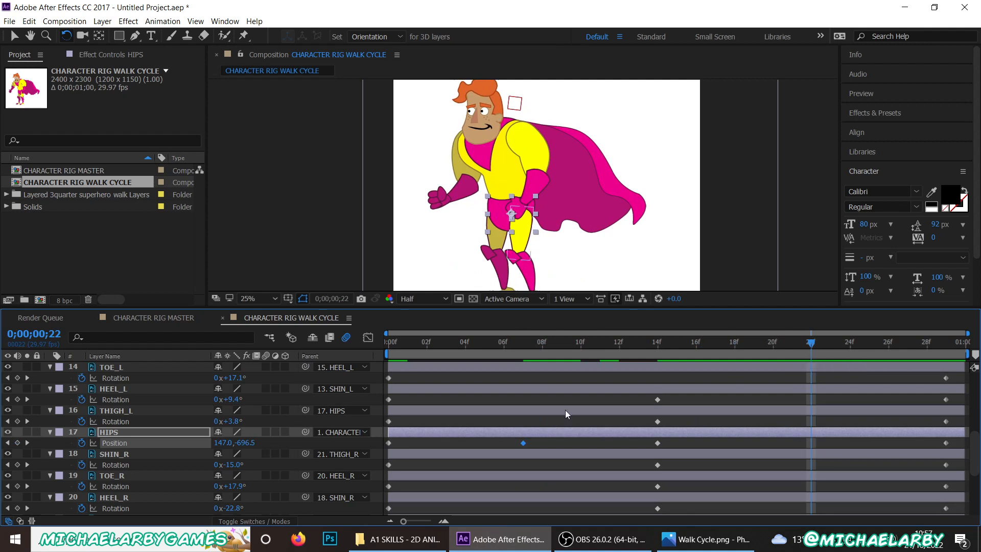
left_click(554, 443)
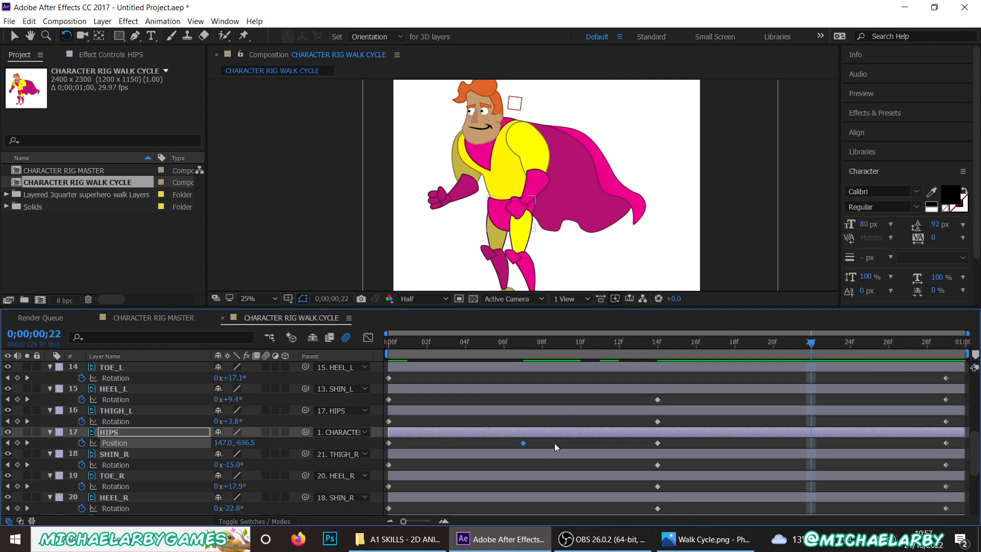
left_click(524, 443)
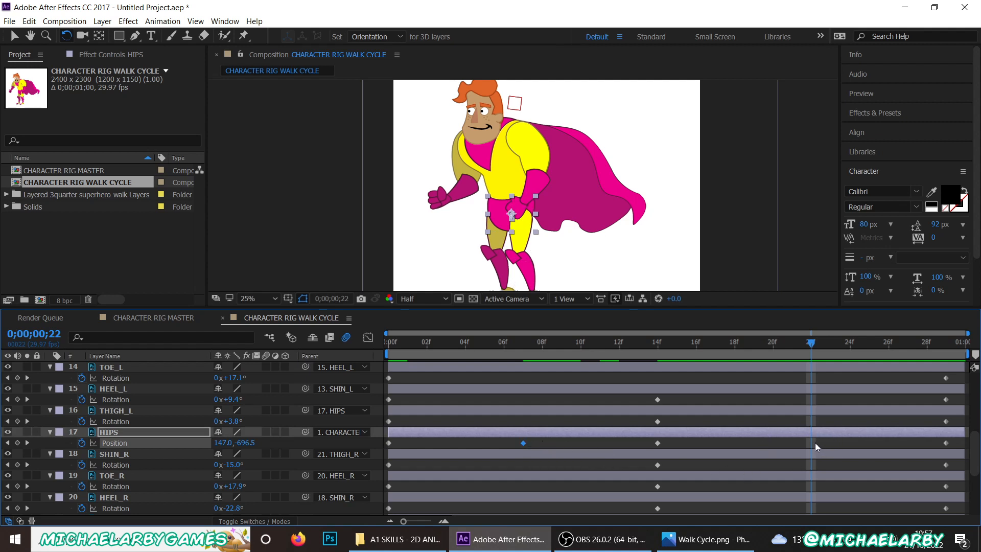
key("ctrl+v")
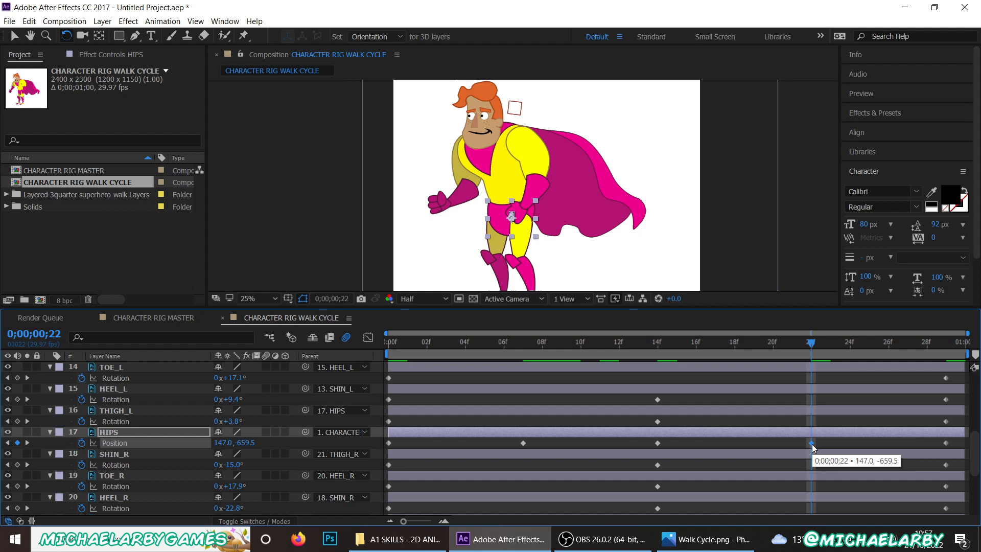
left_click_drag(811, 343, 512, 320)
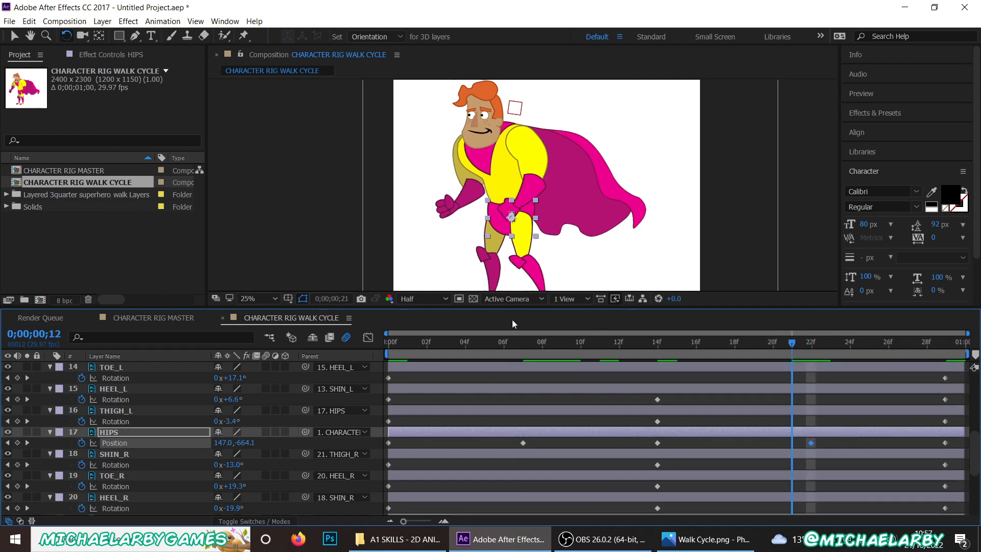
key("space")
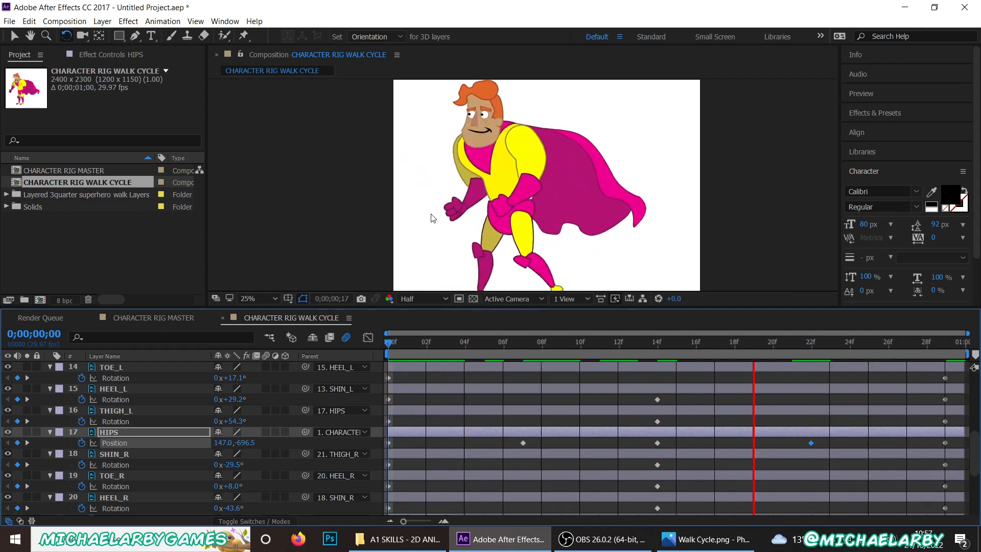
left_click_drag(431, 212, 436, 150)
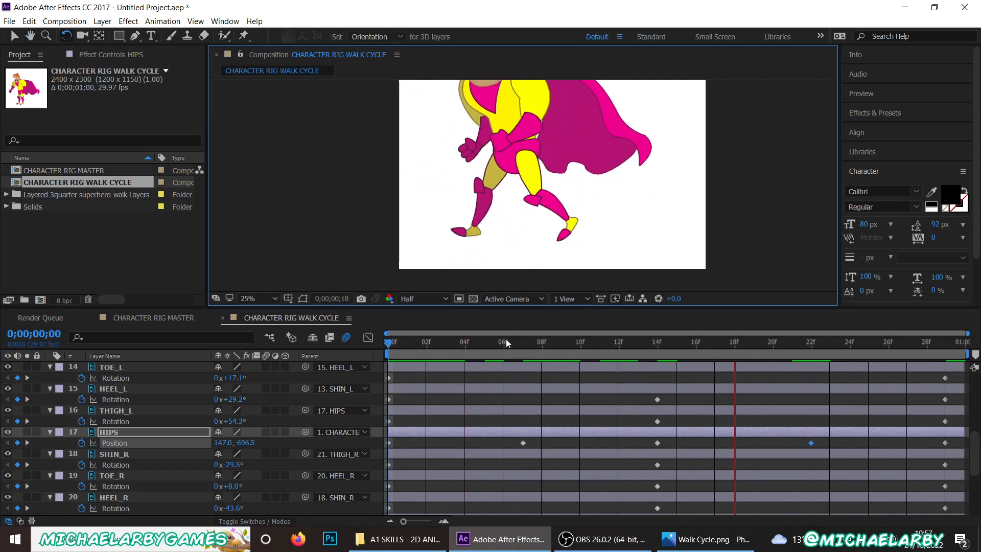
- Rotate SHIN_R to about -99.7° at 0;00;00;07 so the lower leg lifts behind the body
left_click_drag(506, 339, 521, 351)
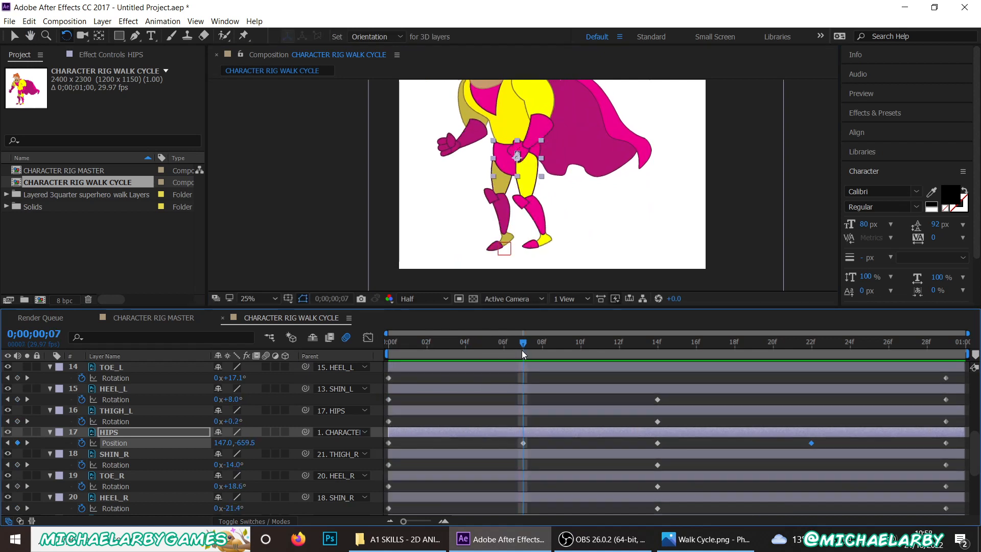
mouse_move(524, 347)
left_mouse_down()
mouse_move(379, 340)
mouse_move(524, 351)
left_mouse_up()
left_click(507, 217)
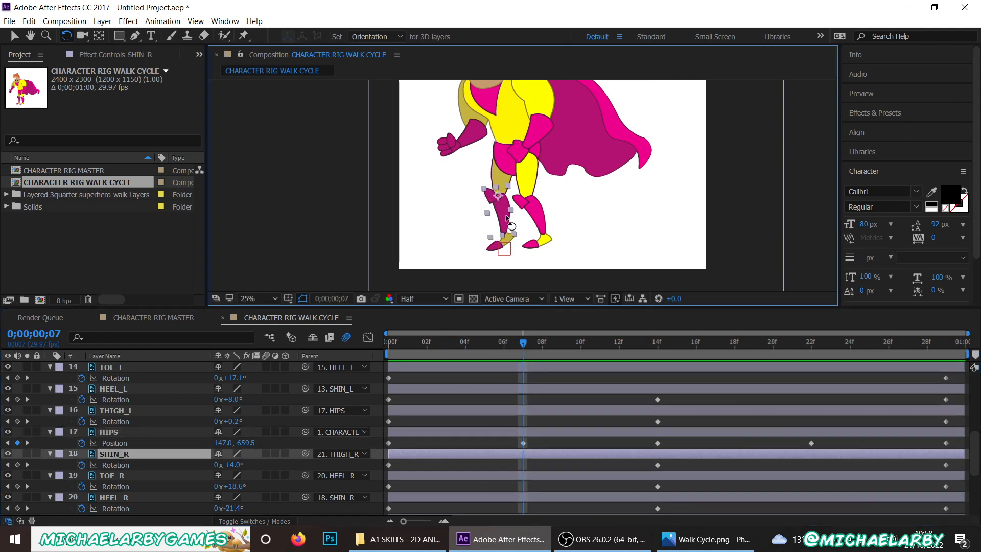
left_click_drag(505, 220, 524, 192)
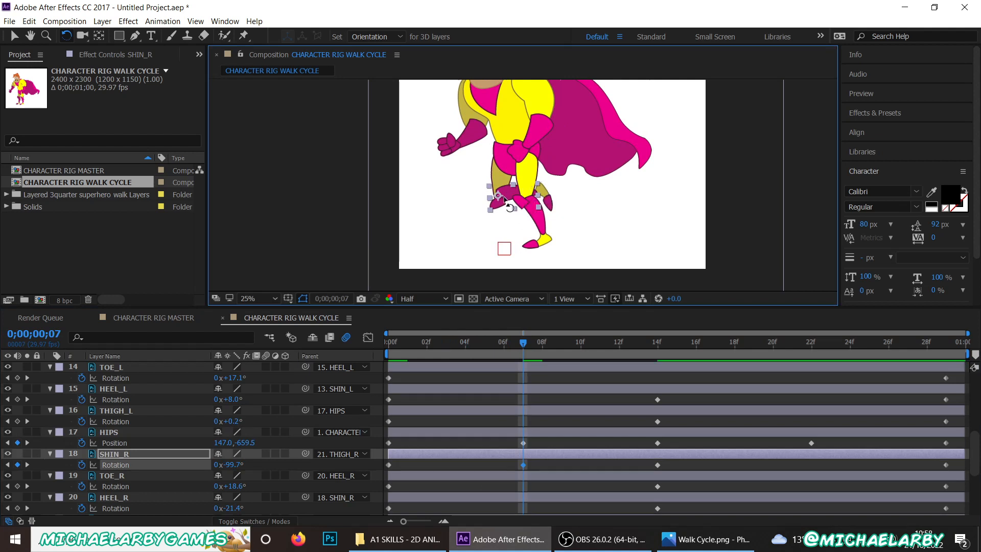
- Rotate SHIN_L backward at 0;00;00;22 so the lower leg lifts until nearly horizontal, and preview the cycle
left_click_drag(523, 345, 807, 381)
left_click(535, 219)
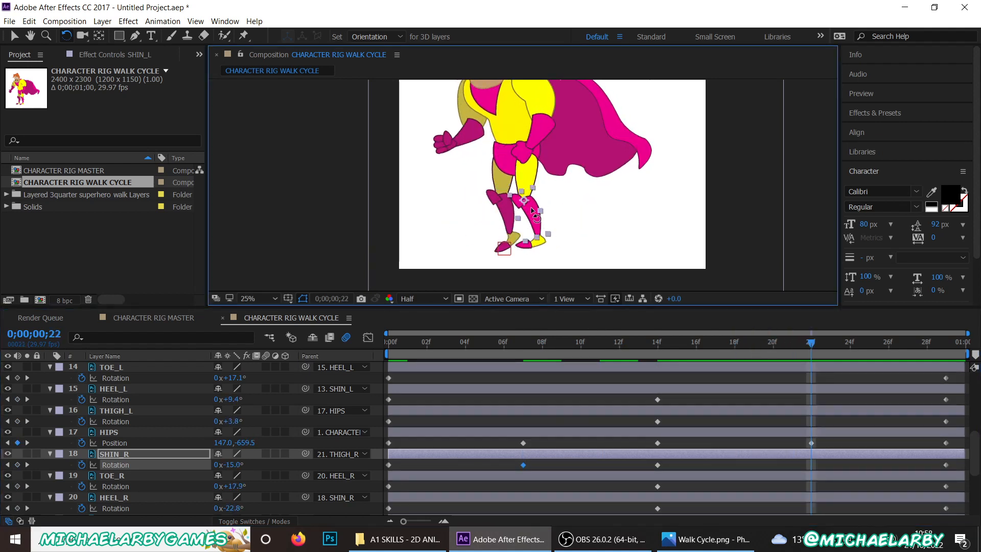
left_click_drag(536, 220, 554, 194)
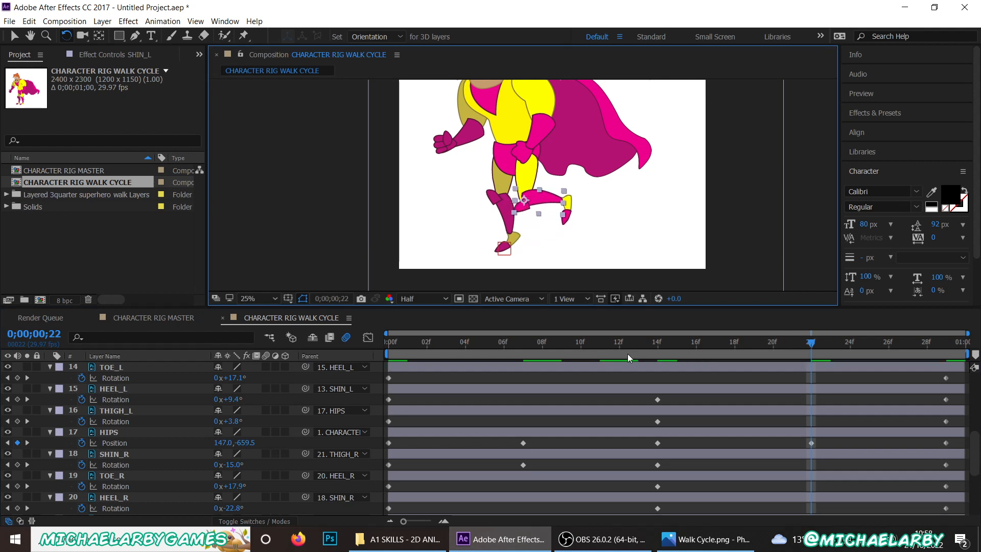
left_click_drag(614, 342, 386, 326)
key("space")
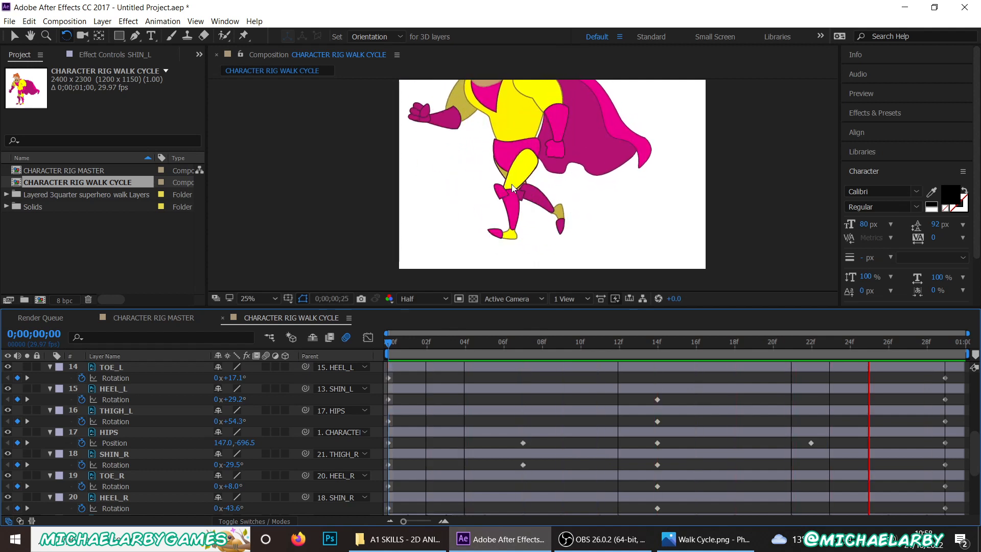
- Straighten the supporting left leg at 0;00;00;07 by rotating SHIN_L forward and TOE_L to about -1.3°
left_click(525, 341)
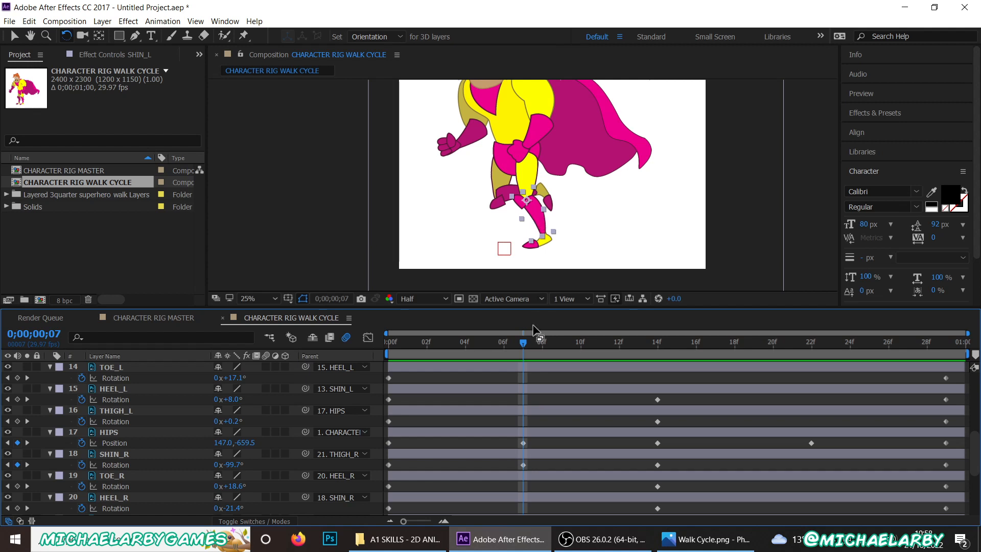
left_click(538, 219)
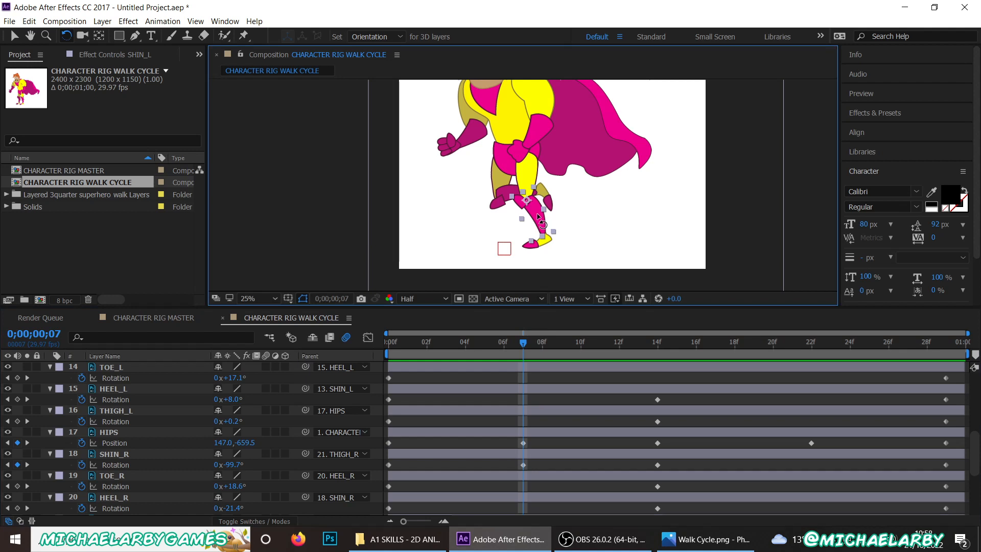
left_click_drag(537, 219, 518, 253)
left_click(518, 249)
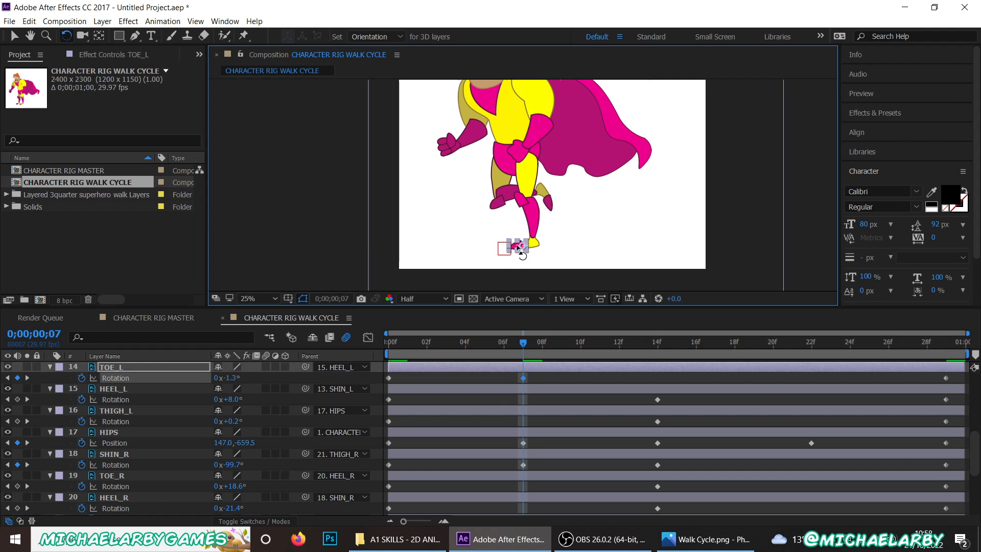
- Rotate SHIN_R to about -6.9° at 0;00;00;22 to straighten the supporting right leg
left_click_drag(560, 339, 802, 368)
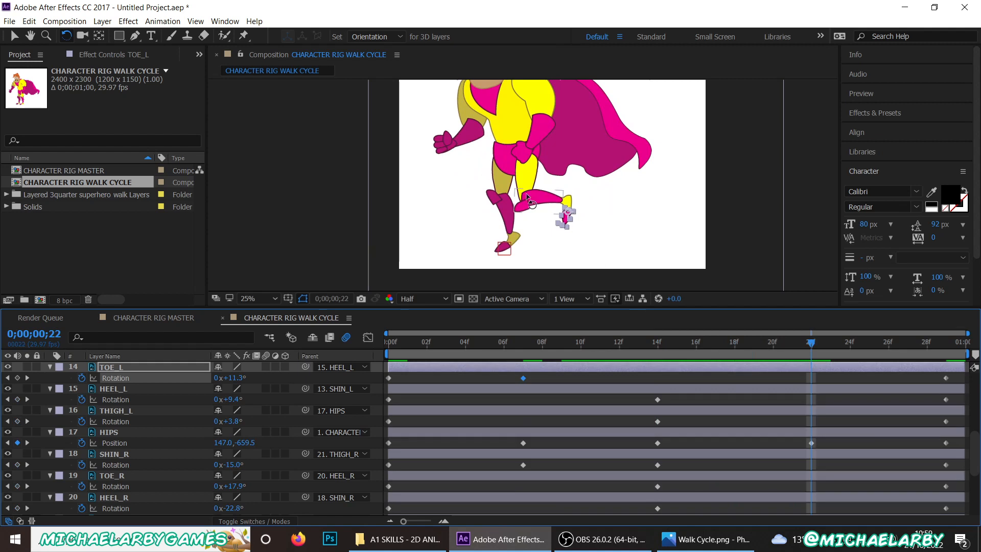
left_click(509, 215)
key("alt+shift+r")
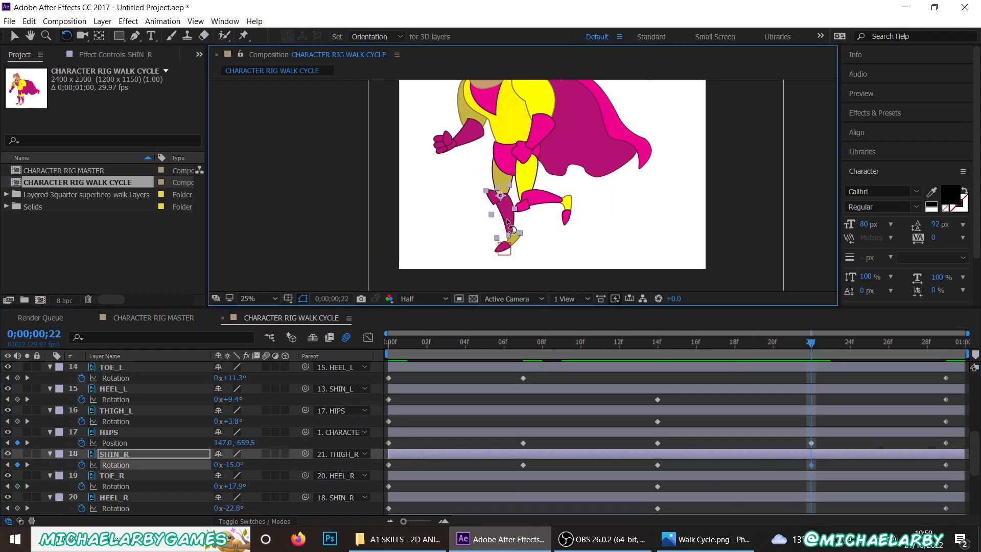
left_click_drag(509, 221, 496, 244)
left_click(501, 251)
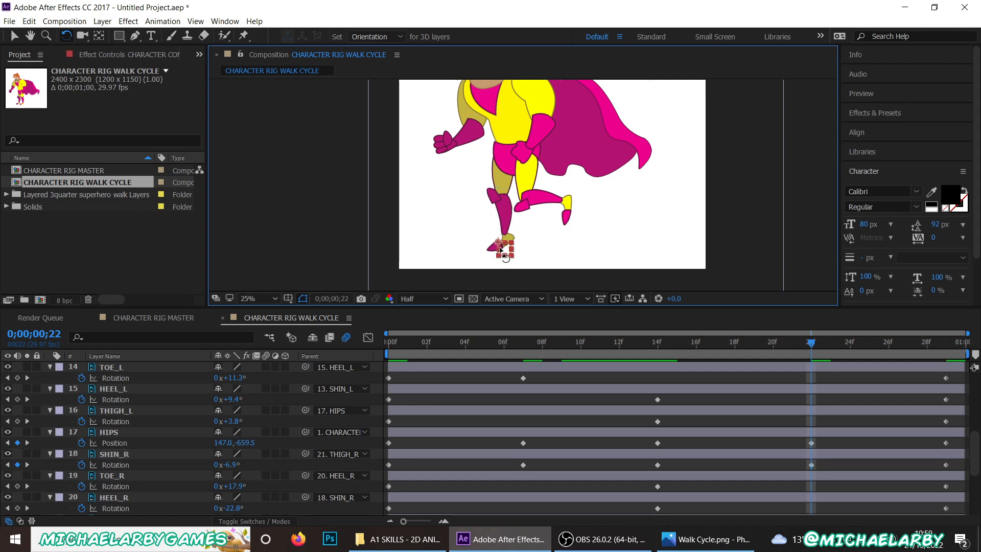
- Flatten the right foot at 0;00;00;22 by rotating HEEL_R to about +6.8° and TOE_R to about -0.9°
left_click(512, 237)
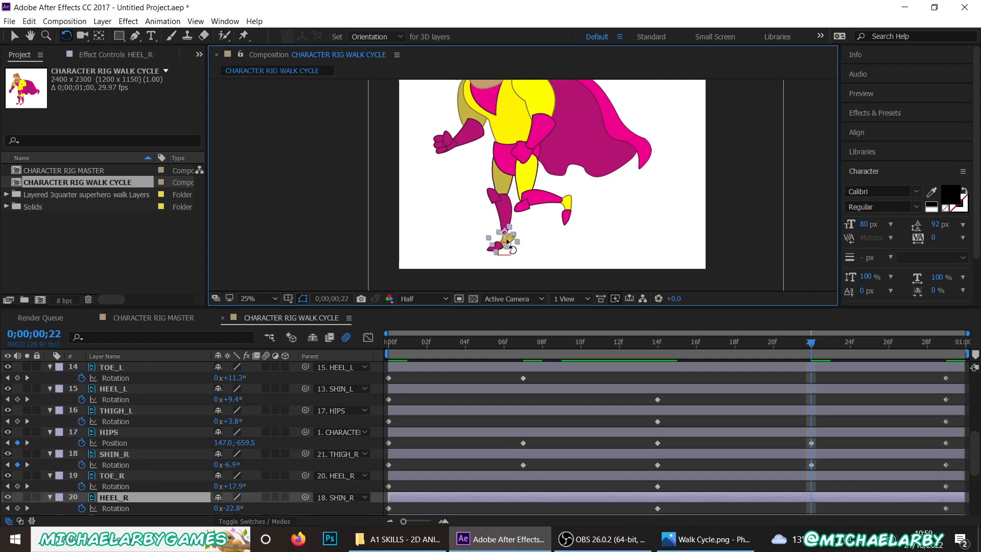
key("alt+shift+r")
left_click_drag(507, 241, 502, 244)
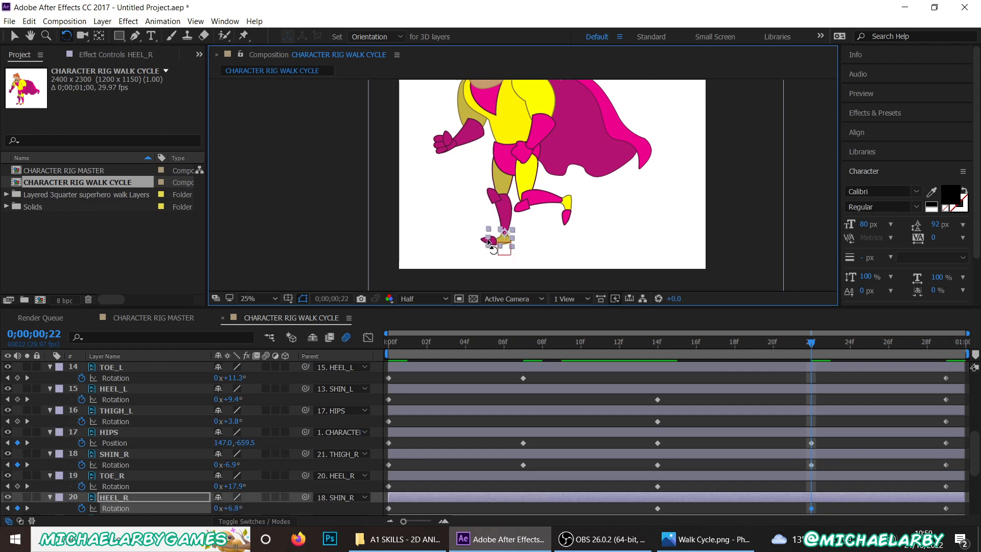
scroll(486, 244, "up", 2)
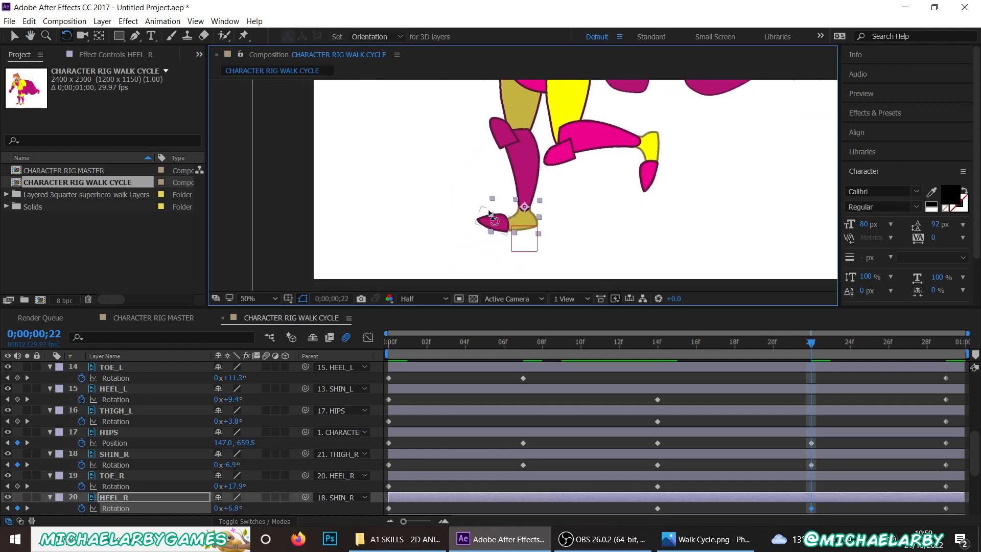
left_click(489, 225)
left_click_drag(488, 222, 486, 228)
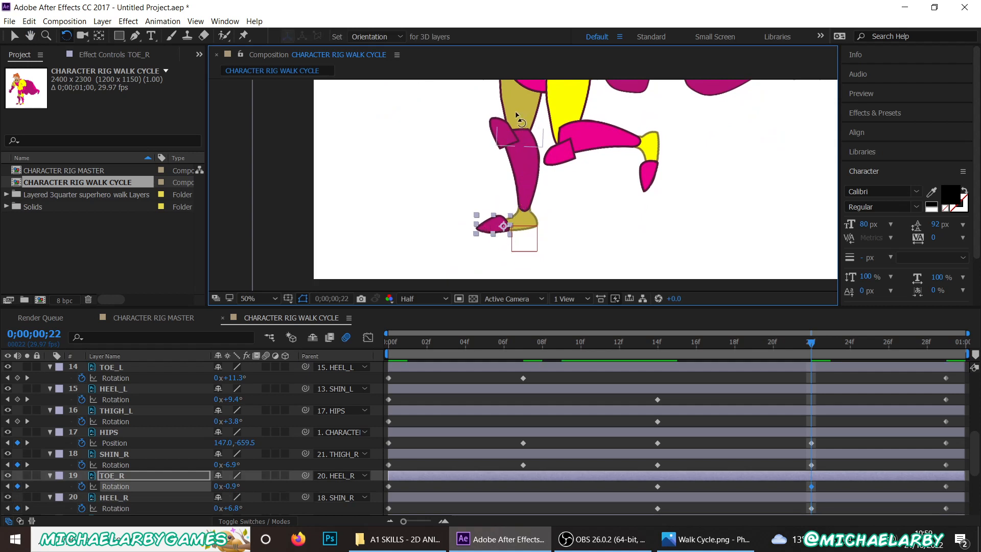
- Enlarge the composition viewer and frame the character from head to feet at 25% magnification
key("comma")
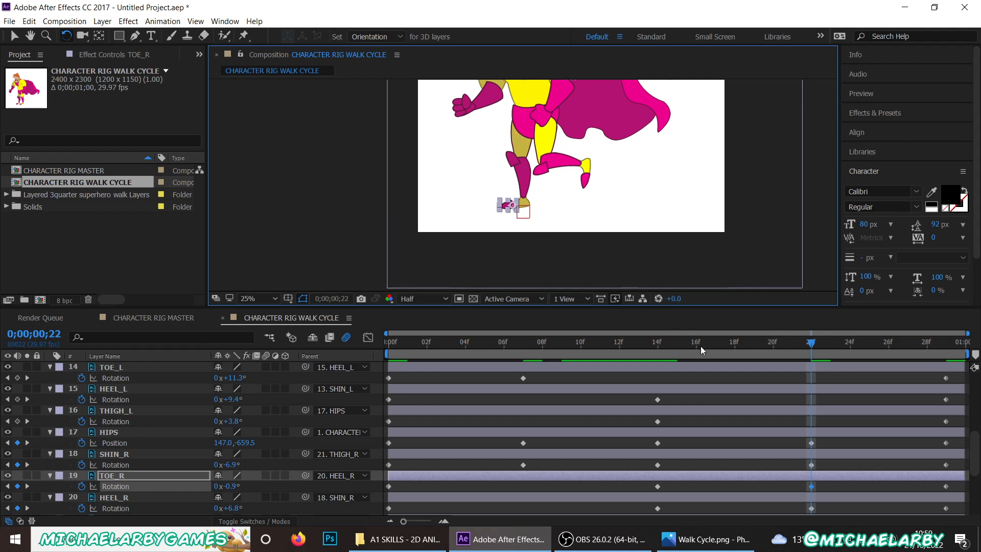
left_click_drag(577, 208, 565, 249)
scroll(560, 238, "down", 1)
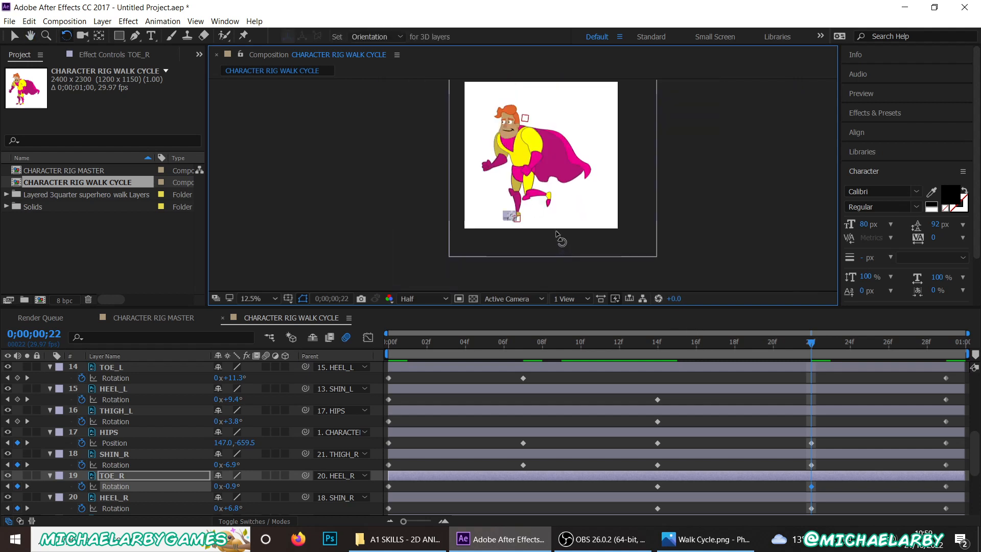
scroll(520, 165, "up", 1)
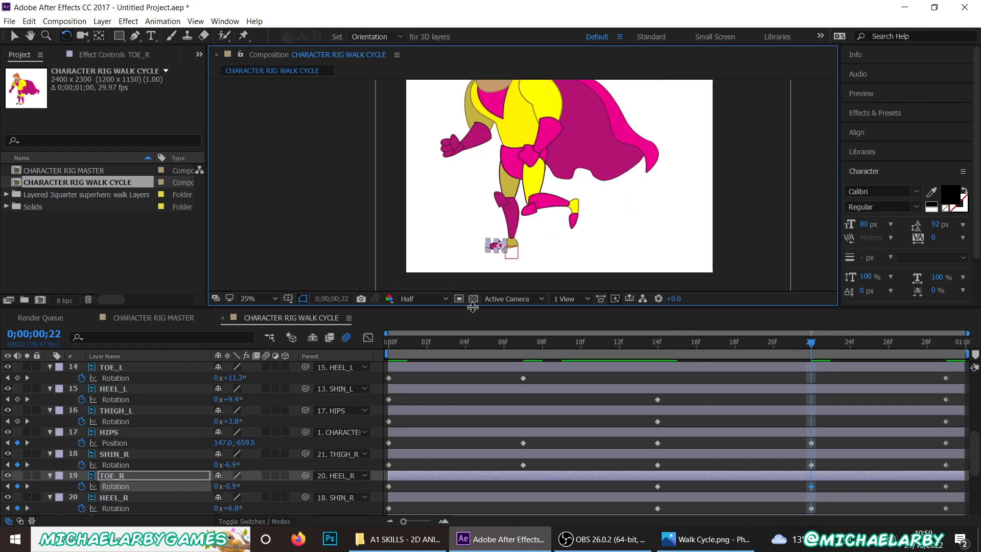
left_click_drag(473, 307, 474, 401)
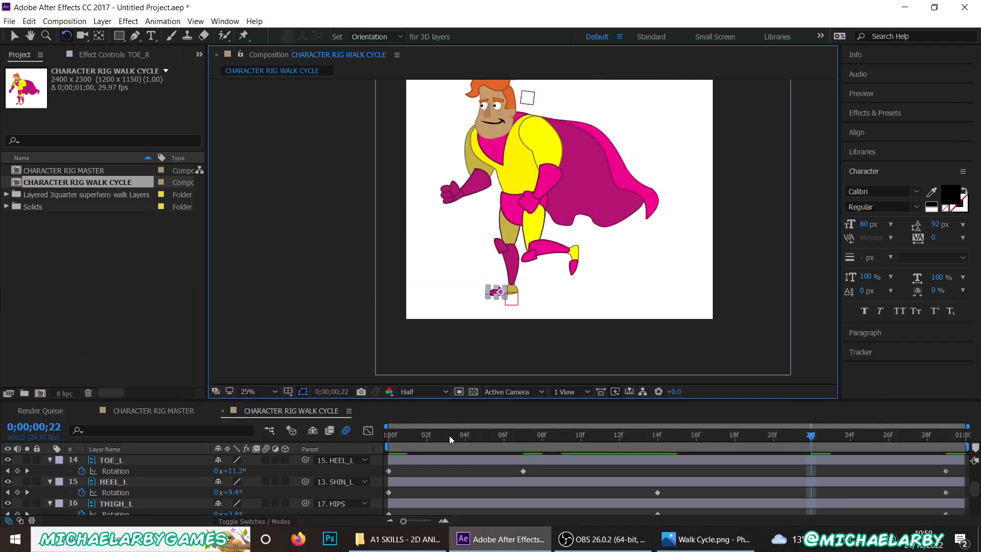
- Play back the walk cycle from 0;00;00;00 to check the leg motion
left_click_drag(450, 438, 361, 433)
key("space")
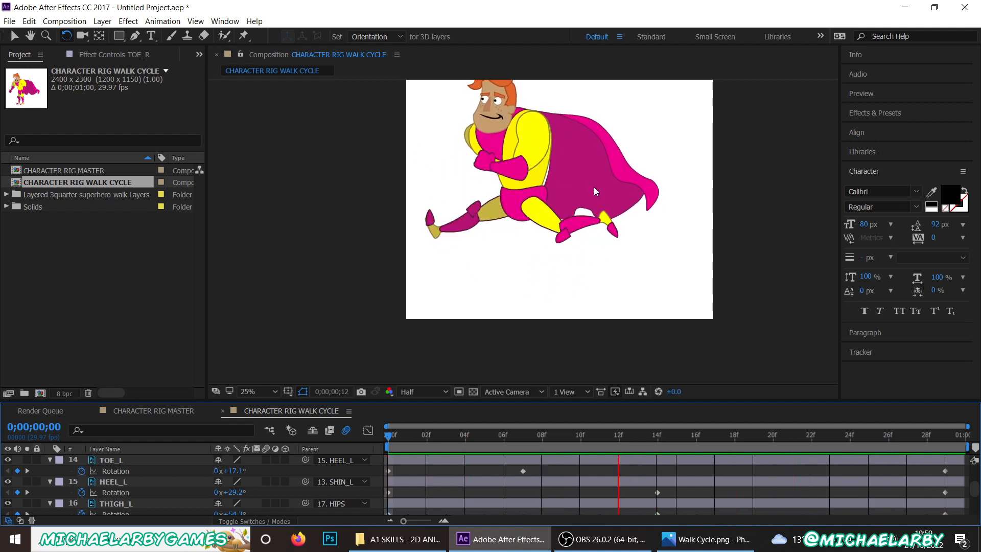
left_click(473, 432)
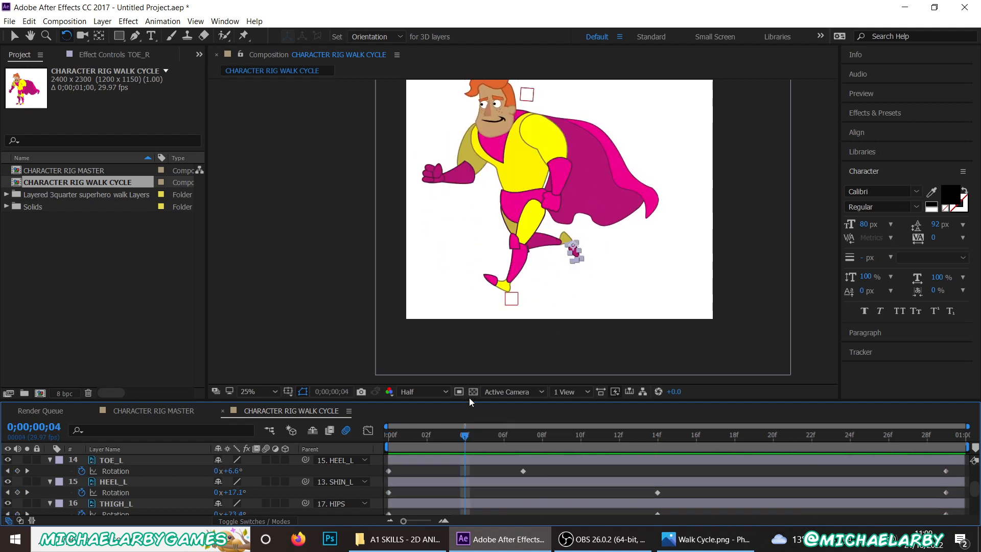
- Select the CAPE layer and magnify the composition viewer to 50% around the cape
left_click_drag(473, 401, 472, 256)
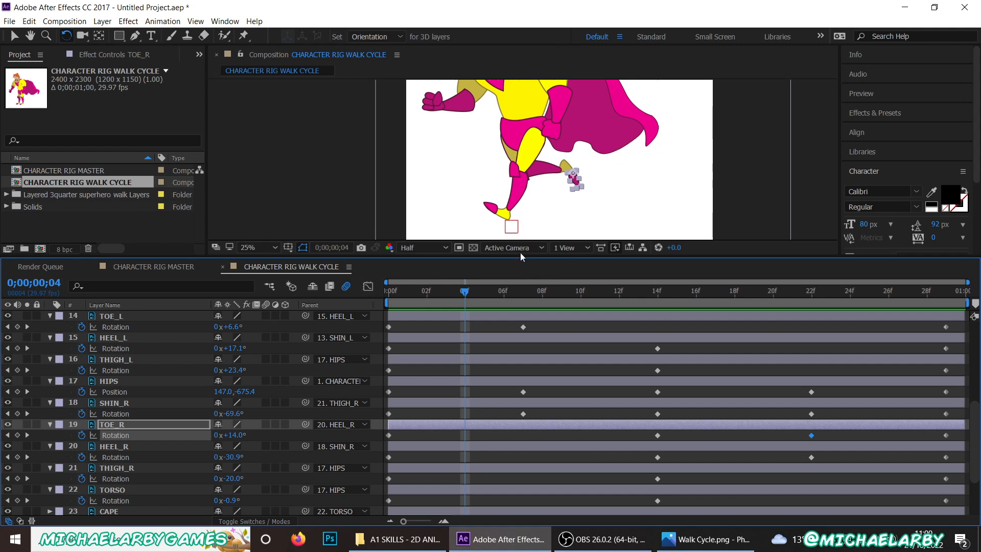
left_click_drag(521, 257, 521, 283)
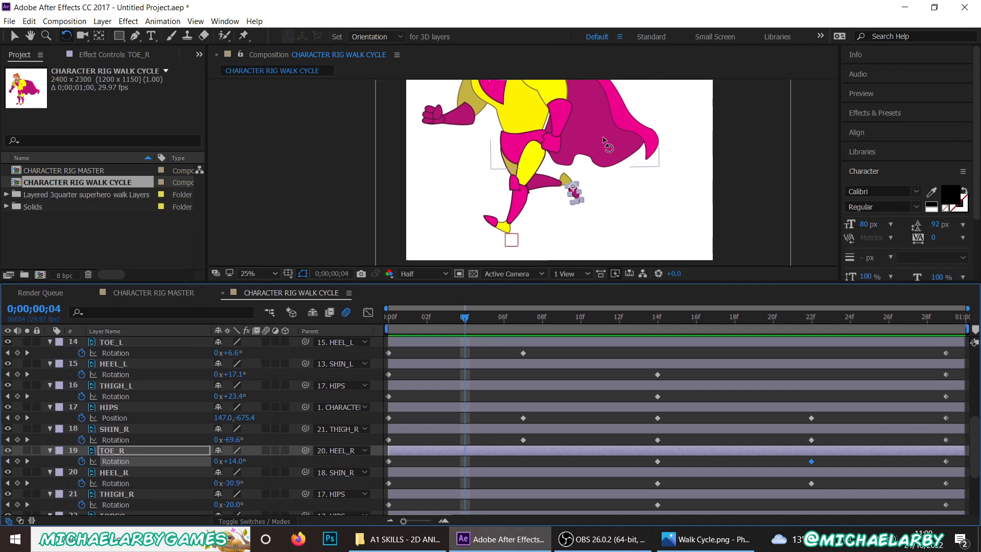
scroll(607, 159, "up", 5)
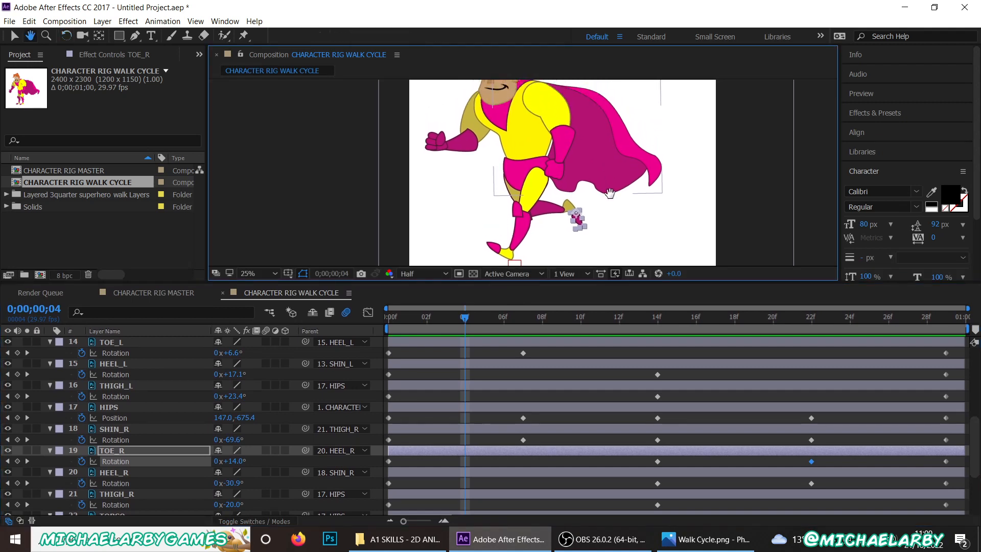
left_click(603, 199)
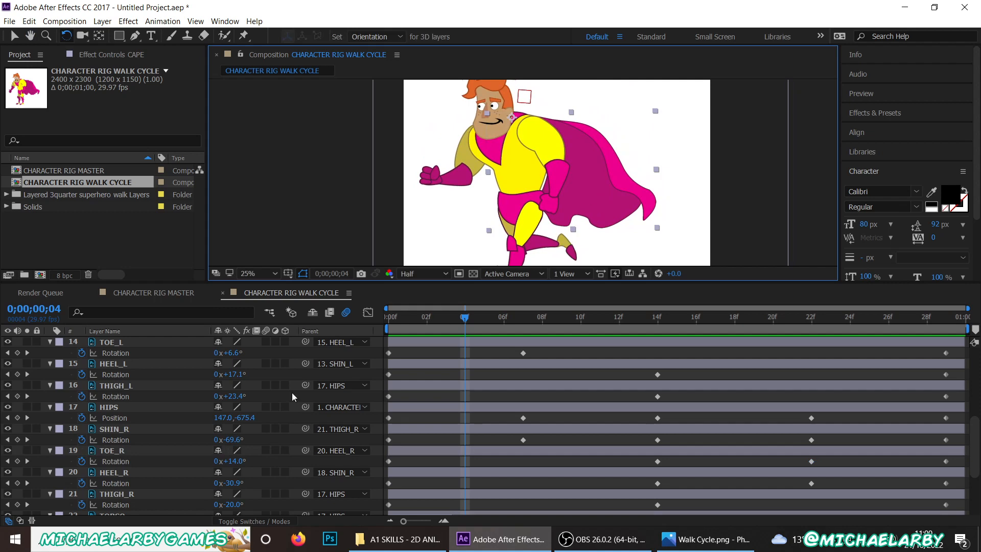
scroll(111, 419, "down", 5)
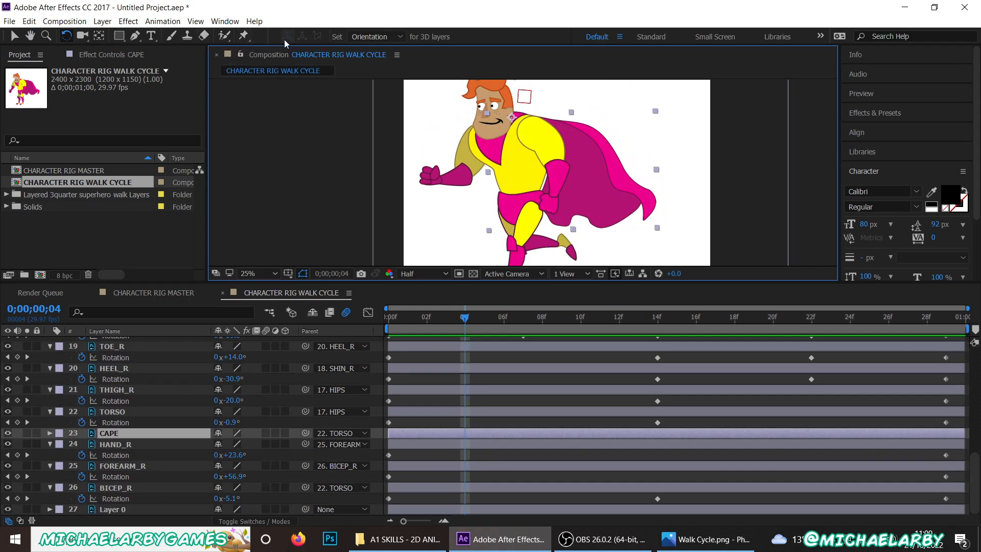
left_click_drag(416, 282, 417, 398)
scroll(540, 210, "up", 2)
left_click_drag(553, 199, 450, 208)
- Place five puppet pins on the cape: at the collar, upper outer edge, trailing tip, bottom hem and hem near the hand
left_click(243, 35)
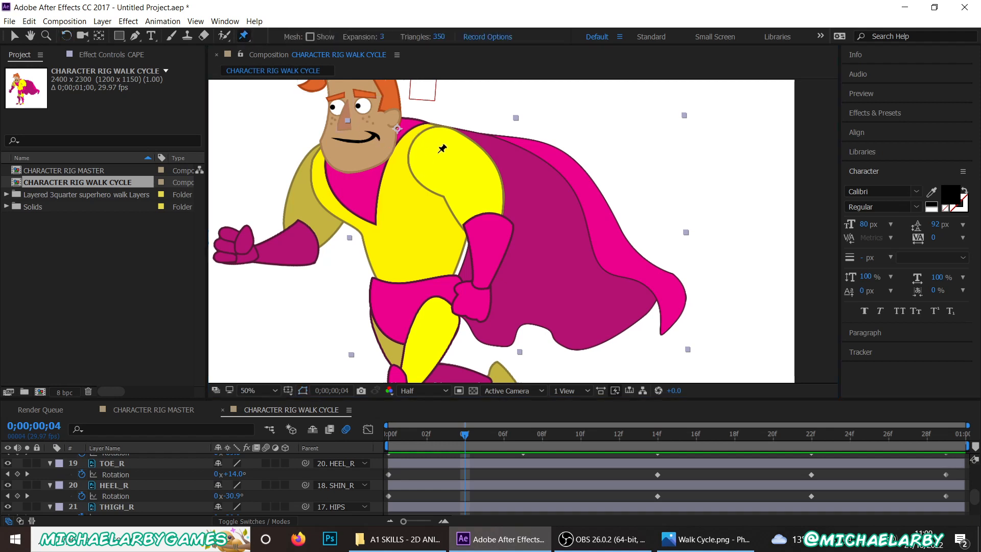
left_click(404, 132)
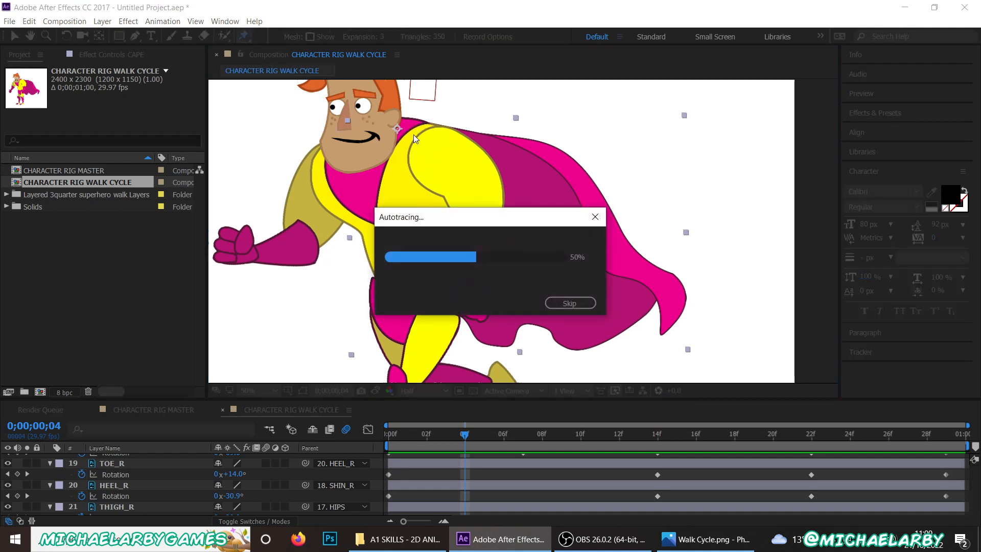
left_click(551, 156)
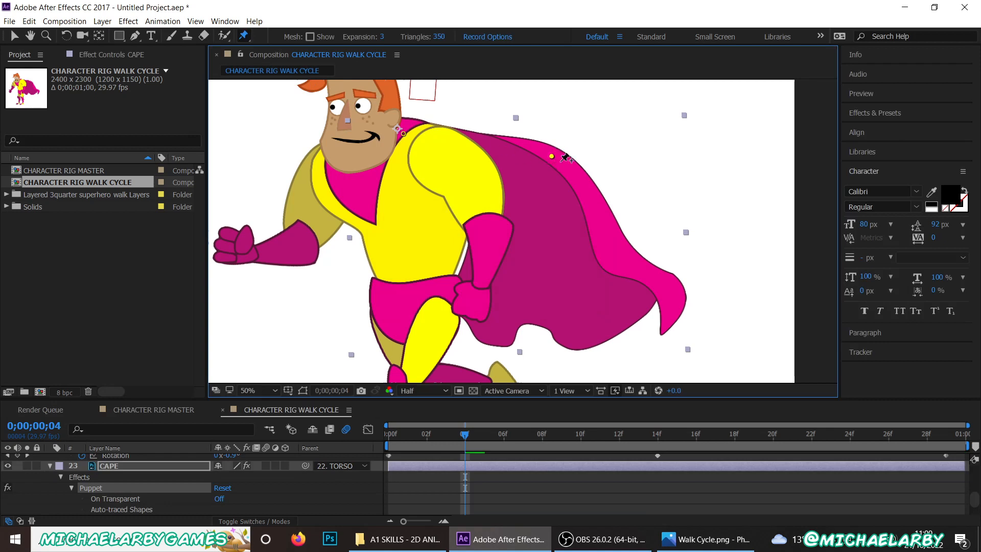
left_click(664, 293)
left_click(576, 336)
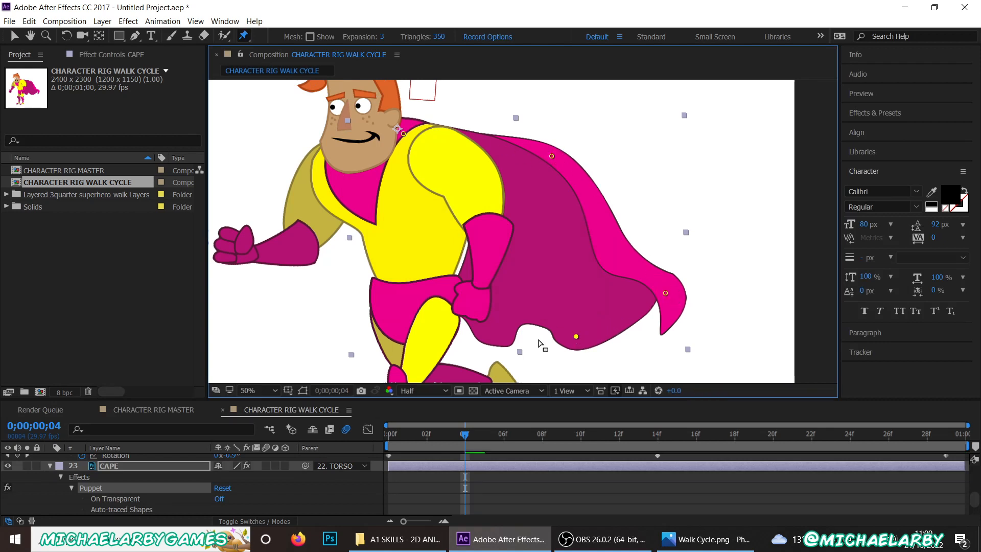
left_click(478, 315)
- Expand the CAPE layer's Puppet mesh deformation to reveal the Position keyframes of all five puppet pins
left_click_drag(521, 399, 498, 203)
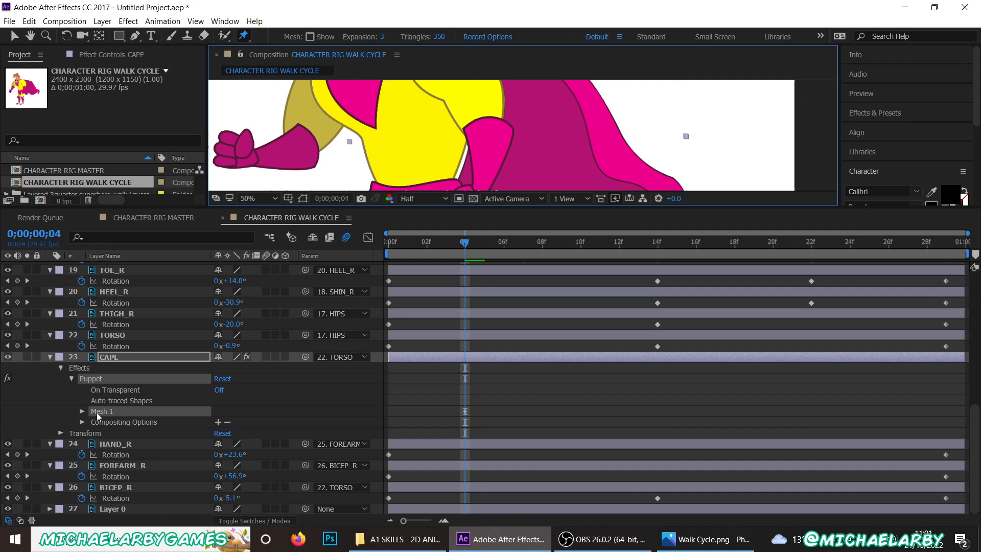
left_click(82, 411)
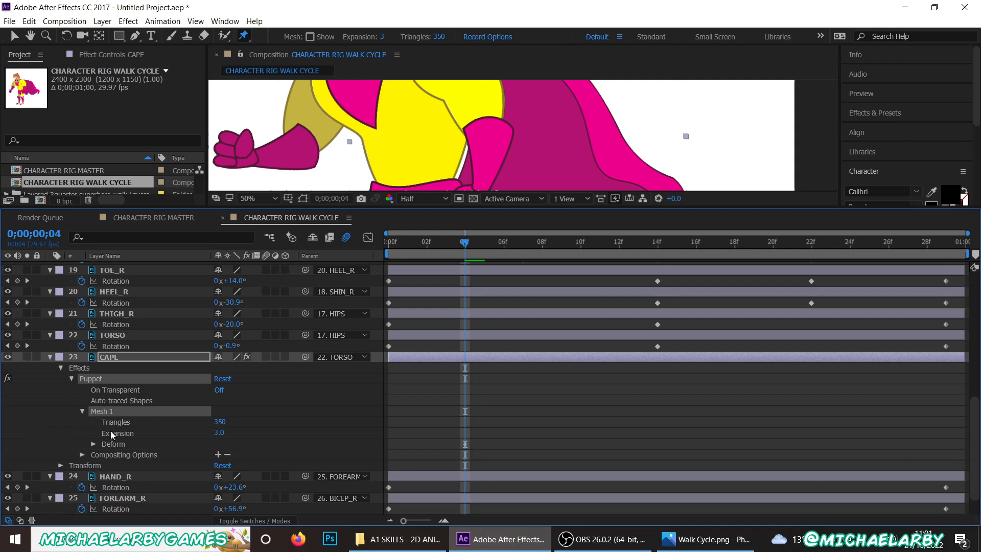
left_click(93, 444)
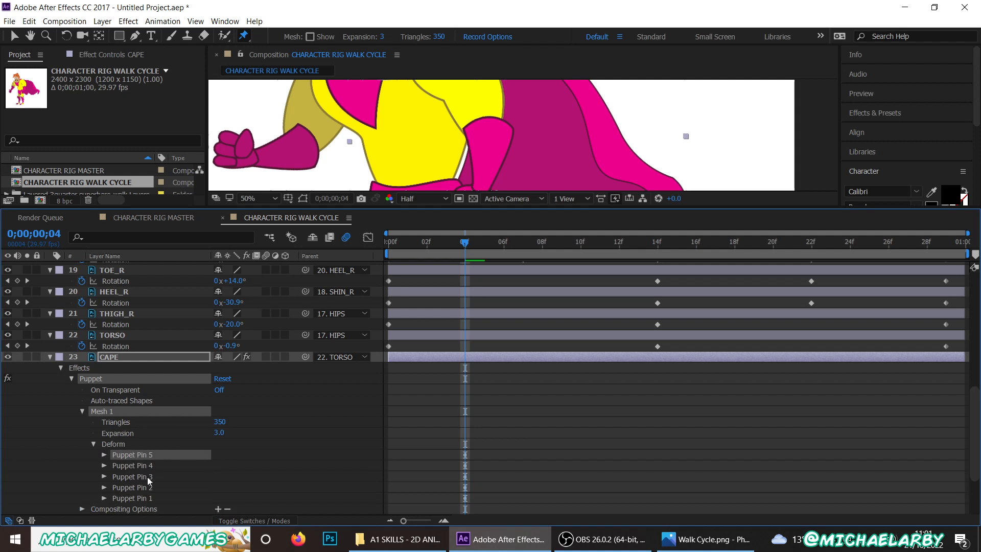
left_click_drag(464, 247, 383, 247)
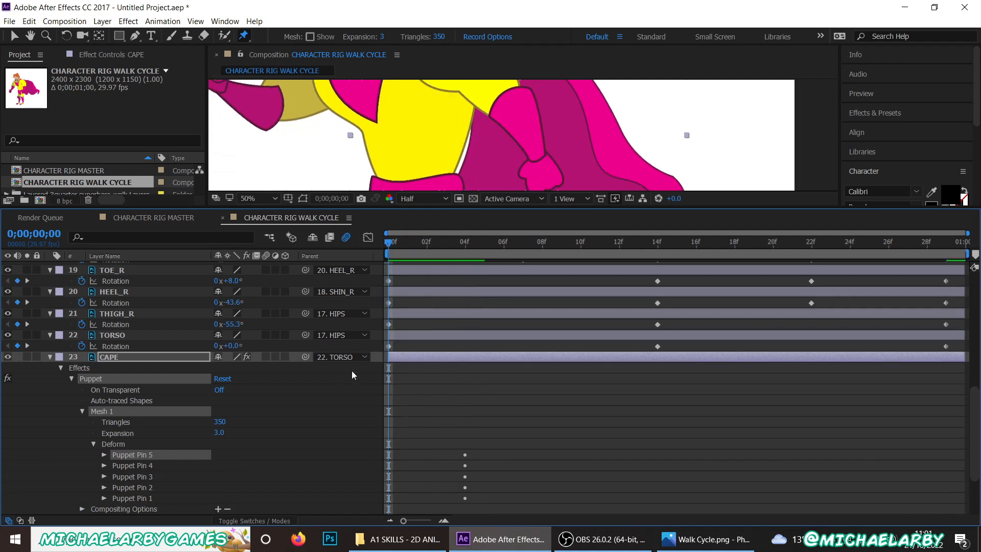
left_click(104, 455)
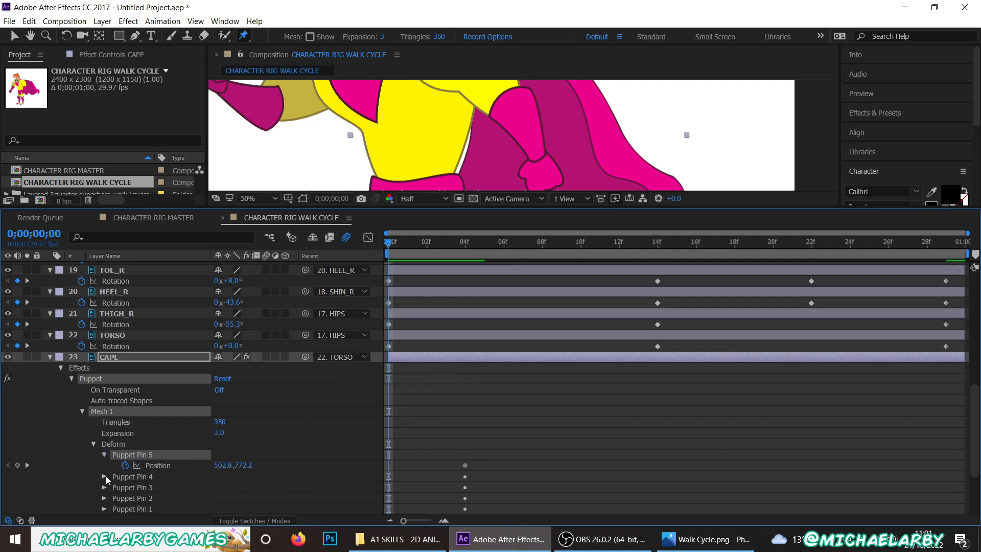
left_click(105, 477)
left_click(105, 498)
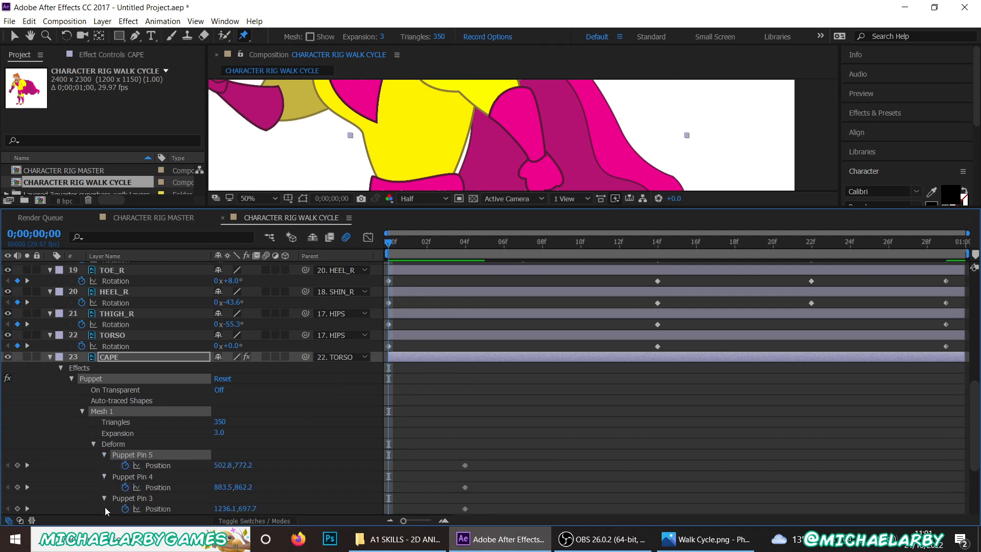
scroll(111, 472, "down", 3)
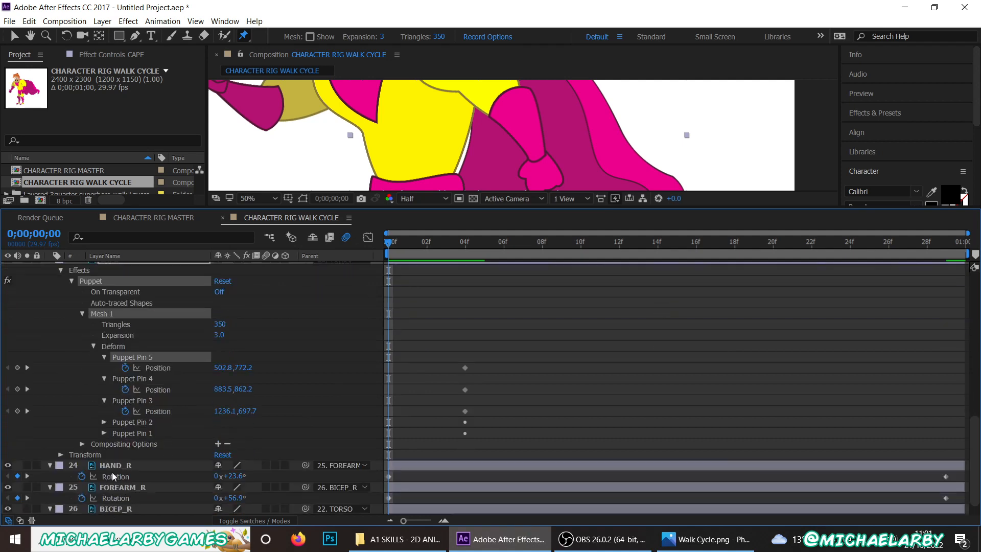
left_click(105, 422)
left_click(103, 445)
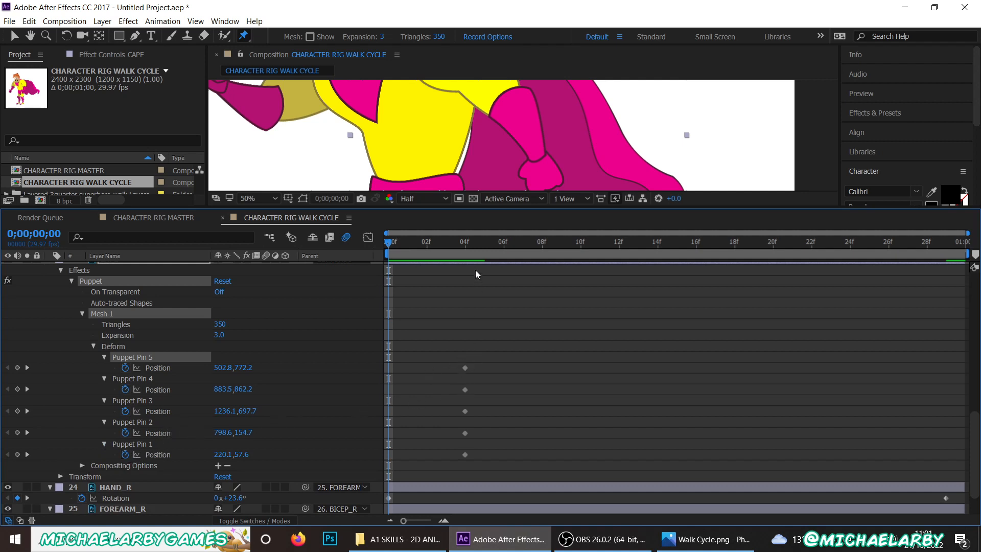
- Move the Position keyframes of all five cape pins from 0;00;00;04 to 0;00;00;00
left_click(465, 241)
left_click_drag(469, 244, 381, 243)
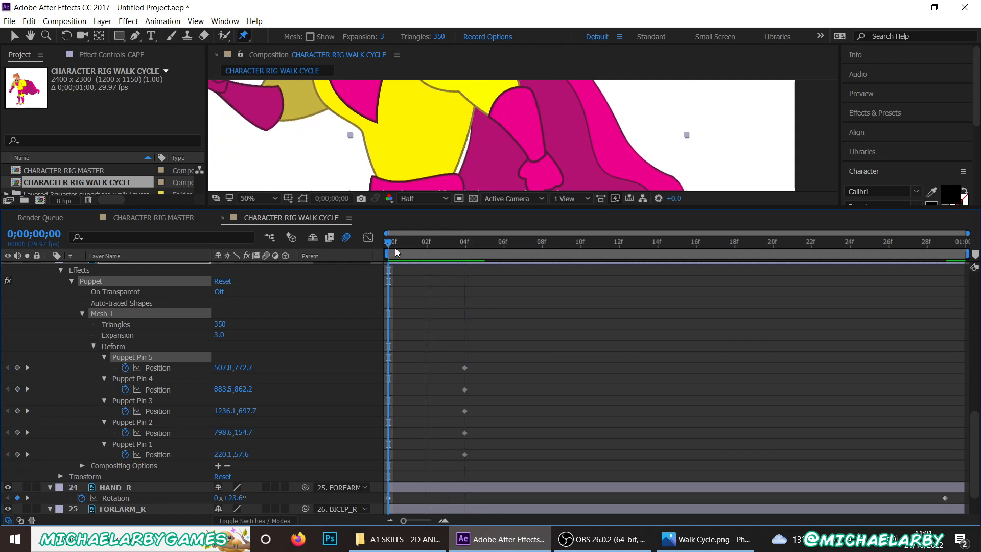
key("space")
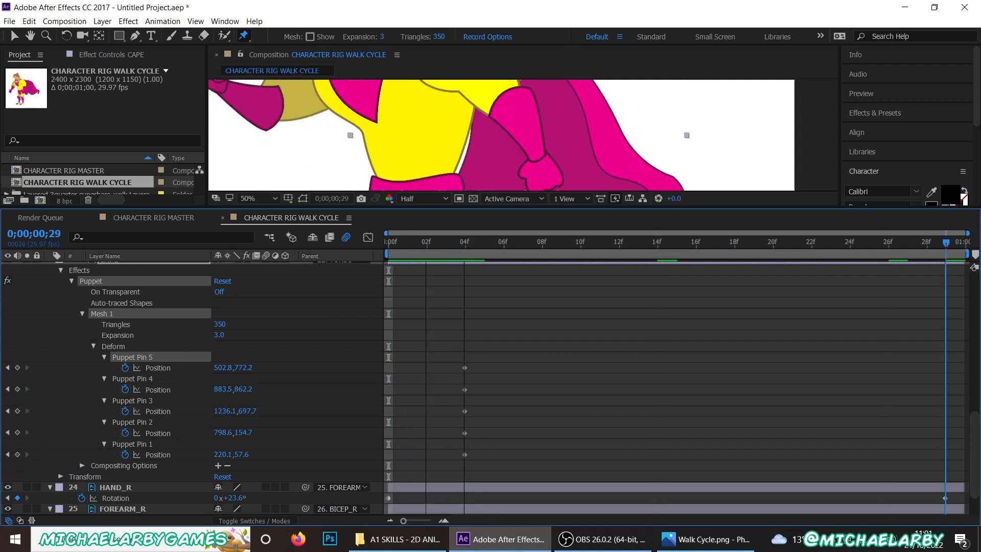
left_click(504, 243)
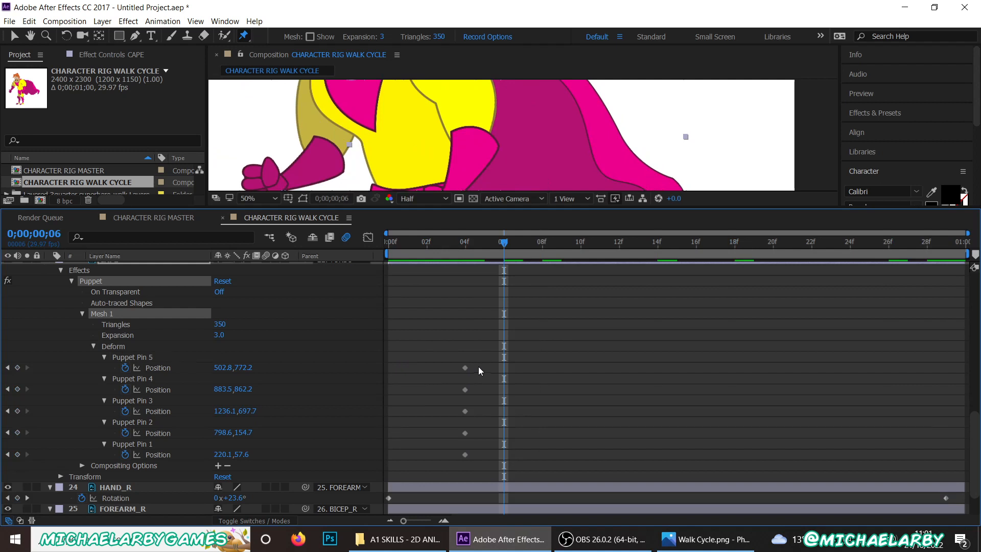
left_click_drag(477, 360, 453, 464)
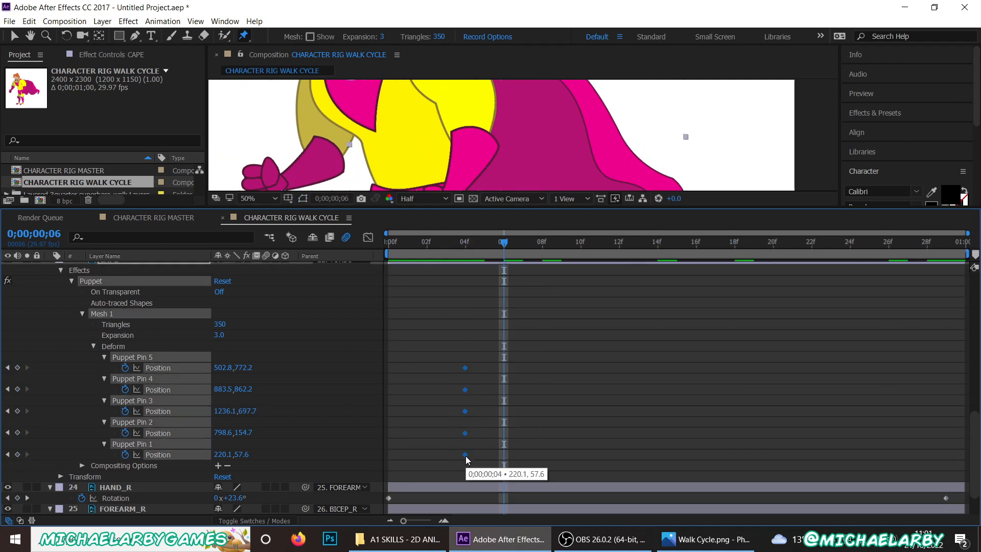
left_click_drag(462, 454, 405, 453)
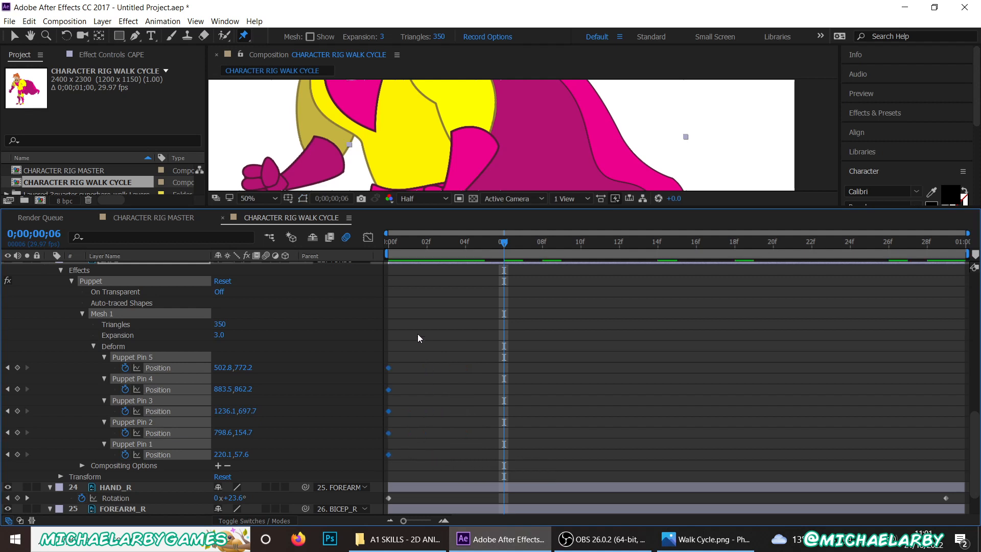
- Add matching Position keyframes for all five cape pins at 0;00;00;29
left_click(426, 268)
left_click_drag(444, 245, 972, 244)
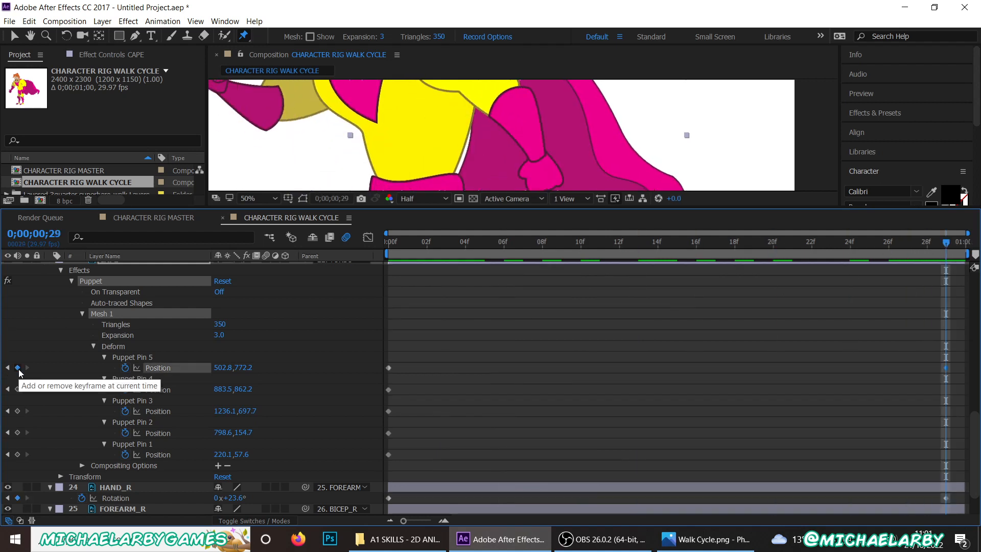
left_click(17, 367)
left_click(17, 389)
left_click(18, 411)
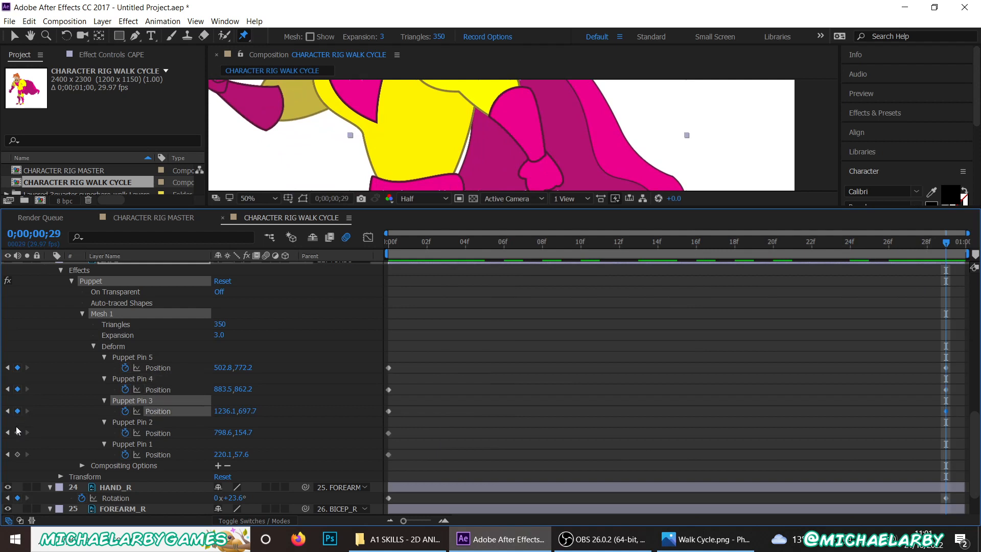
left_click(18, 432)
left_click(17, 454)
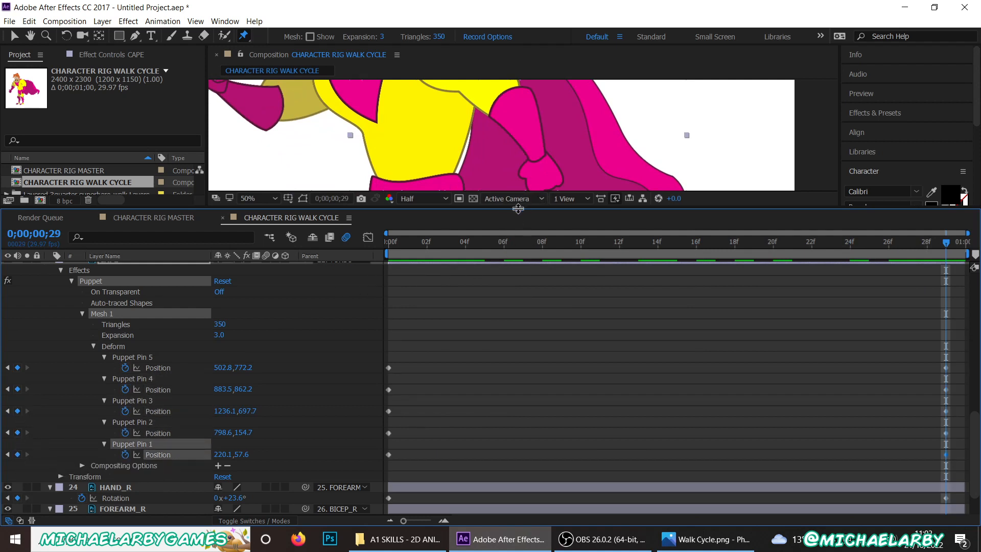
- Raise the cape's trailing tip at 0;00;00;14 by moving Puppet Pin 3 to about 1315.8, 559.9
left_click_drag(519, 207, 521, 289)
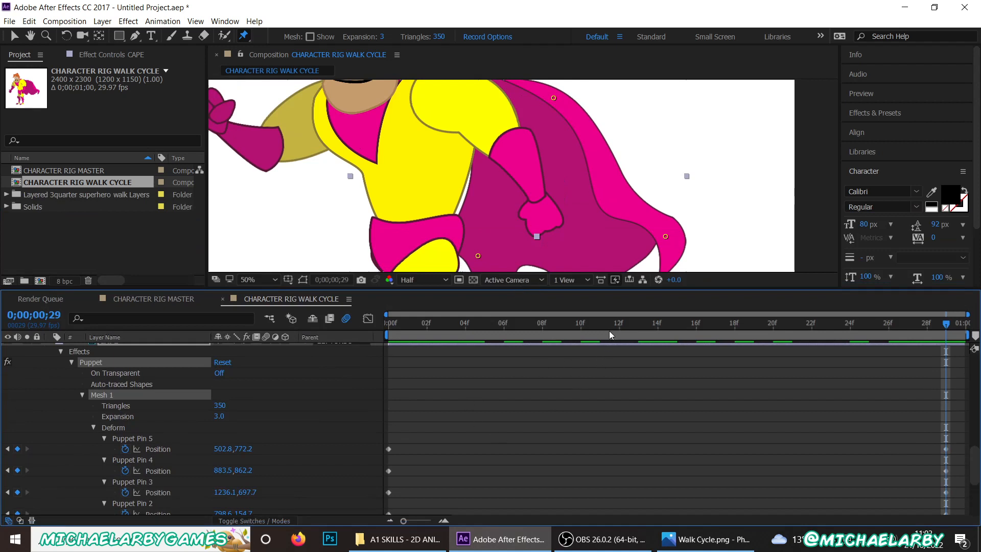
key("space")
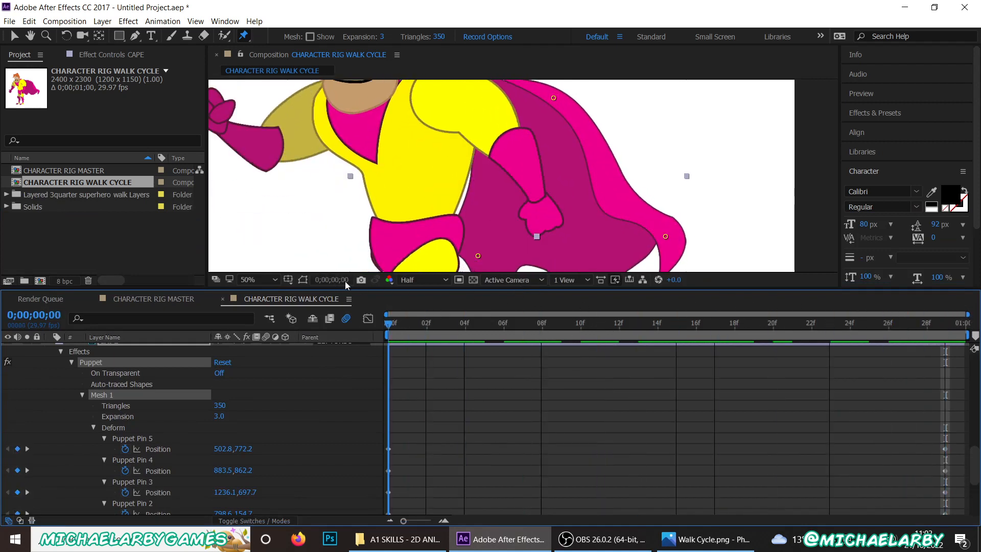
left_click(667, 331)
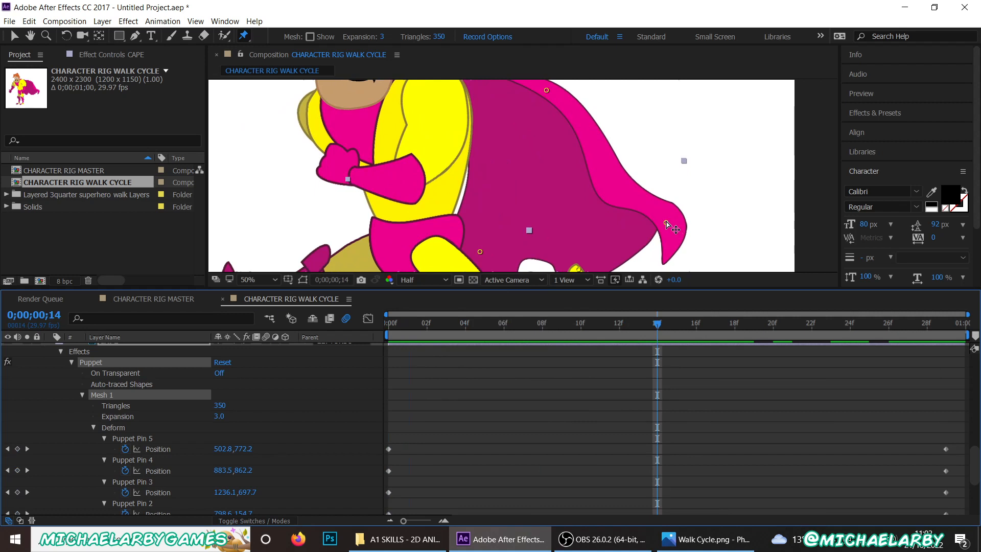
left_click_drag(667, 223, 685, 186)
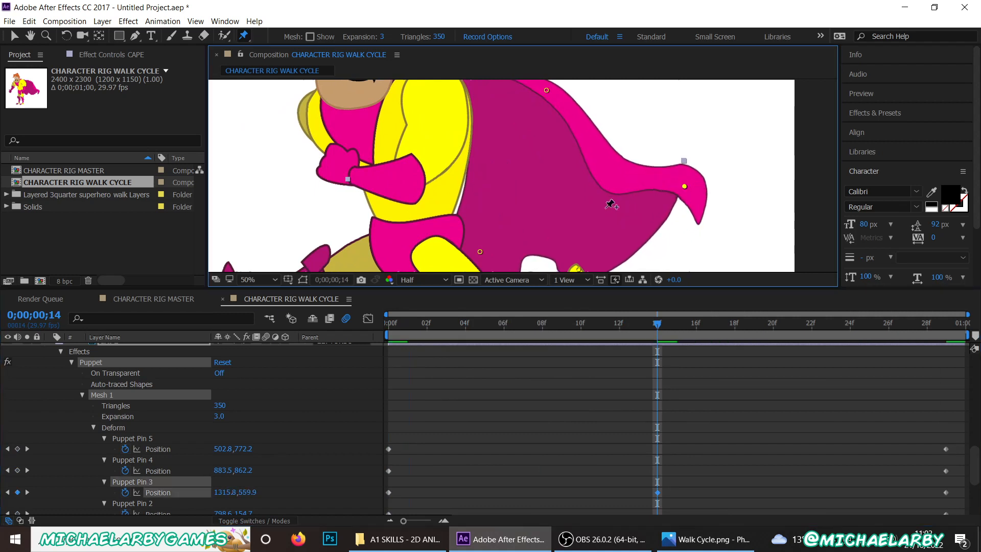
key("comma")
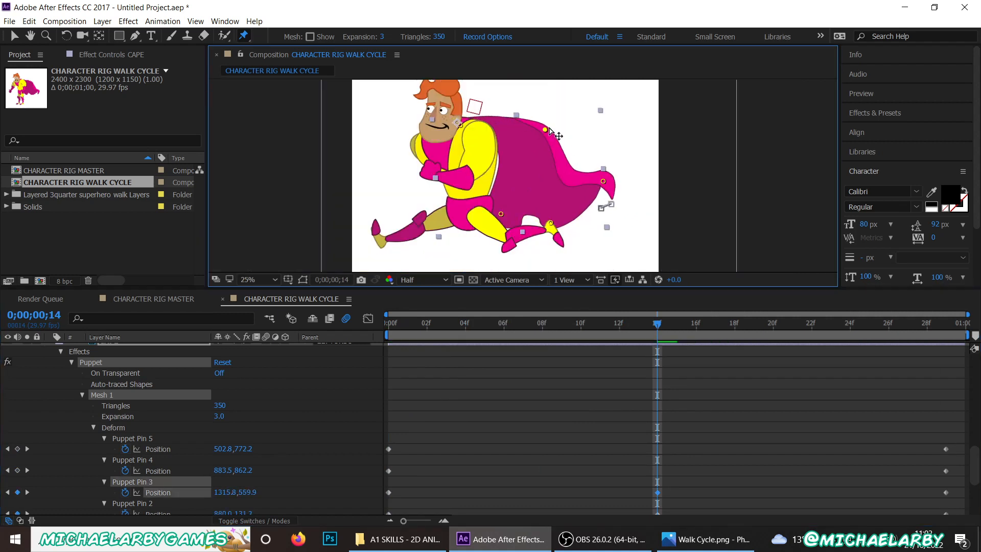
- Lift Puppet Pin 5 to about 575.1, 623.9, Pin 4 to 916.5, 771.8 and Pin 2 to 946.8, 10.7 at 0;00;00;14, and preview
left_click_drag(534, 134, 549, 127)
left_click_drag(502, 216, 511, 197)
left_click_drag(550, 224, 555, 215)
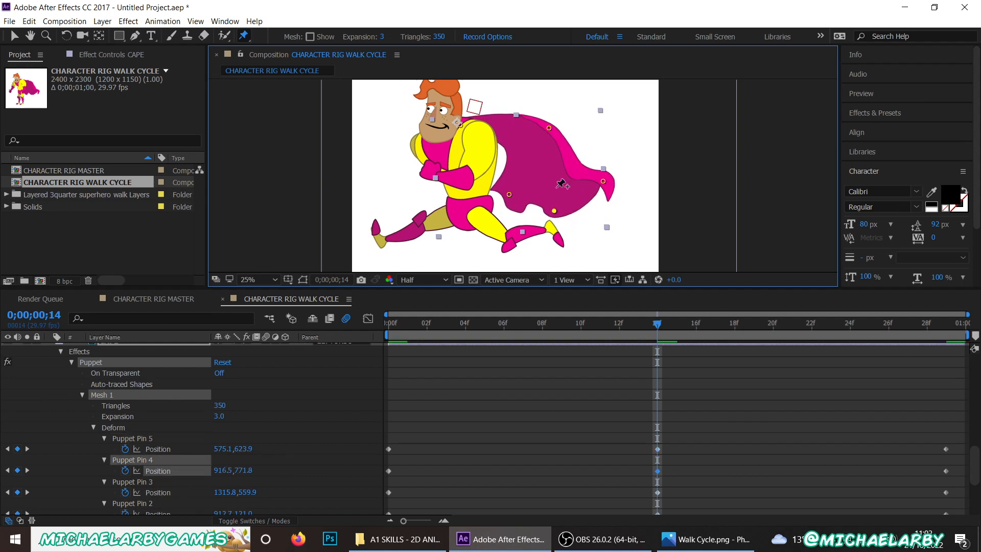
left_click_drag(550, 128, 553, 116)
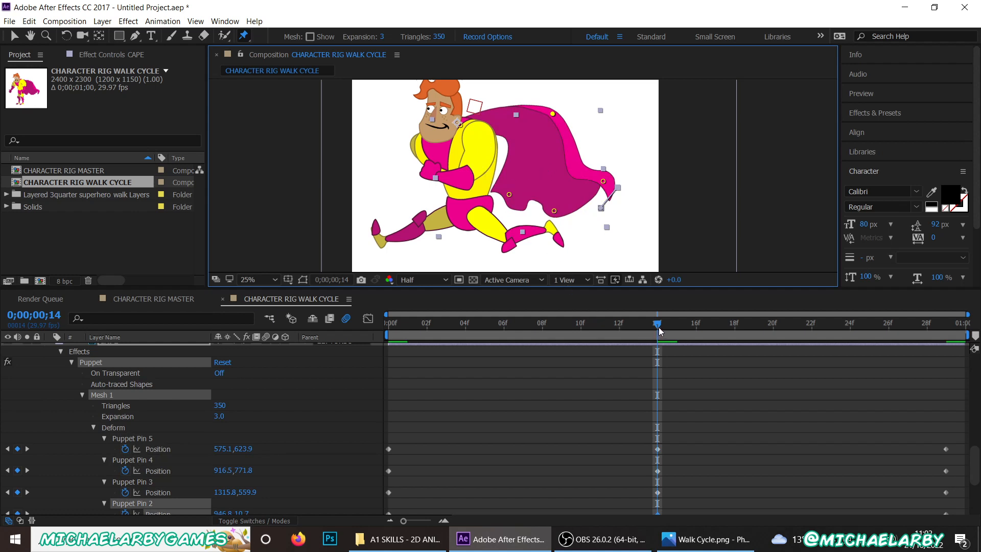
key("space")
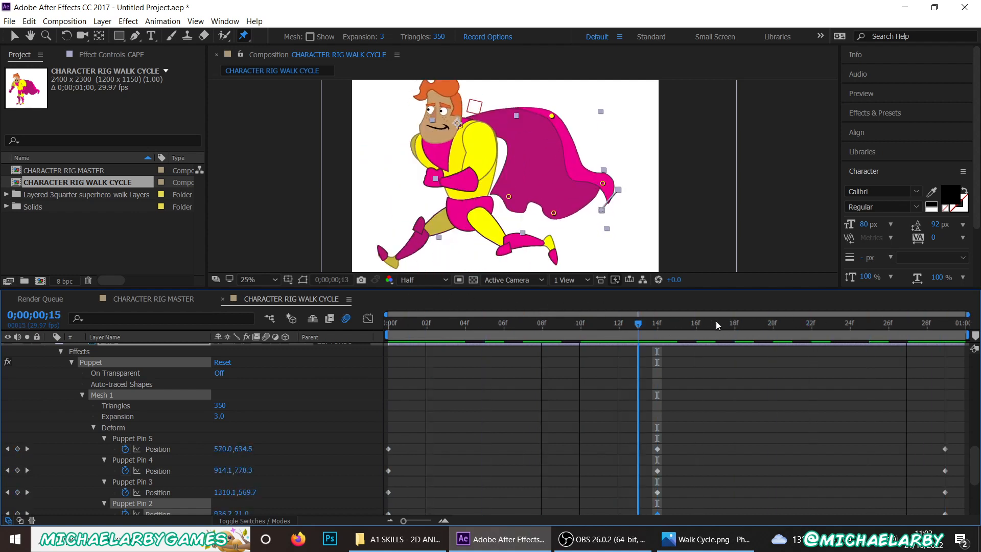
- At 0;00;00;14, move cape Pin 2 to 737.3, 251.5, Pin 4 to 957.5, 609.9, Pin 5 to 551.8, 610.6, Pin 3 to 1445.2, 466.9, and preview
left_click(657, 339)
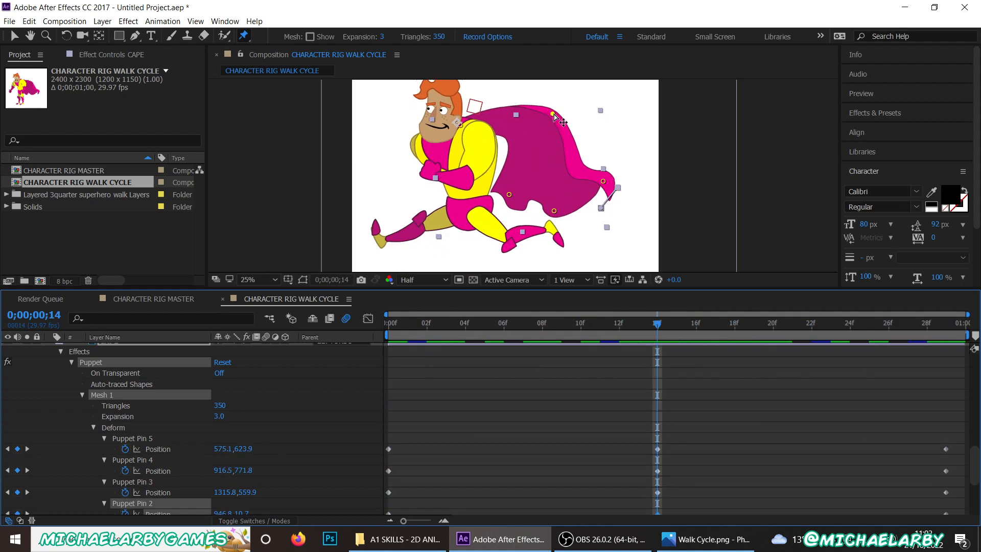
left_click_drag(553, 114, 536, 137)
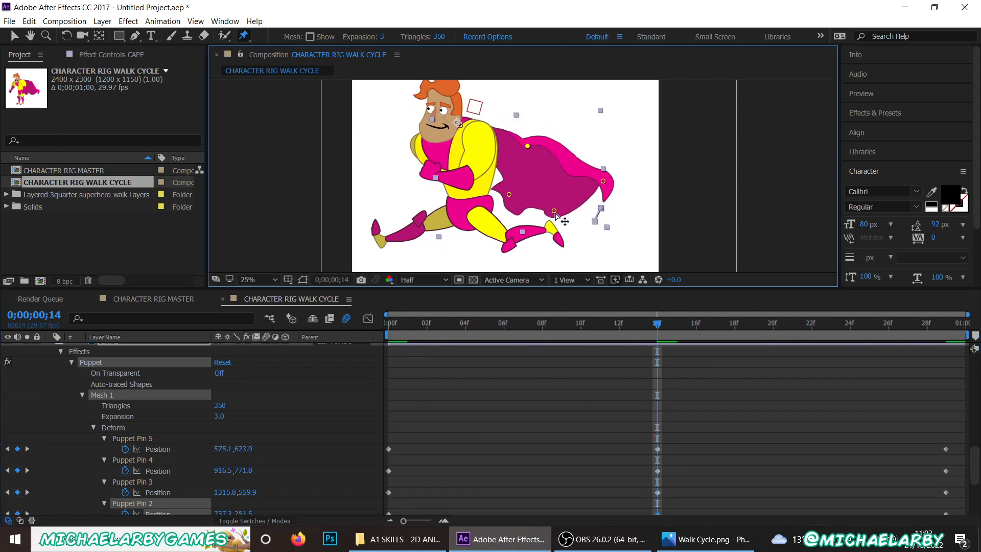
left_click_drag(555, 212, 506, 199)
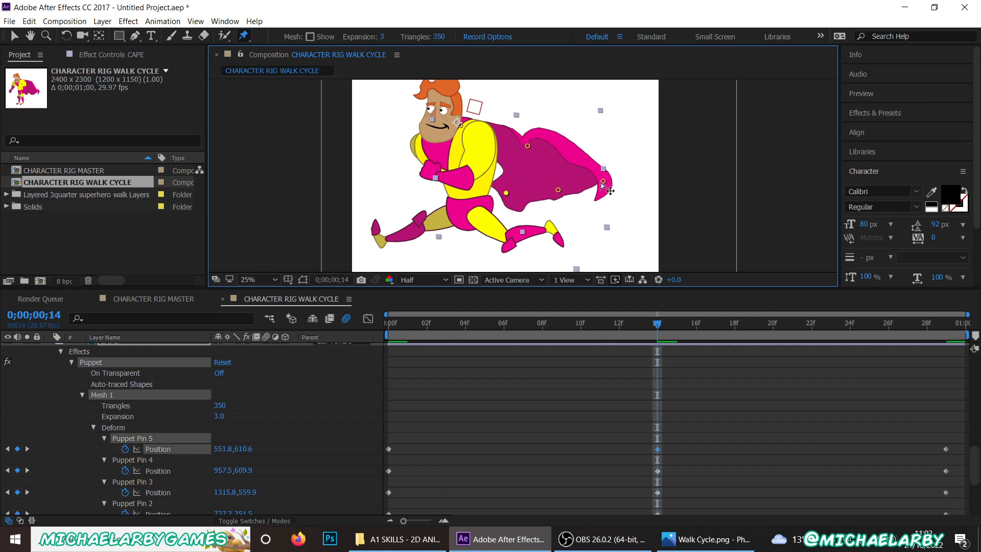
left_click_drag(603, 183, 619, 169)
left_click_drag(611, 327, 326, 301)
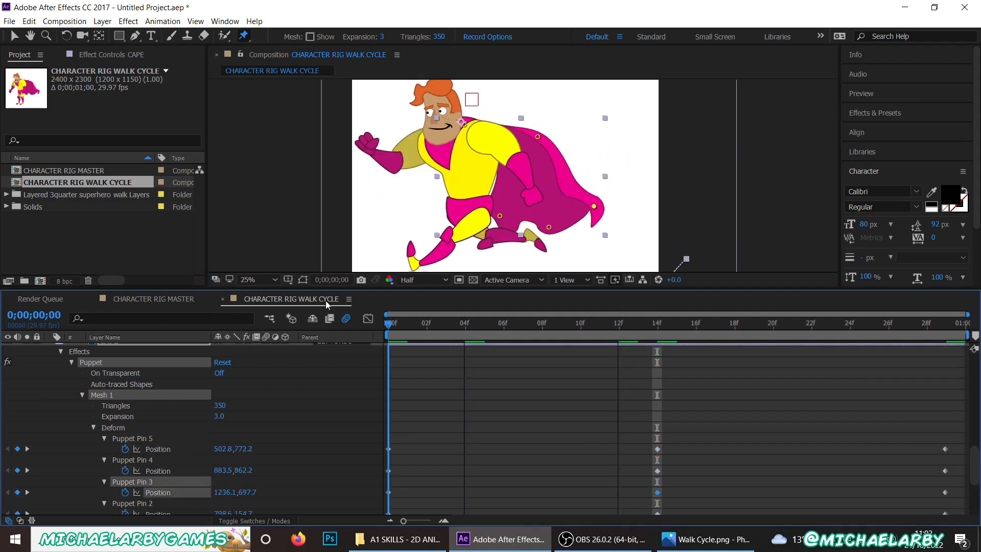
key("space")
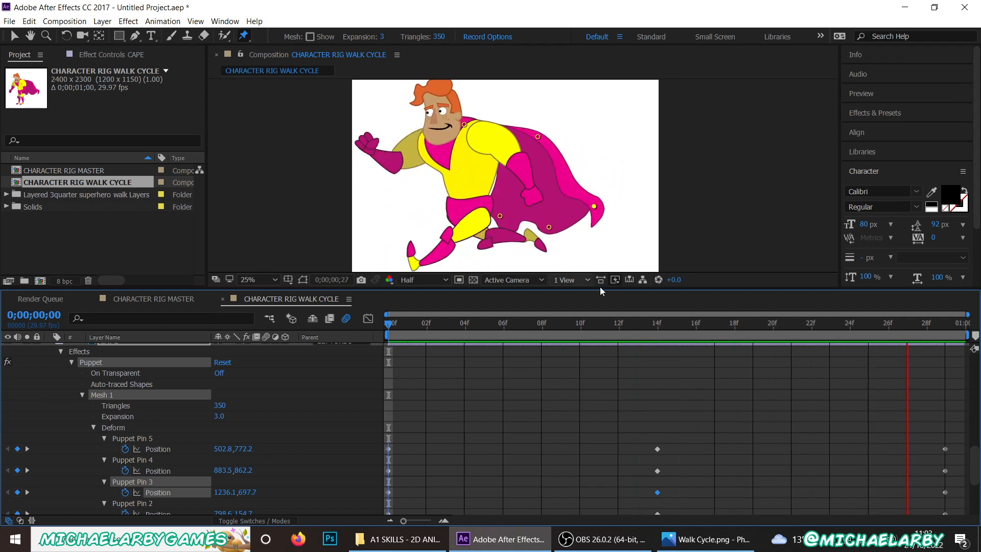
- Raise the cape's upper edge at 0;00;00;14 by moving Puppet Pin 2 to about 879.8, -9.0, and preview the loop in a larger view
left_click(656, 324)
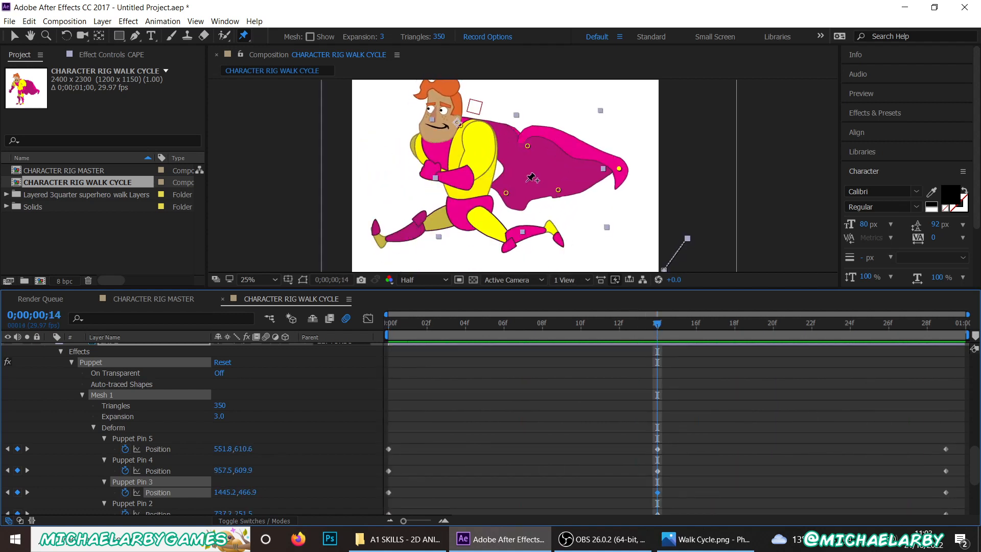
left_click_drag(529, 143, 544, 113)
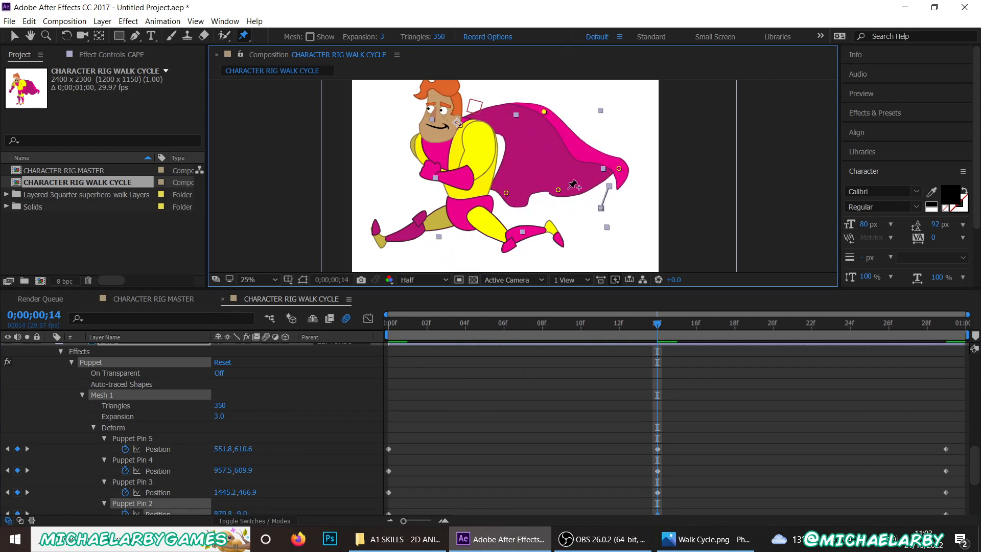
left_click_drag(586, 322, 366, 300)
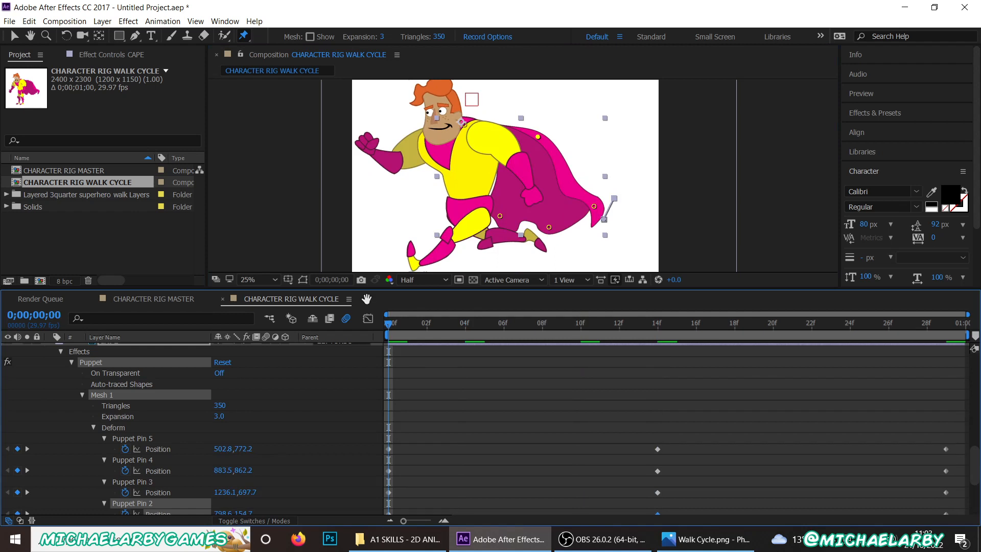
key("space")
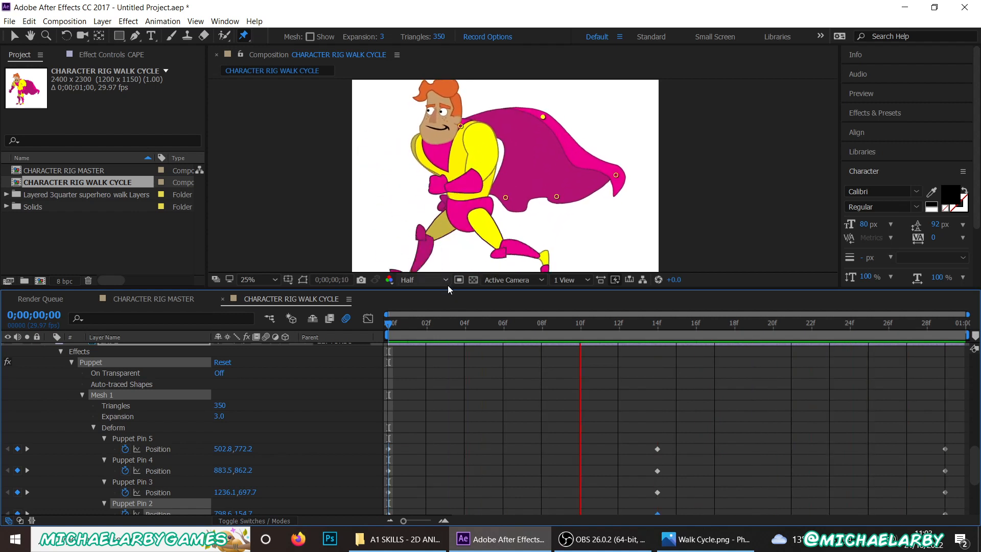
left_click_drag(446, 290, 435, 368)
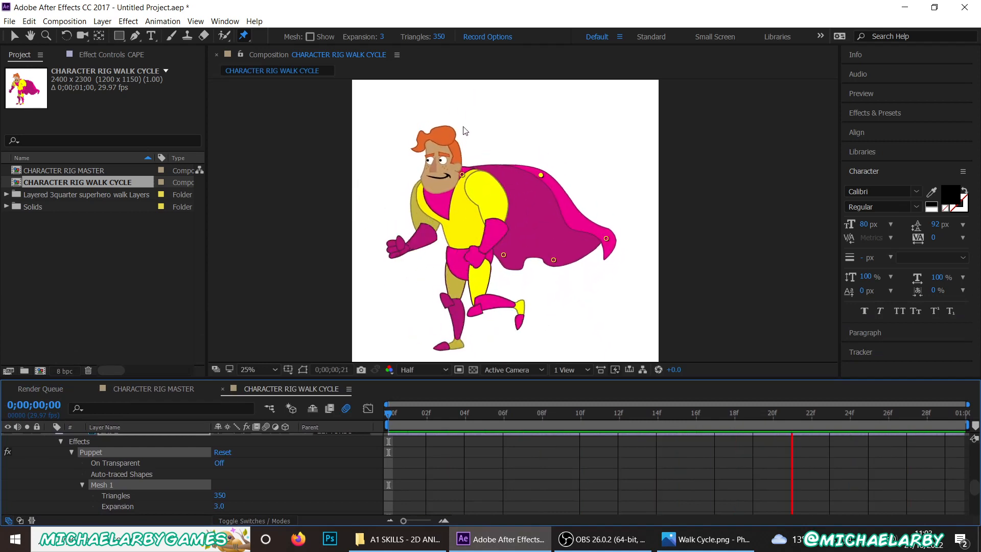
- Hide the background Layer 0 and stop the preview at 0;00;00;04
left_click_drag(332, 380, 332, 253)
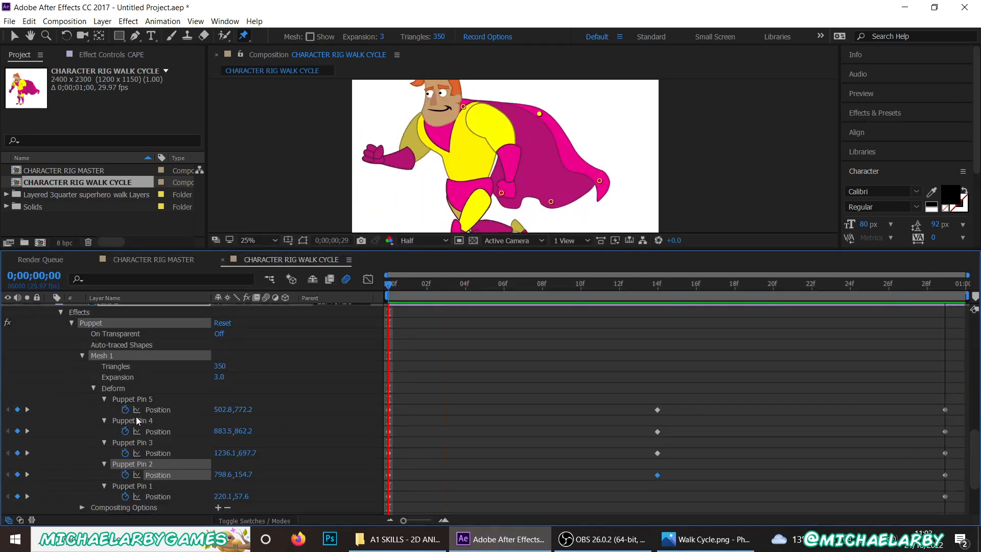
scroll(104, 432, "down", 3)
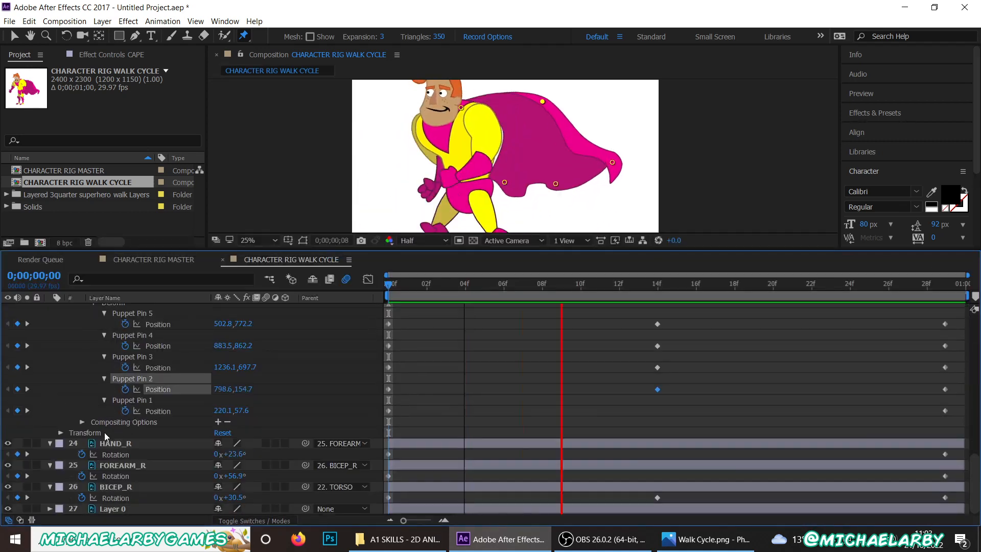
left_click(8, 509)
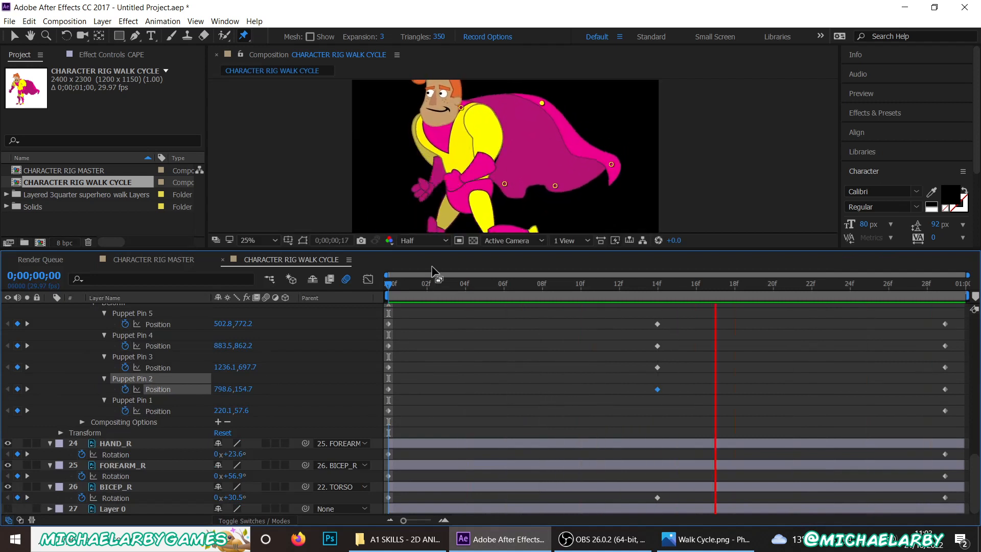
left_click(467, 285)
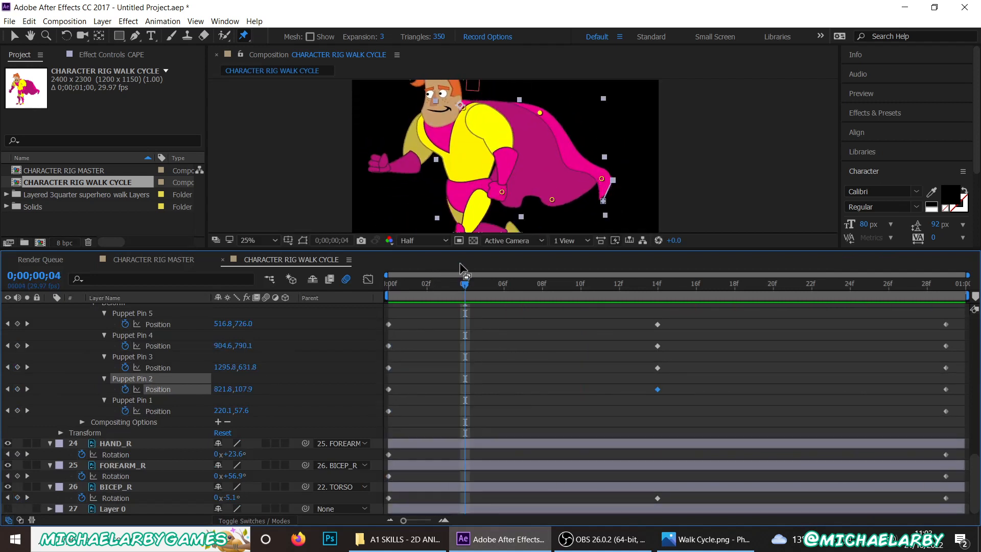
left_click_drag(456, 251, 453, 306)
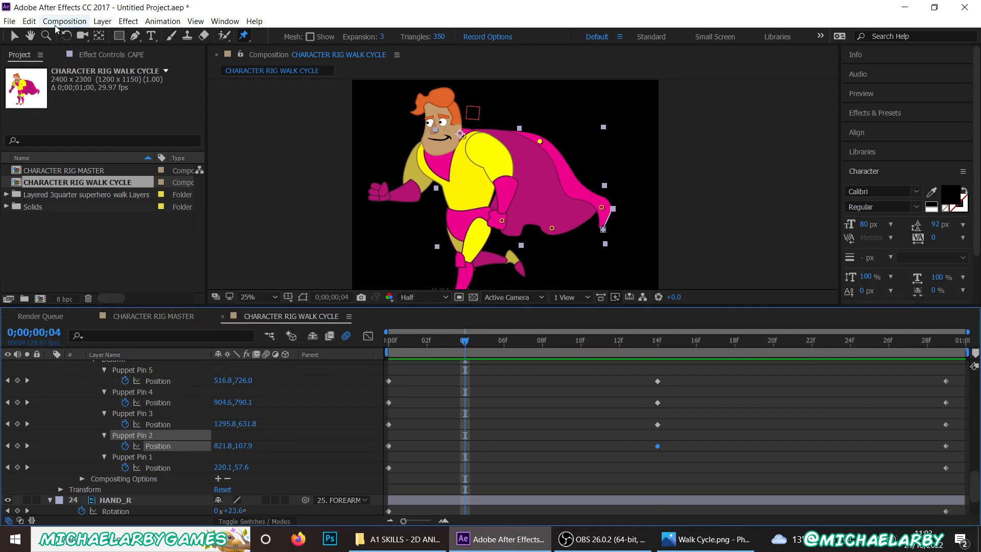
- Send the CHARACTER RIG WALK CYCLE composition to the Adobe Media Encoder queue
left_click(9, 21)
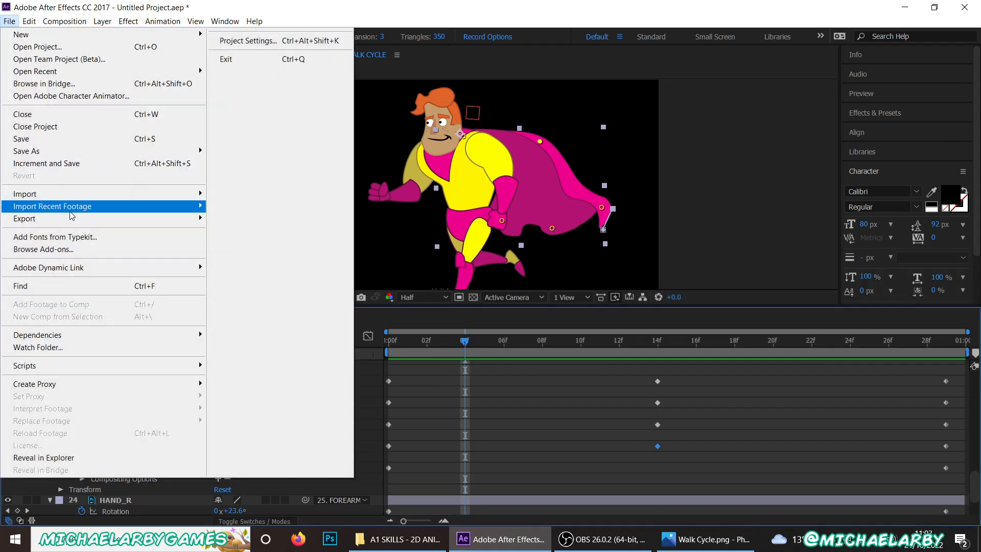
mouse_move(73, 220)
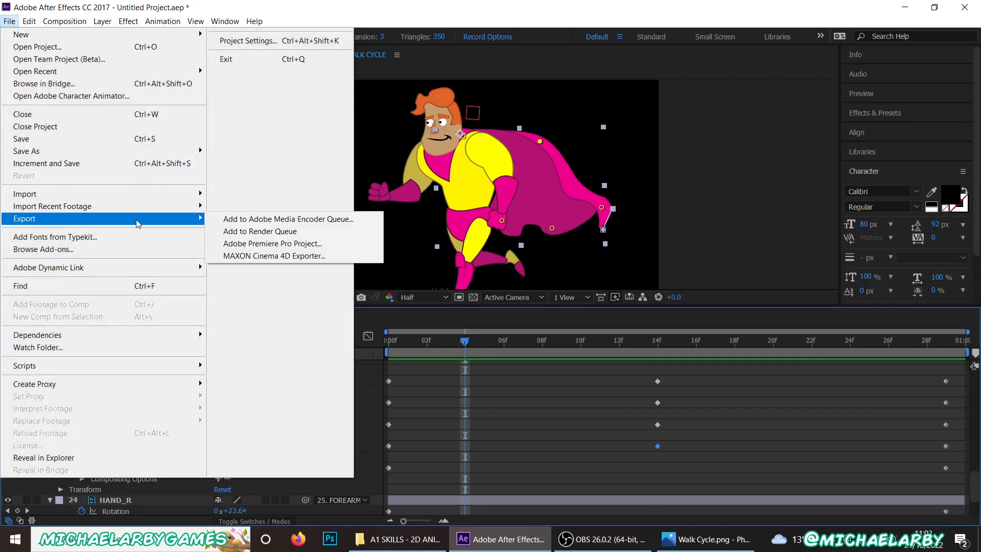
left_click(270, 224)
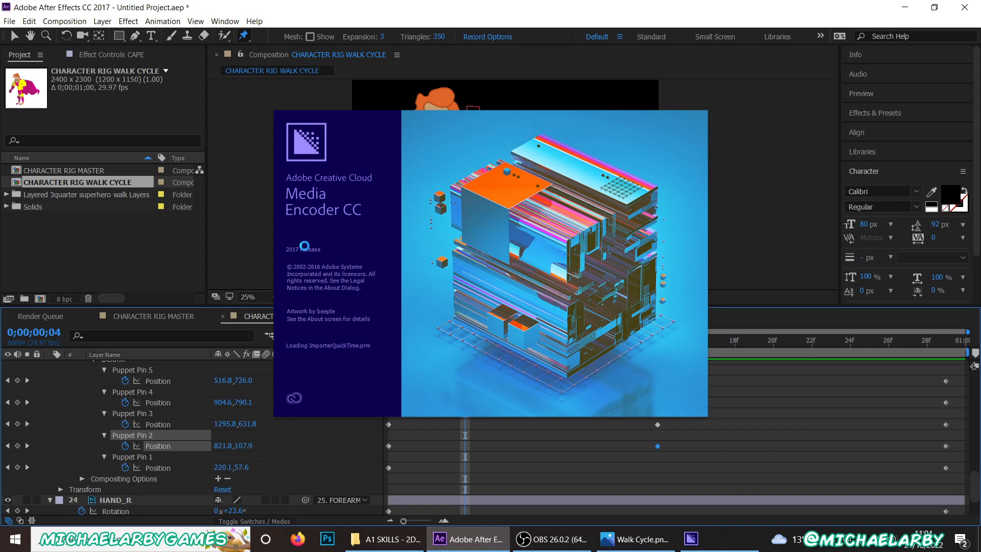
left_click(551, 539)
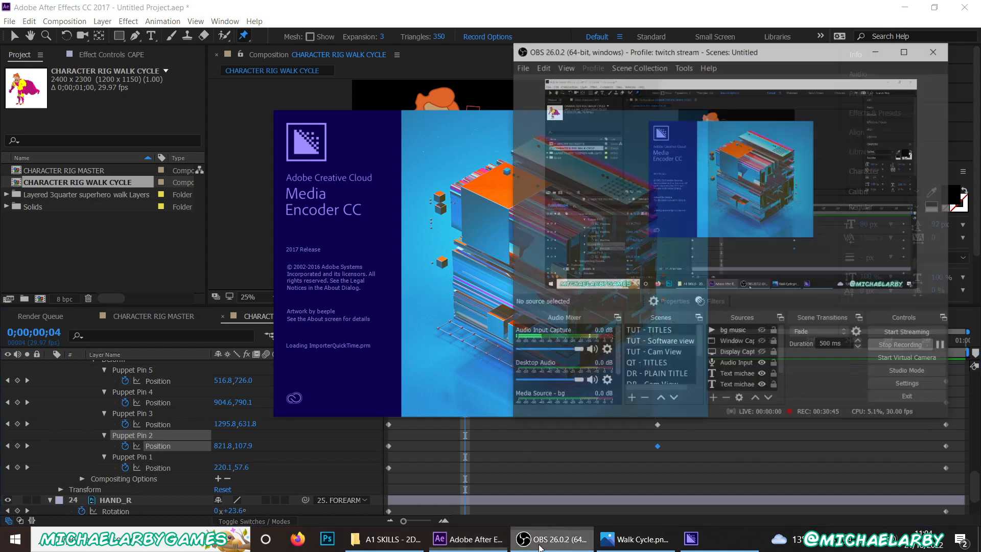
left_click(954, 322)
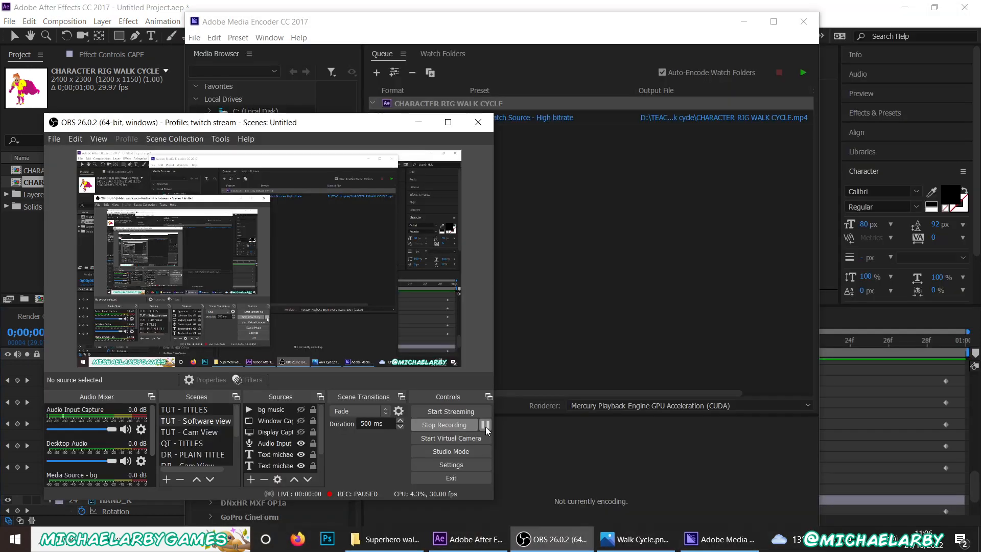
left_click(421, 122)
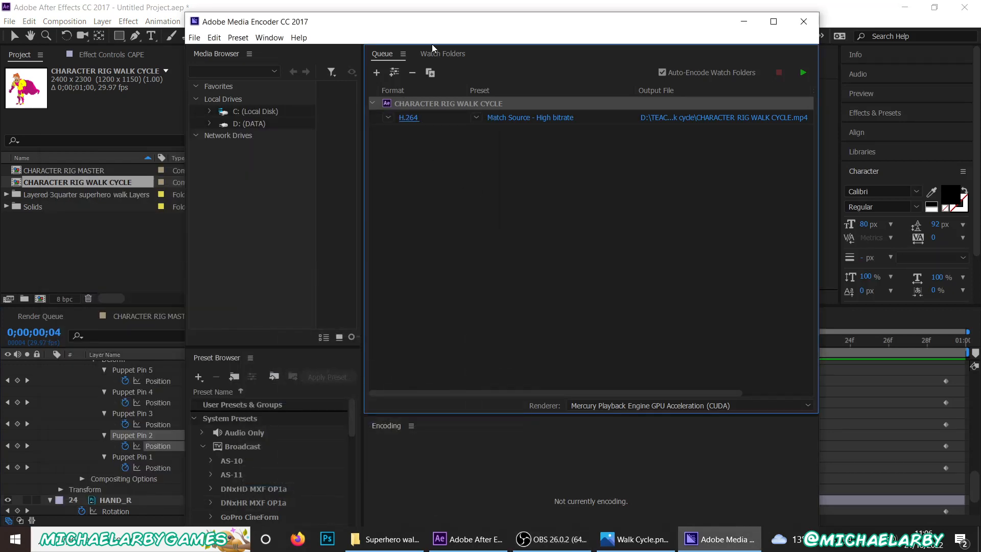
- Set the queued walk cycle's export format to PNG with the PNG Sequence with Alpha (Match Source) preset, and accept the export settings
left_click_drag(432, 23, 423, 12)
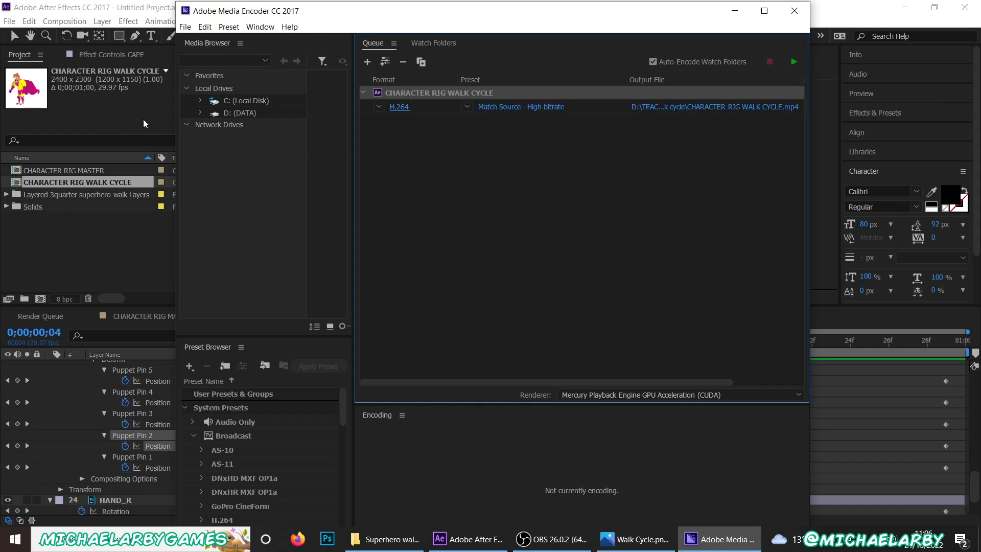
left_click(403, 109)
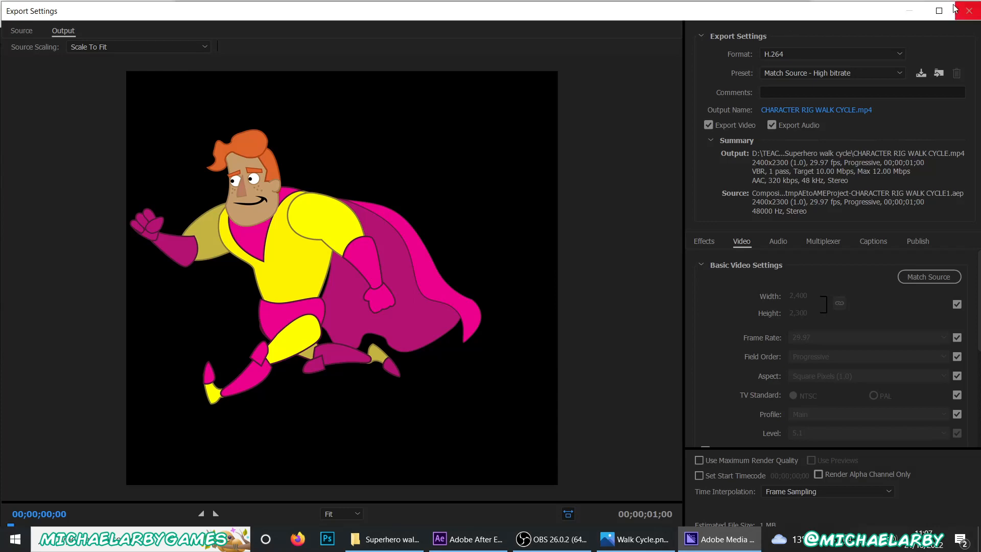
left_click(938, 11)
left_click_drag(574, 8, 349, 230)
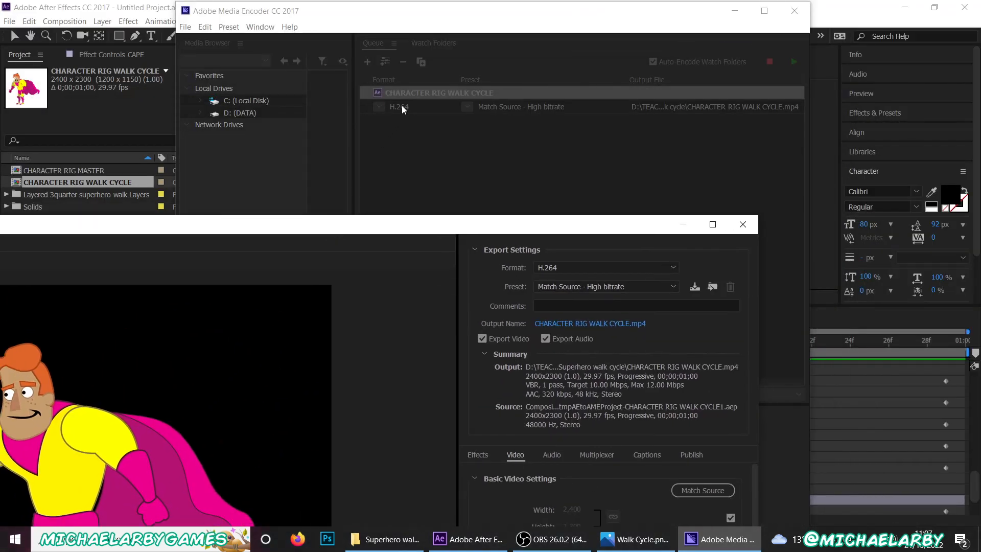
left_click_drag(428, 227, 607, 43)
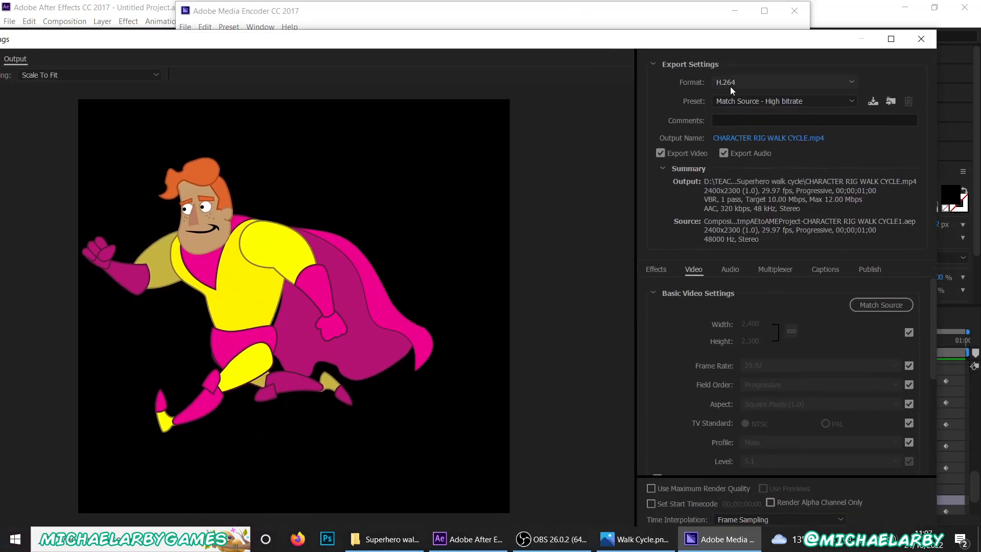
left_click(746, 84)
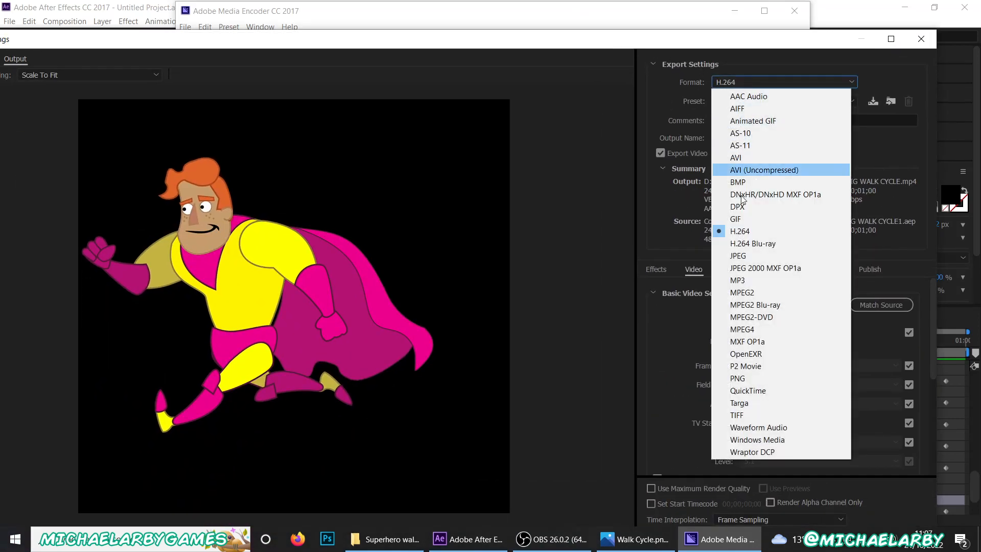
left_click(753, 379)
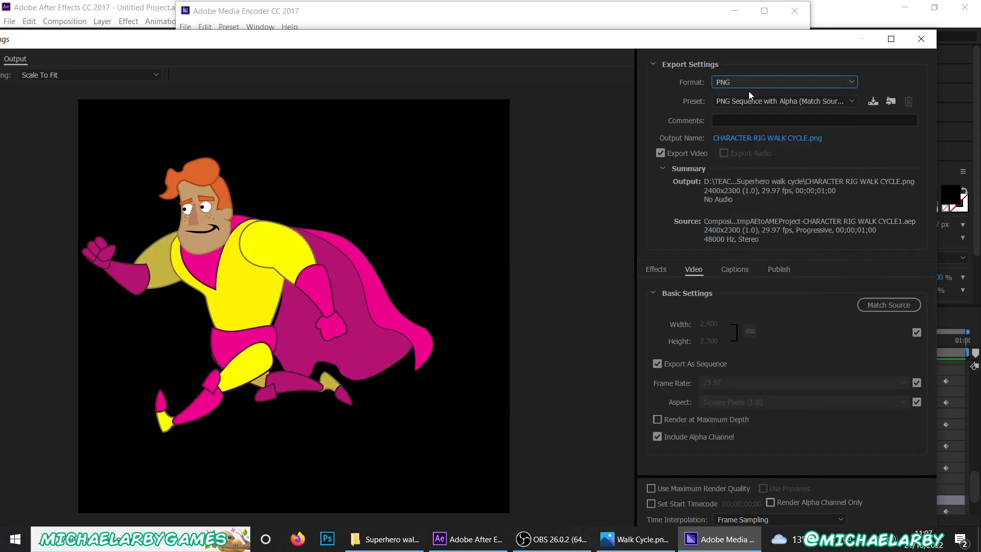
mouse_move(688, 44)
left_mouse_down()
mouse_move(696, 7)
mouse_move(680, 39)
left_mouse_up()
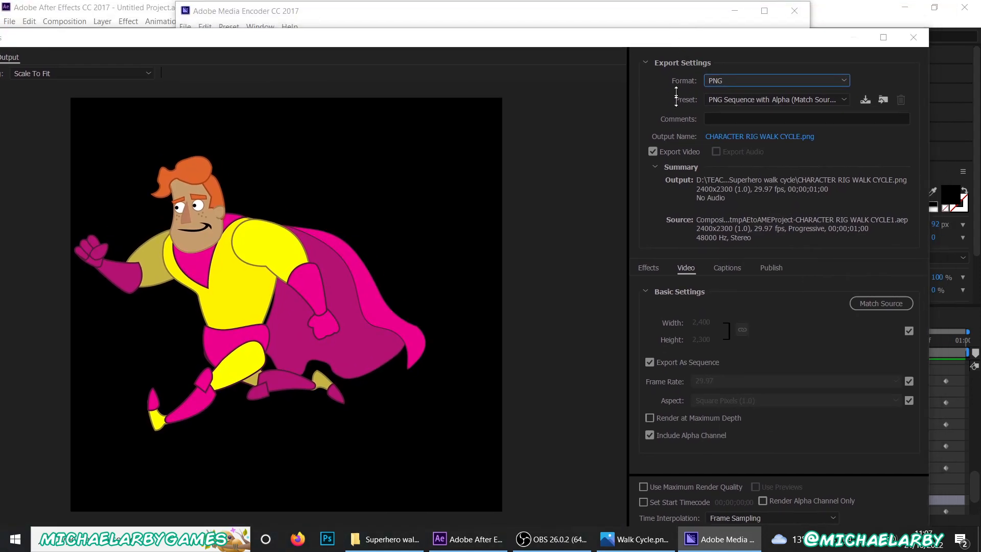
left_click_drag(682, 196, 654, 43)
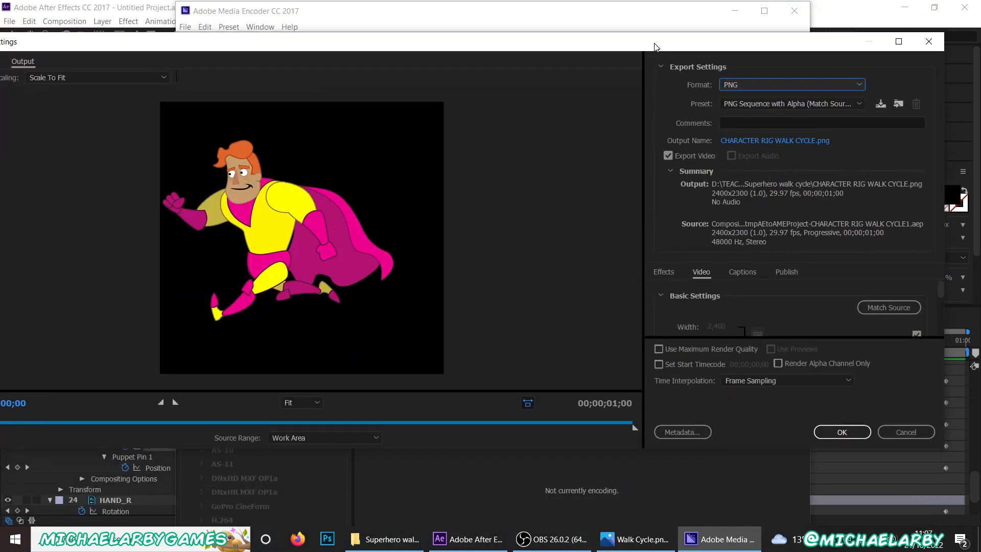
left_click(836, 434)
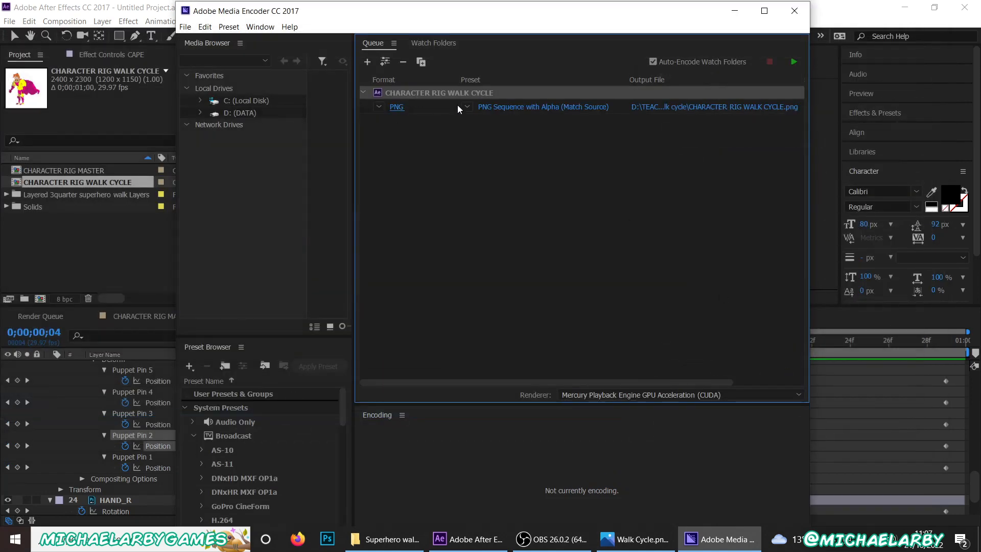
- Set the output file to CHARACTER RIG WALK CYCLE as PNG stills in the Superhero walk cycle folder, and recheck the save location
left_click(683, 109)
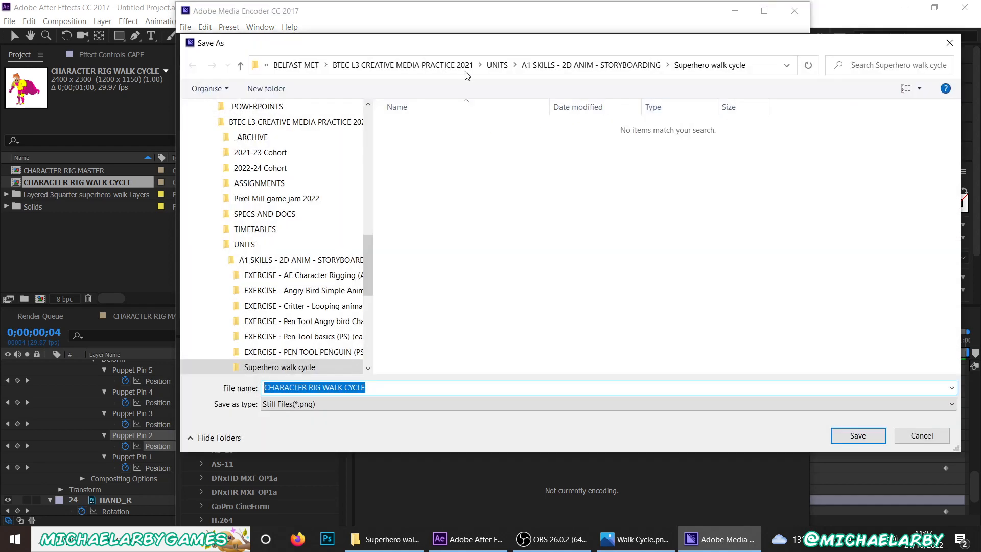
left_click(856, 441)
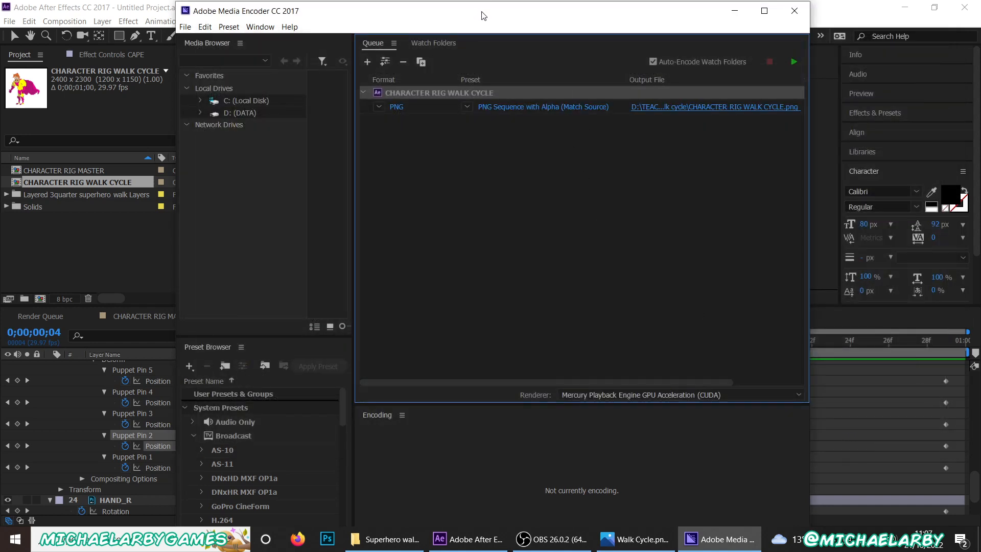
left_click_drag(484, 15, 506, 34)
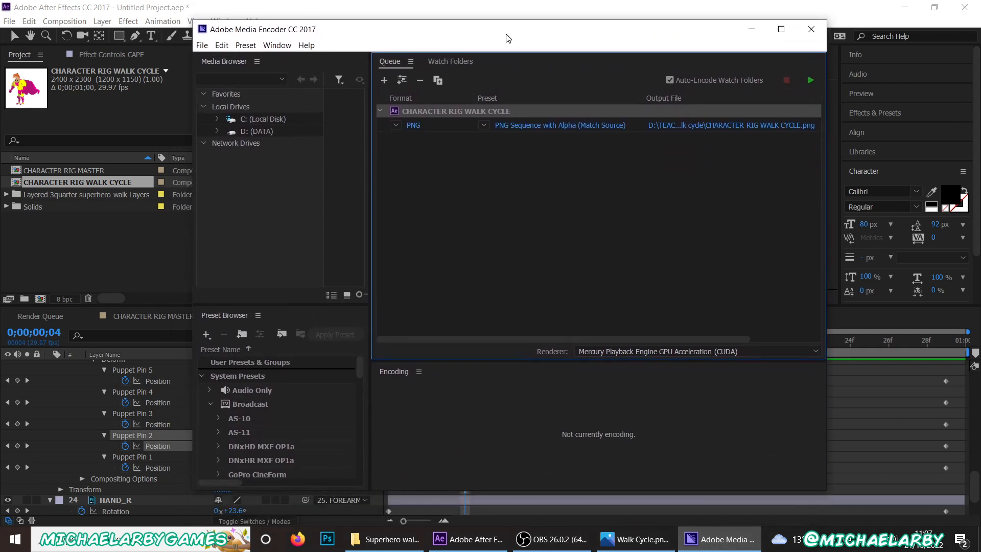
left_click(663, 130)
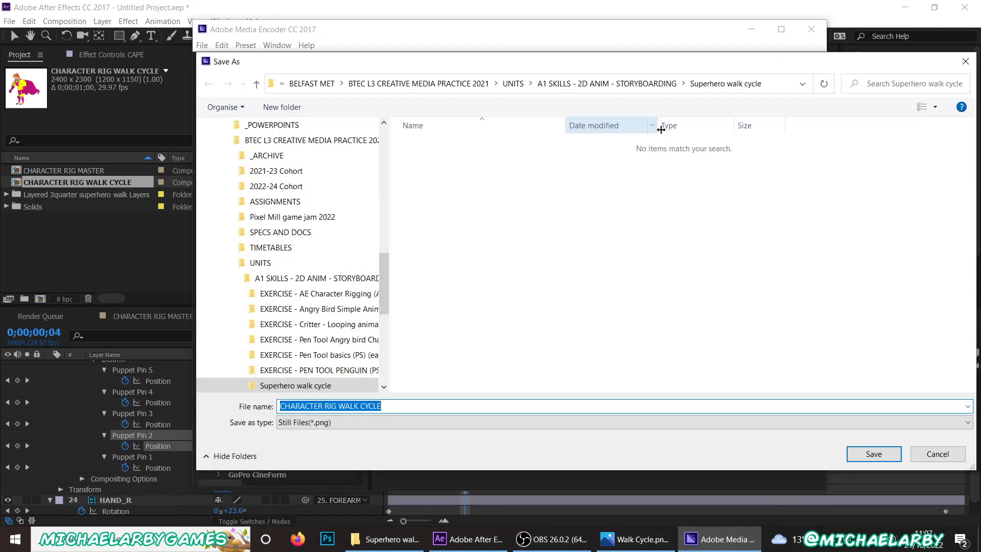
left_click(936, 454)
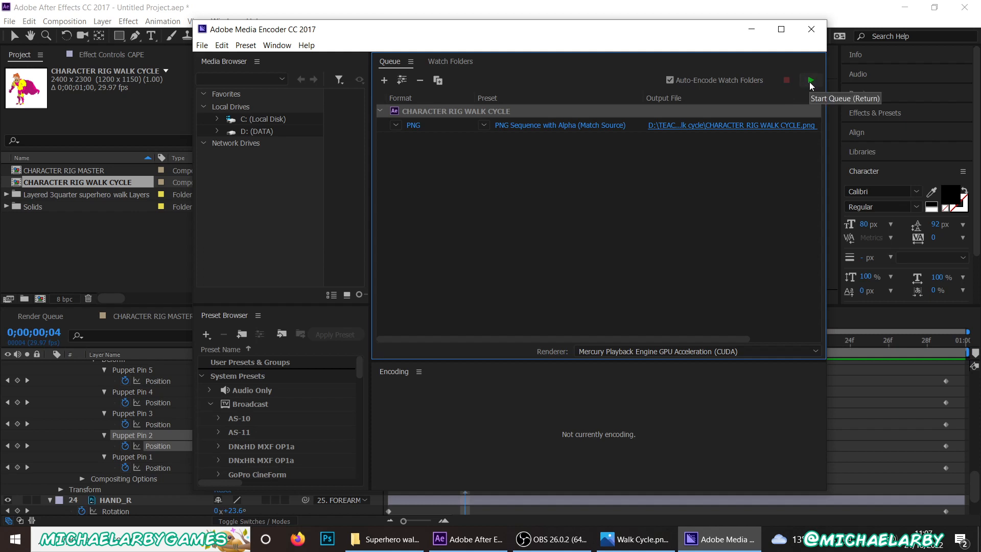
- Render the queued walk cycle in Media Encoder and bring up the Superhero walk cycle output folder in File Explorer
left_click(810, 81)
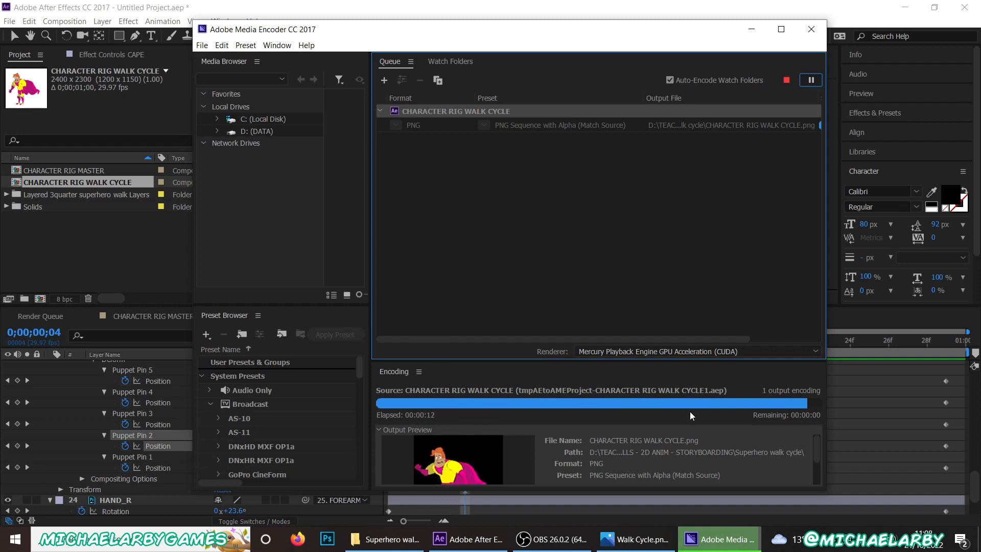
left_click(386, 539)
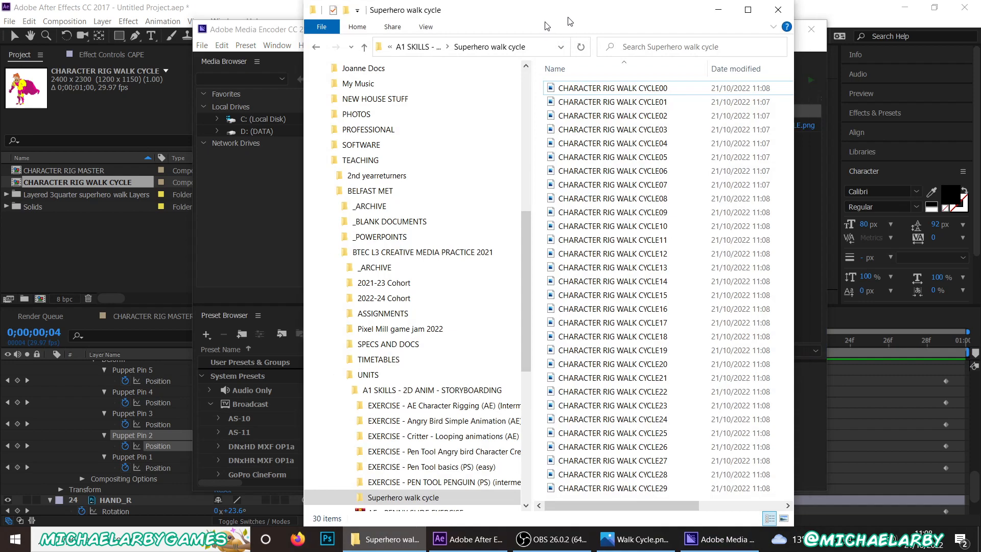
- Widen and reposition the Superhero walk cycle folder window, and show its PNG frames as extra large icons
left_click_drag(577, 16, 320, 32)
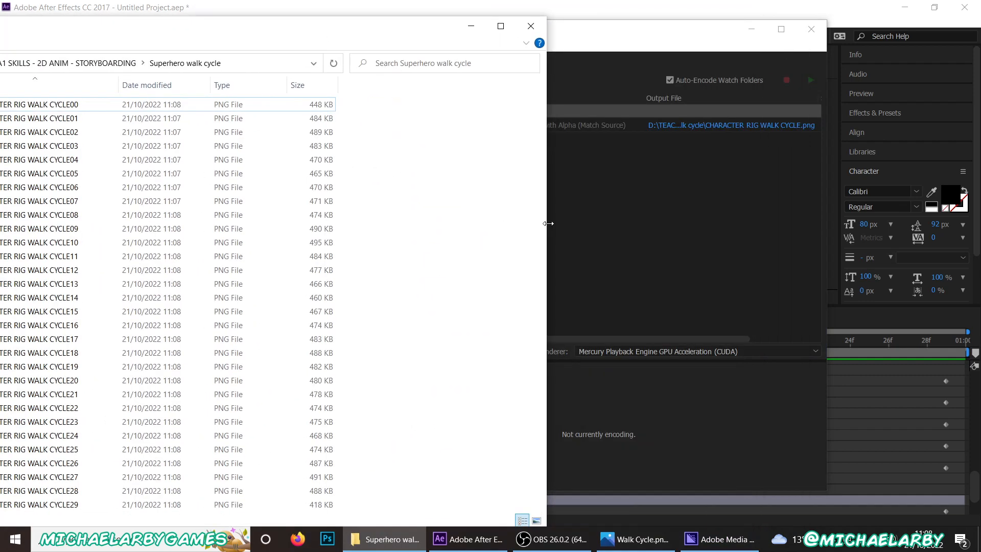
left_click_drag(547, 222, 697, 222)
left_click_drag(318, 29, 562, 44)
left_click(82, 59)
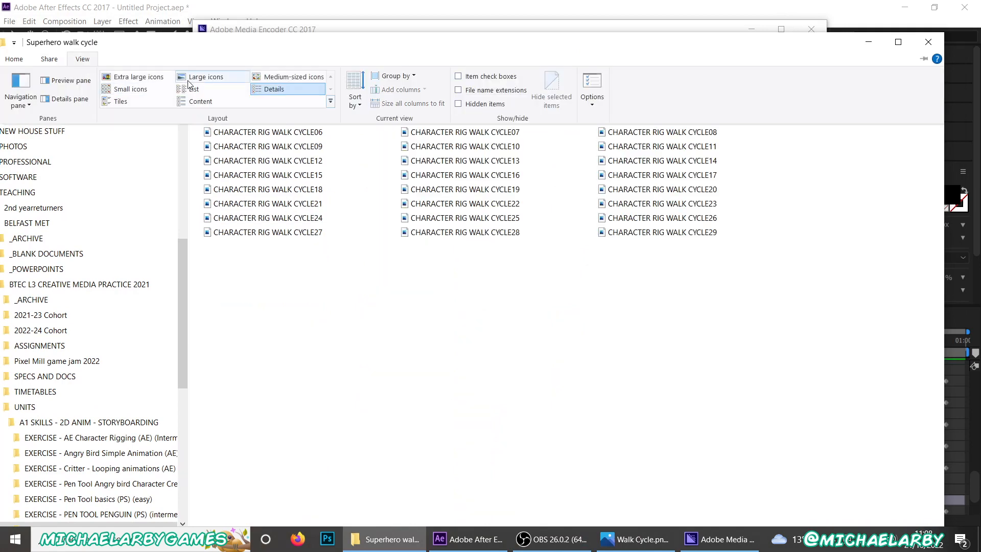
left_click(139, 77)
left_click_drag(359, 47, 295, 28)
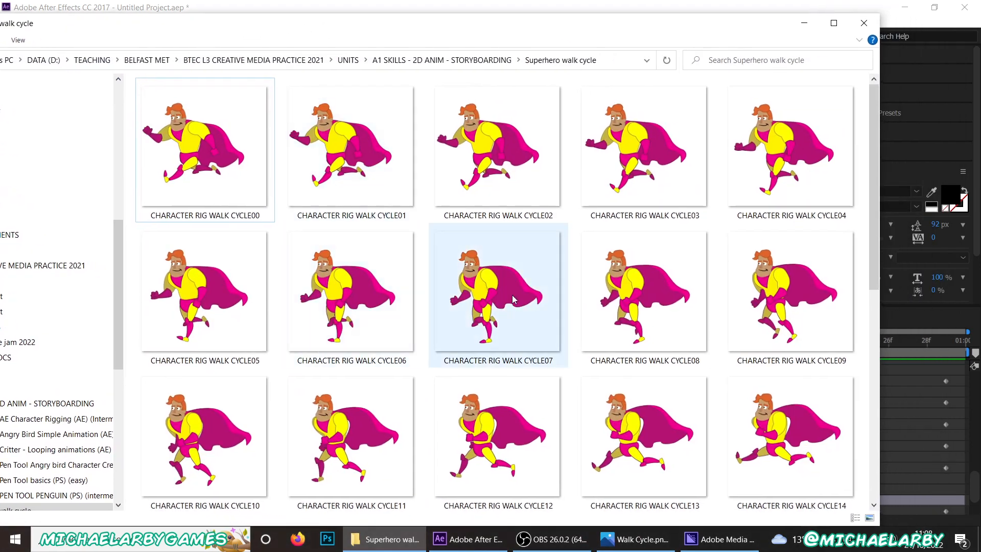
- Examine the exported PNG frames from CHARACTER RIG WALK CYCLE00 through CHARACTER RIG WALK CYCLE29
mouse_move(517, 288)
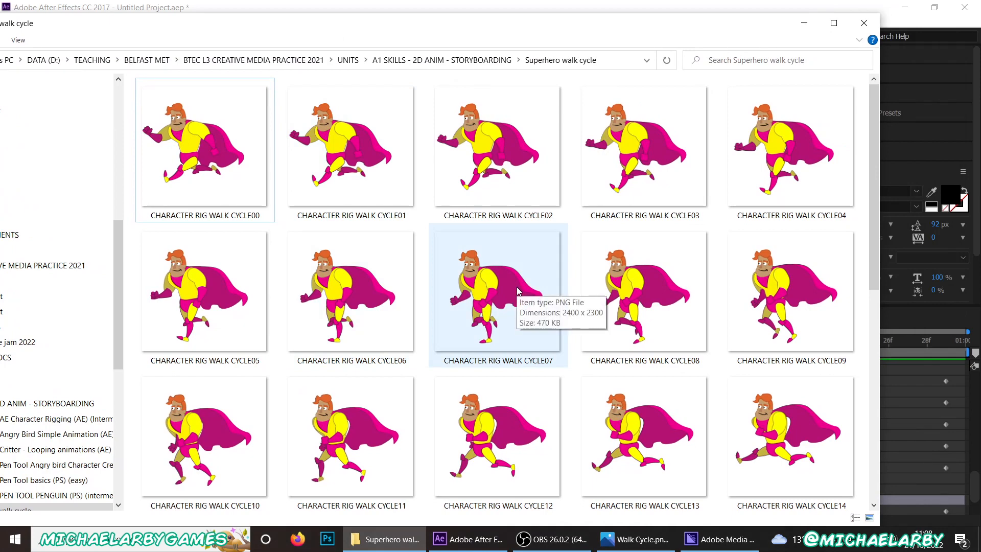
left_click(205, 151)
scroll(434, 275, "down", 3)
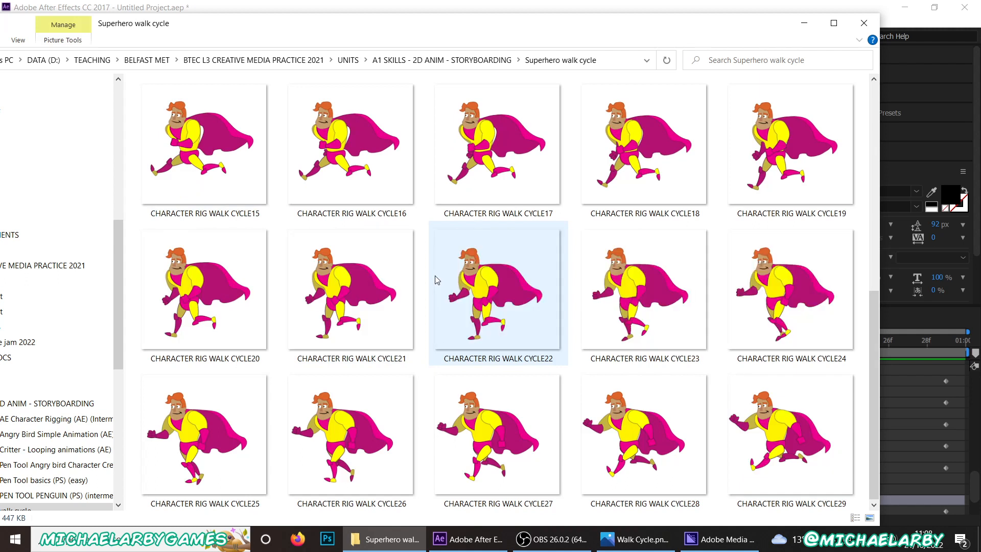
mouse_move(810, 431)
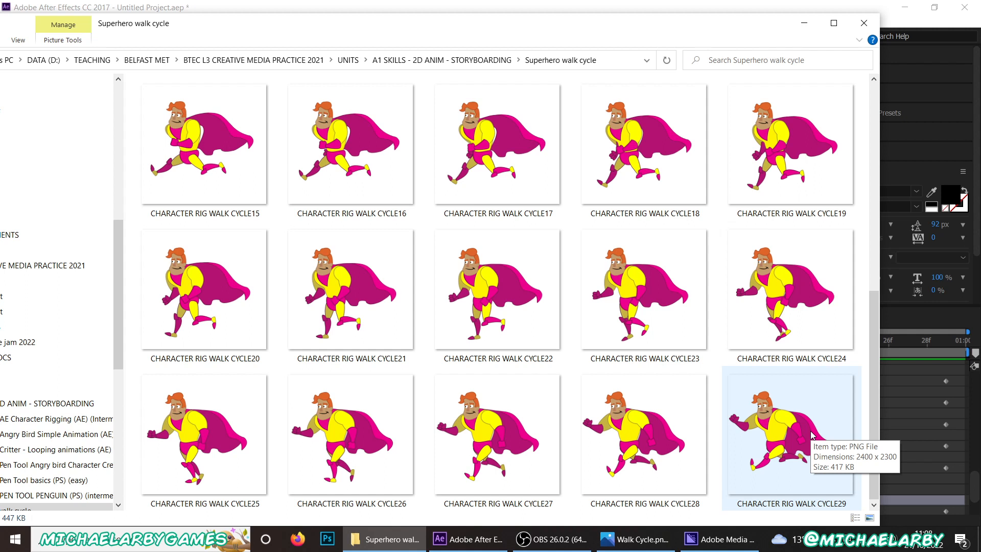
- Close the output folder and Media Encoder, and return the walk cycle's time indicator to 0;00;00;00 in After Effects
left_click(864, 23)
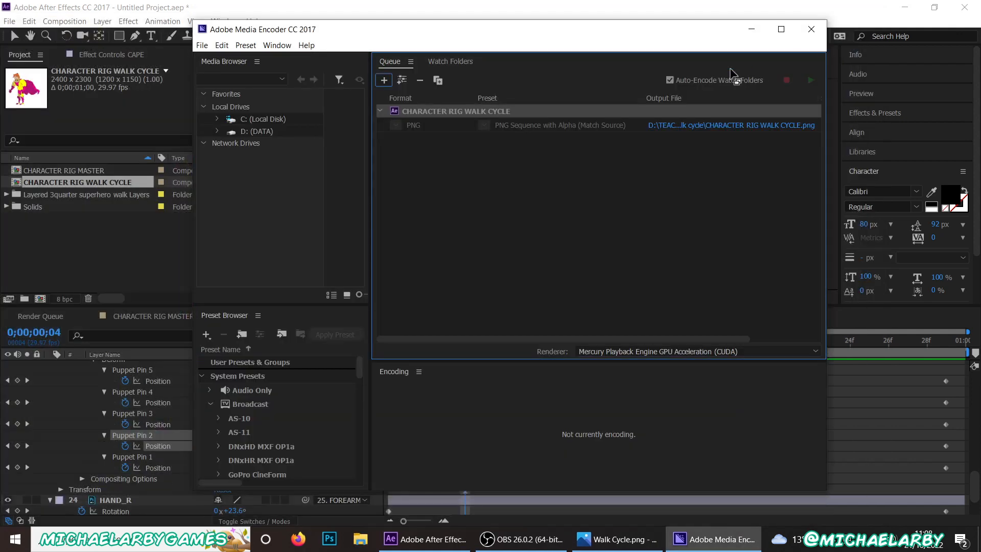
left_click(811, 29)
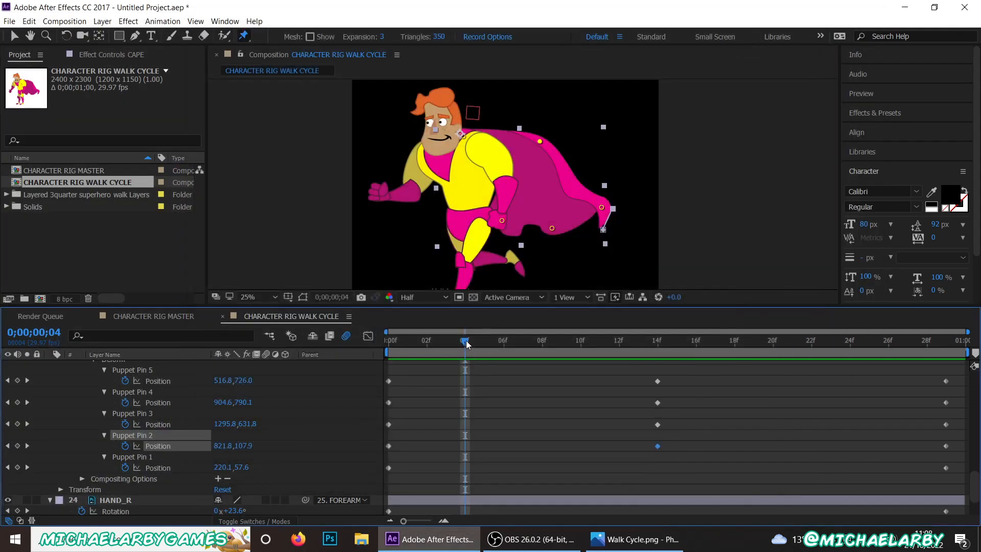
left_click_drag(466, 344, 373, 353)
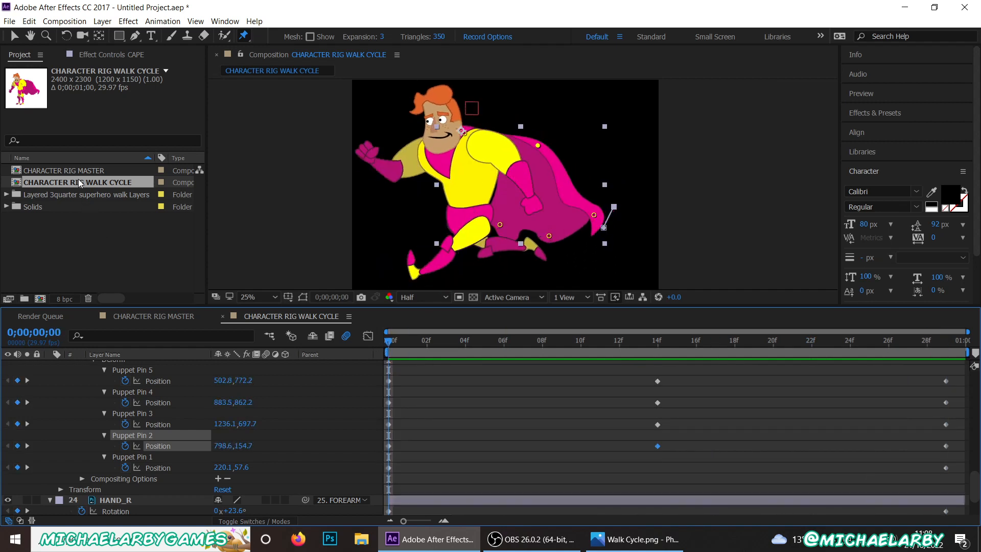
- Duplicate the CHARACTER RIG MASTER composition in the project
left_click(52, 171)
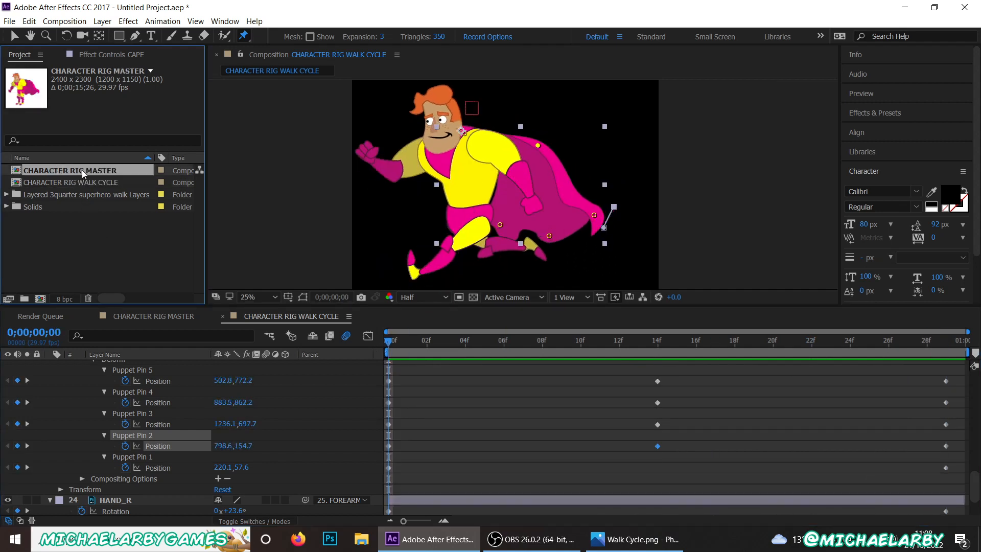
key("ctrl+d")
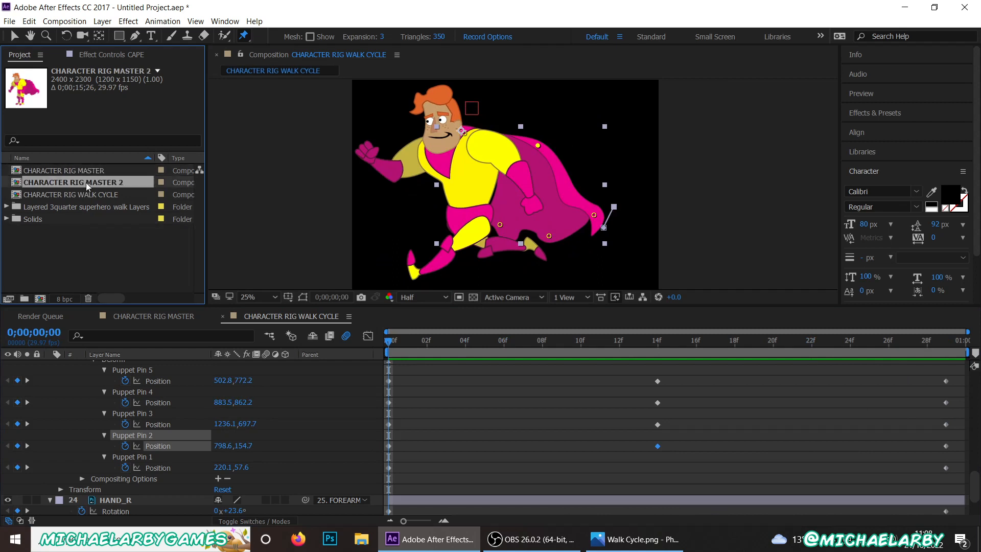